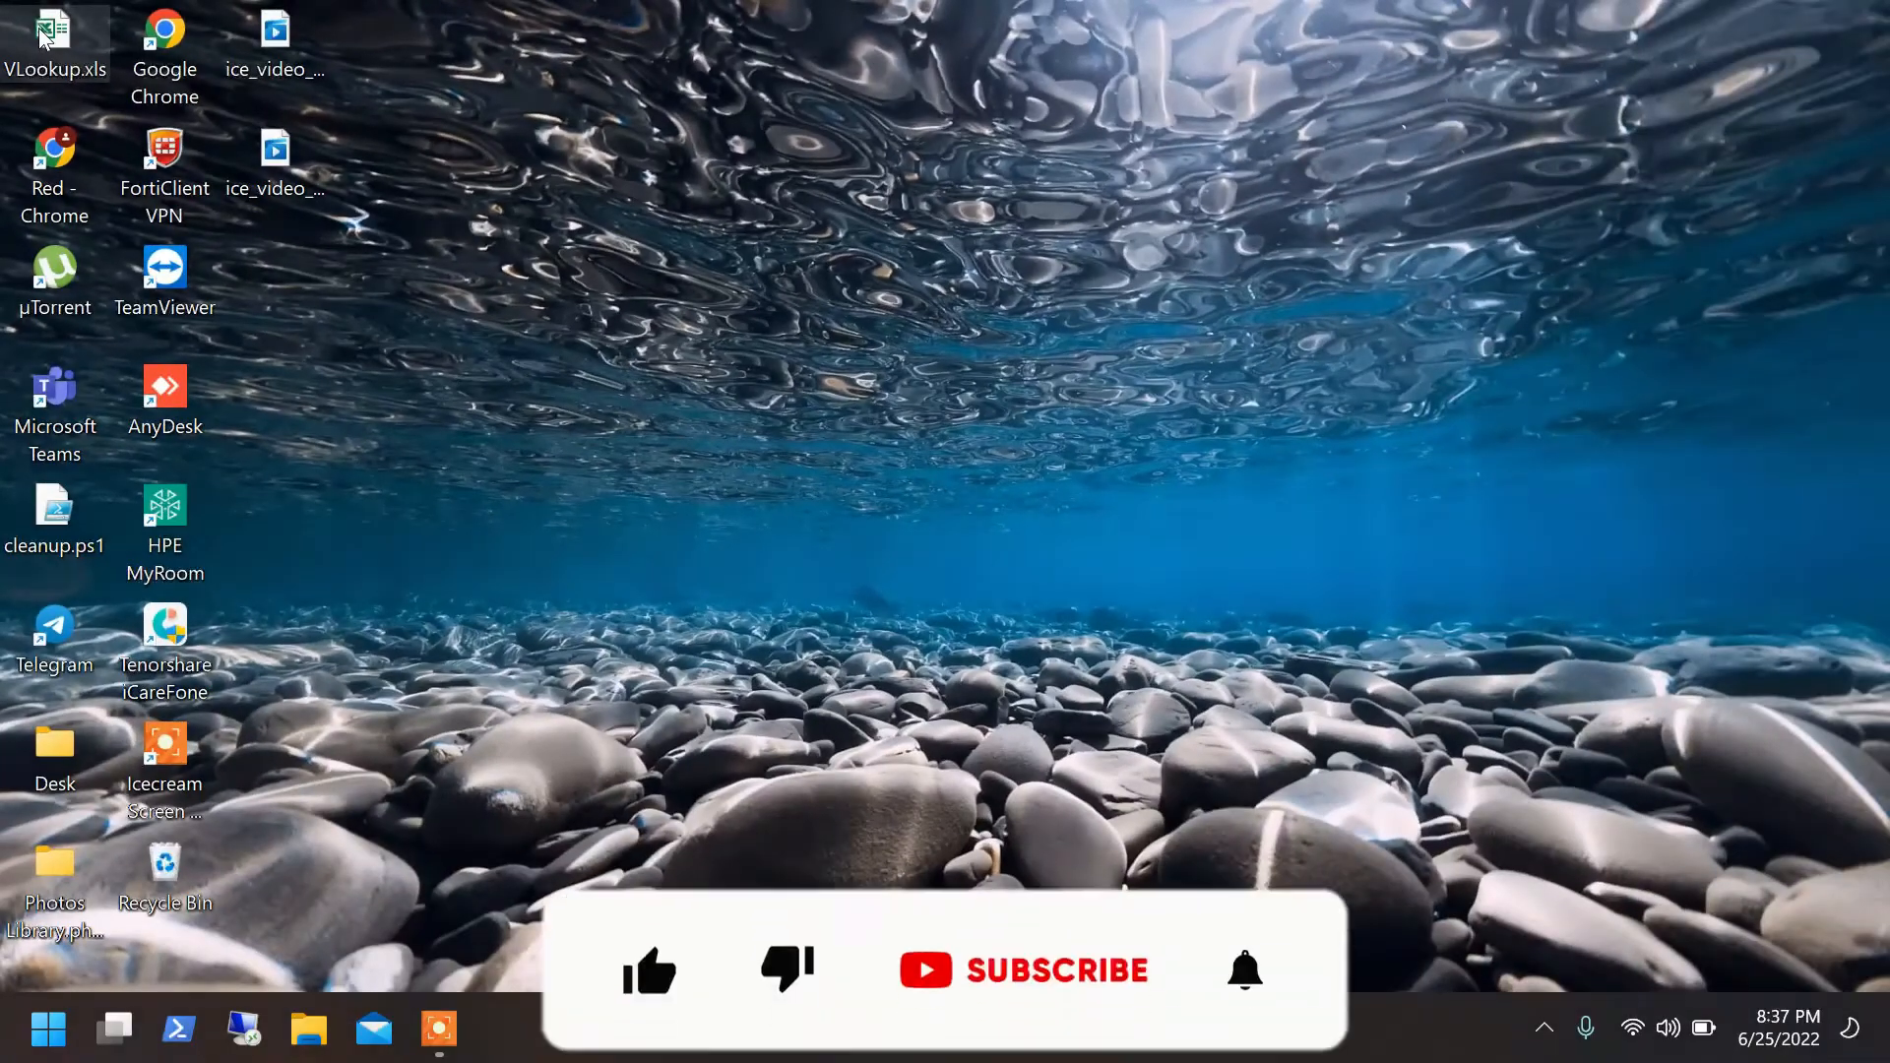
Open the VLookup.xls workbook from the desktop and go to cell A1 of the Table sheet.
double_click(54, 45)
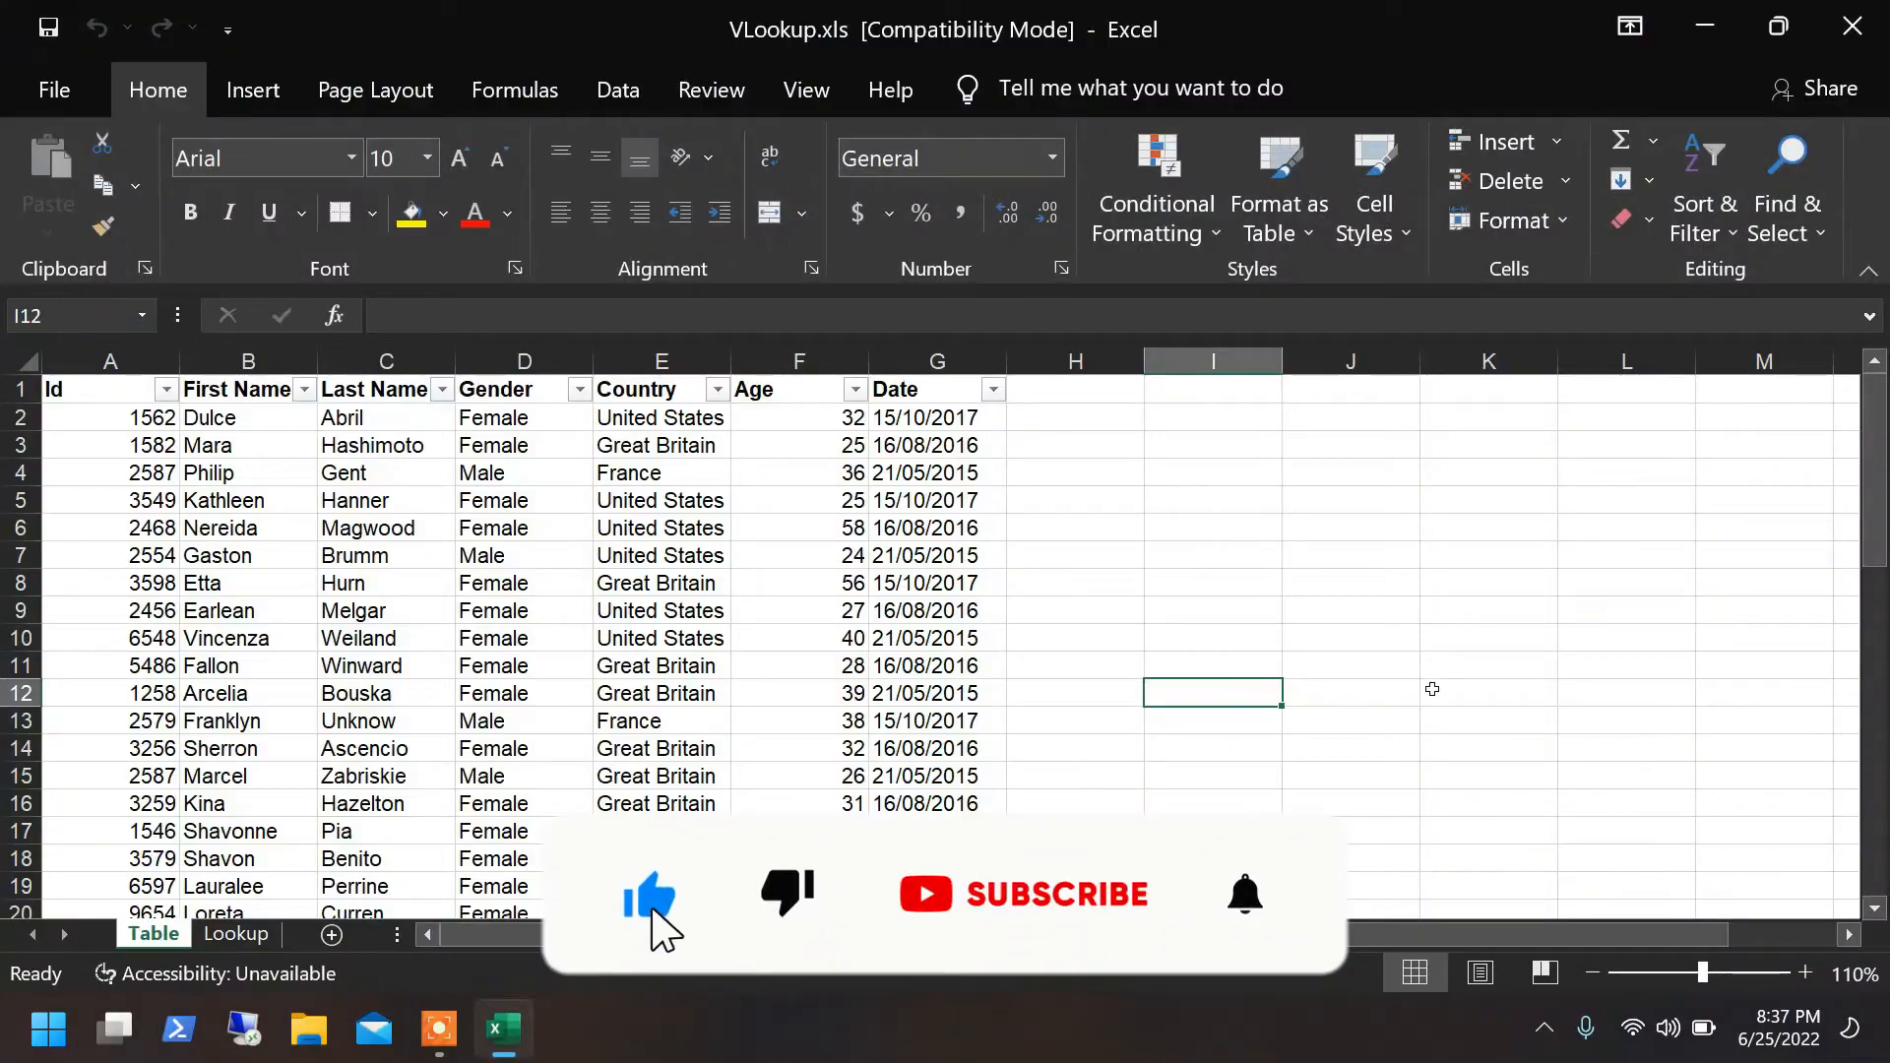
click(21, 583)
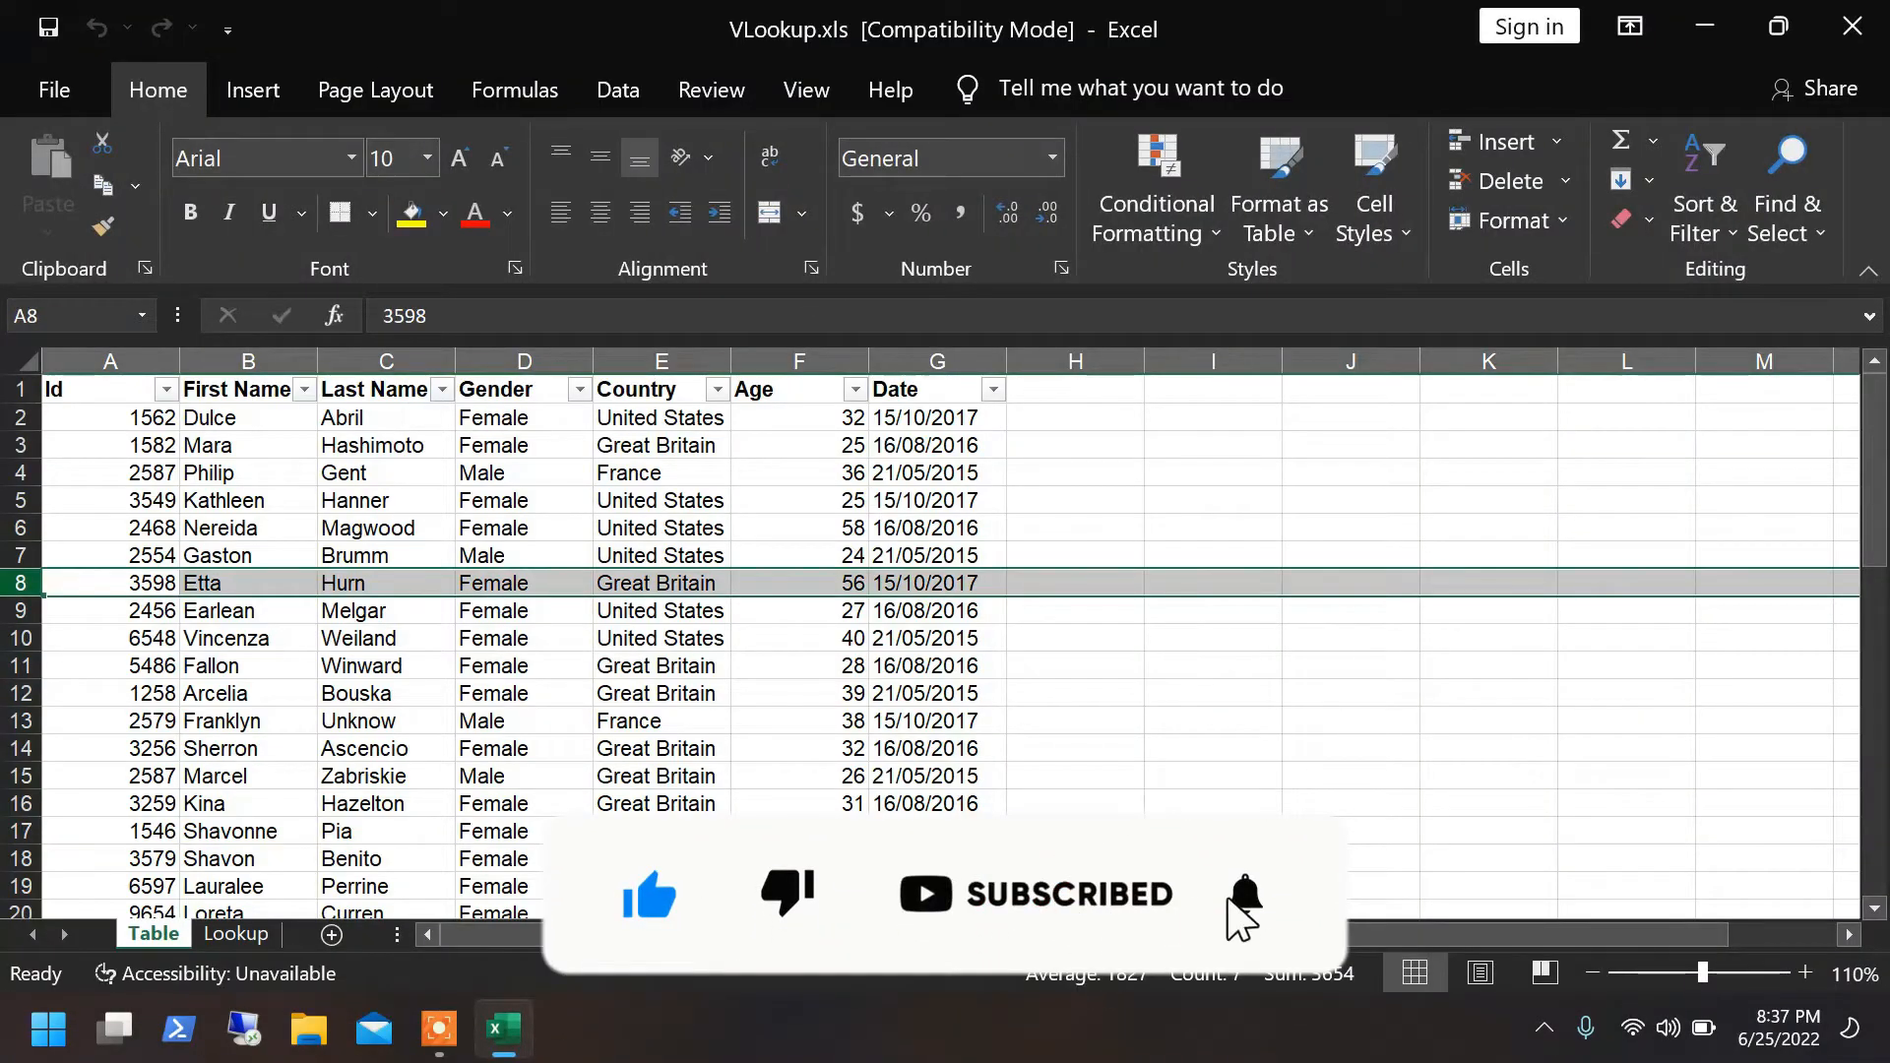
click(566, 636)
key(Up)
key(Up)
key(Up)
key(Up)
key(Up)
key(Up)
key(Up)
key(Up)
key(Up)
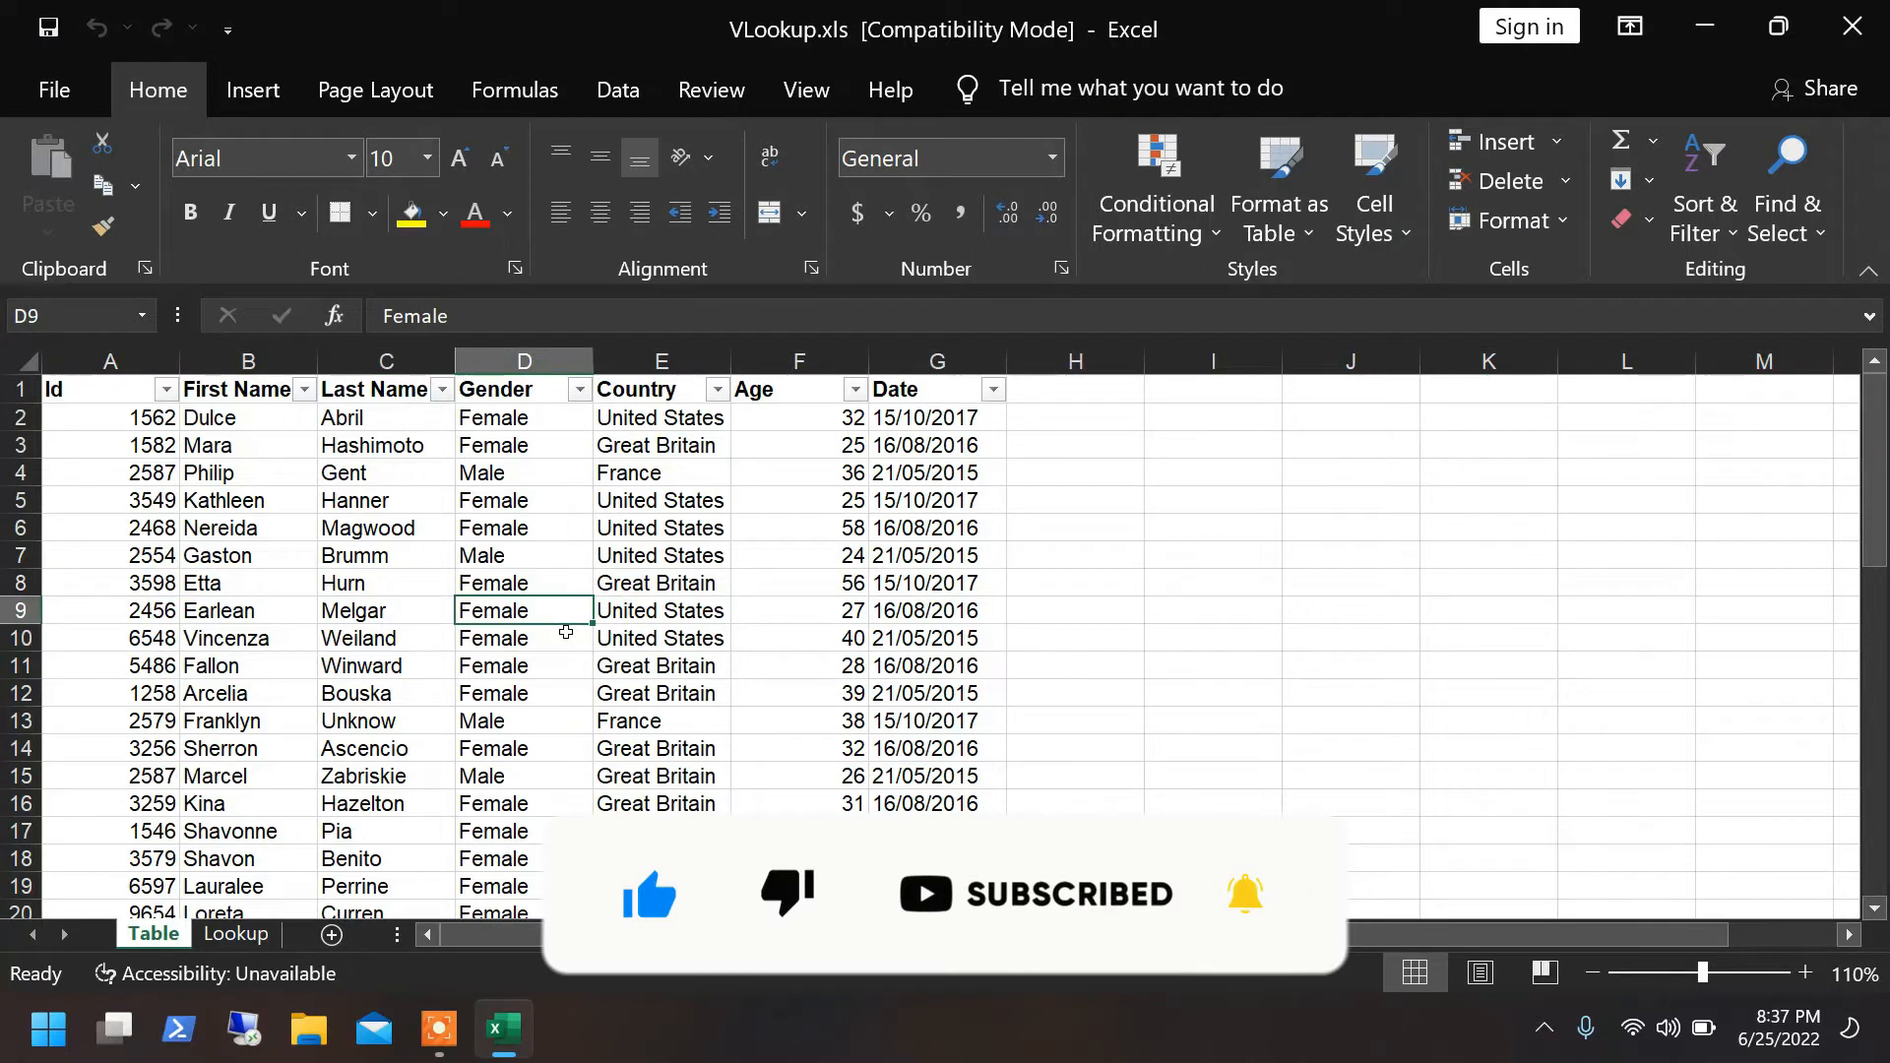
key(Left)
key(Left)
key(Left)
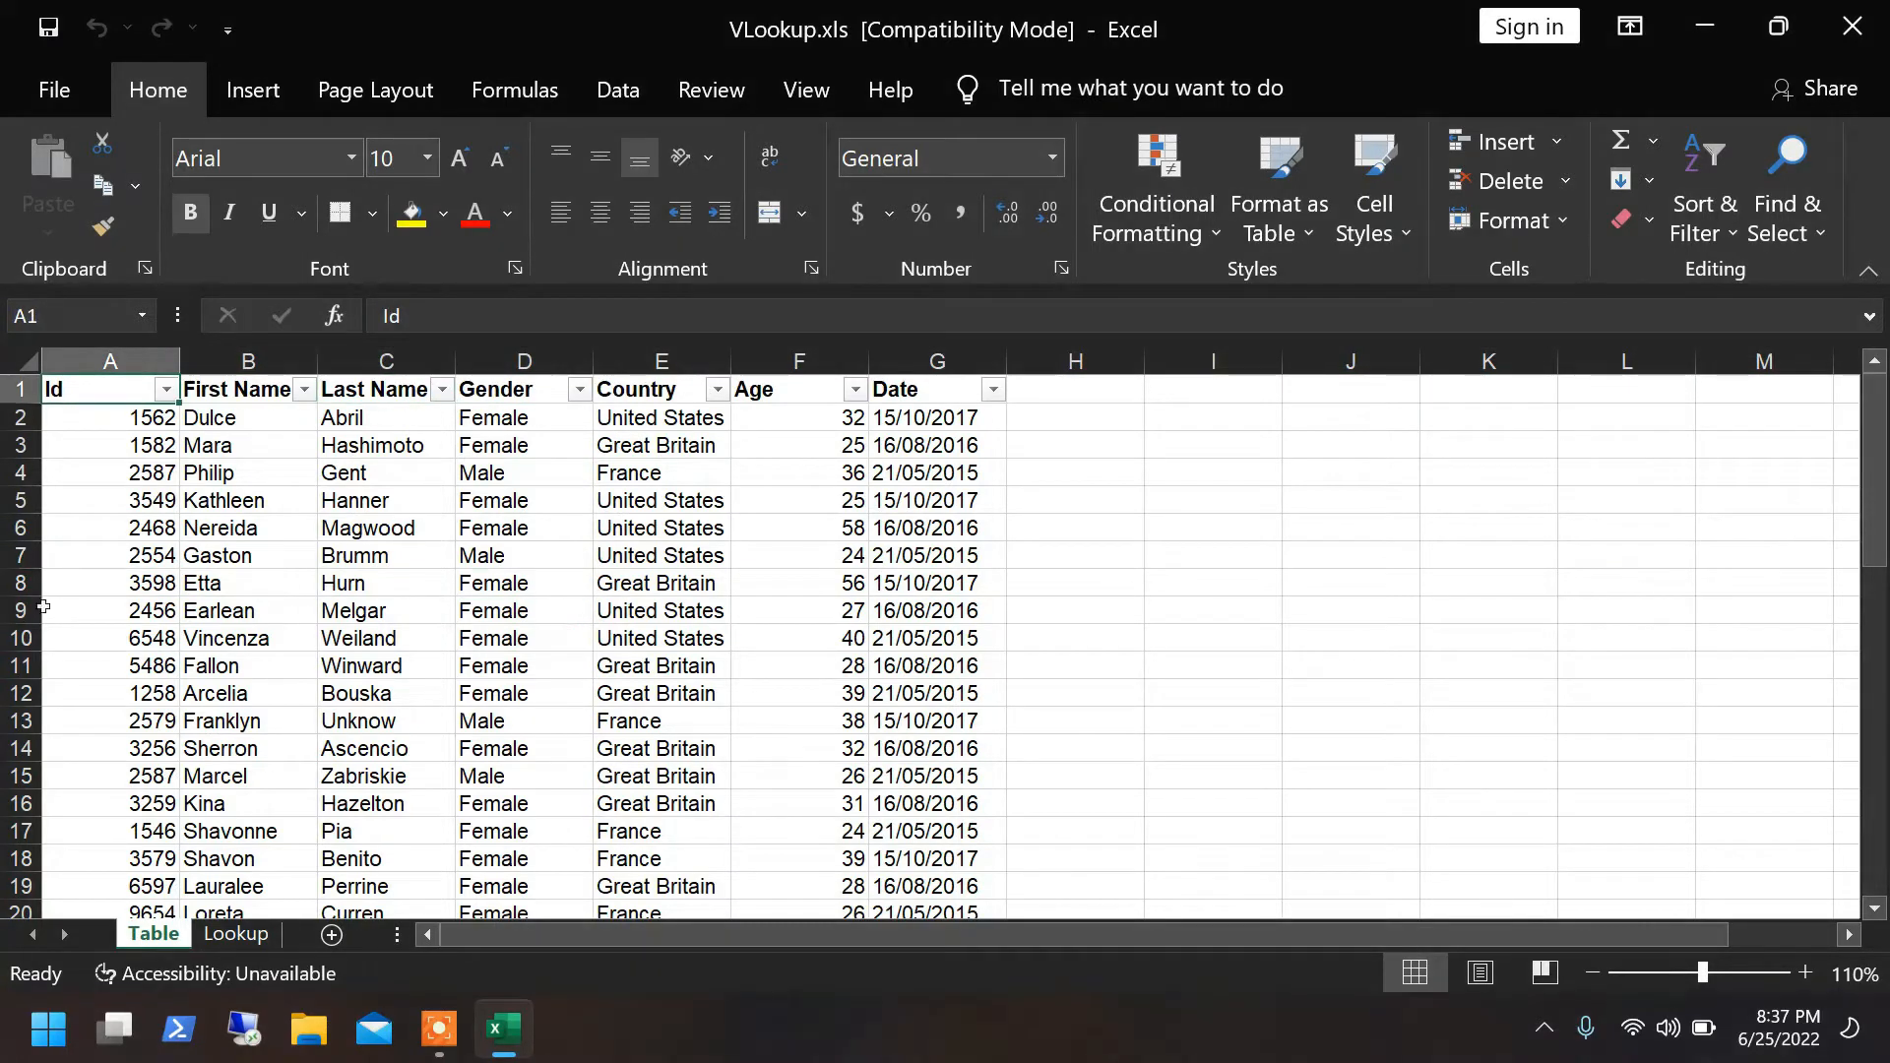
Examine the Id, First Name, Gender, Country and Age columns of the Table sheet.
click(69, 345)
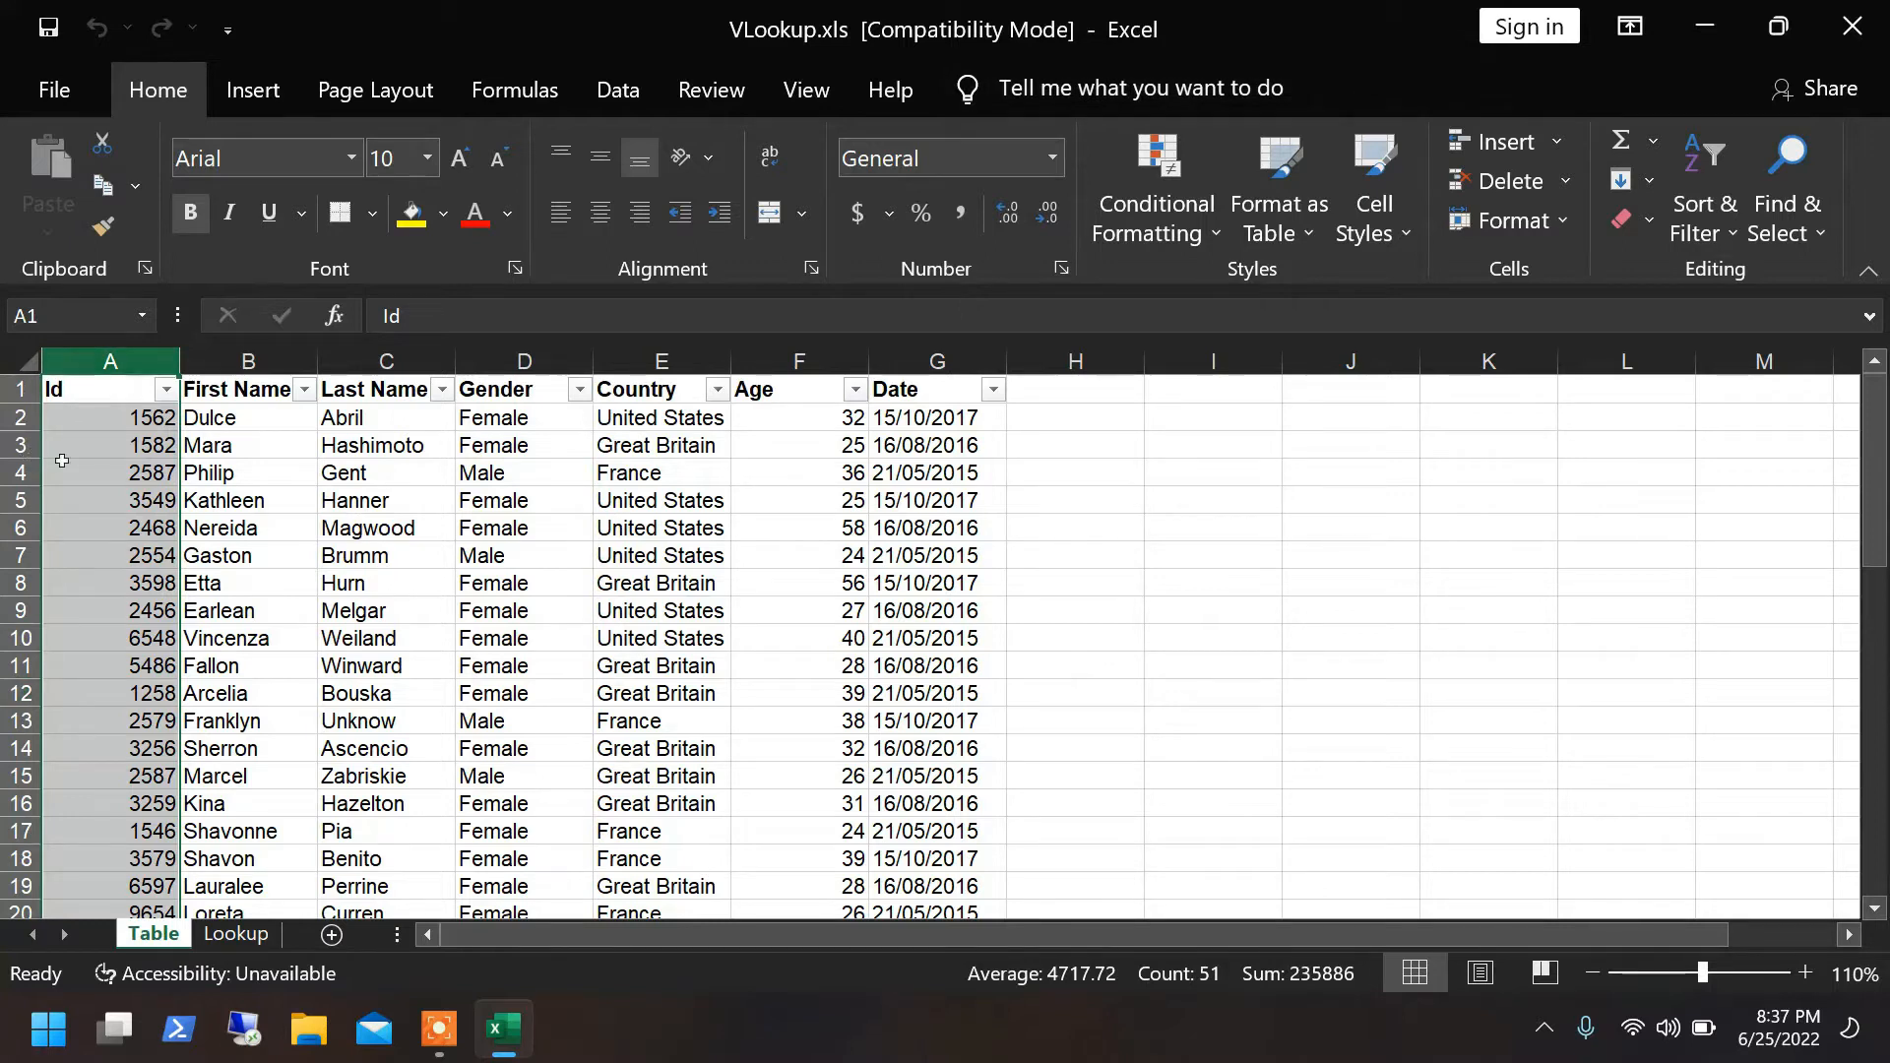
click(104, 413)
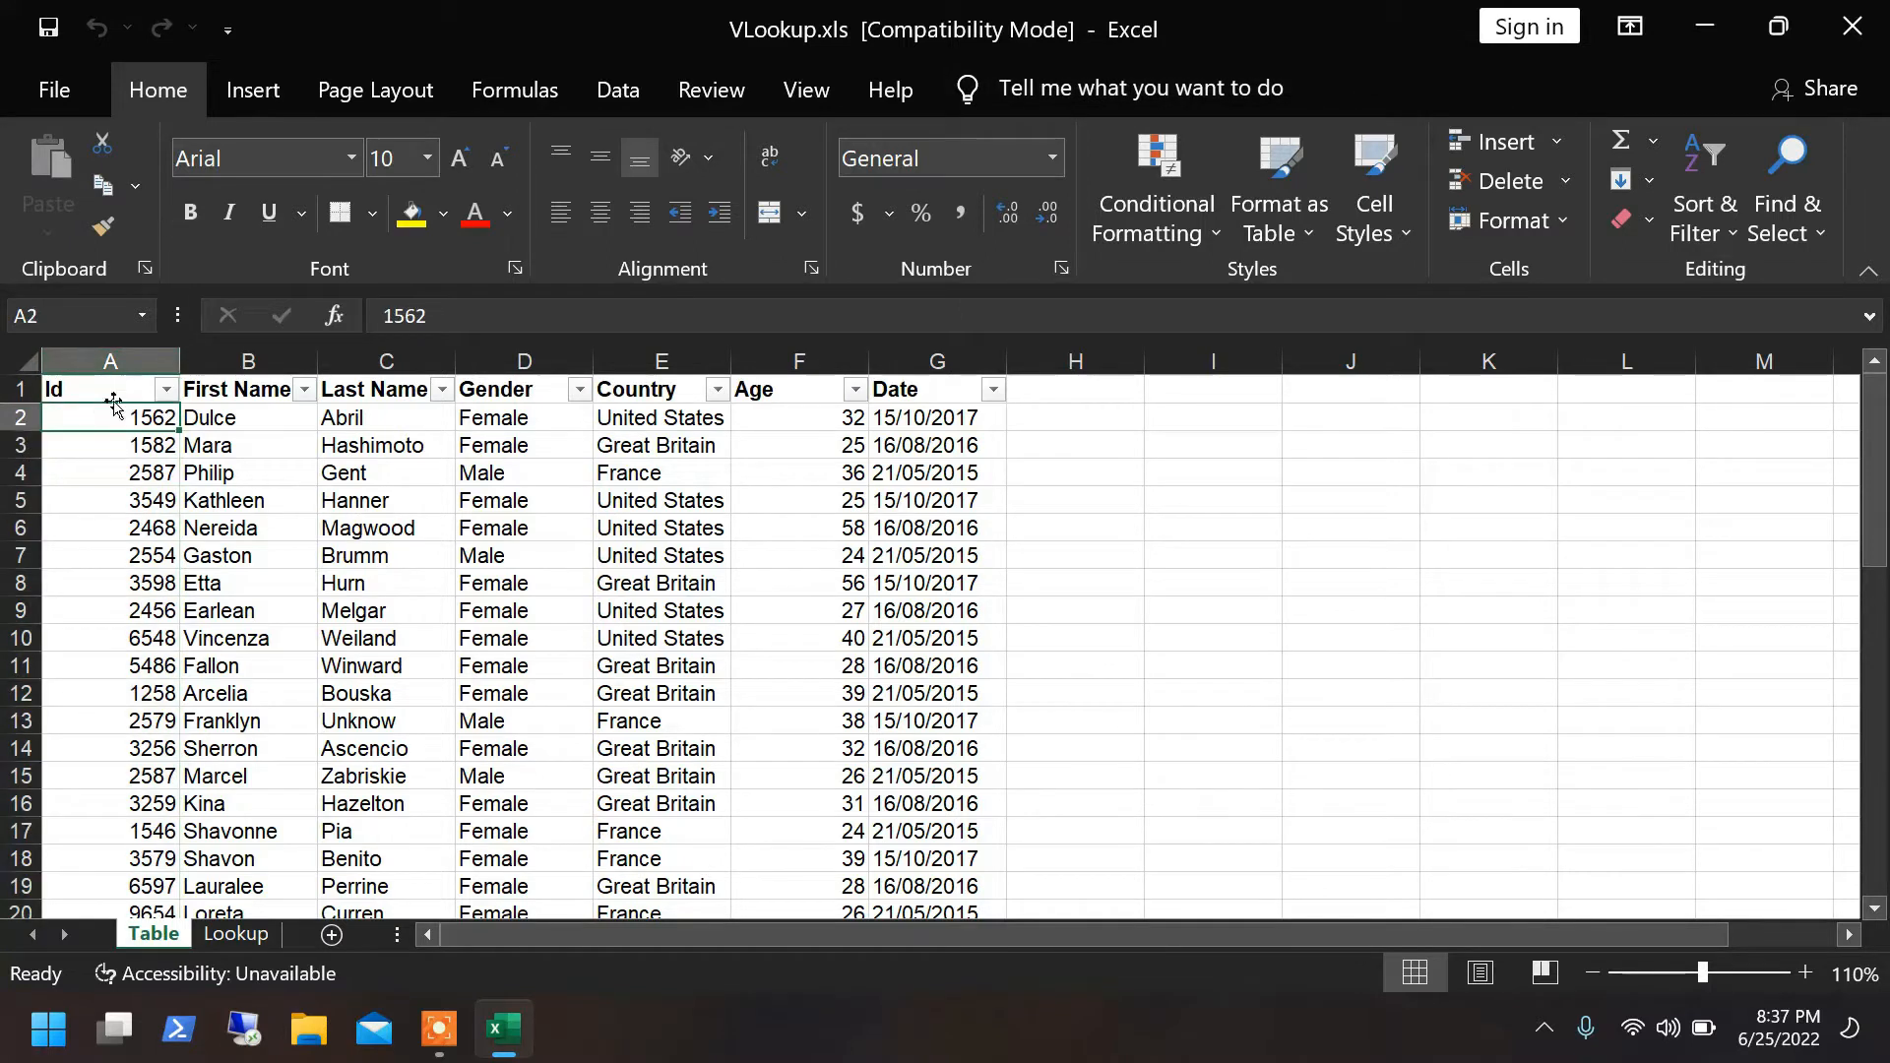
click(144, 352)
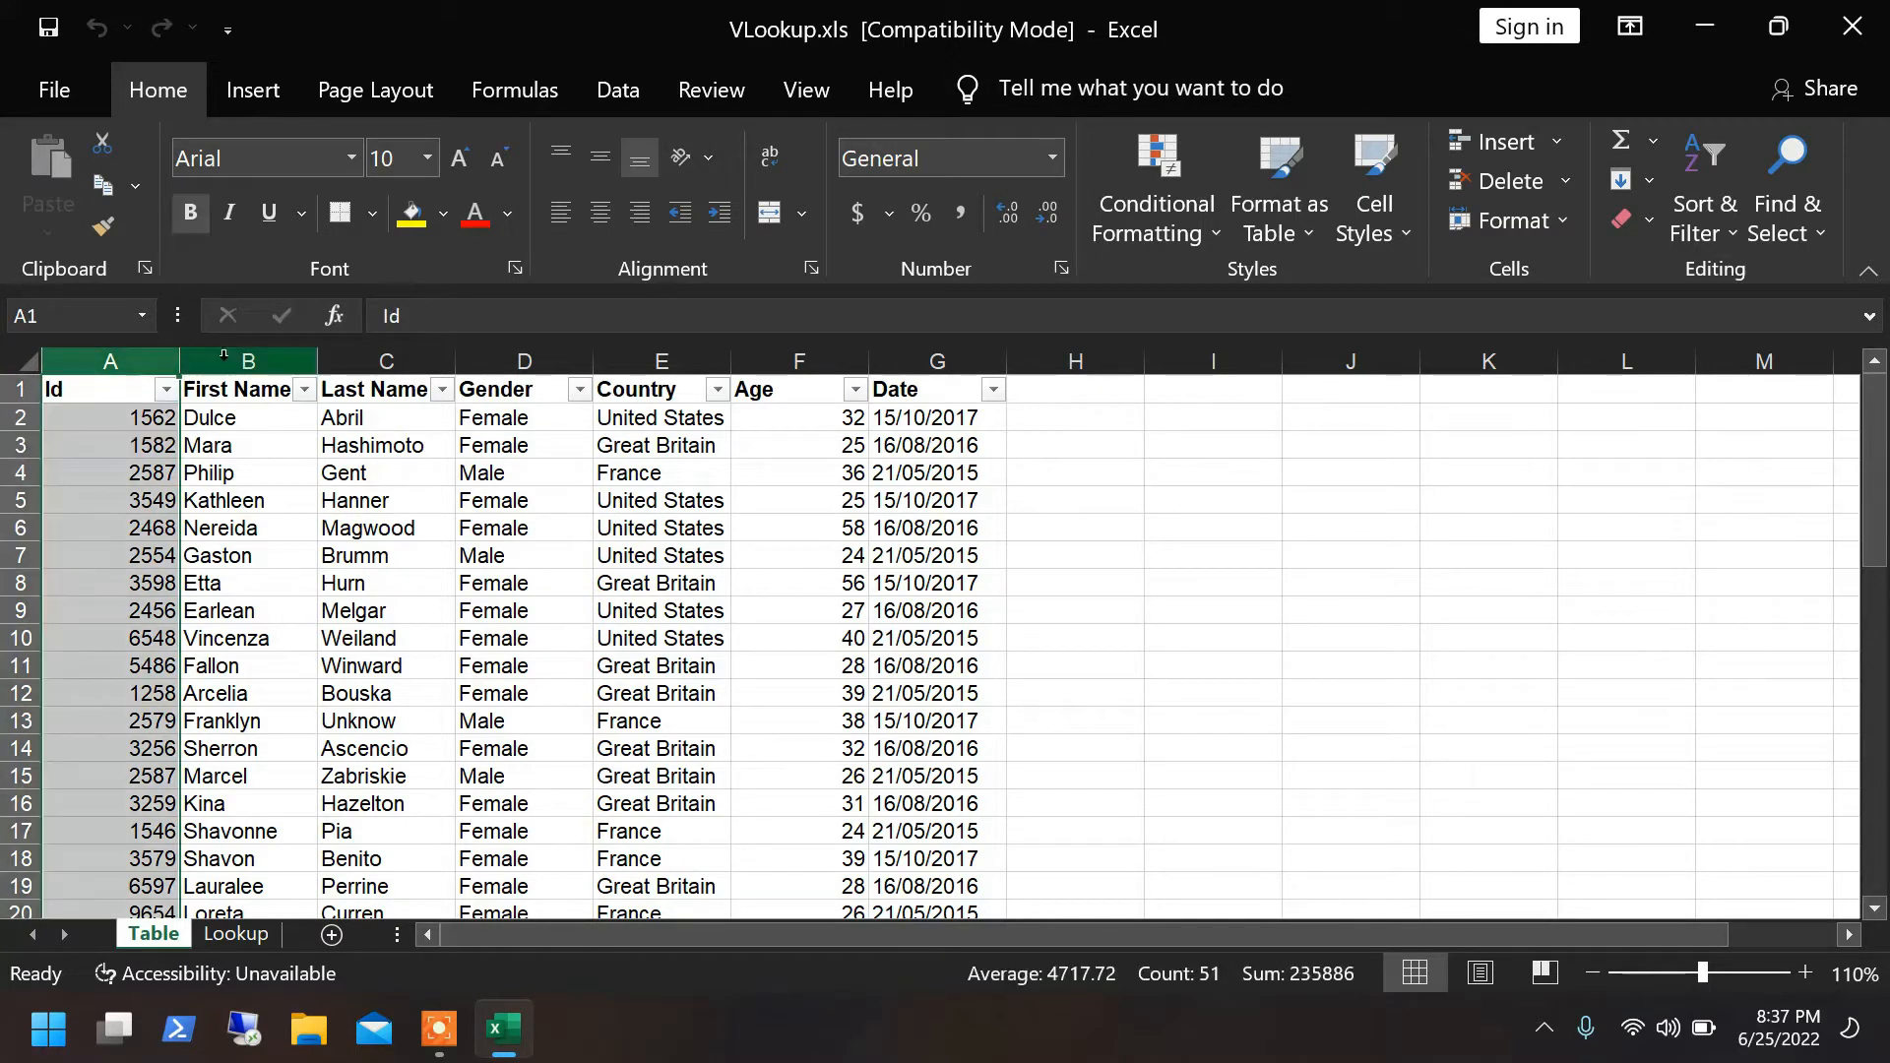
click(224, 354)
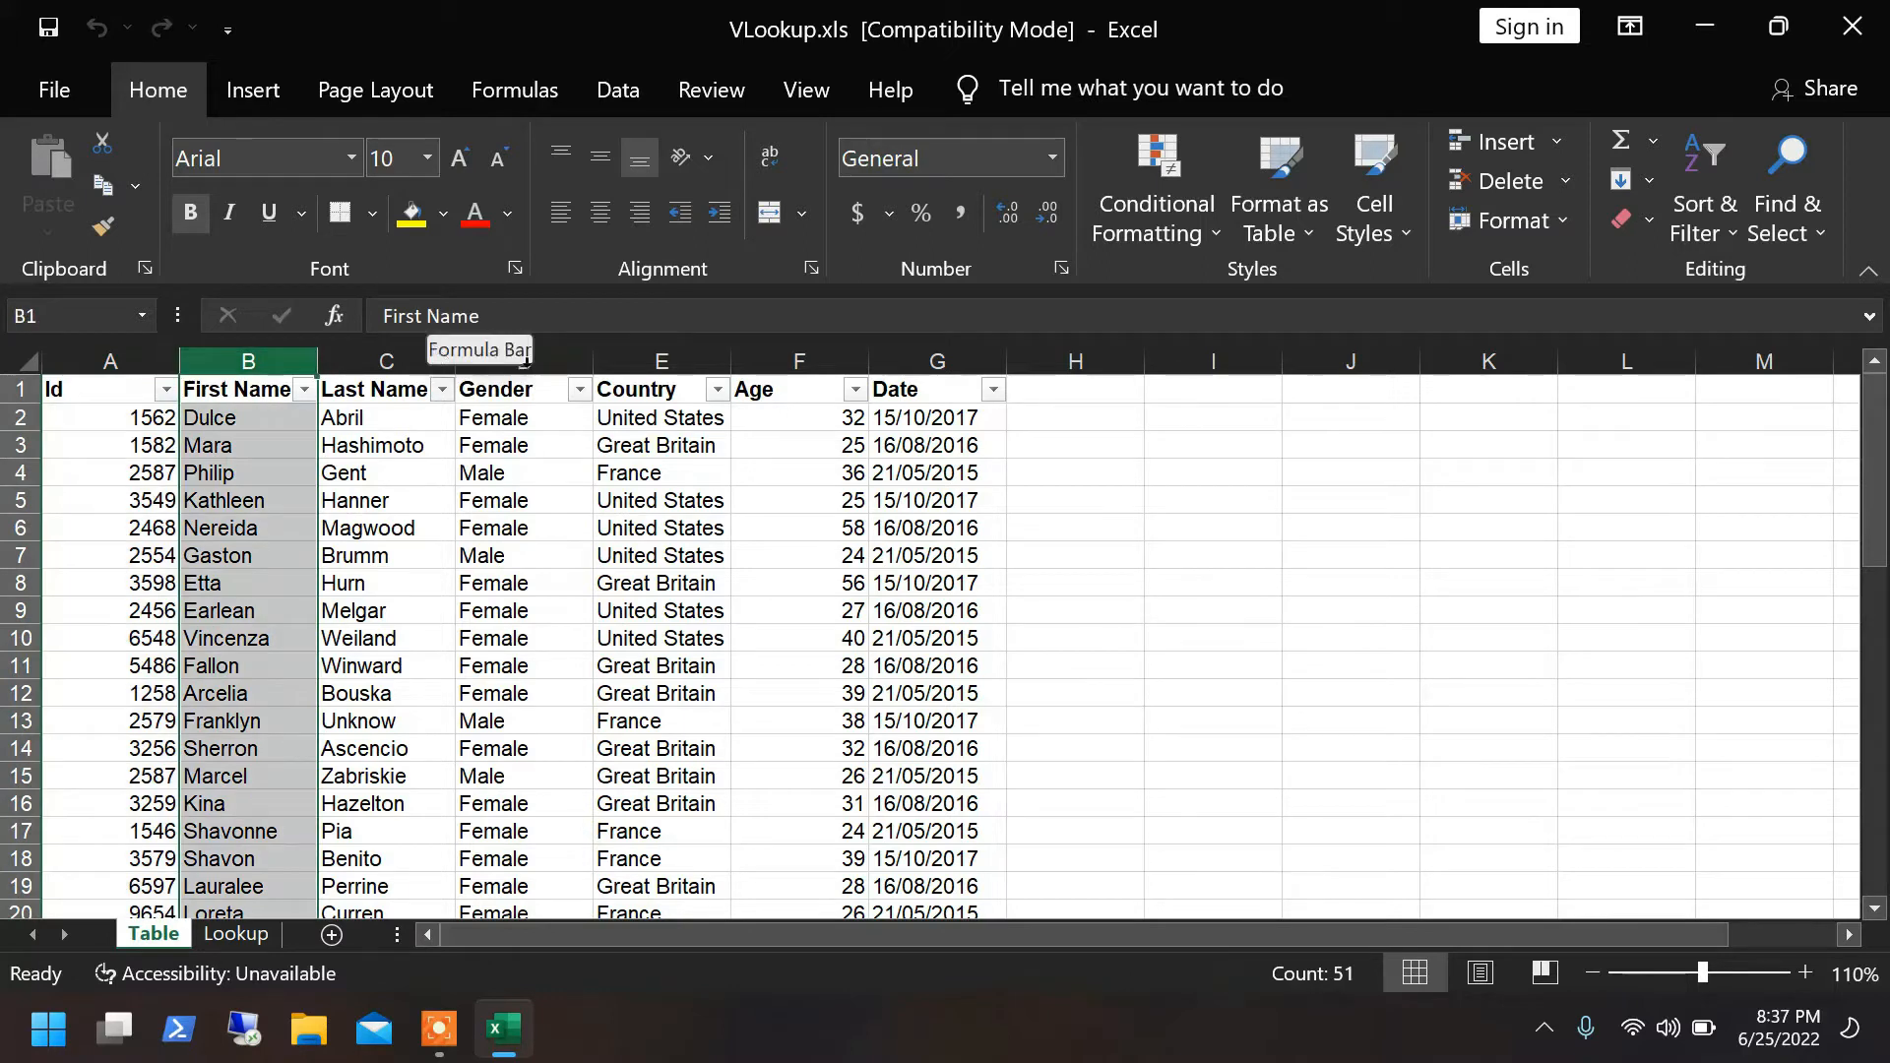
click(567, 359)
click(702, 358)
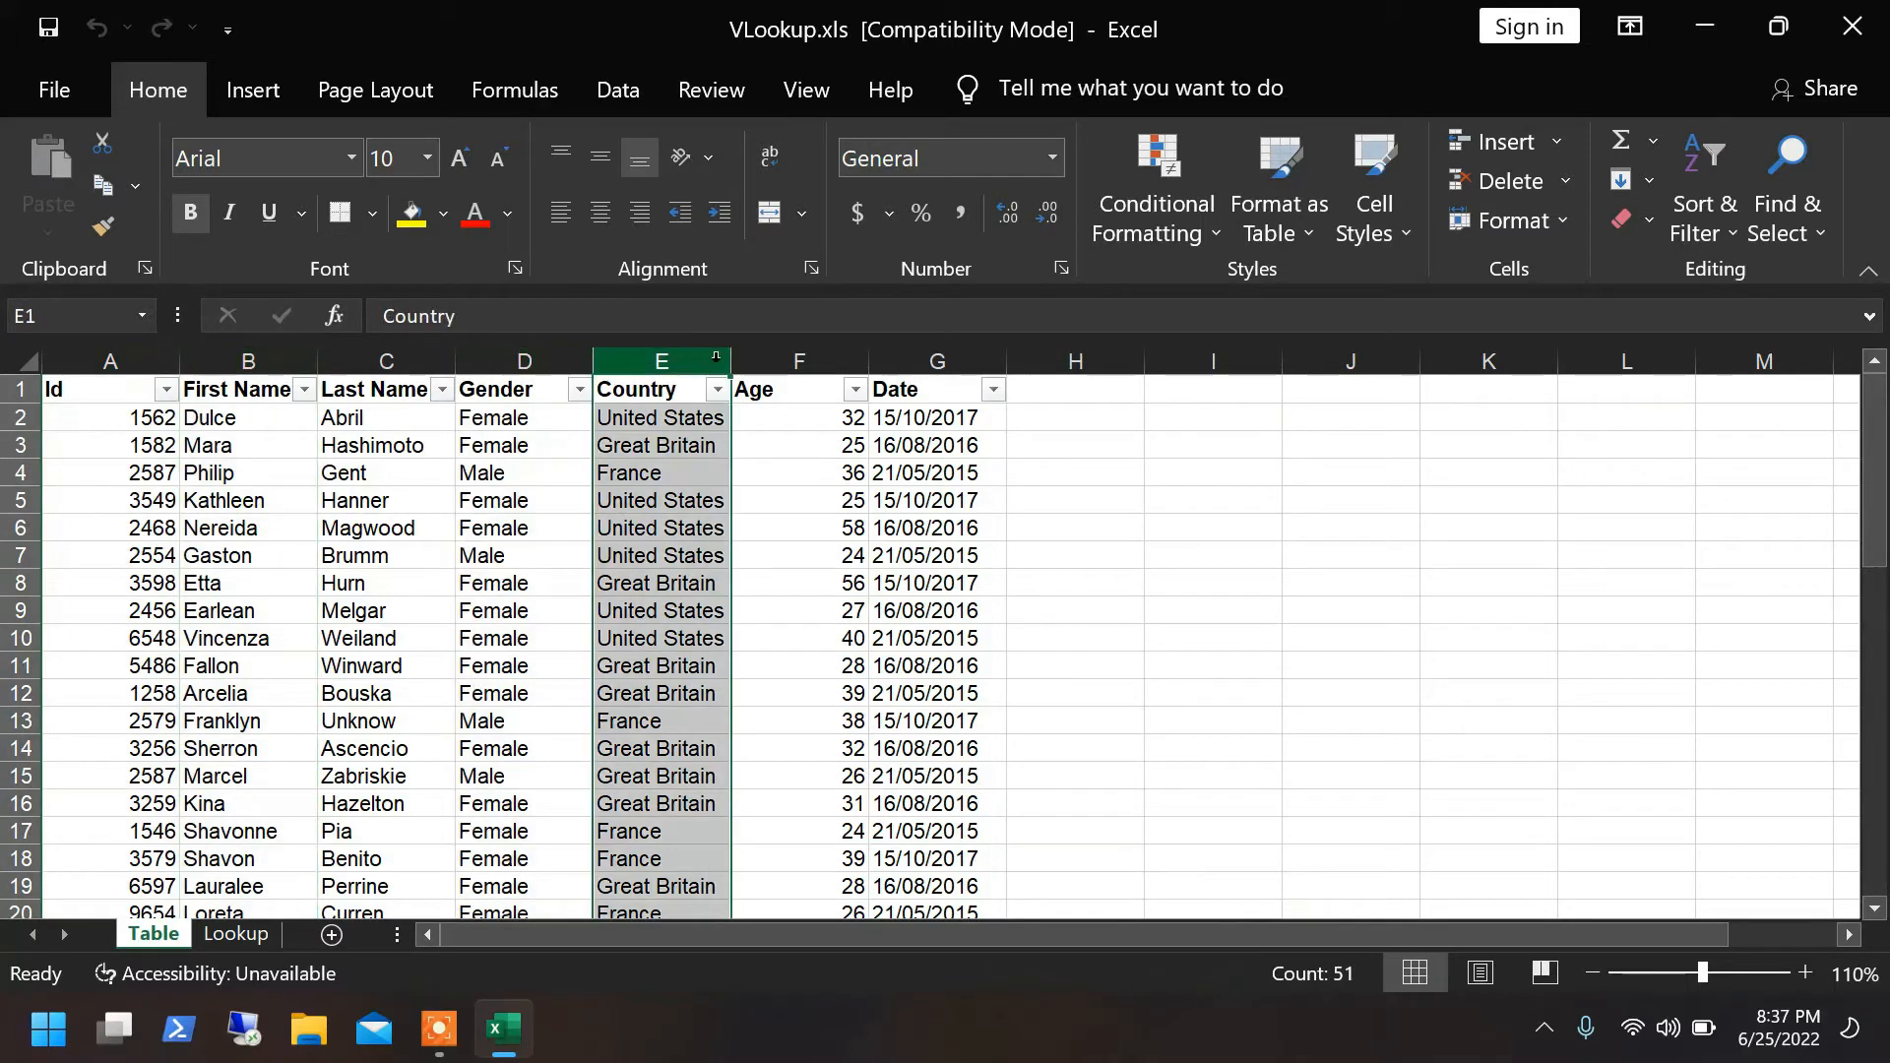
click(818, 363)
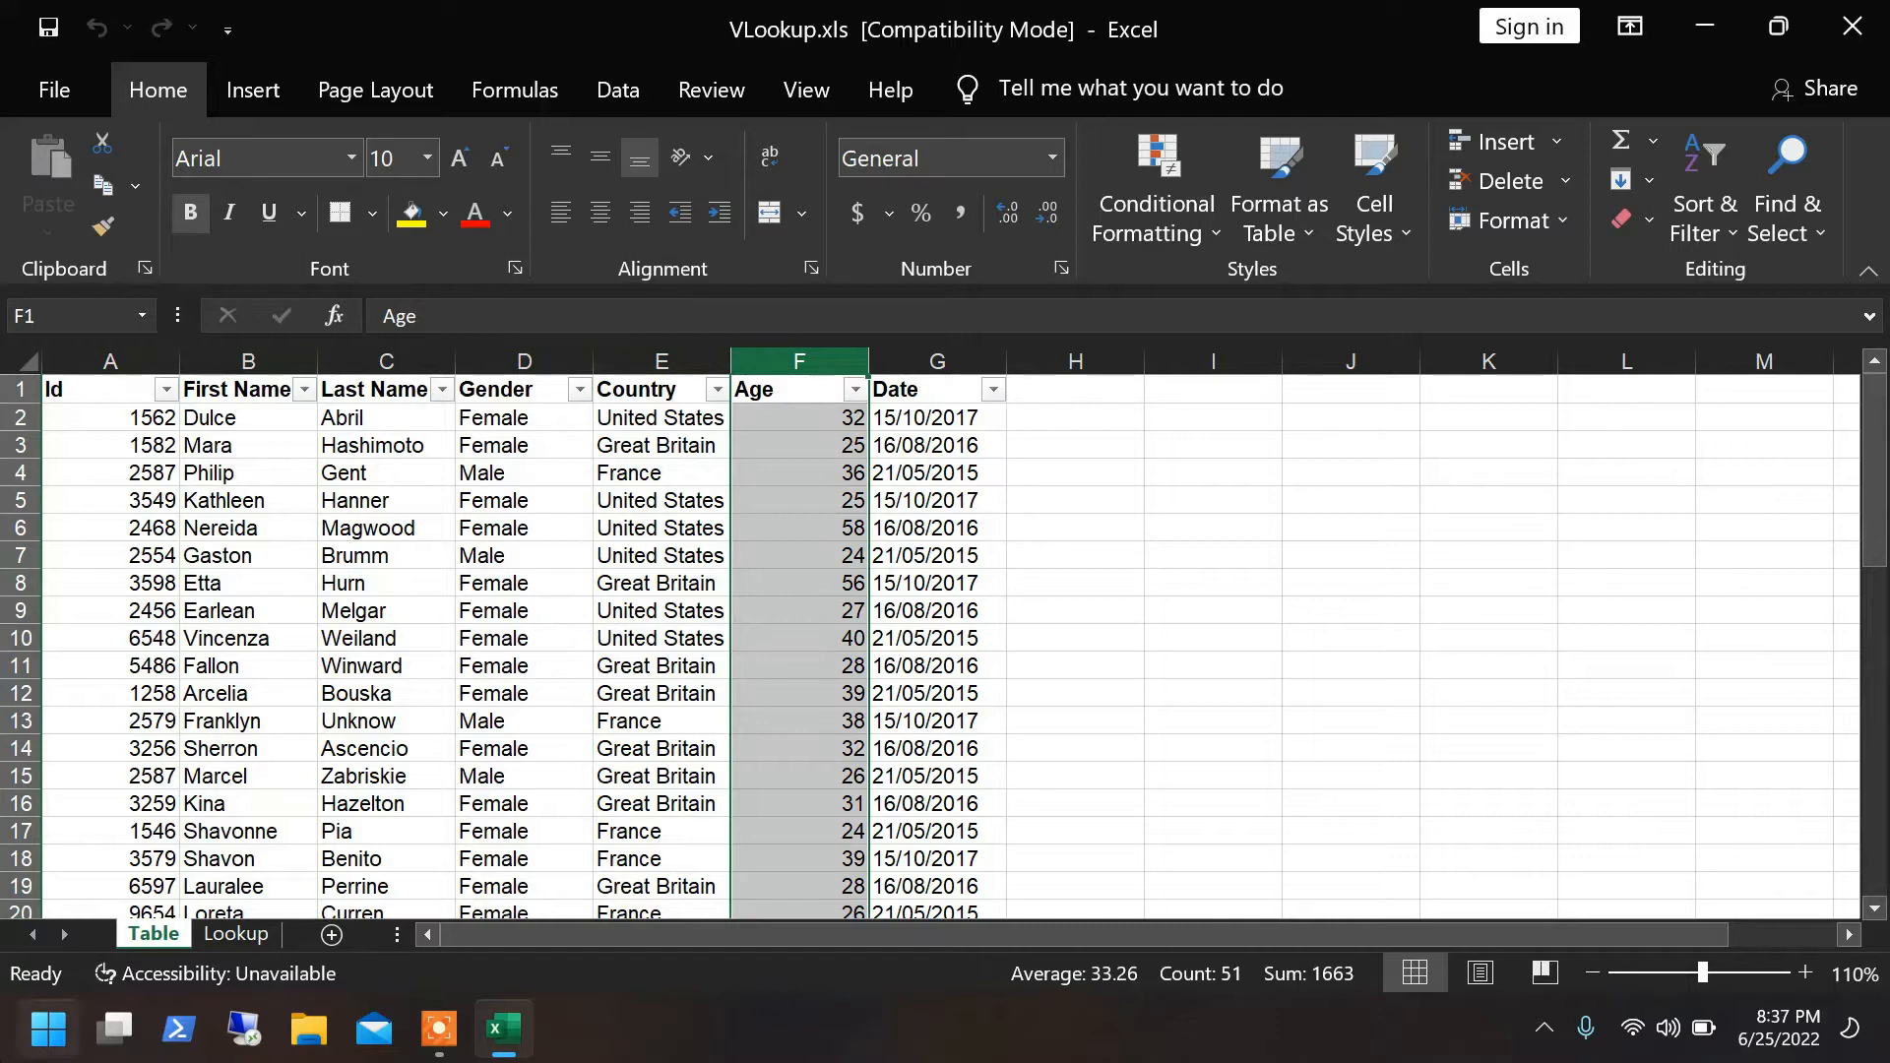
Clear the Last Name and Age formulas in C2:D9 of the Lookup sheet.
click(236, 935)
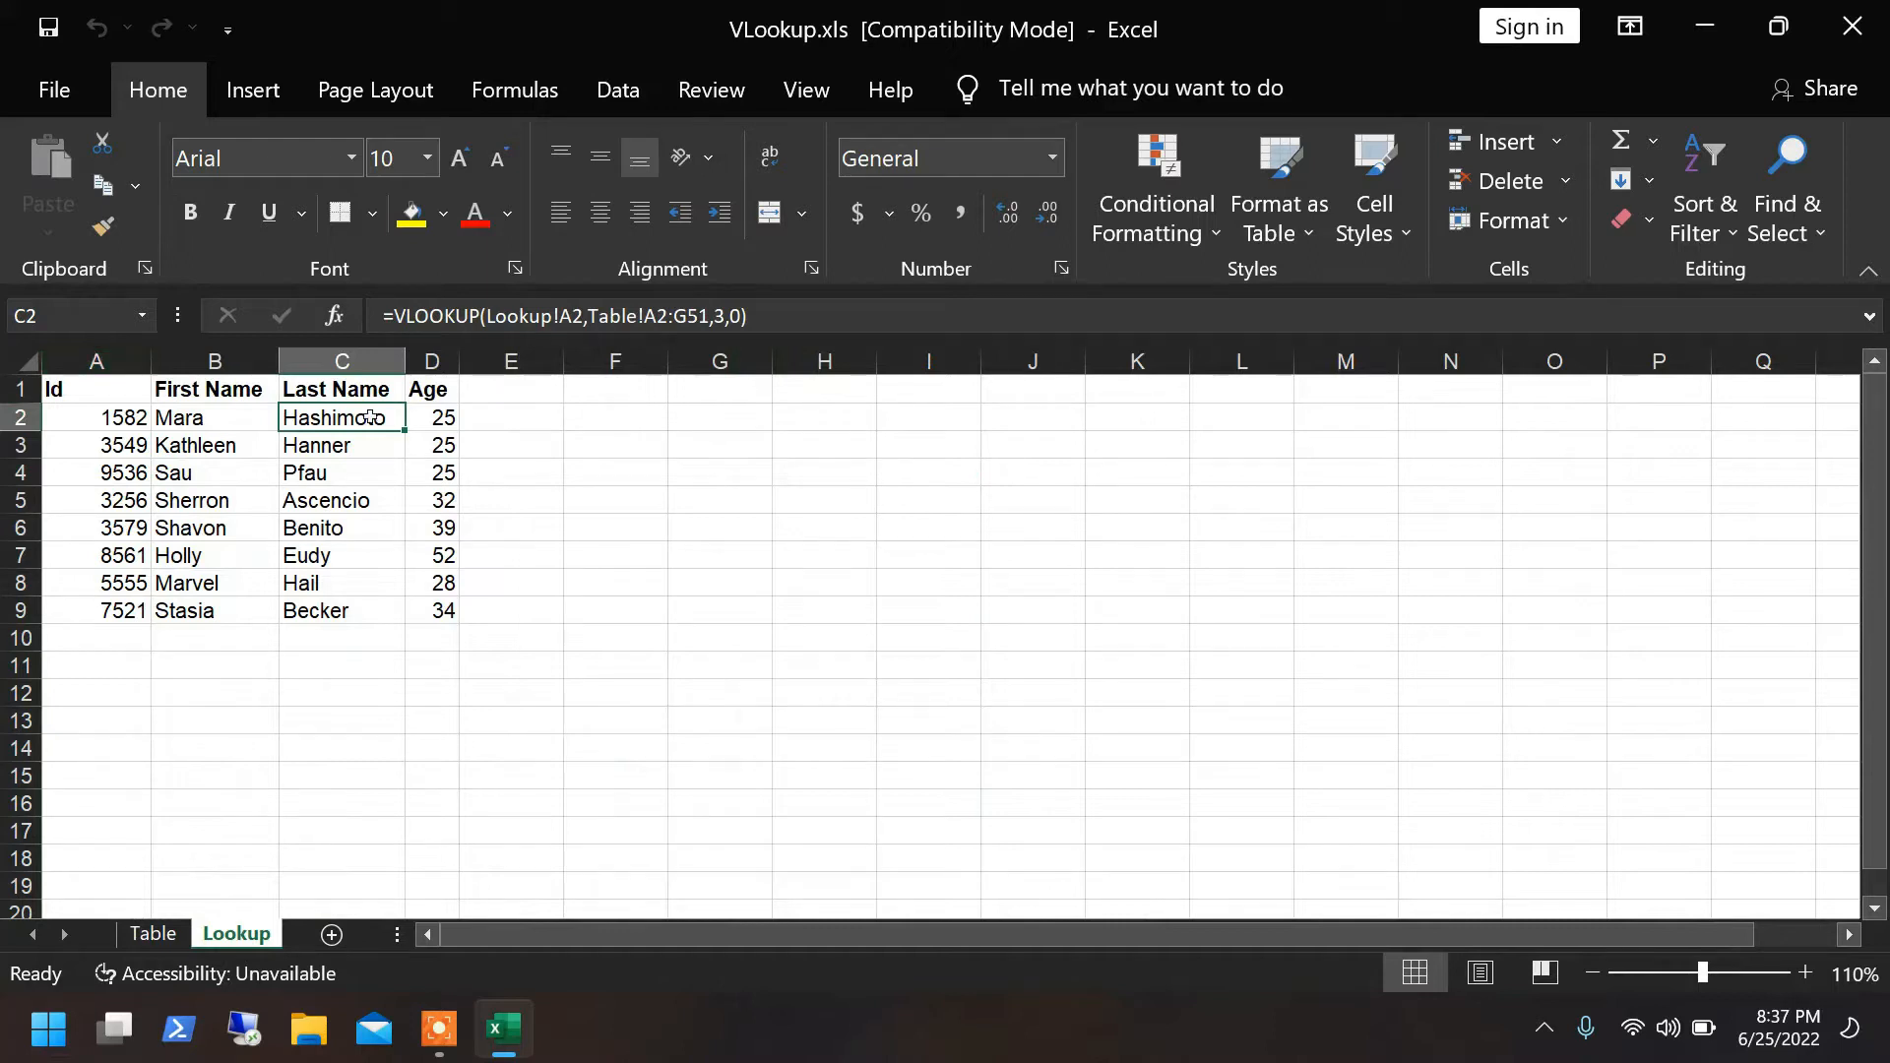
drag(338, 414, 423, 606)
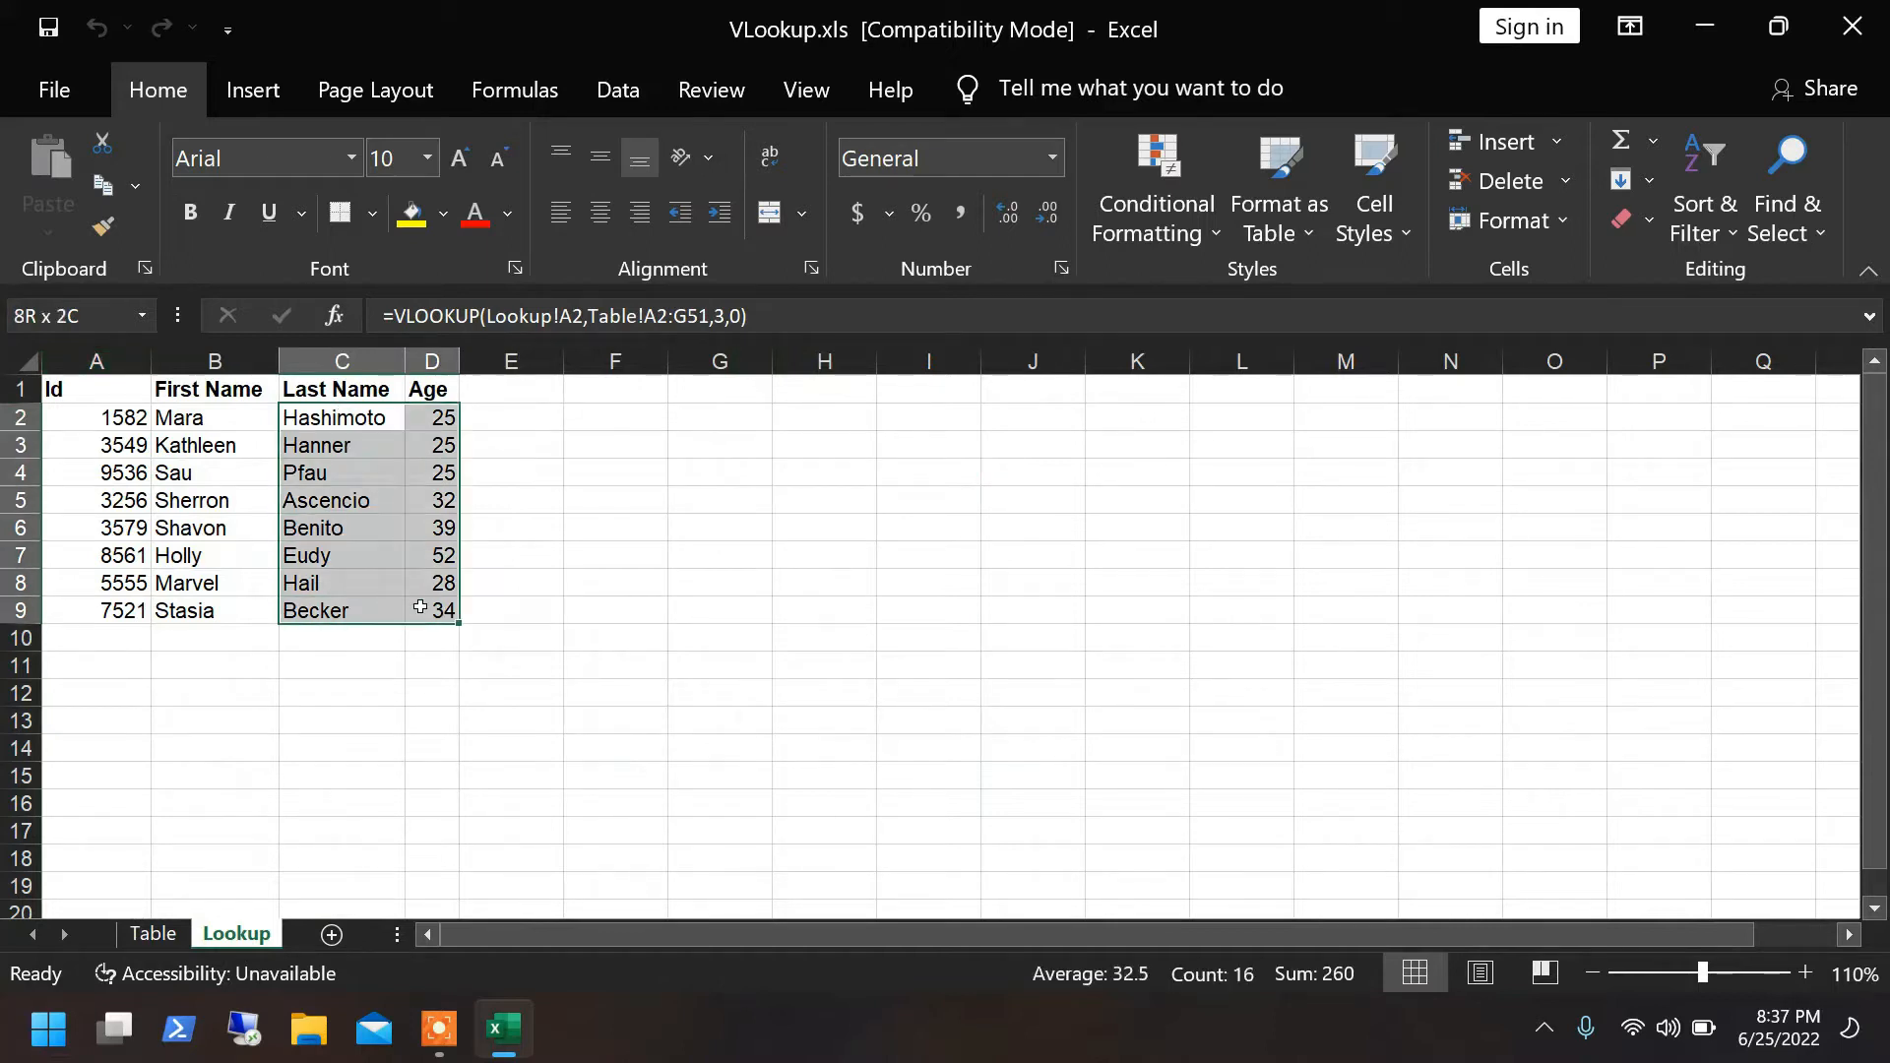
key(Delete)
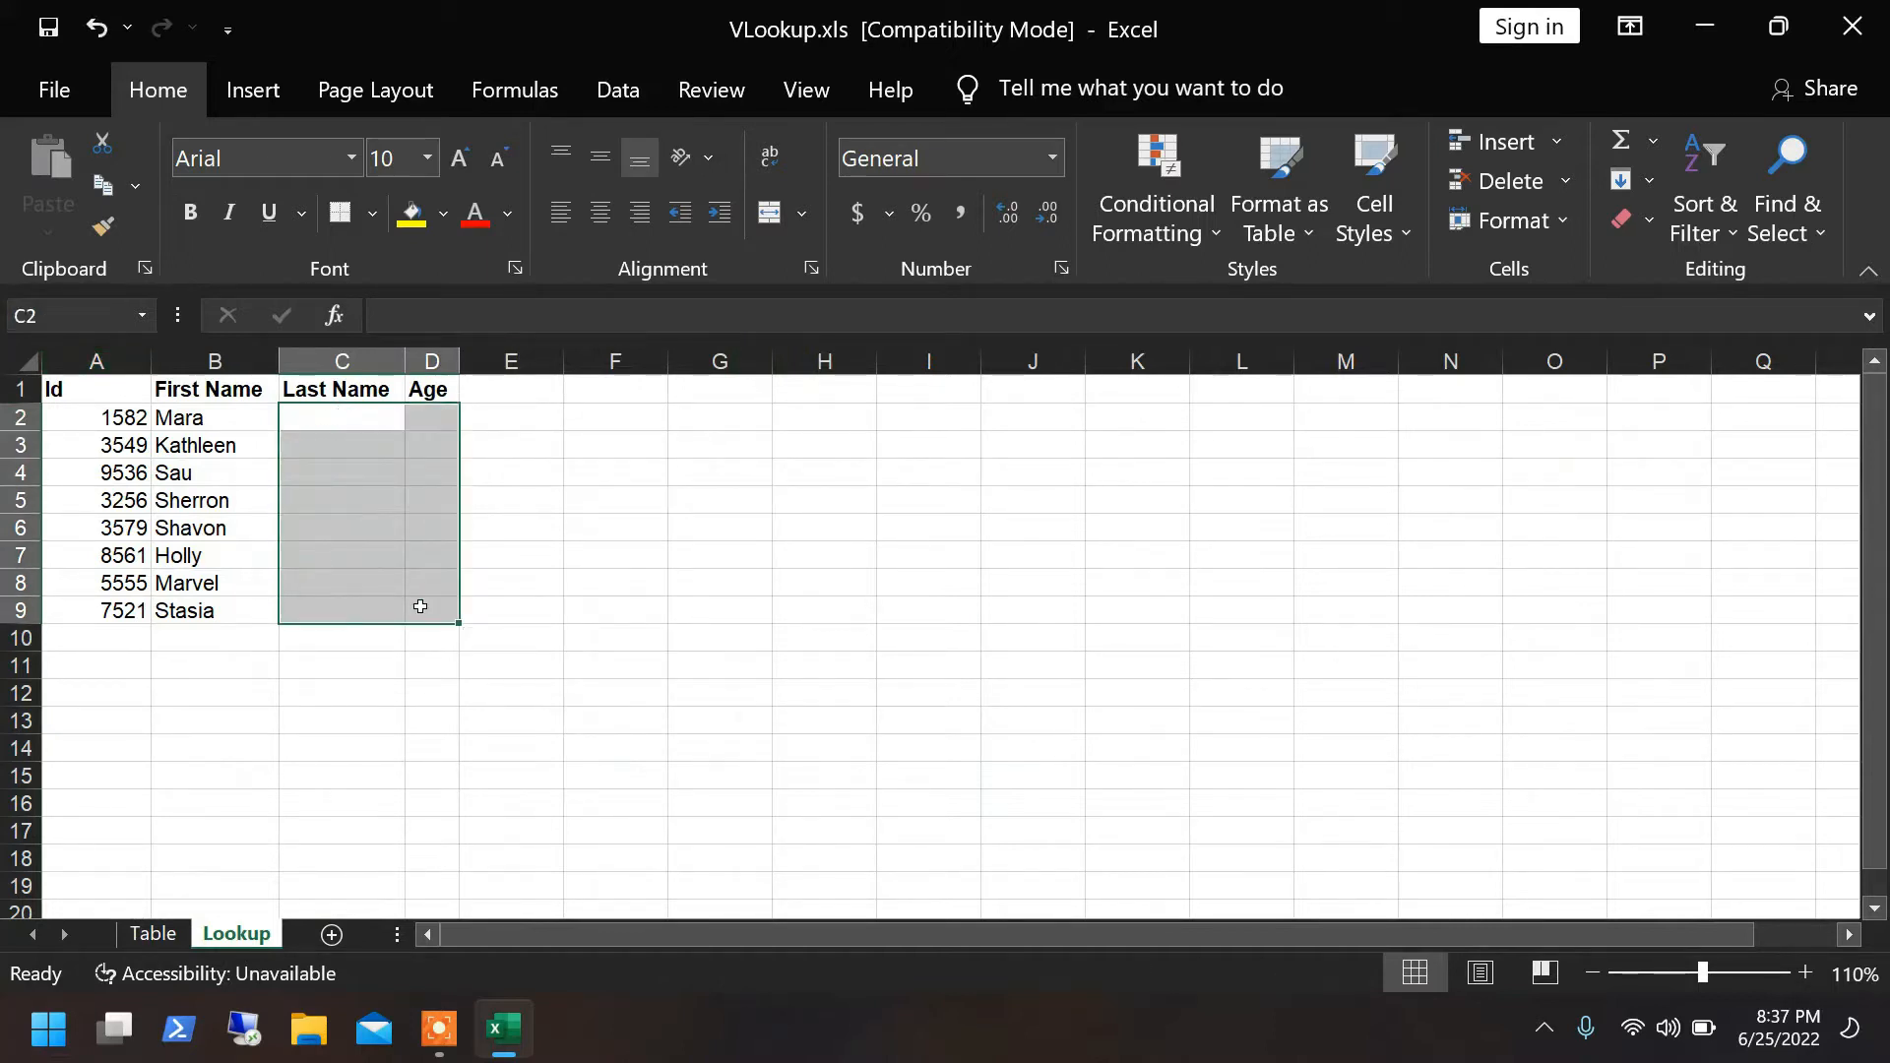
Review the Id, First Name, Last Name and Age columns on the Lookup sheet and highlight the blank range C2:D9.
click(126, 525)
click(106, 361)
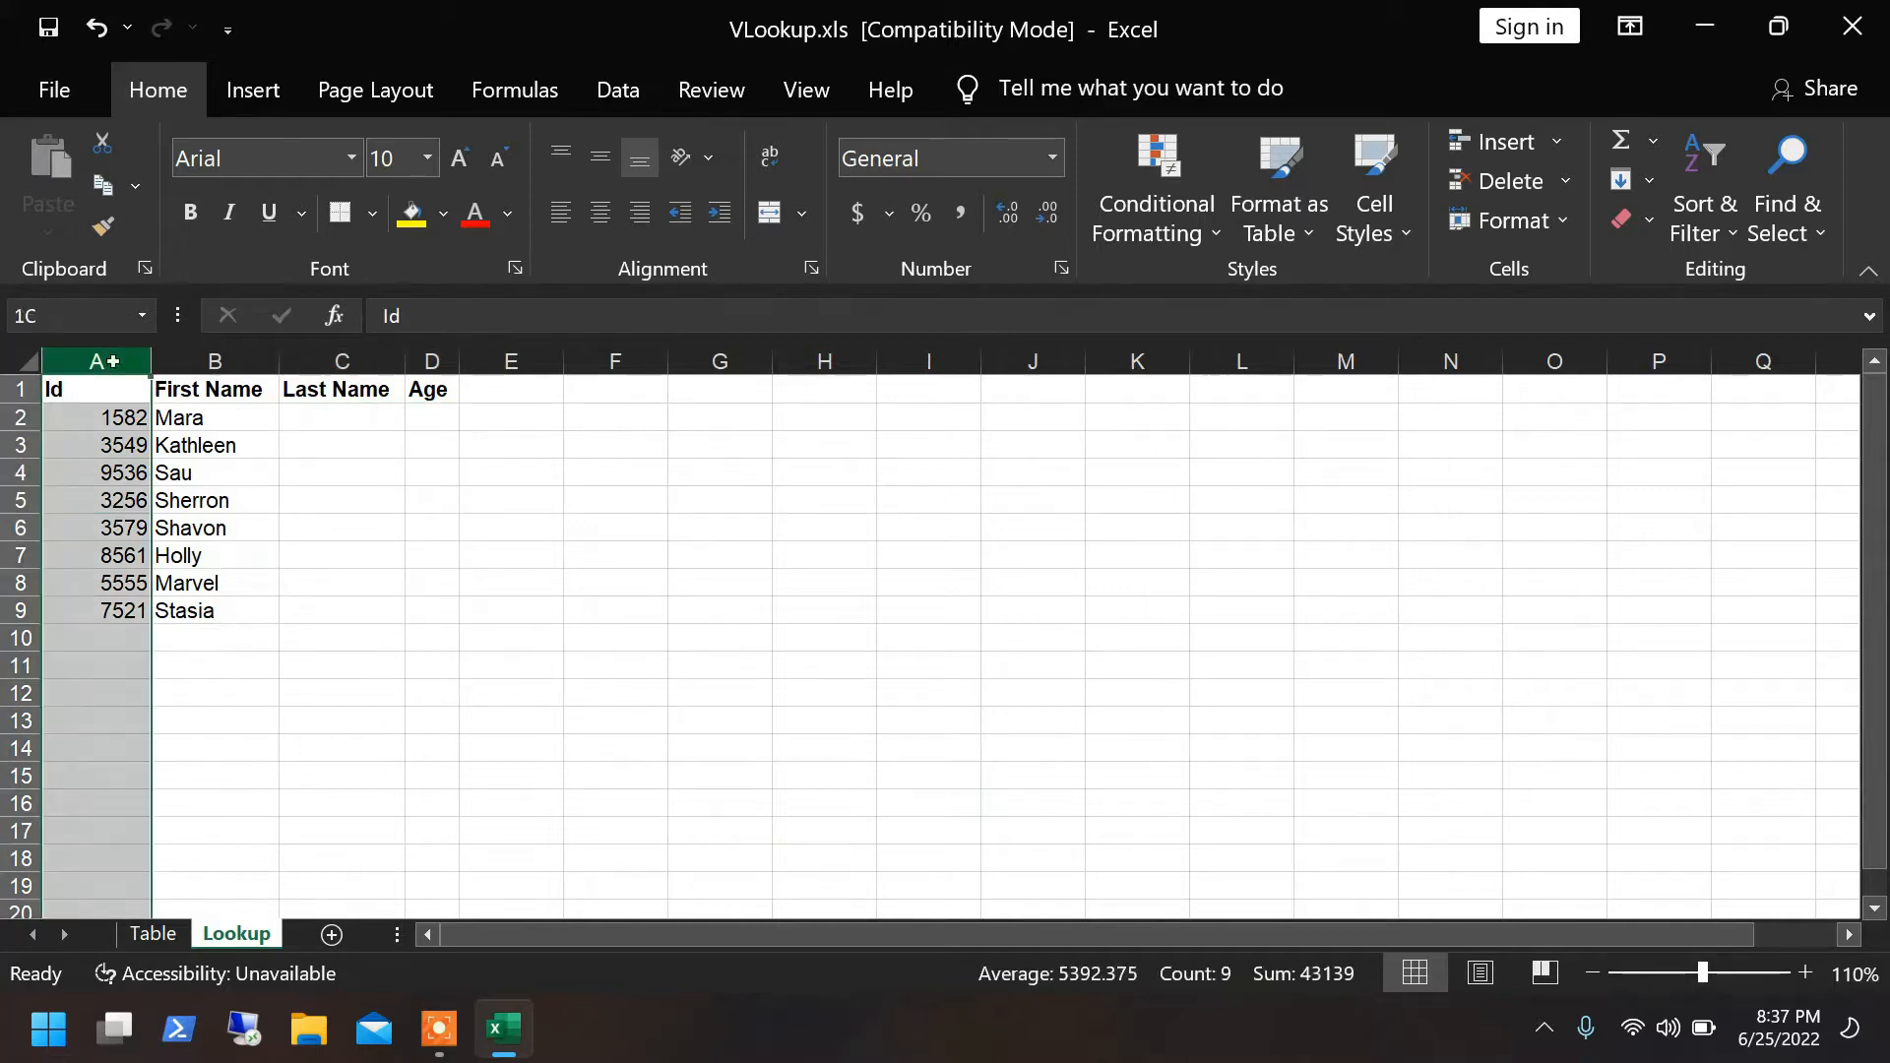
click(217, 361)
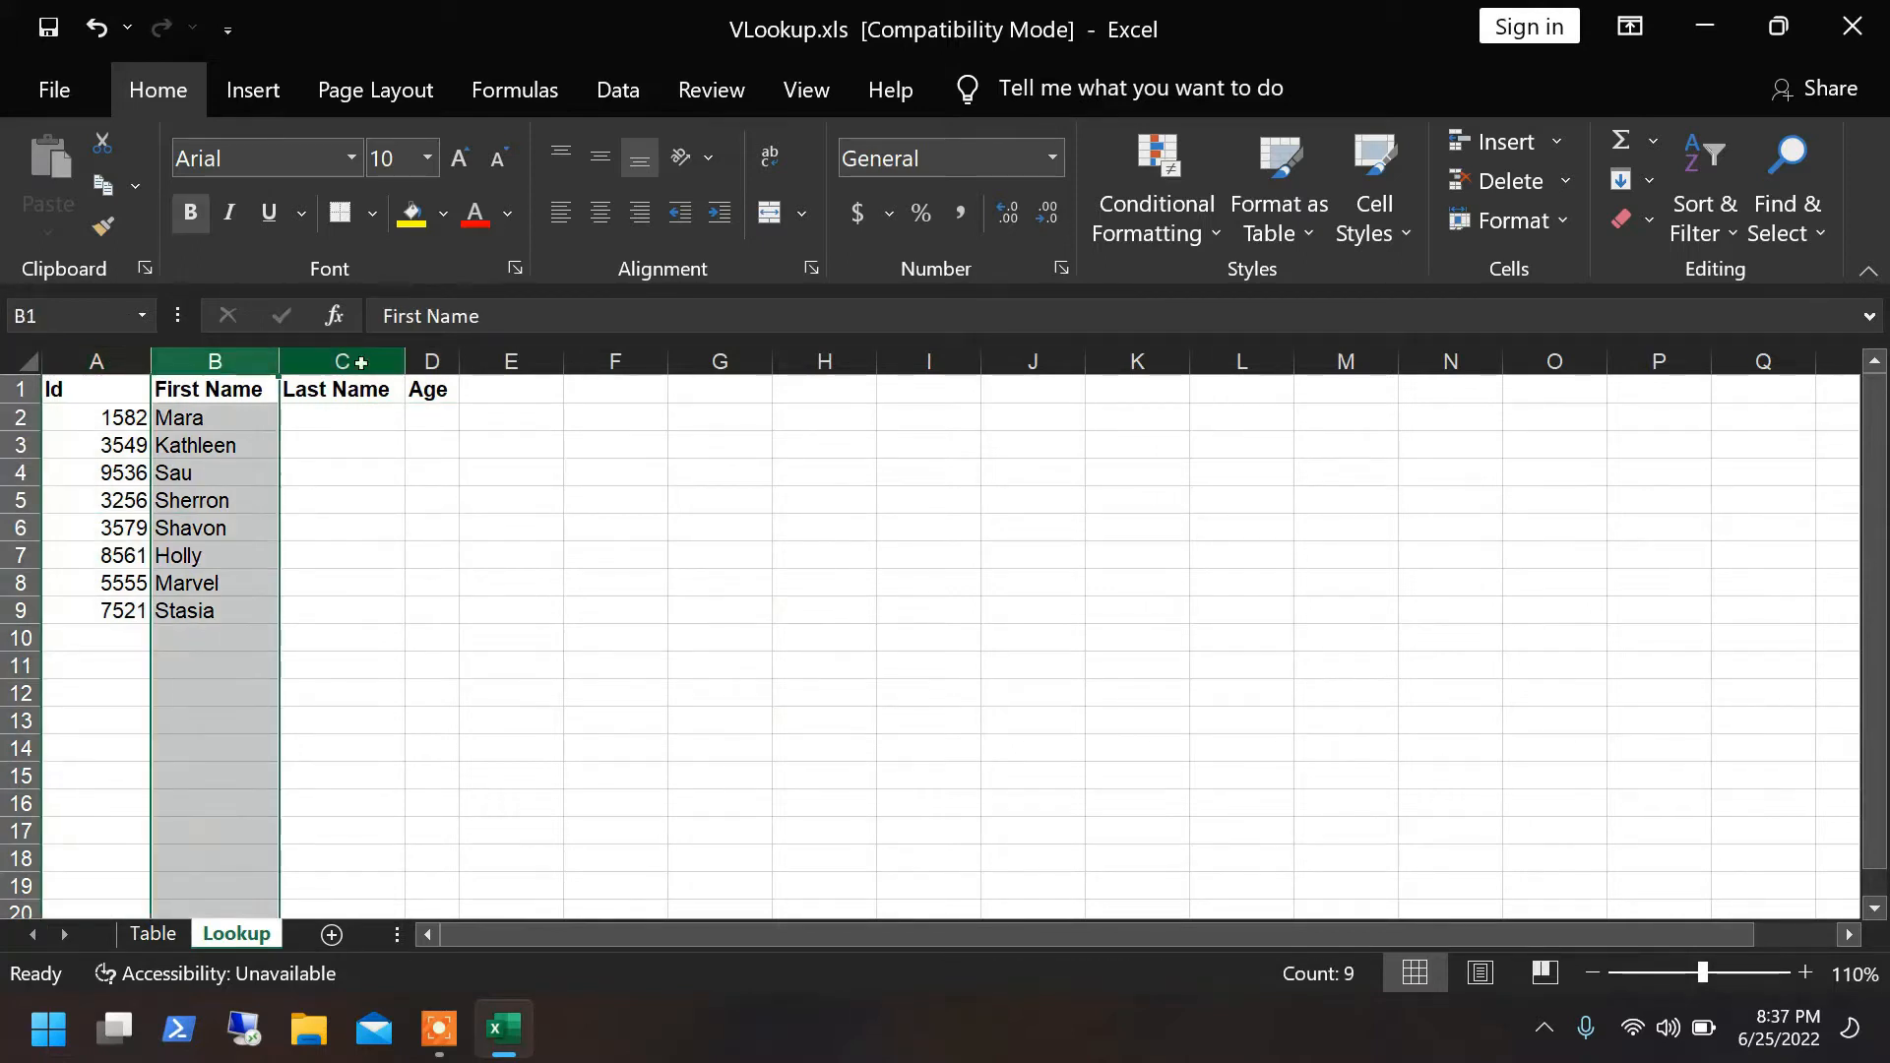
click(360, 362)
click(433, 361)
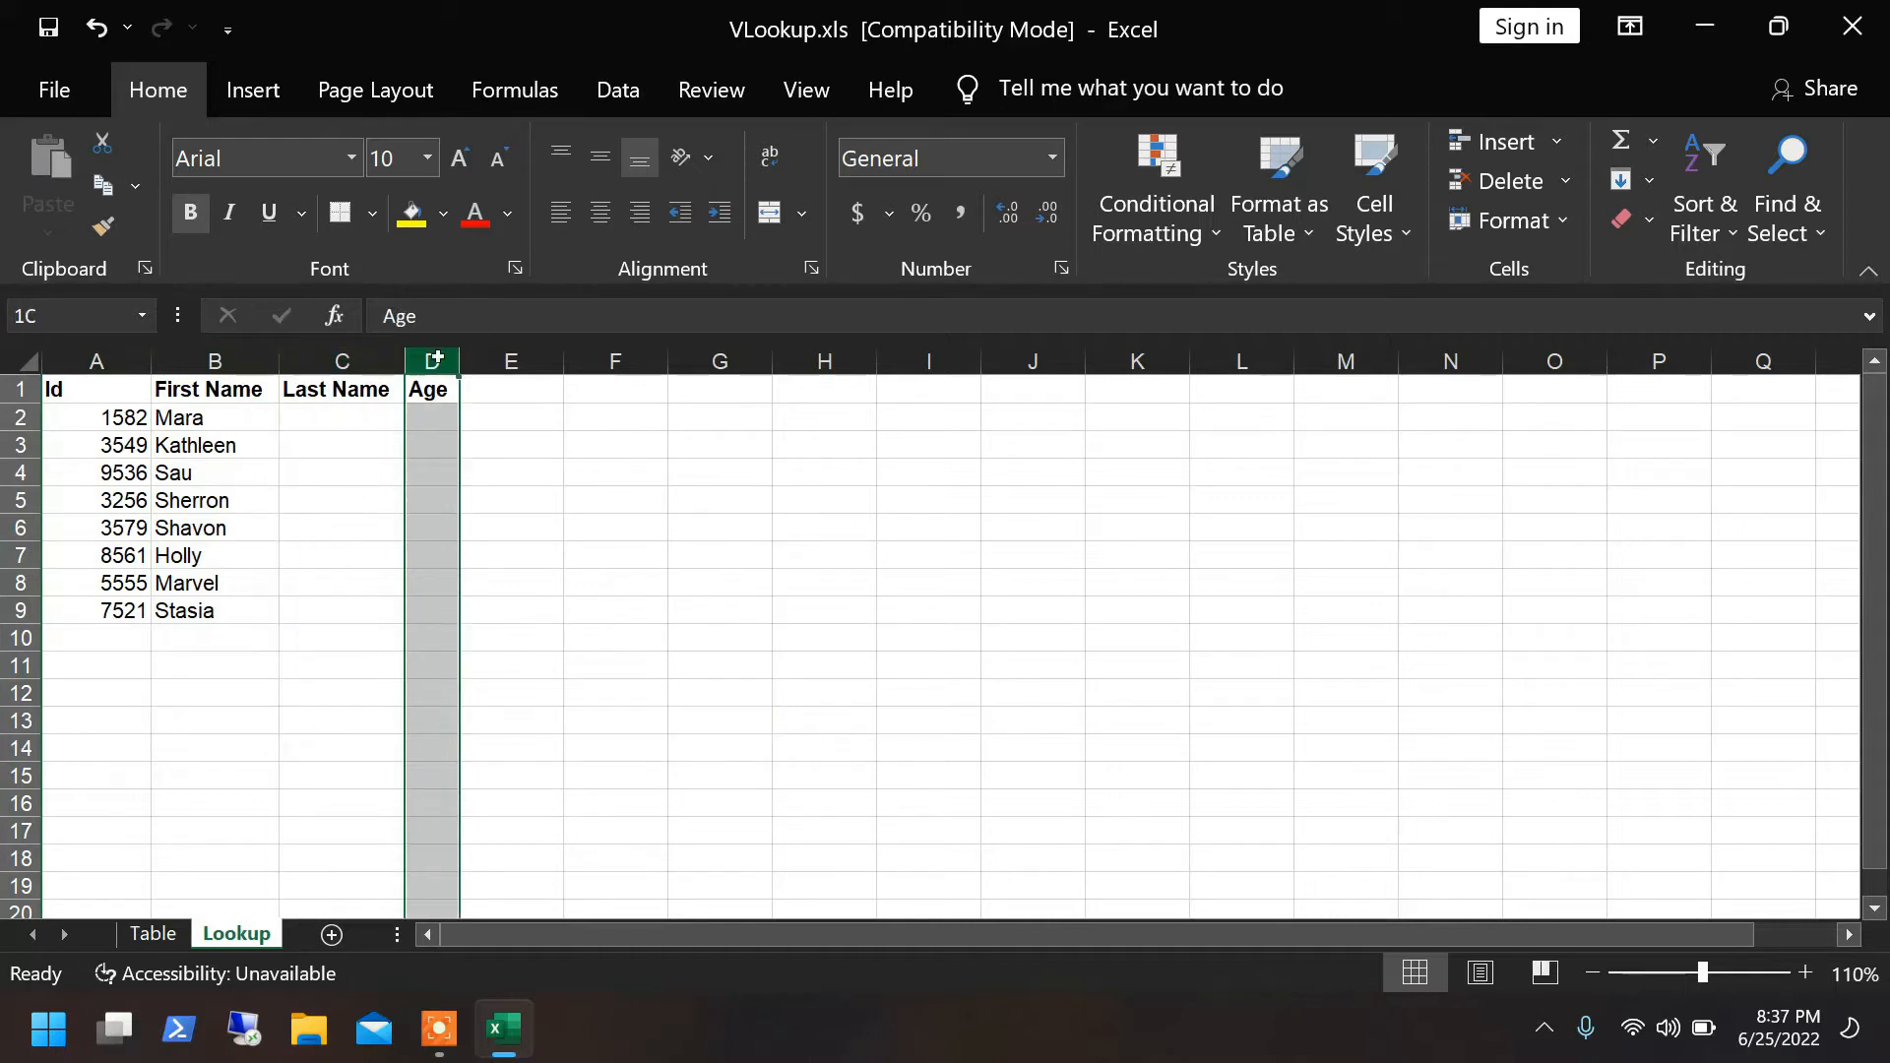
click(317, 415)
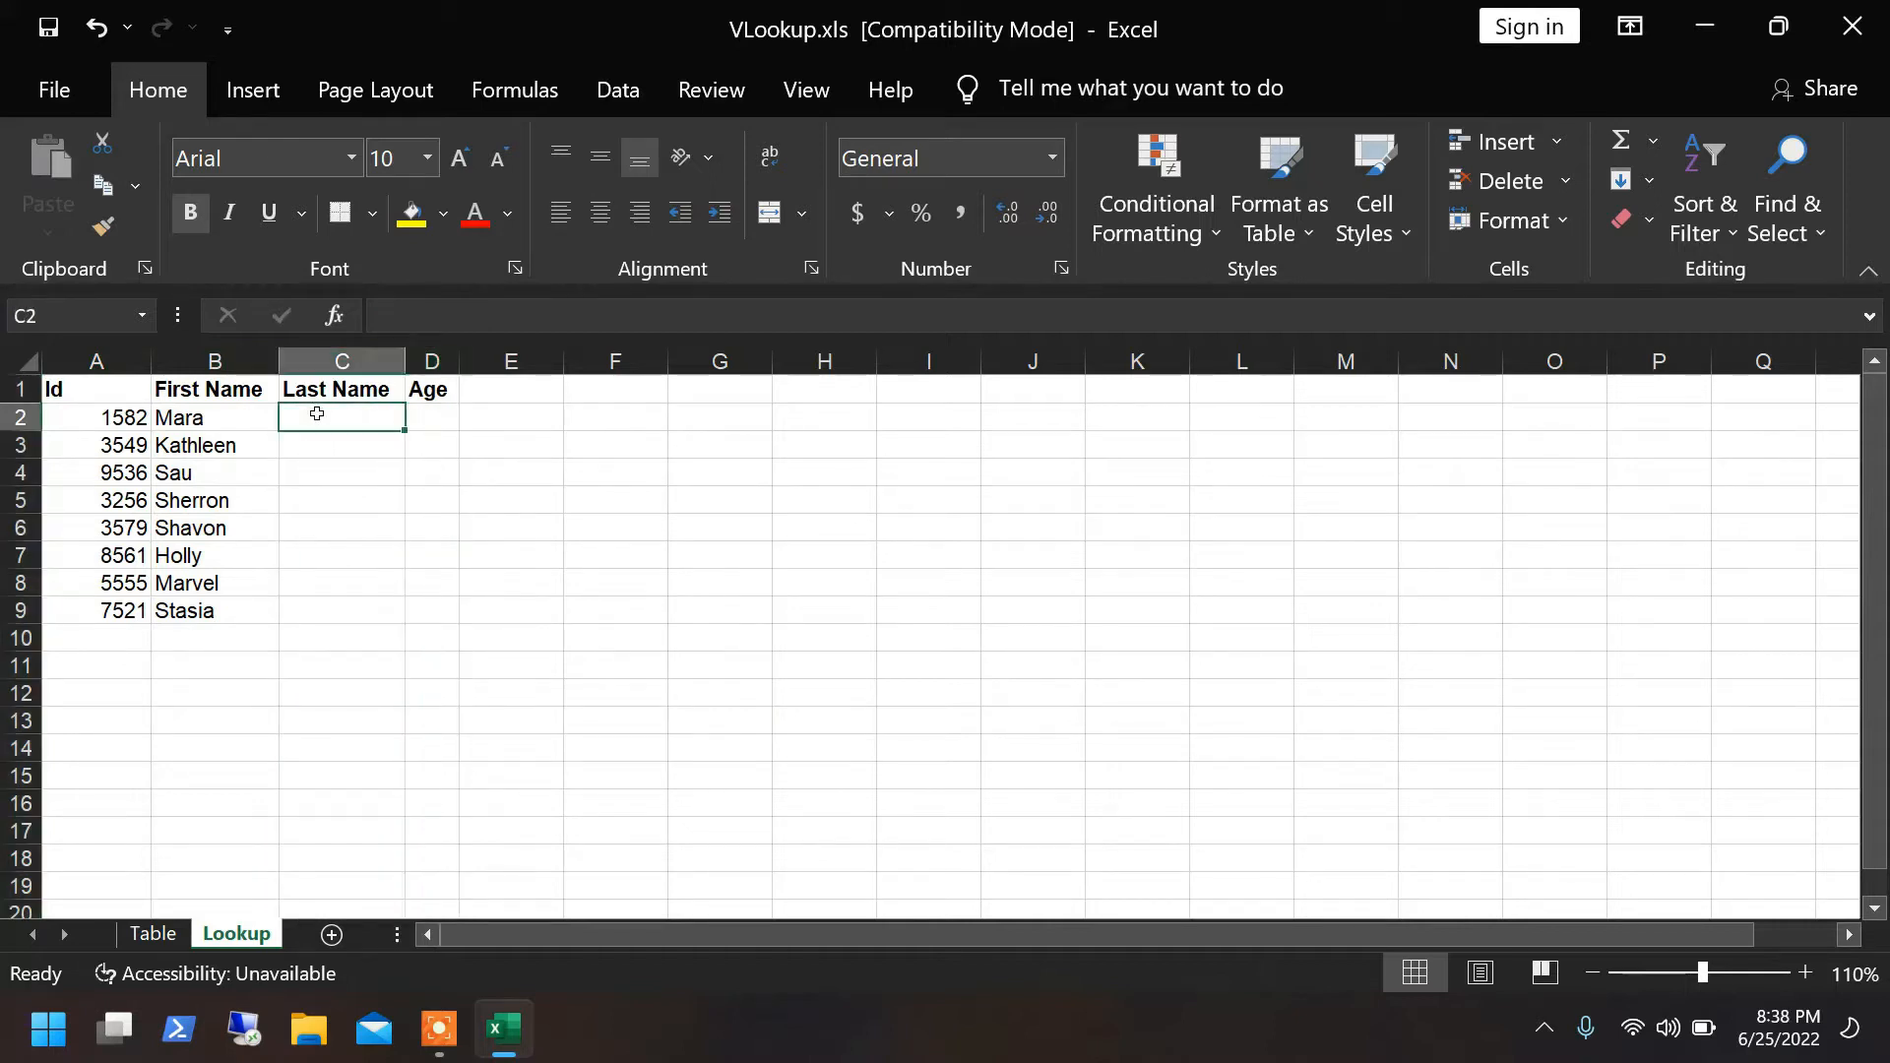
drag(317, 414, 412, 610)
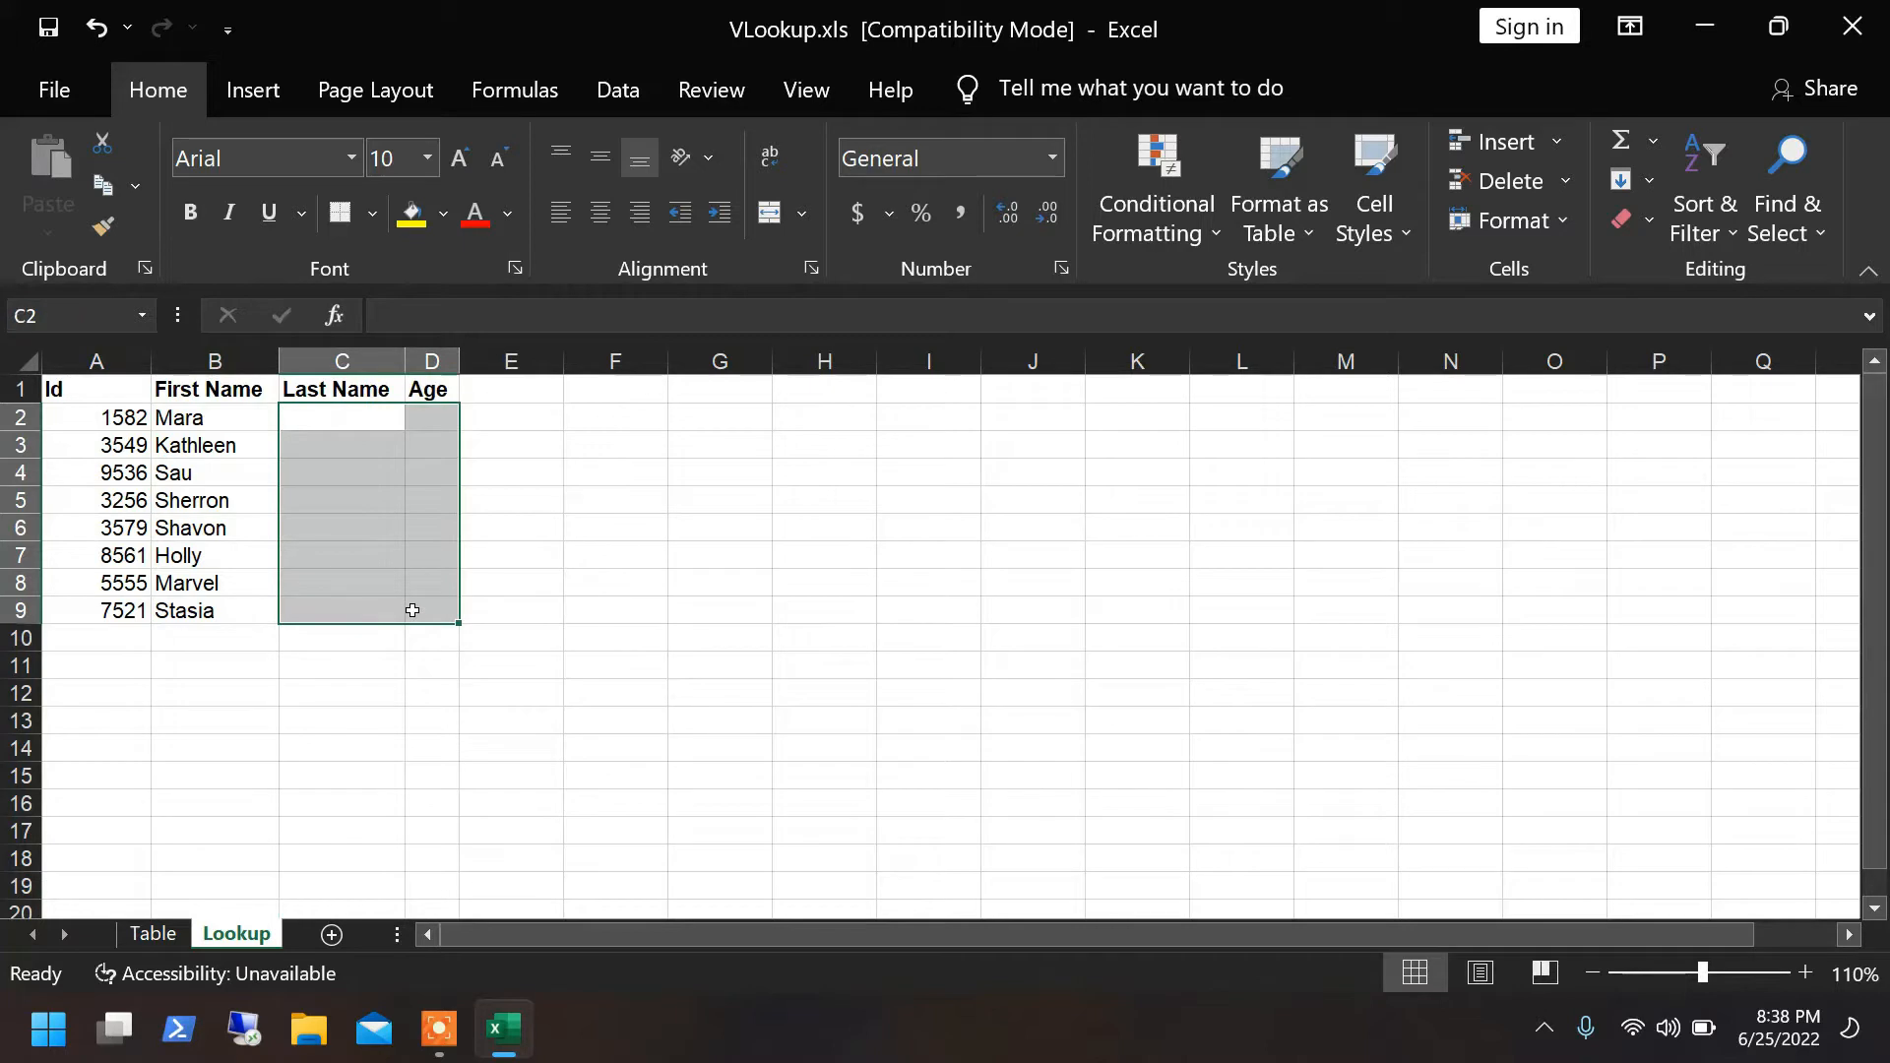
Rename the Table sheet as "Table - source".
click(153, 935)
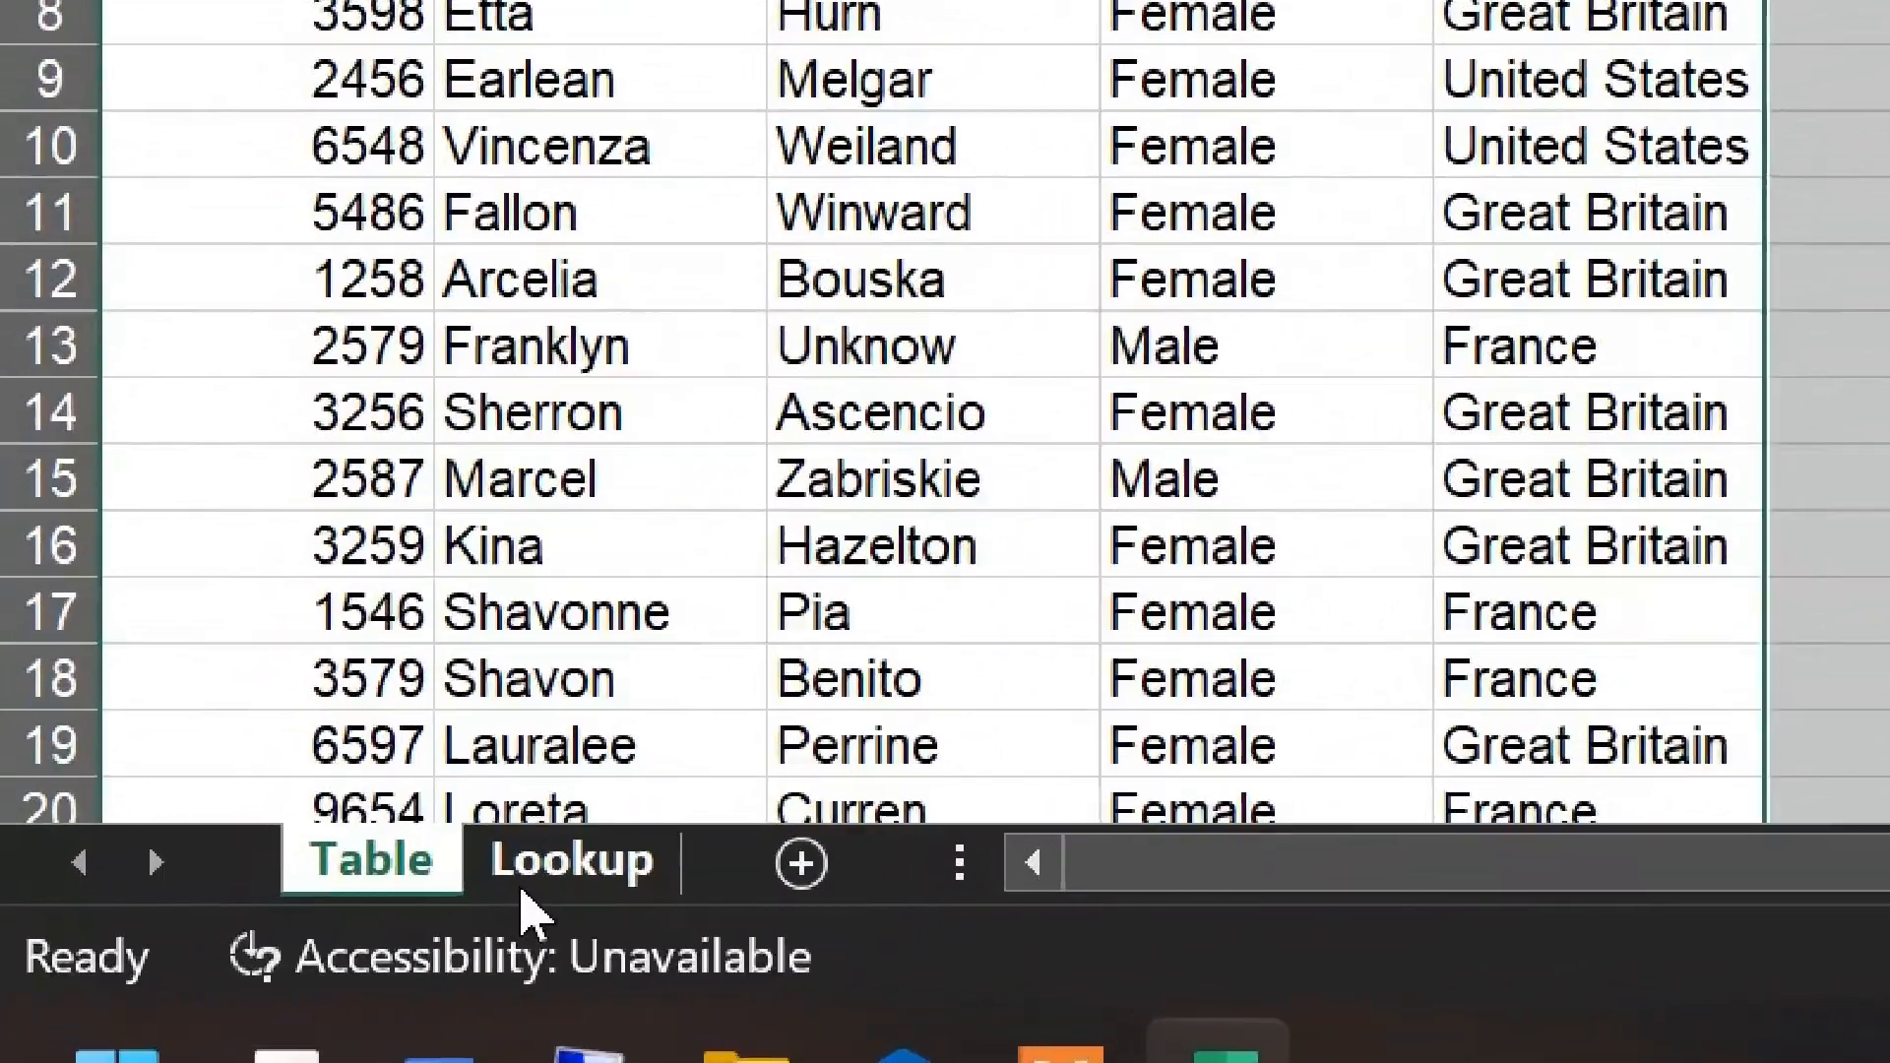
click(268, 933)
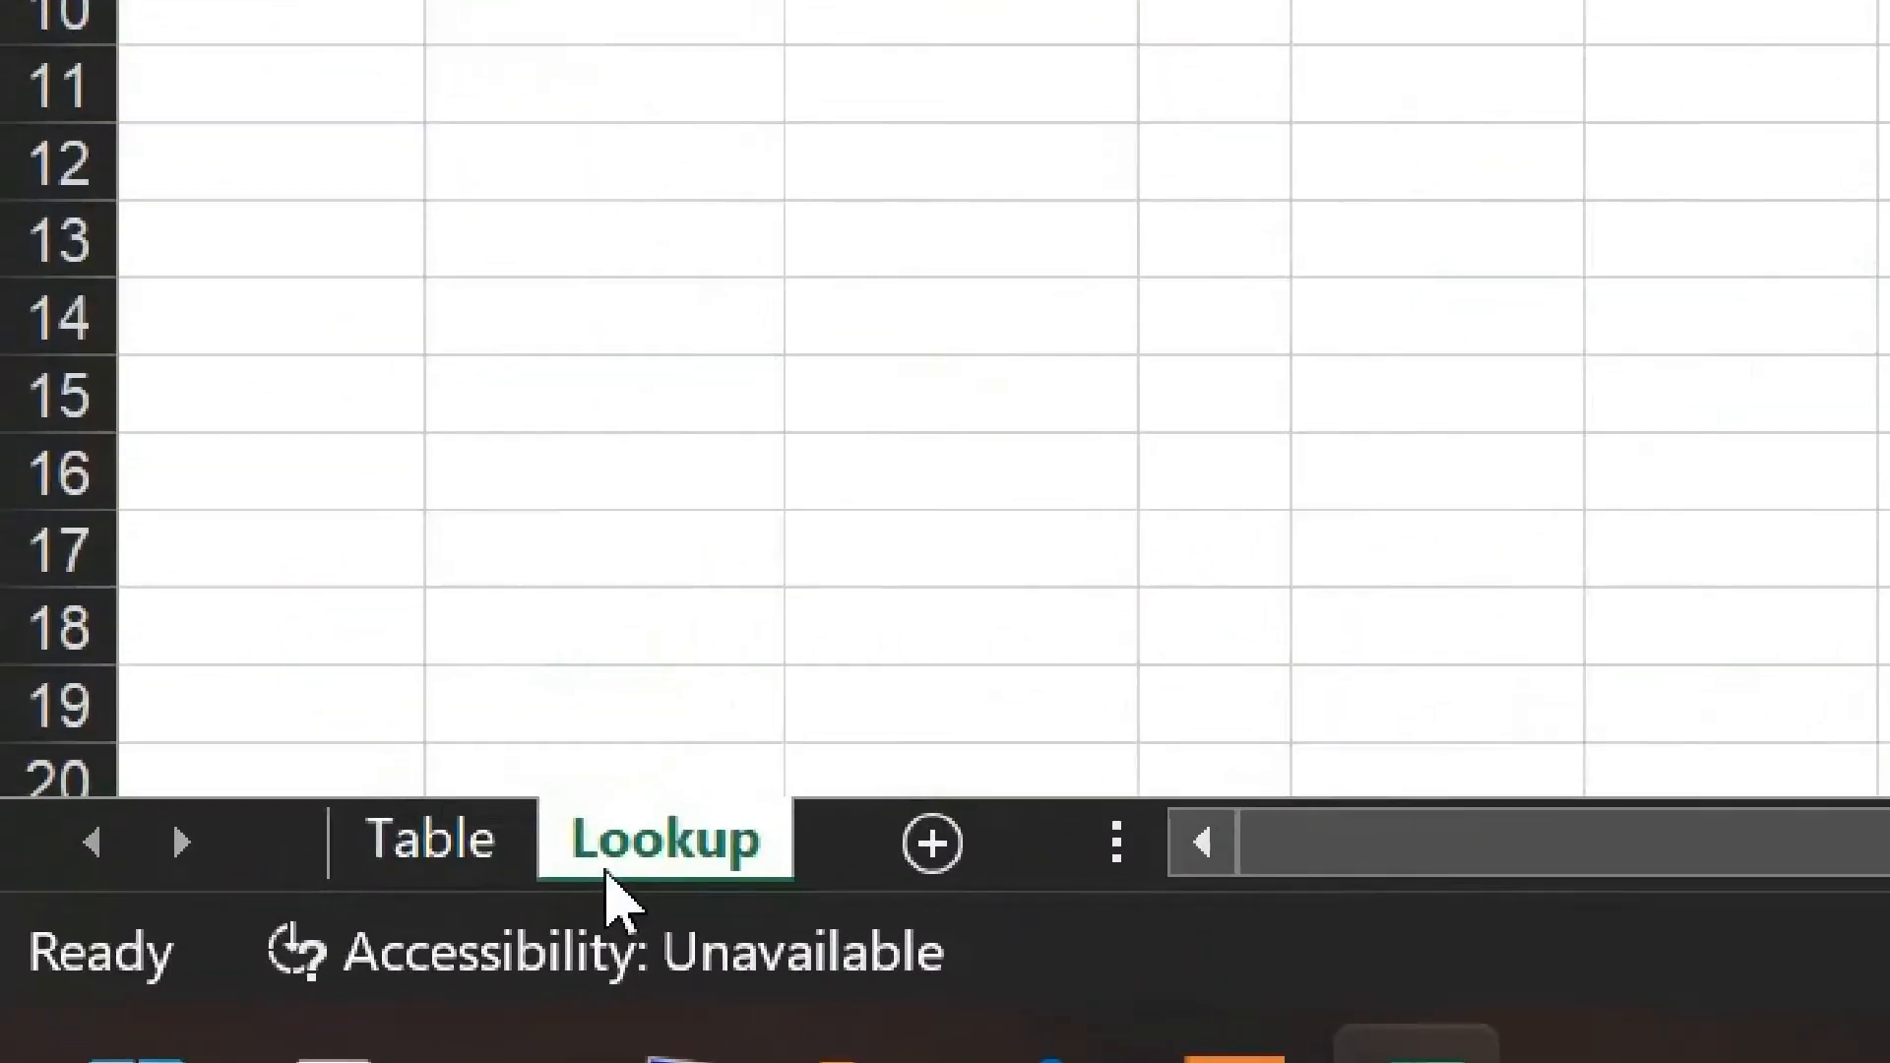
click(443, 852)
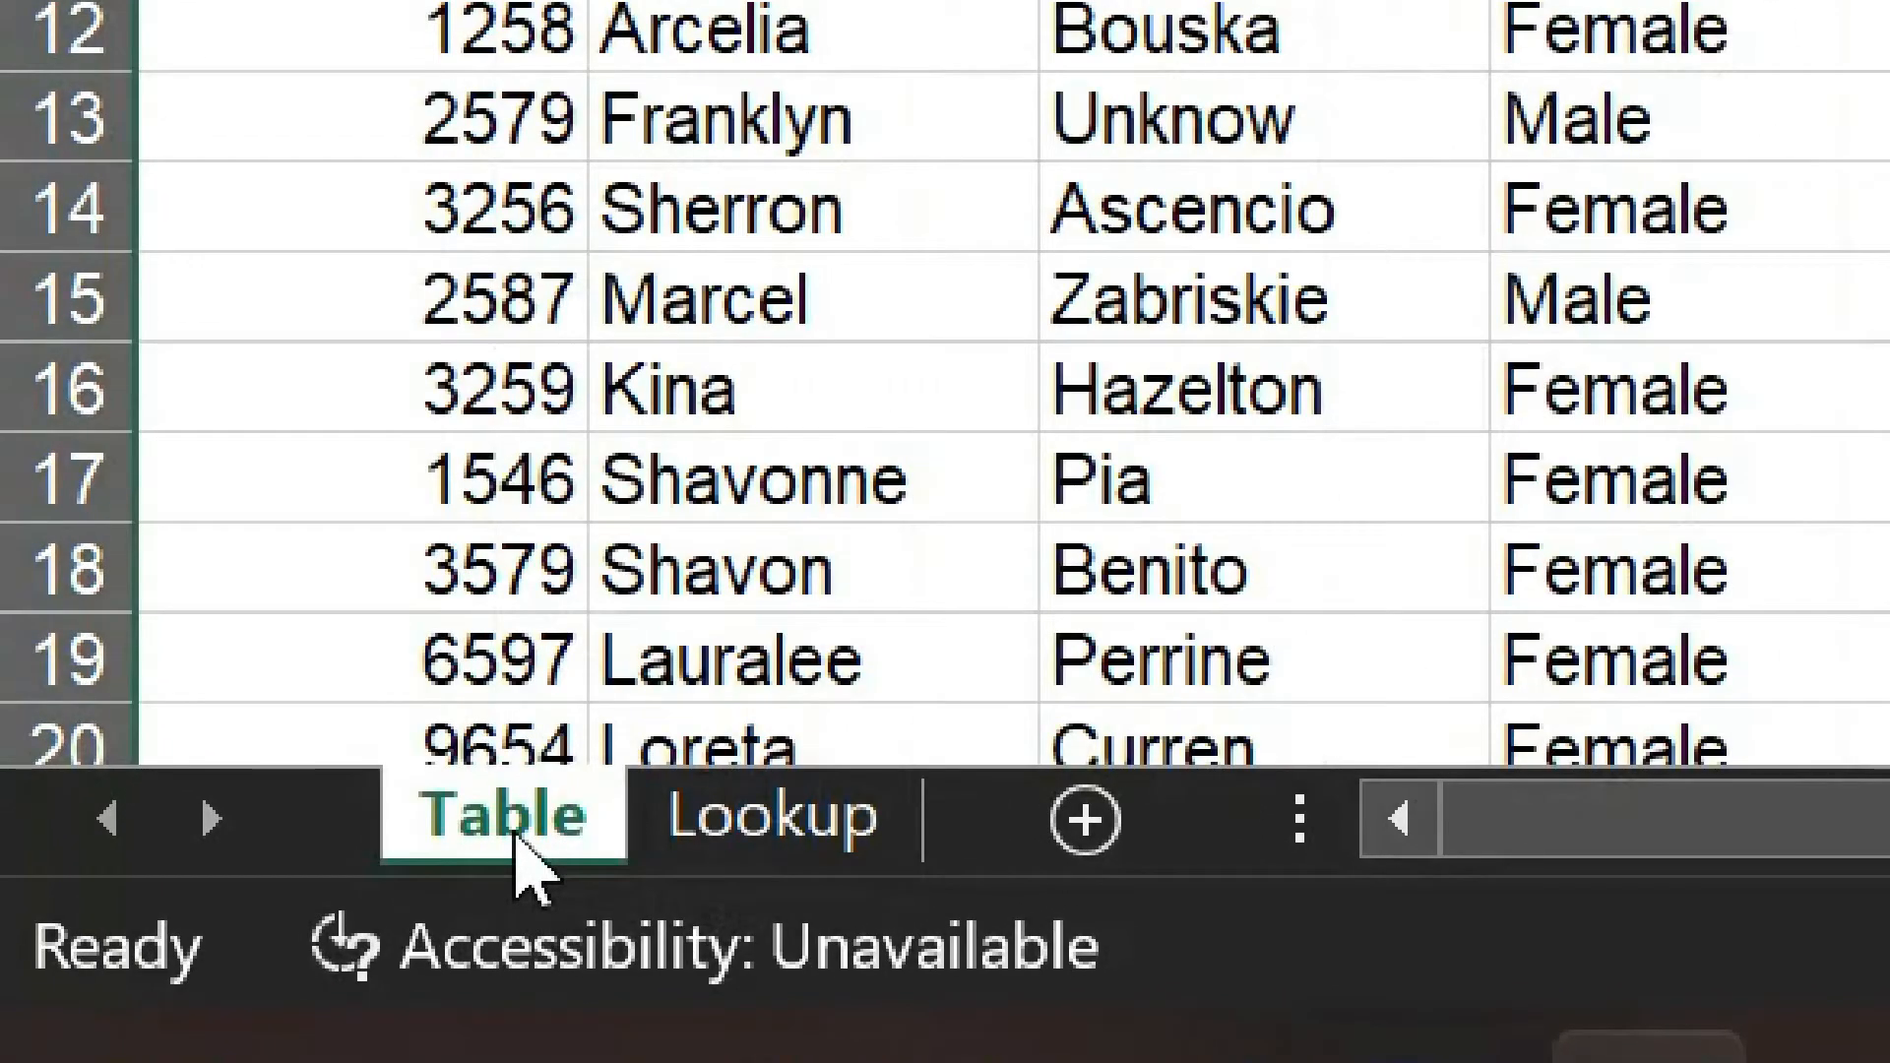
double_click(517, 837)
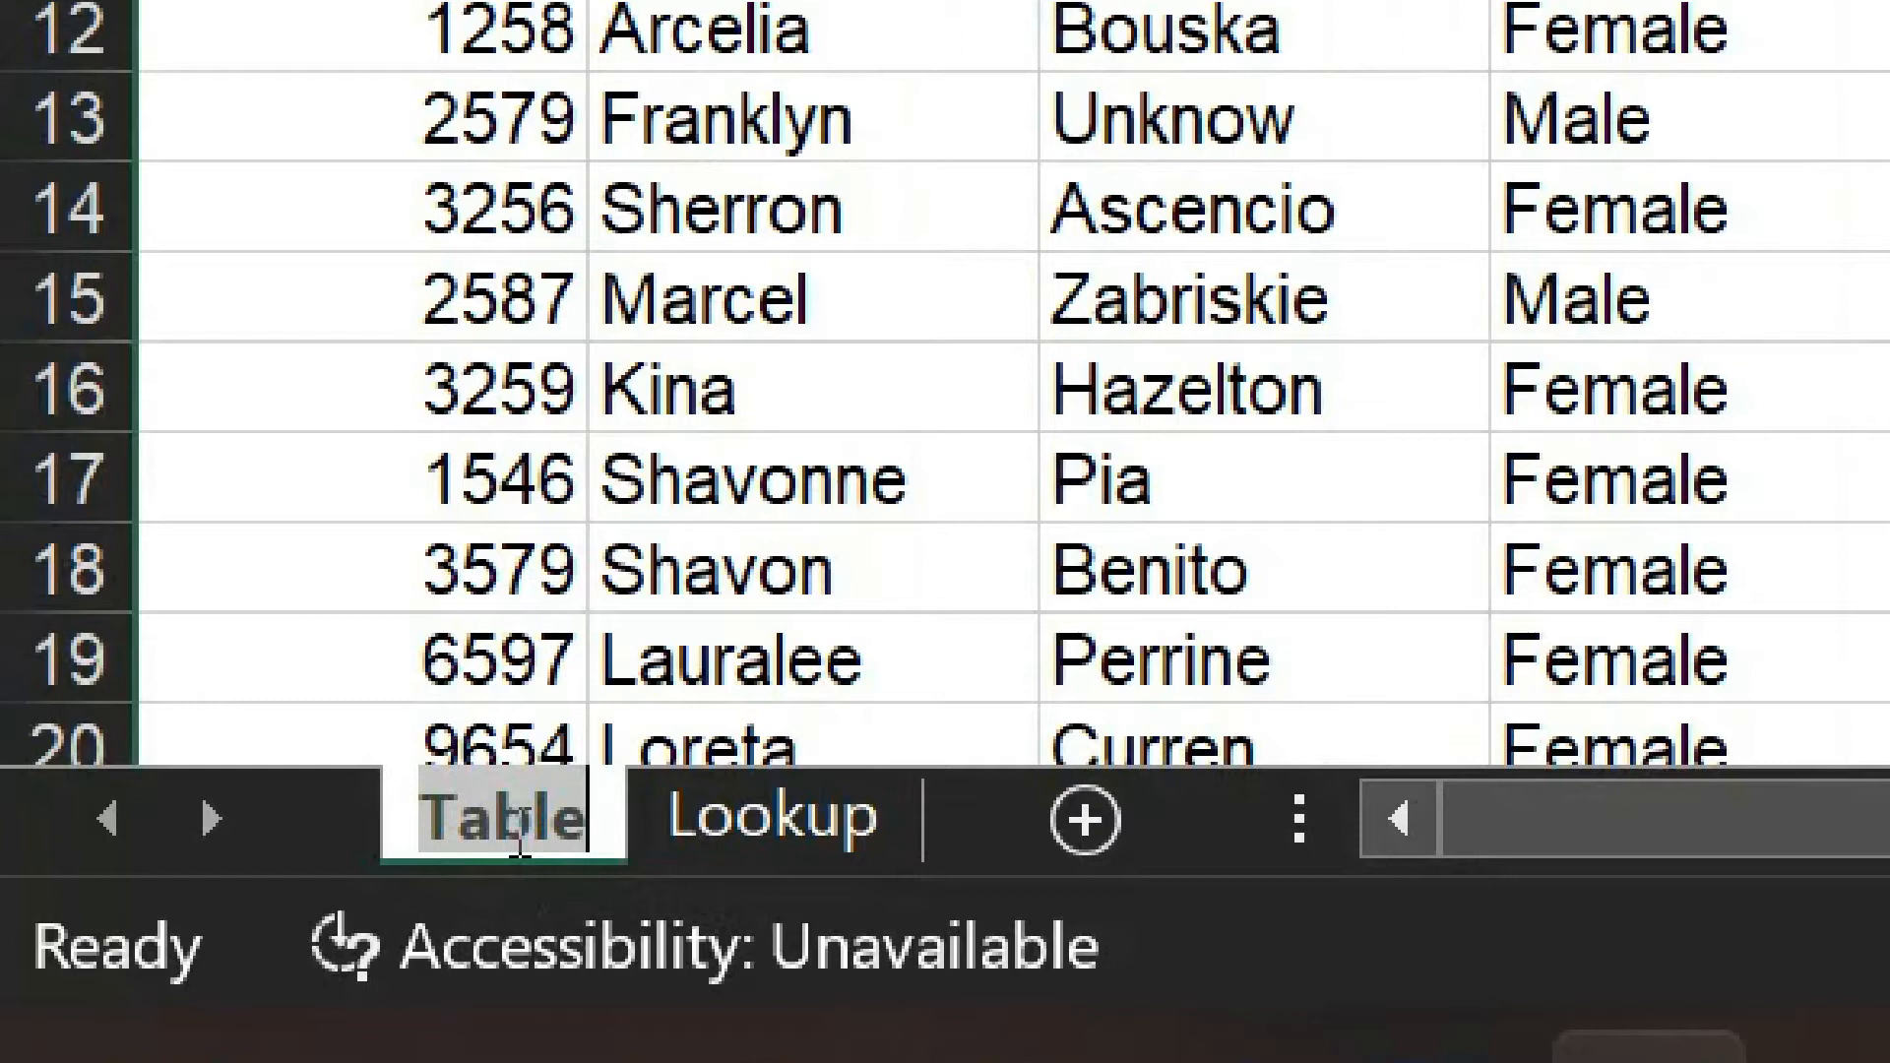
key(End)
text(- )
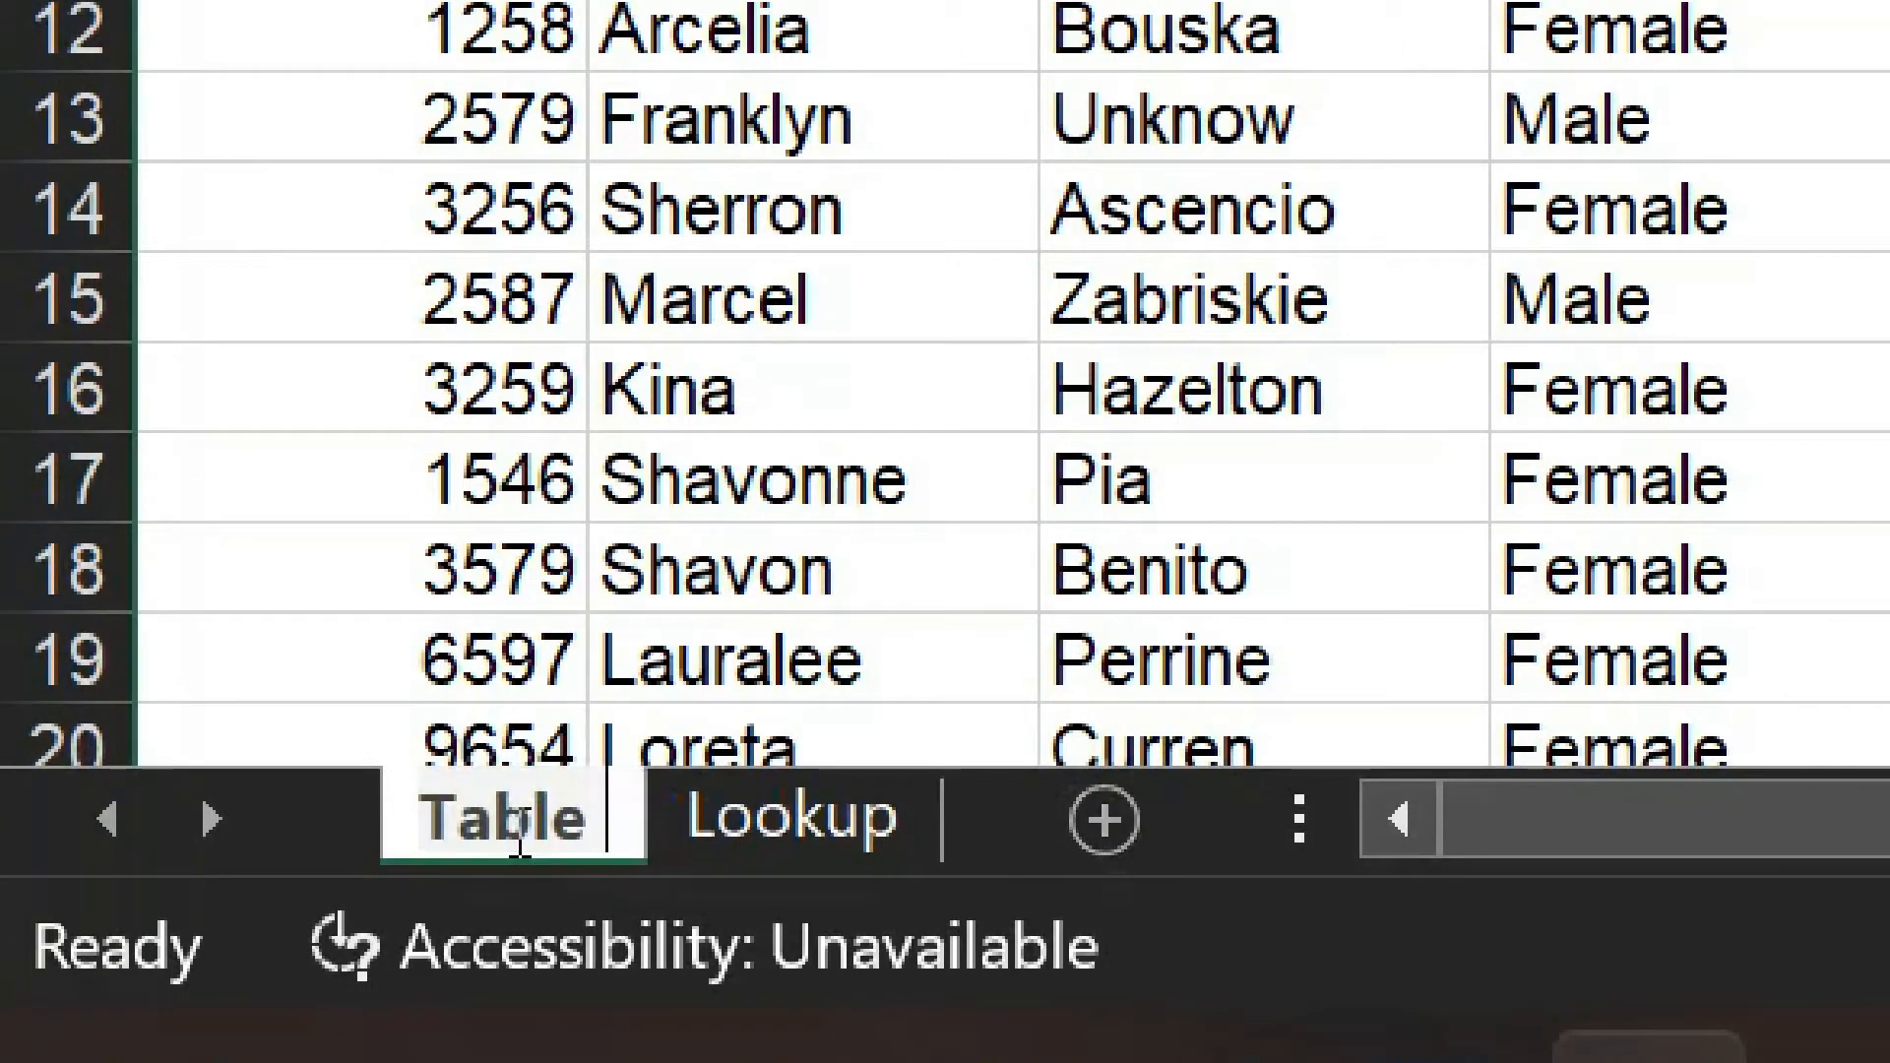
text(source)
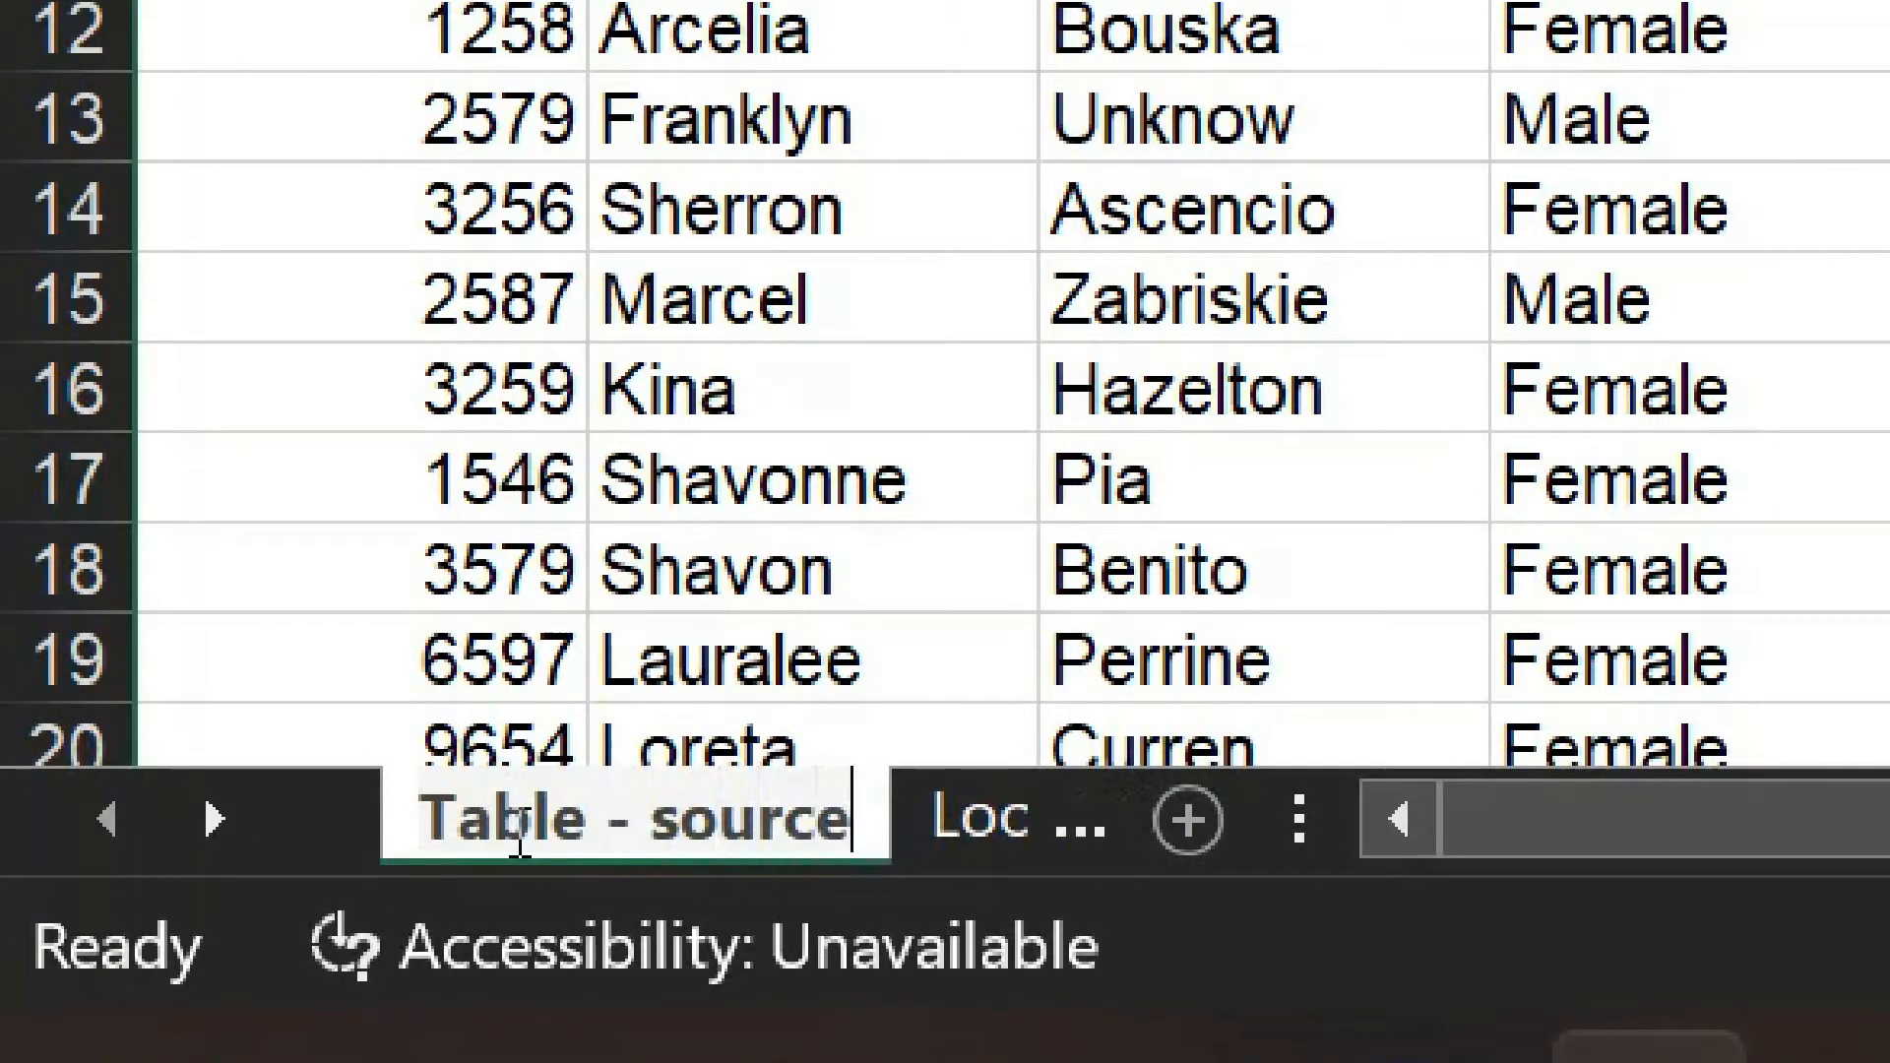
key(Return)
click(1759, 109)
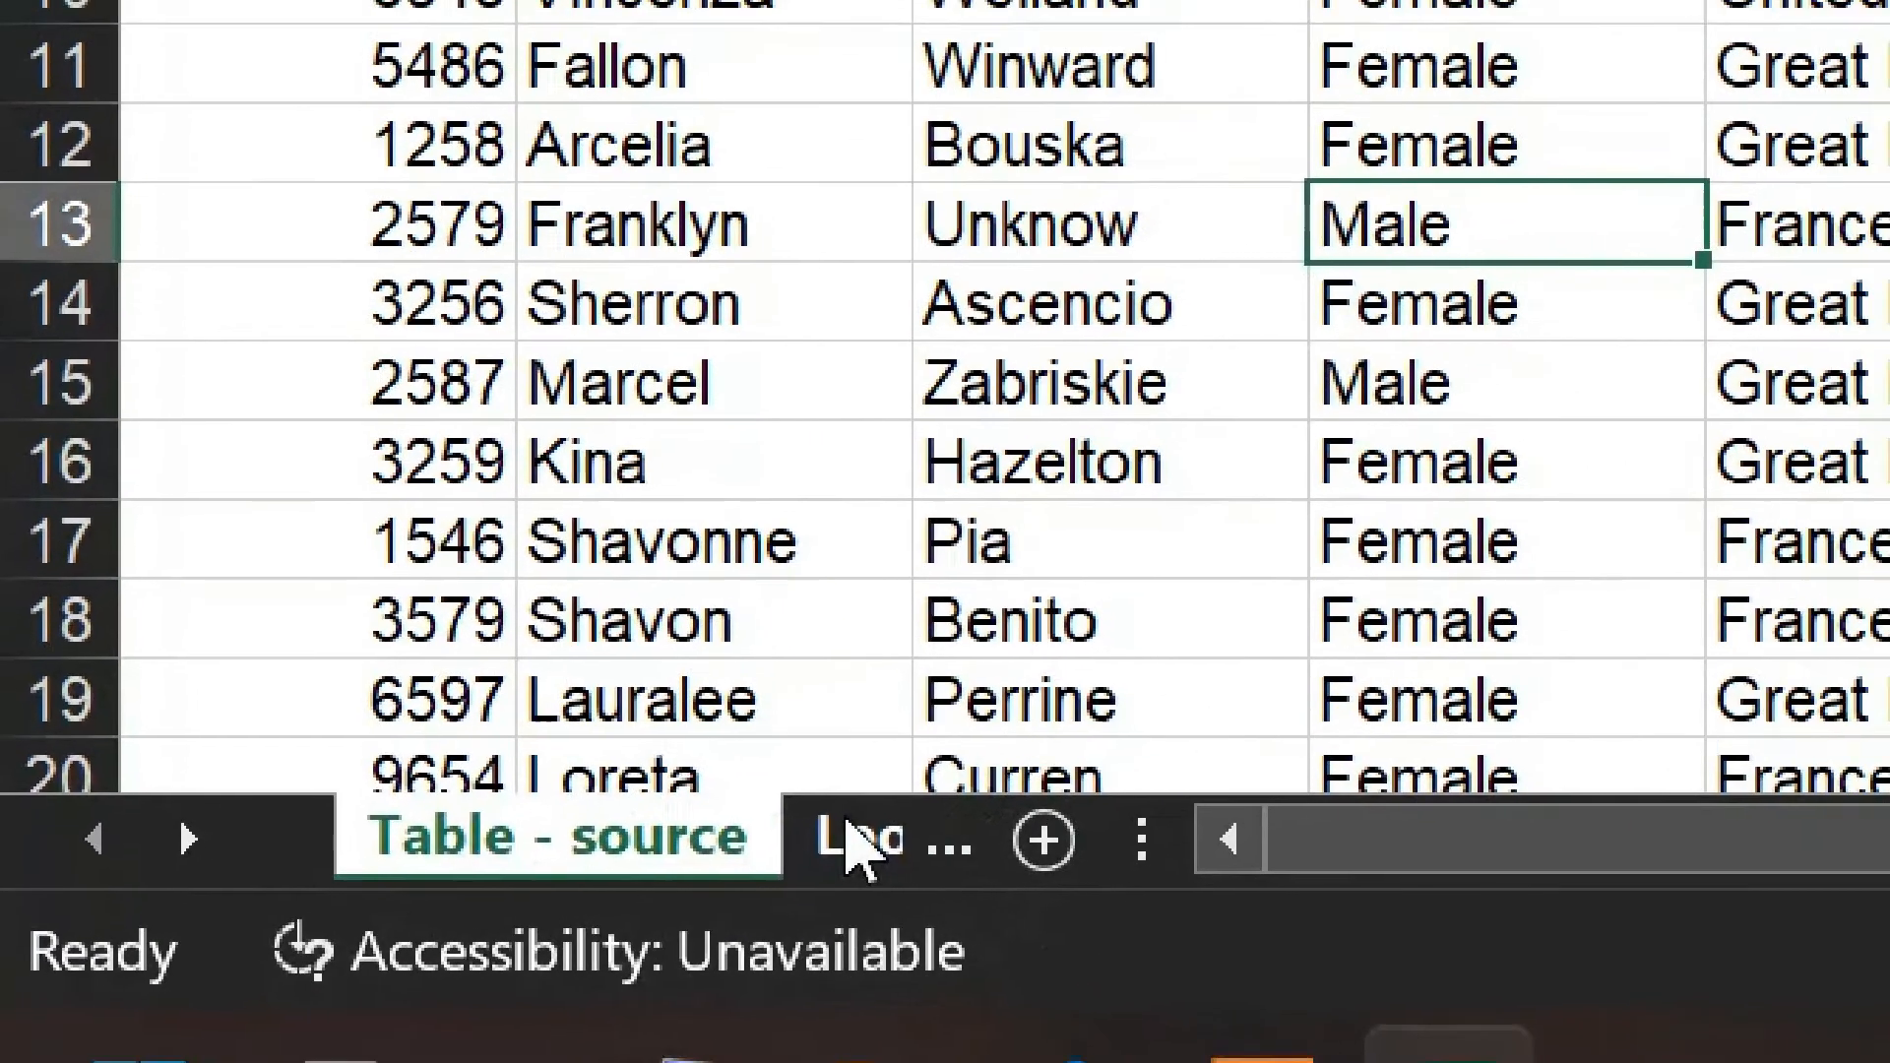
Go to the Lookup sheet and widen the sheet-name area until both sheet names fit in full.
click(925, 827)
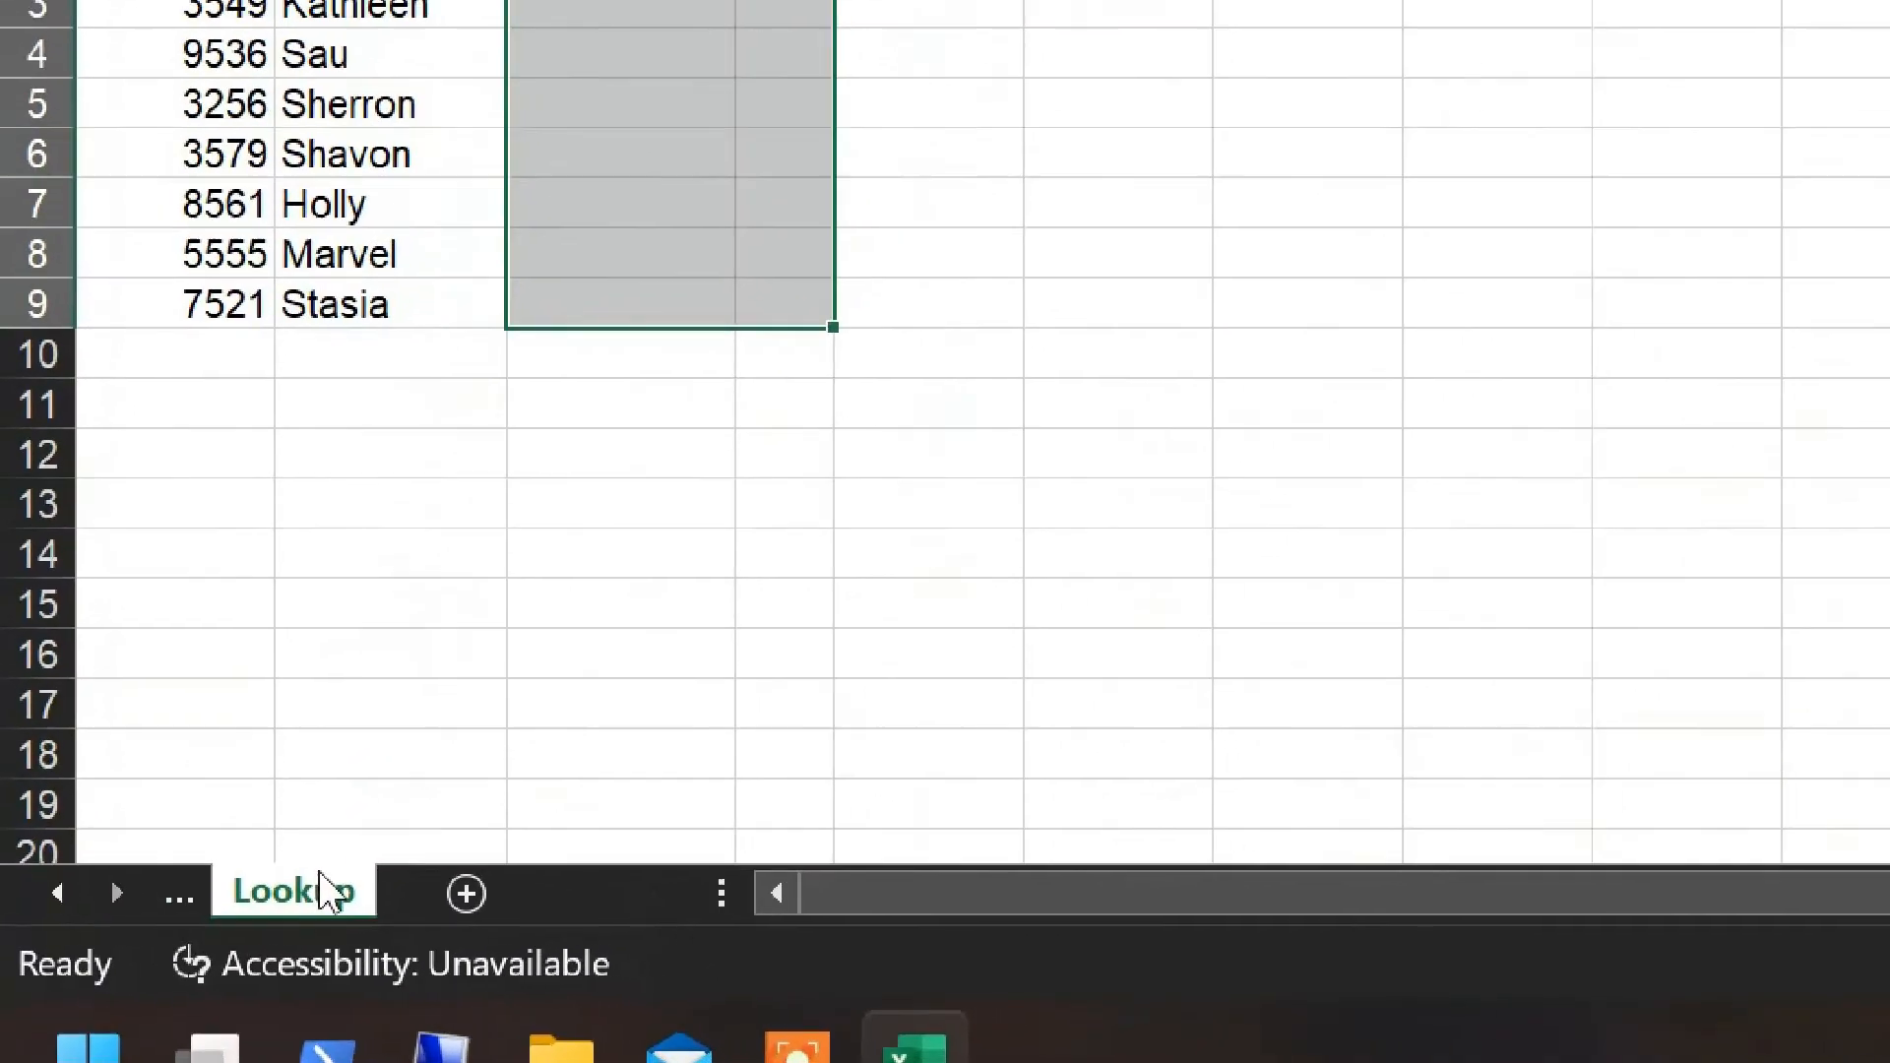
click(711, 89)
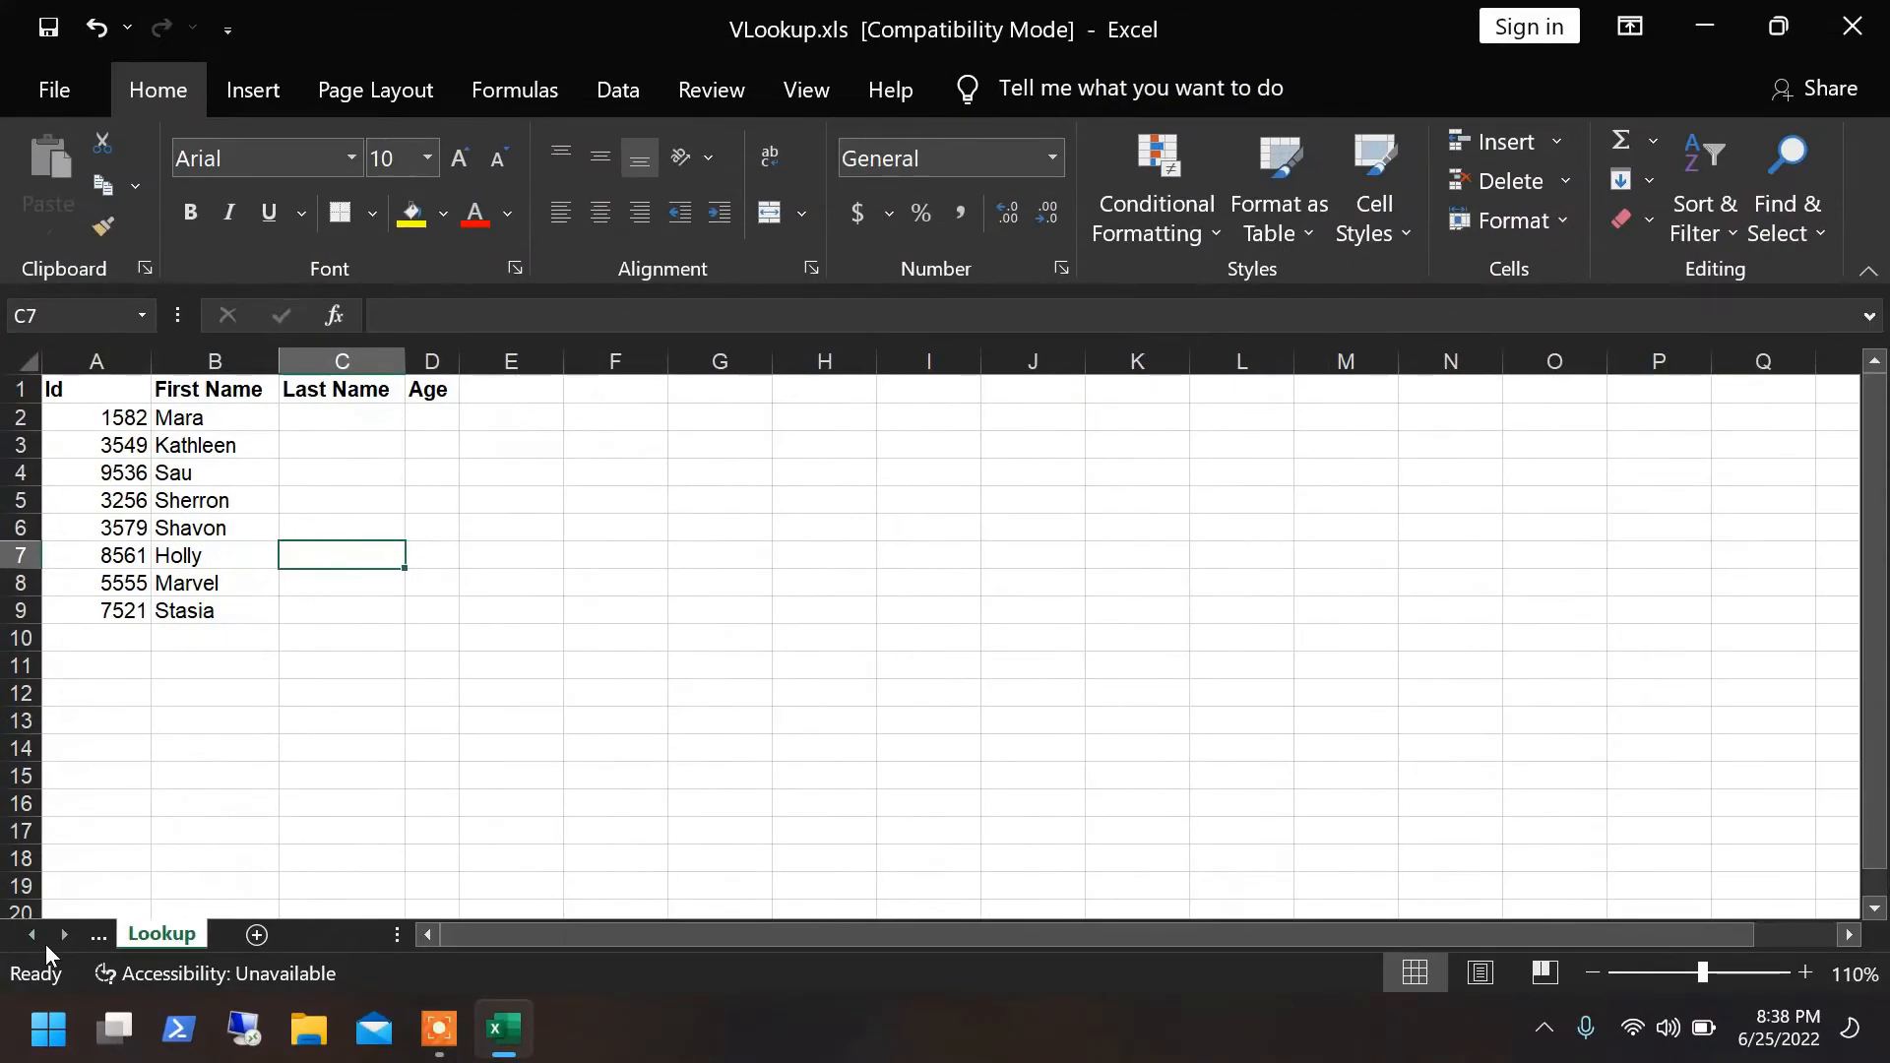
click(32, 934)
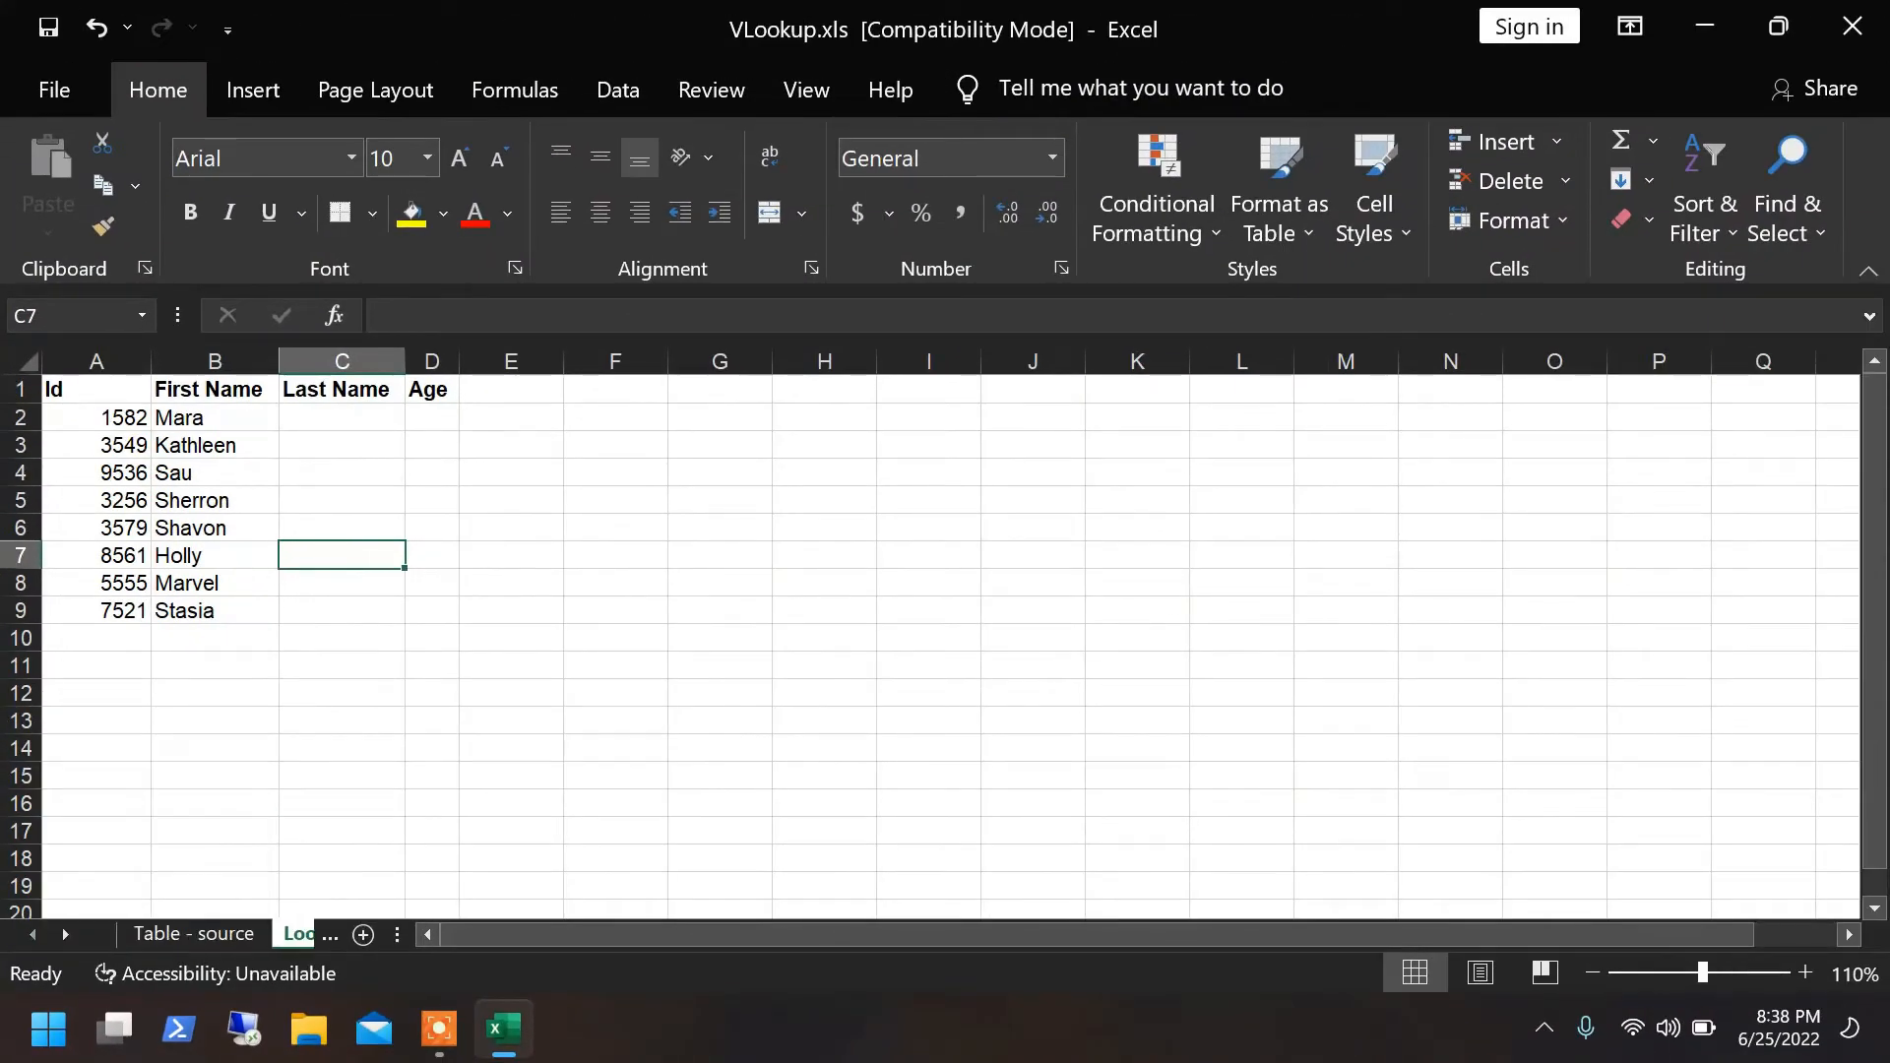
drag(391, 934, 497, 933)
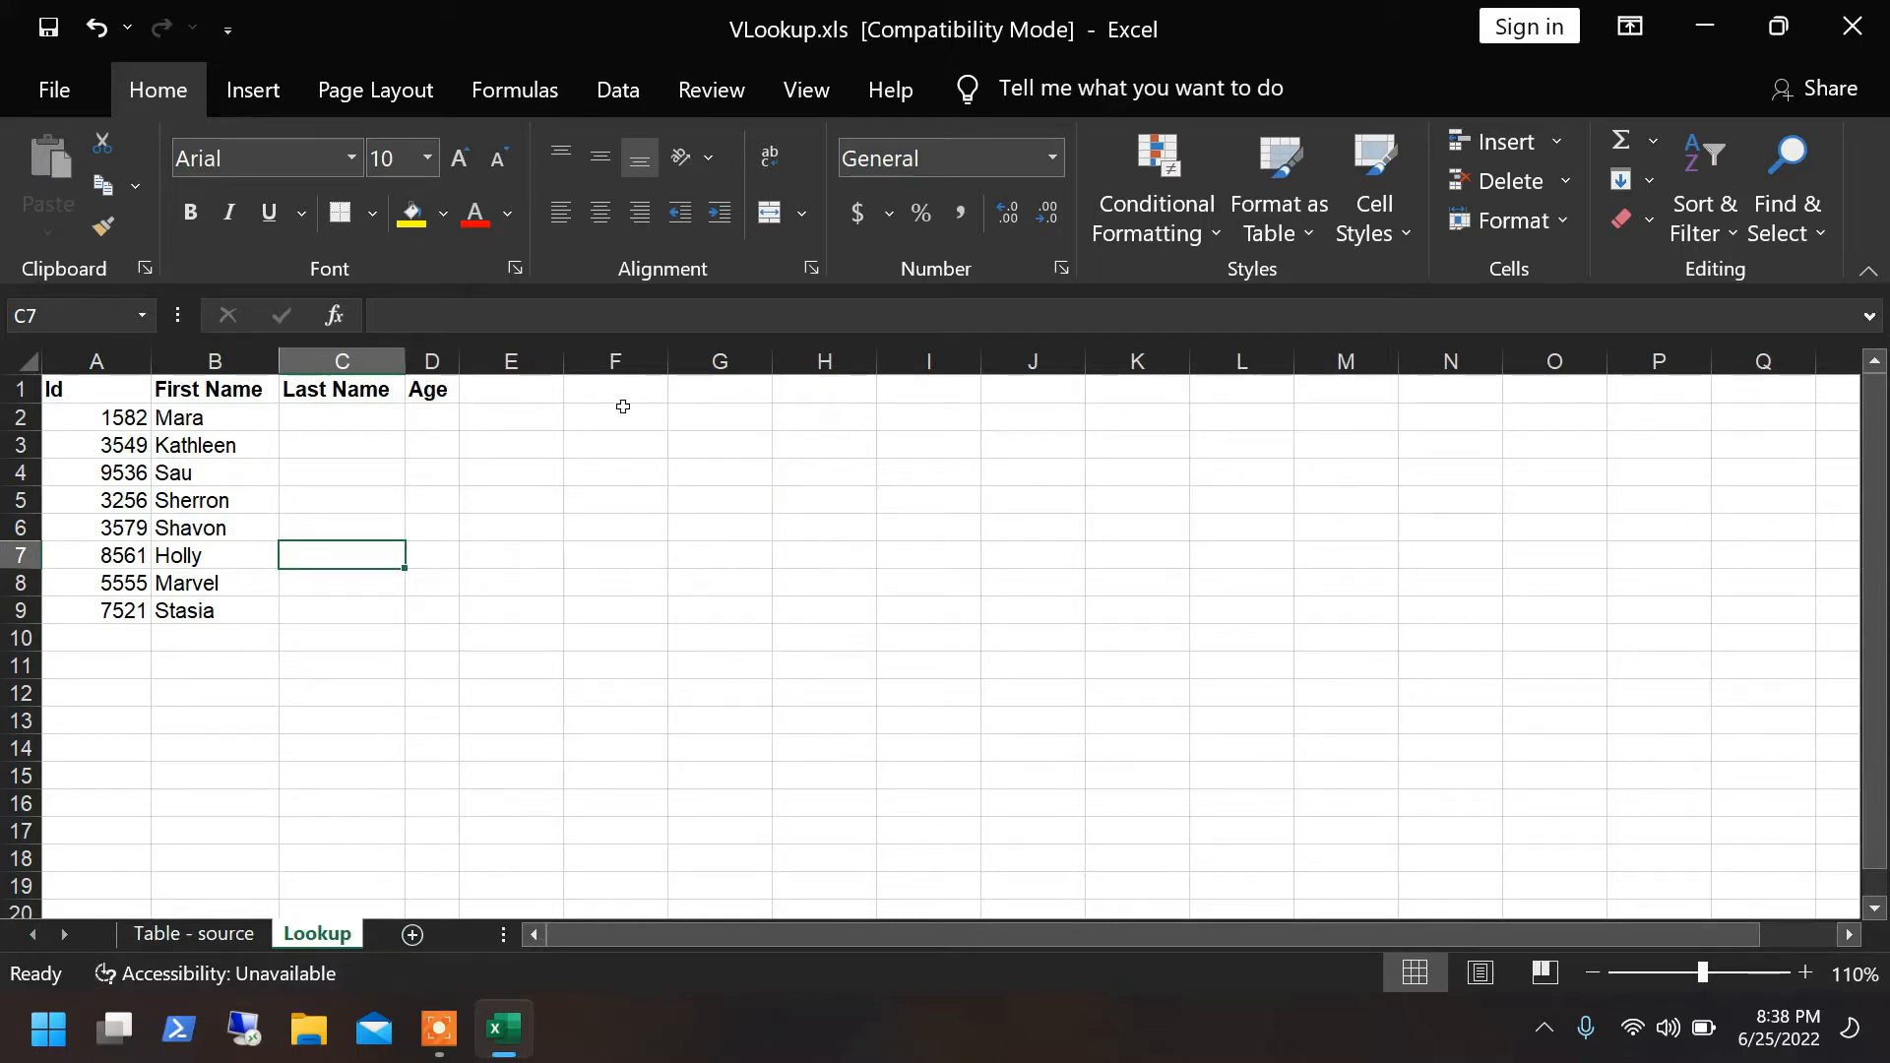
Switch back and forth between the Table - source and Lookup sheets to compare them, finishing on Table - source.
click(248, 936)
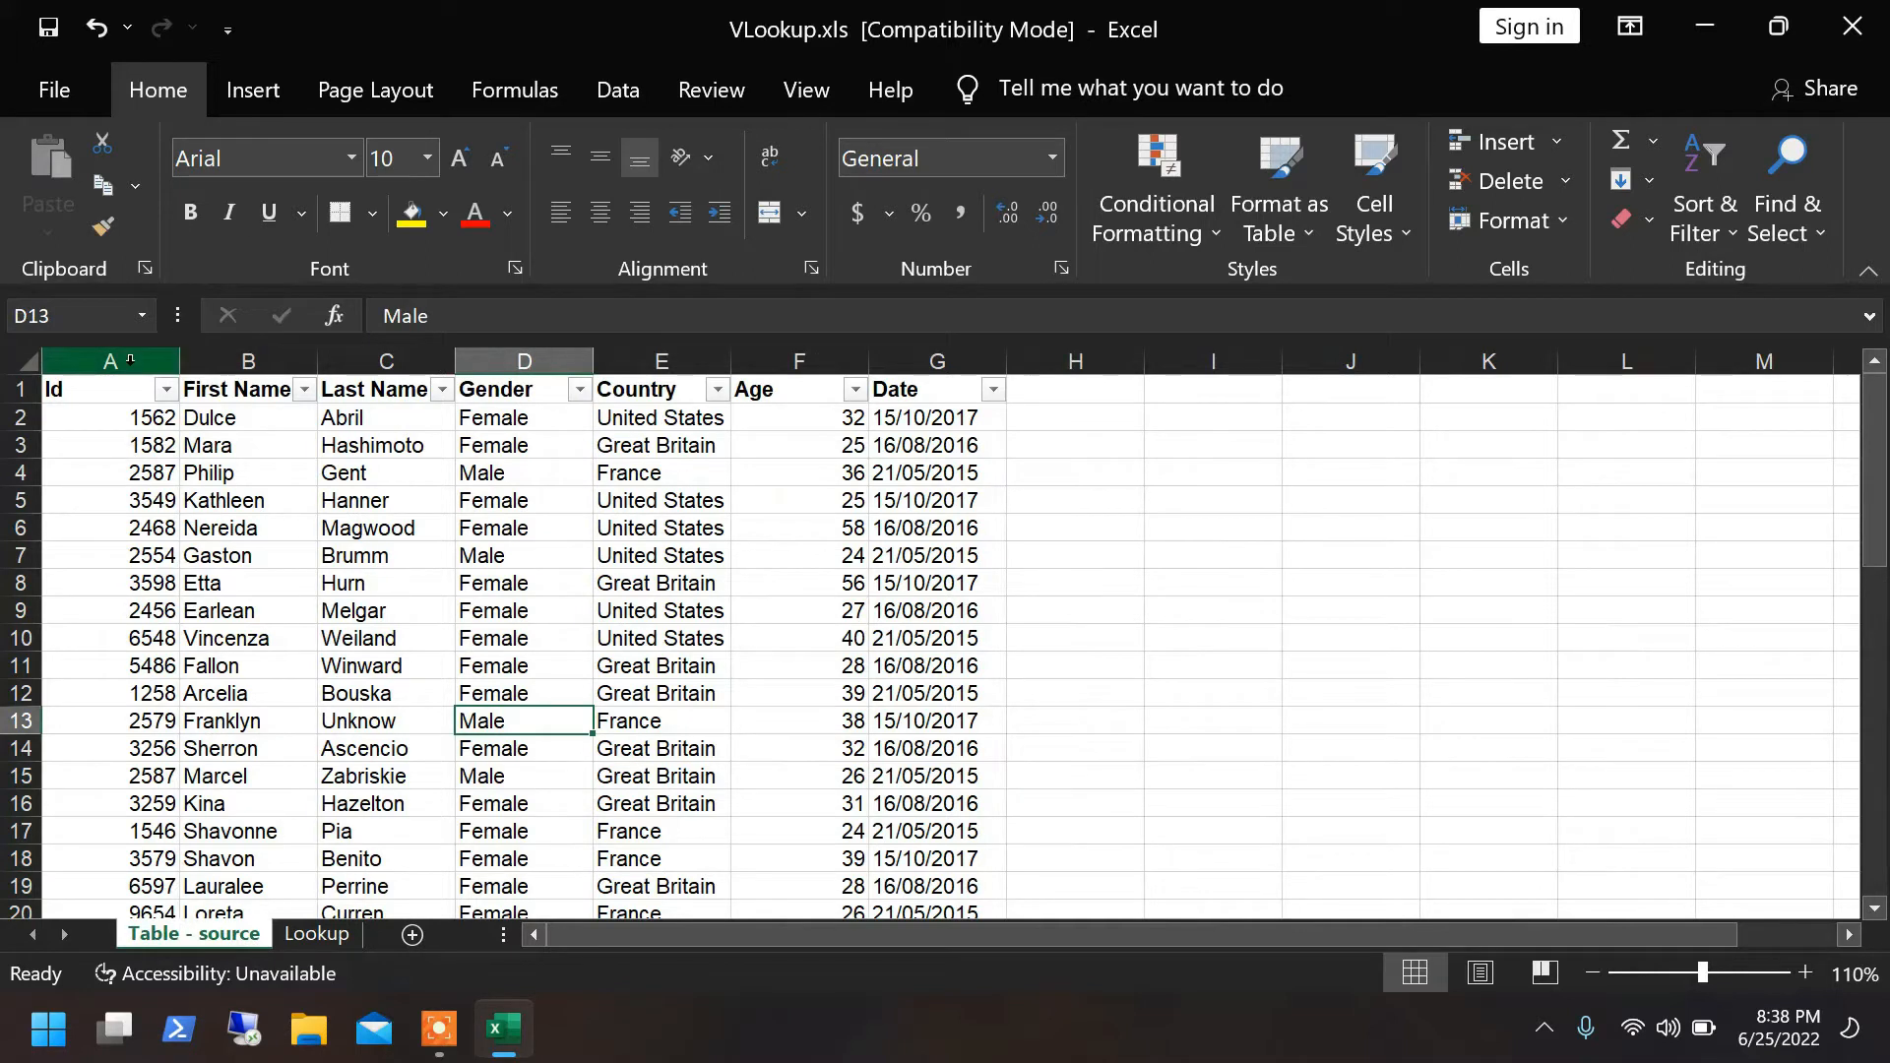
click(321, 946)
click(231, 941)
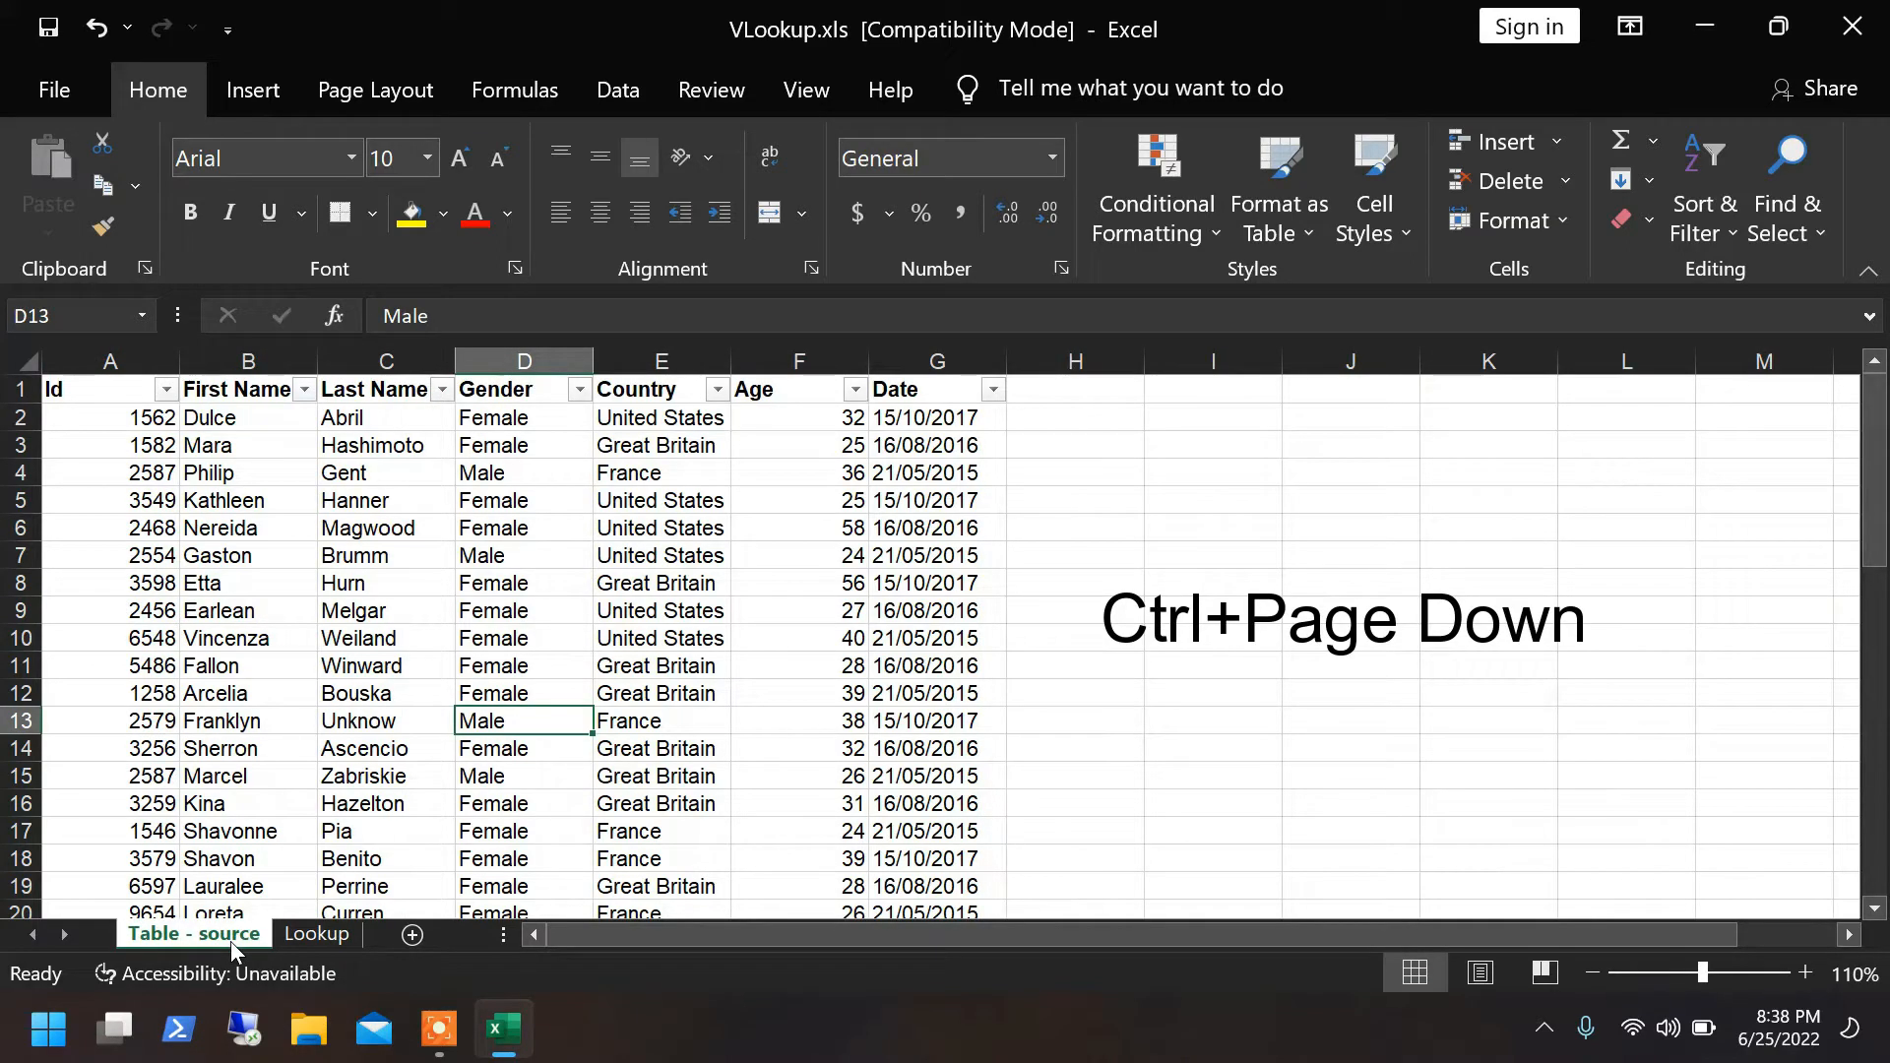
key(ctrl+Page_Down)
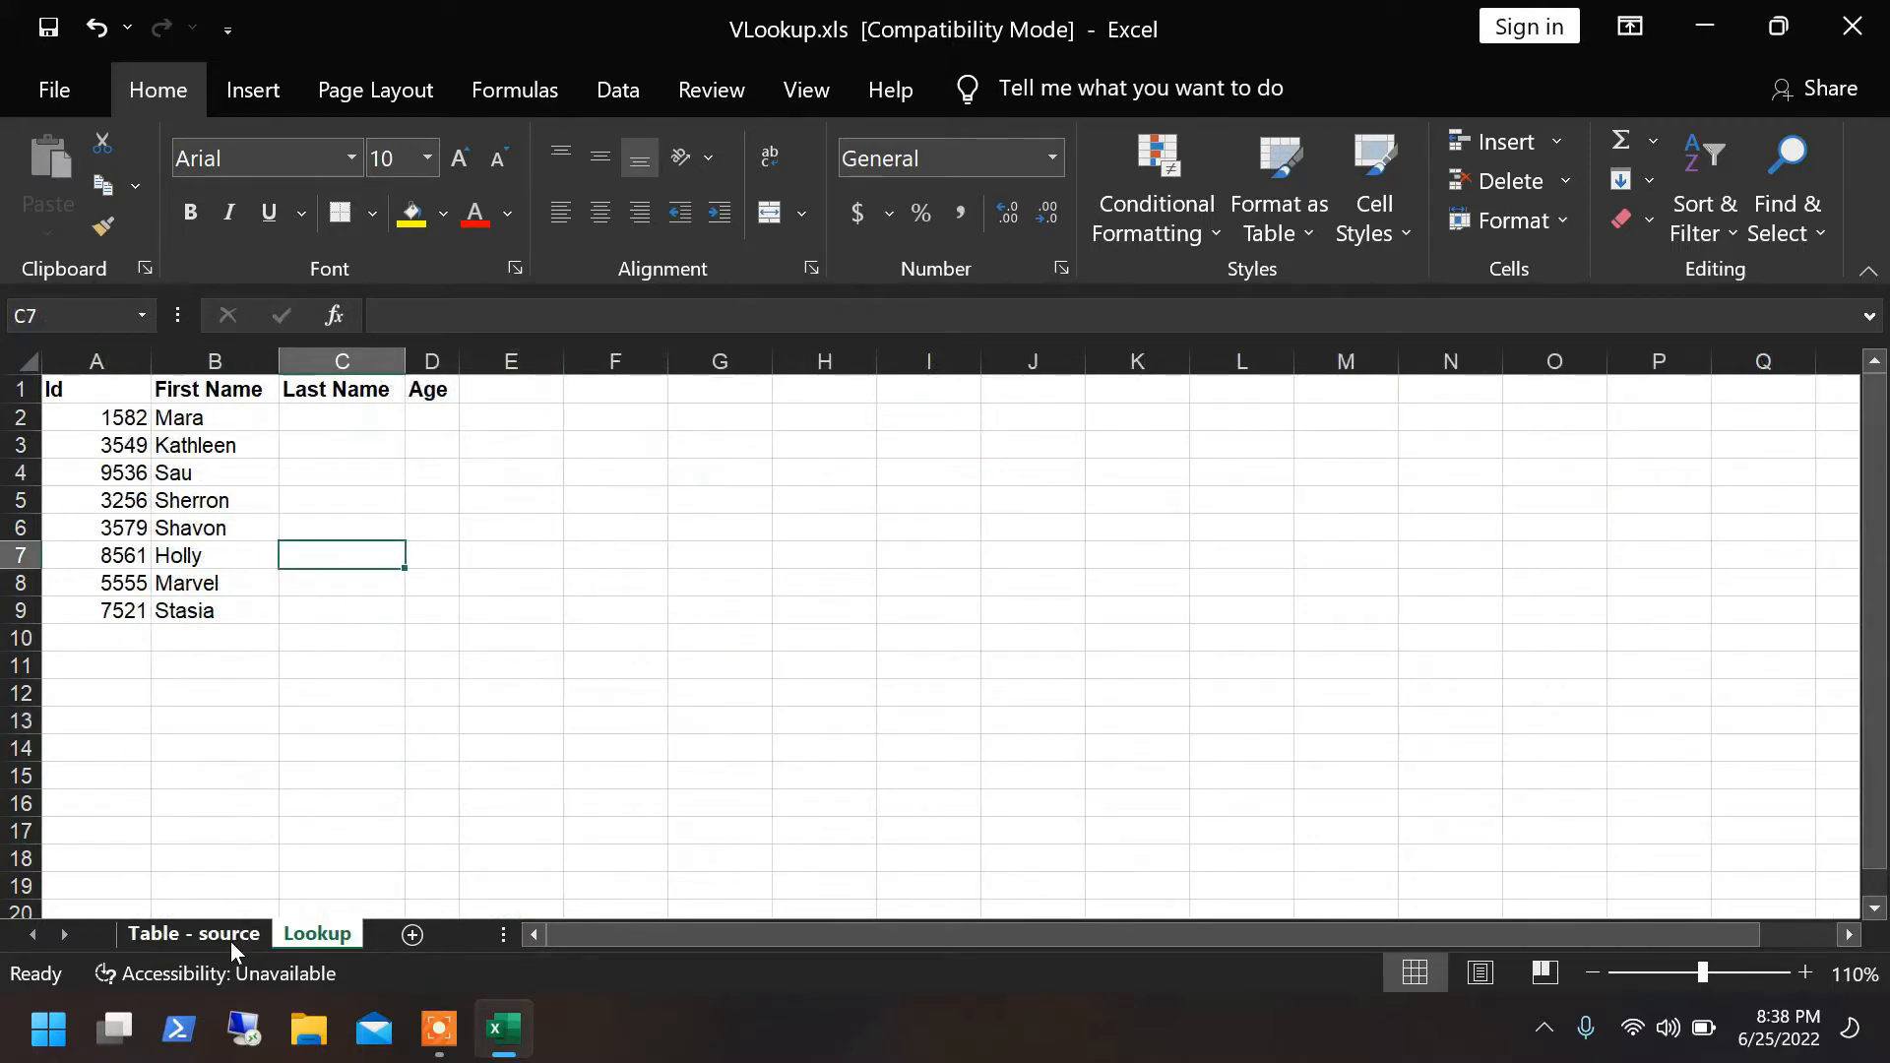
key(ctrl+Page_Up)
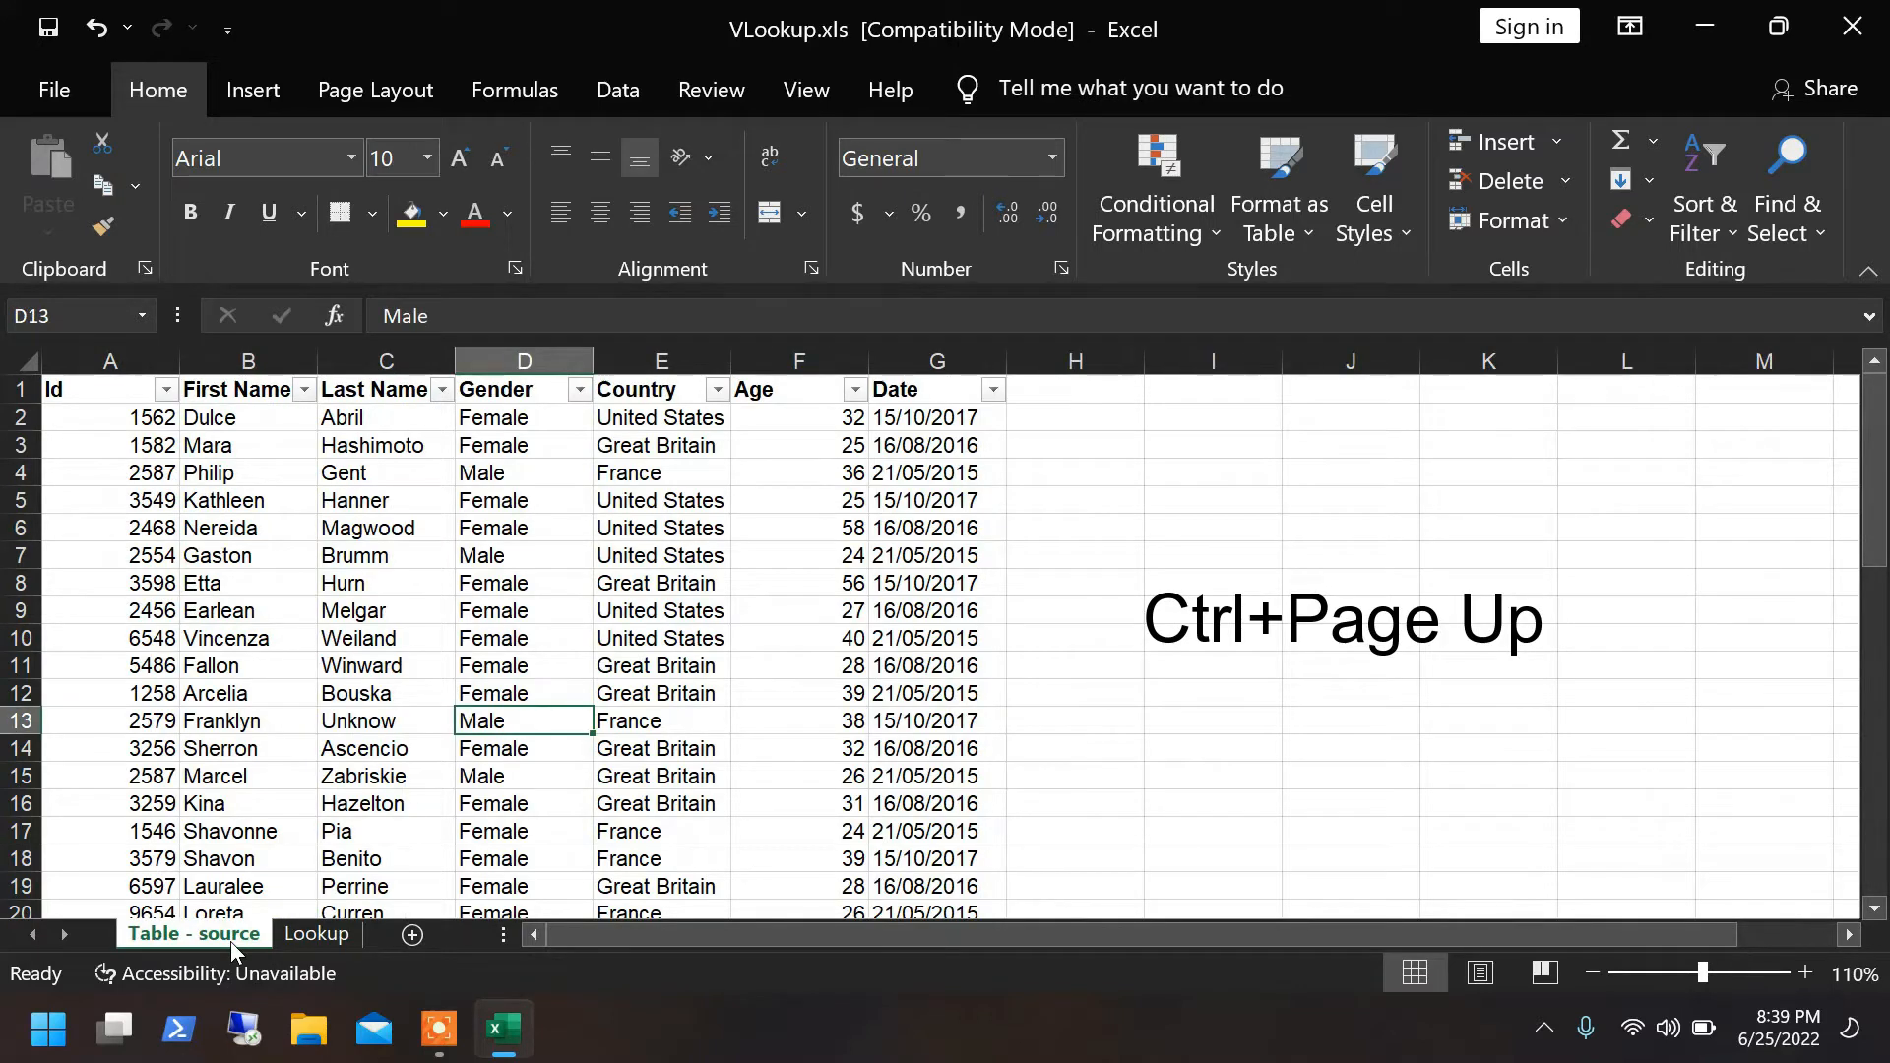
key(ctrl+Page_Down)
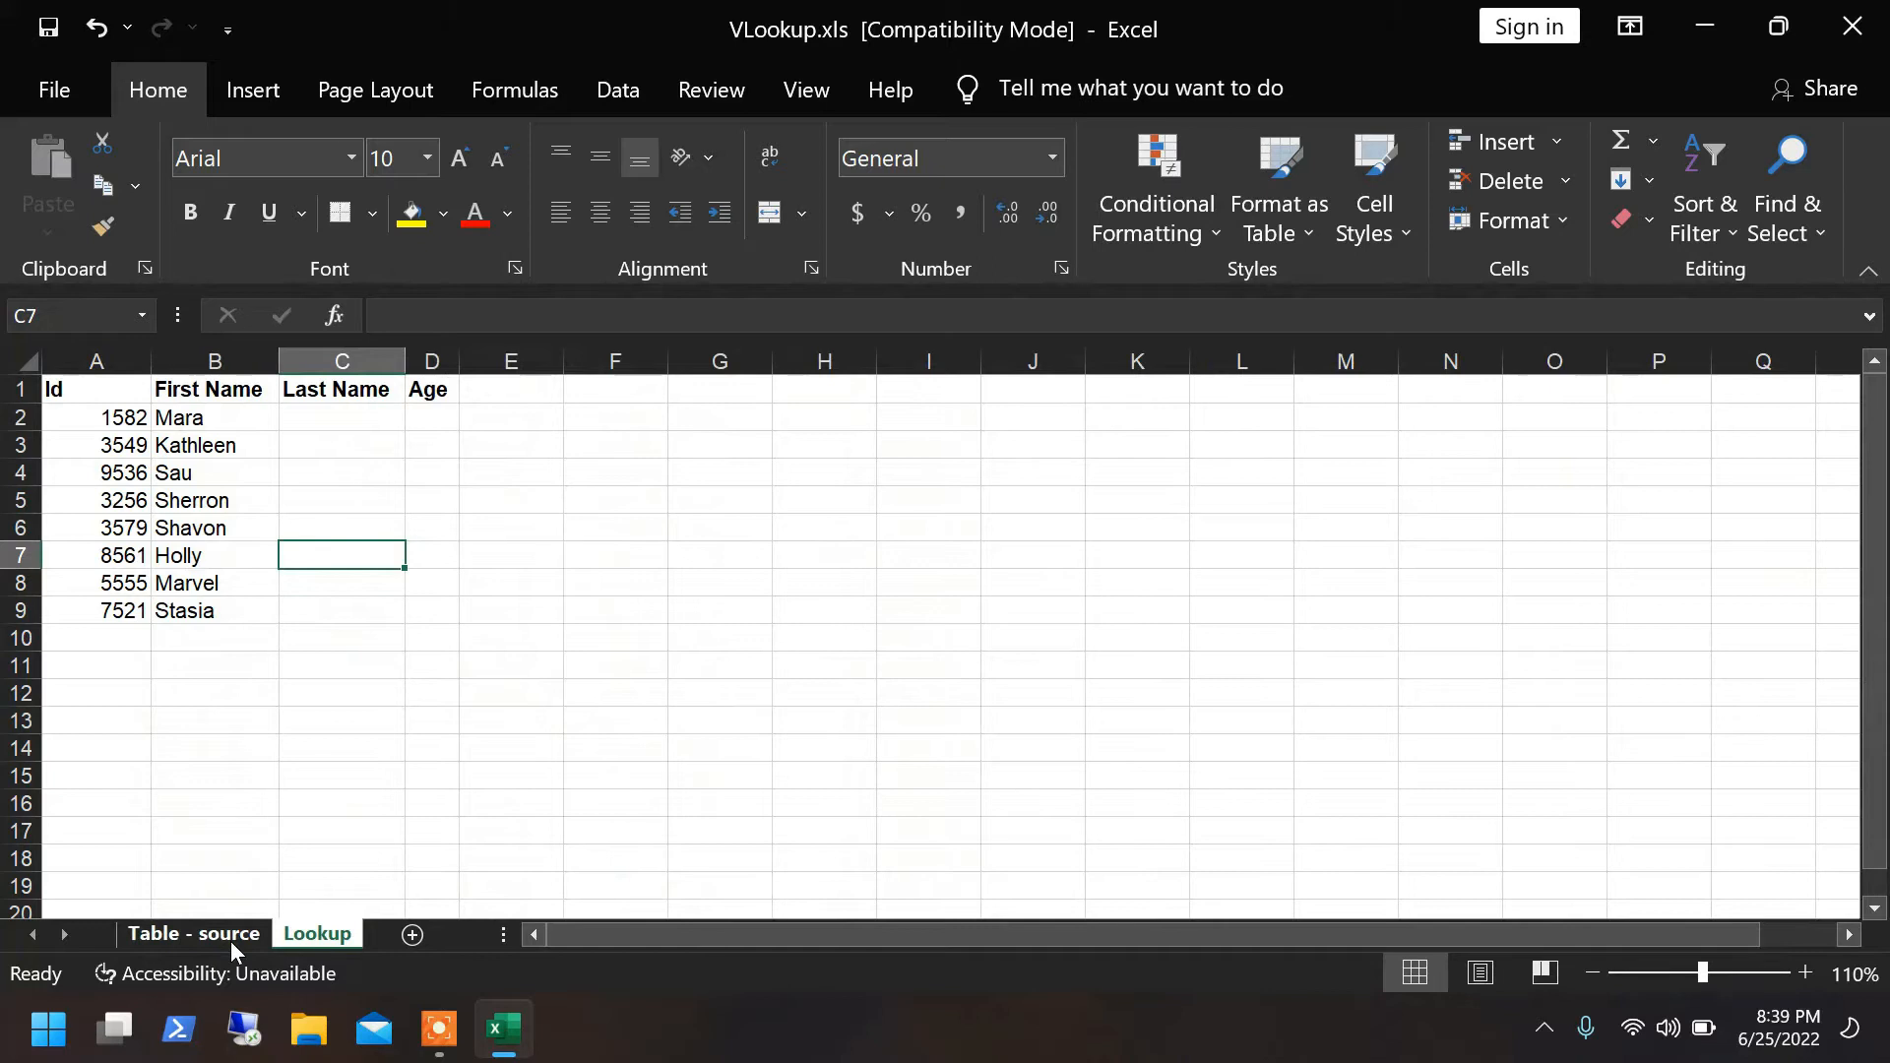
key(ctrl+Page_Up)
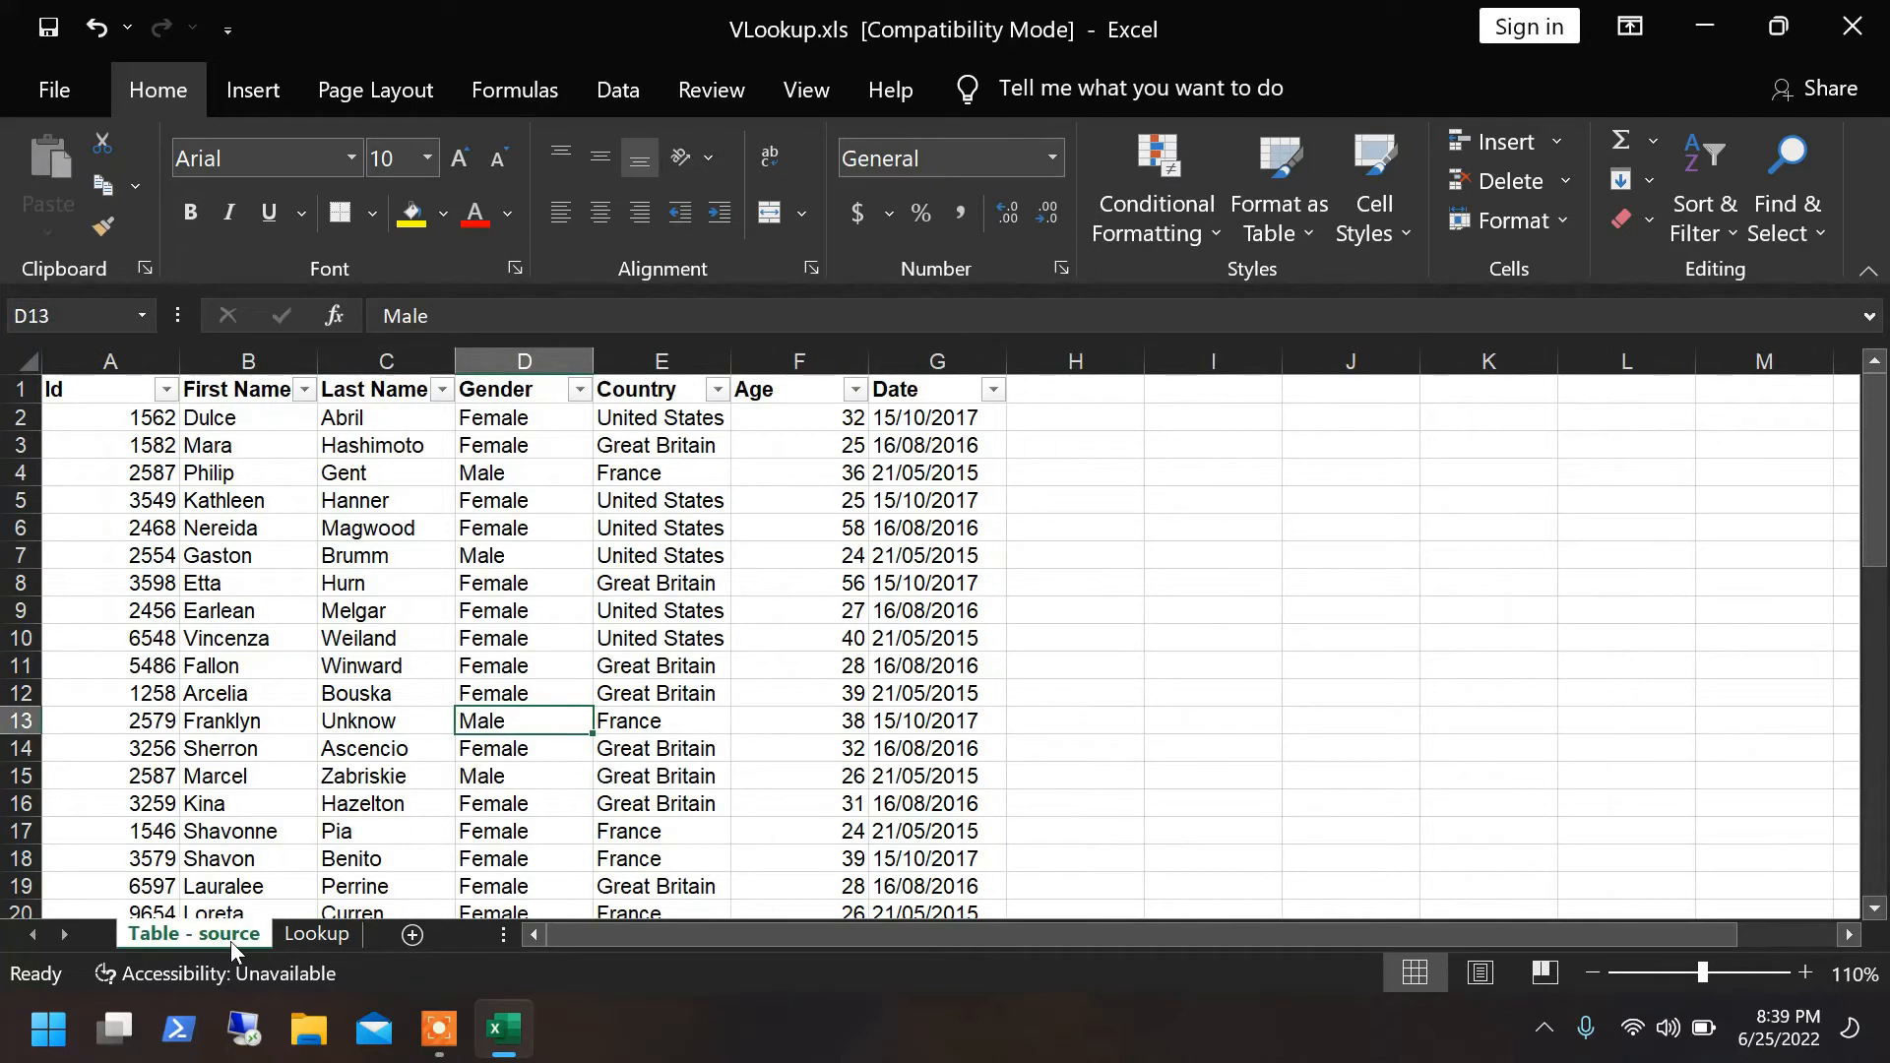
Review the Id column on the Lookup sheet as the key for finding the missing last name in C2.
click(286, 935)
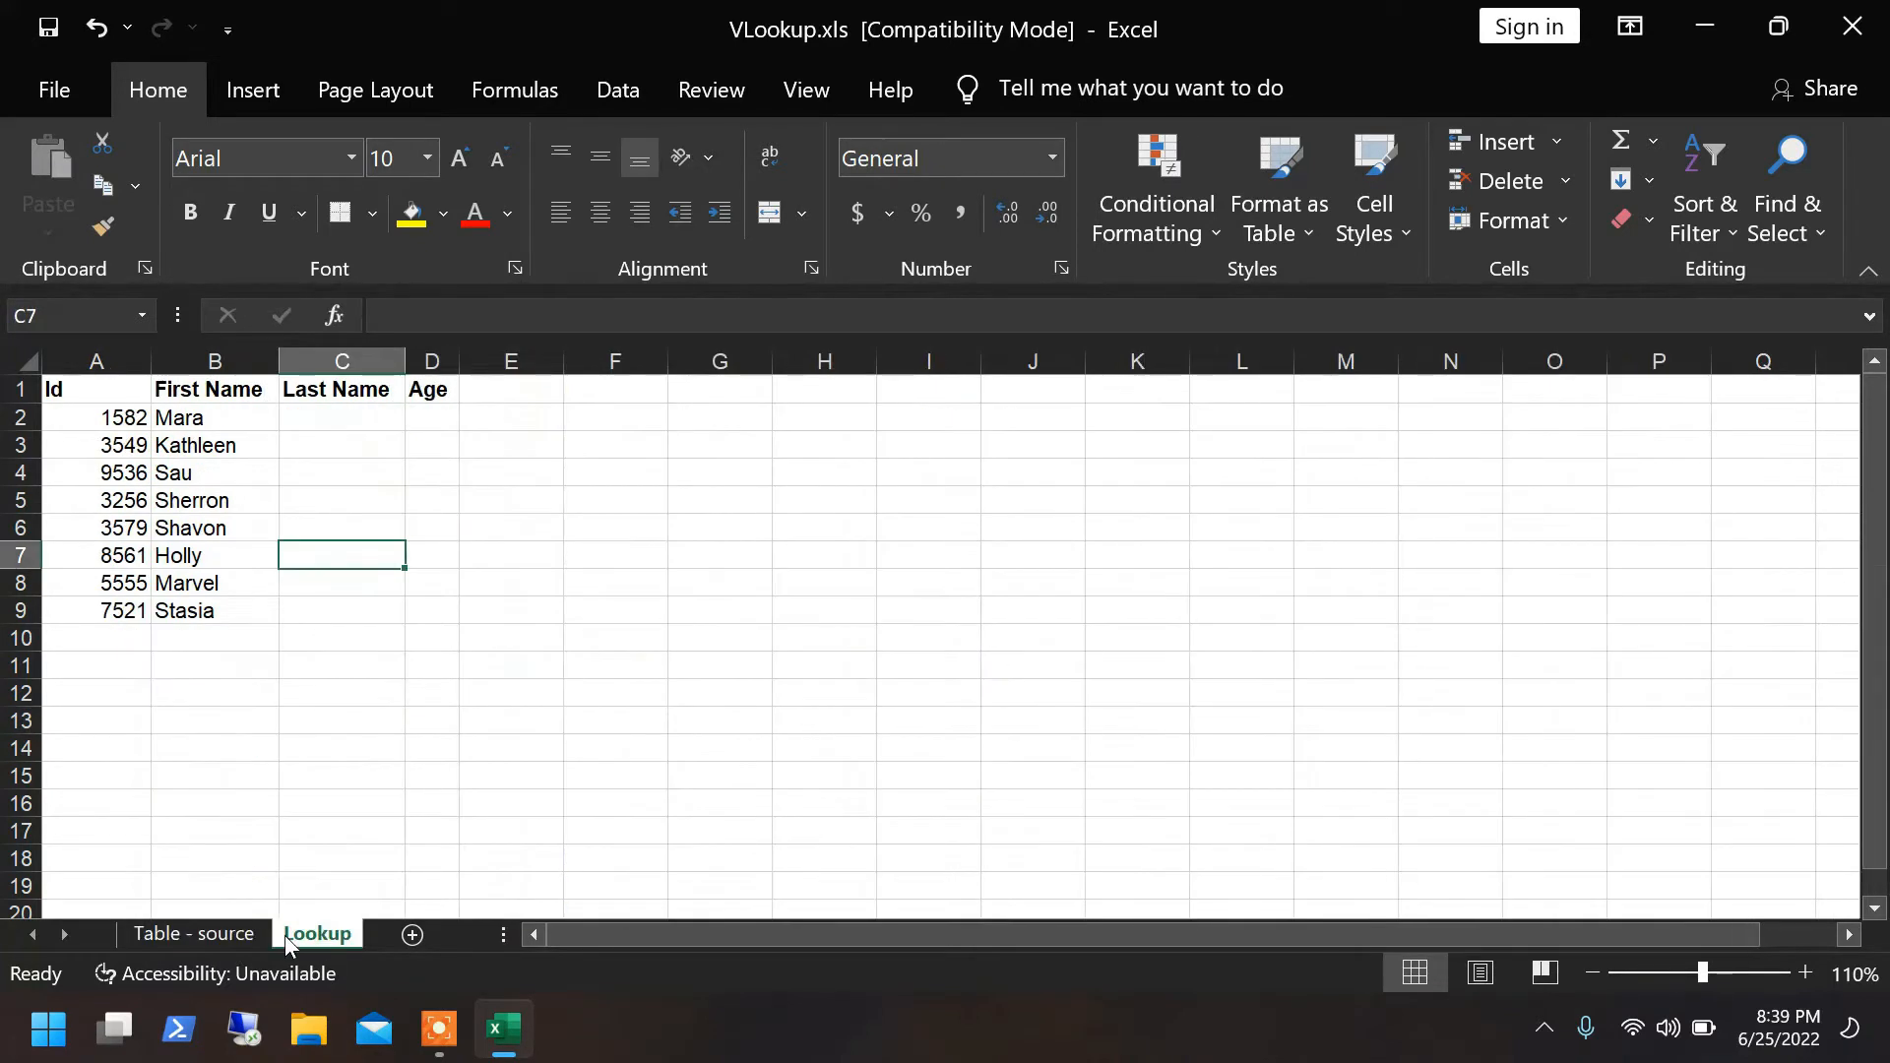
click(342, 405)
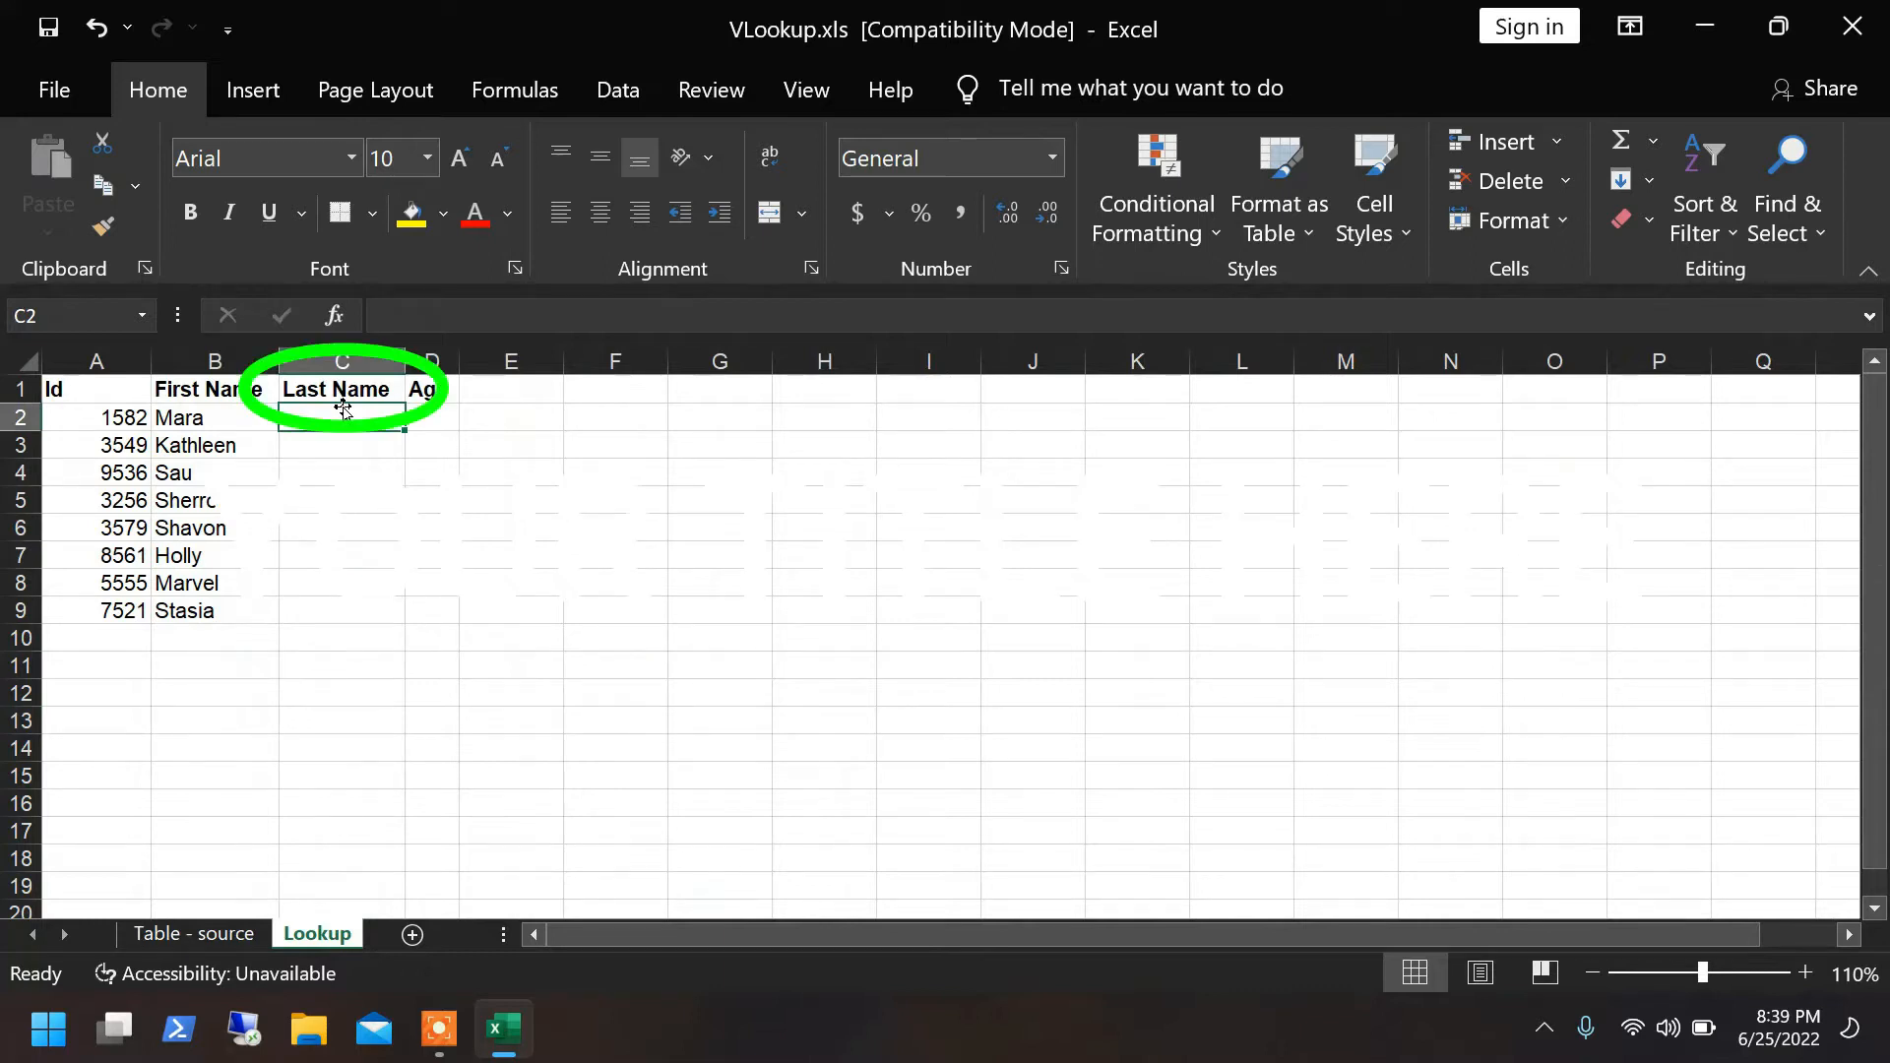
key(Left)
key(Left)
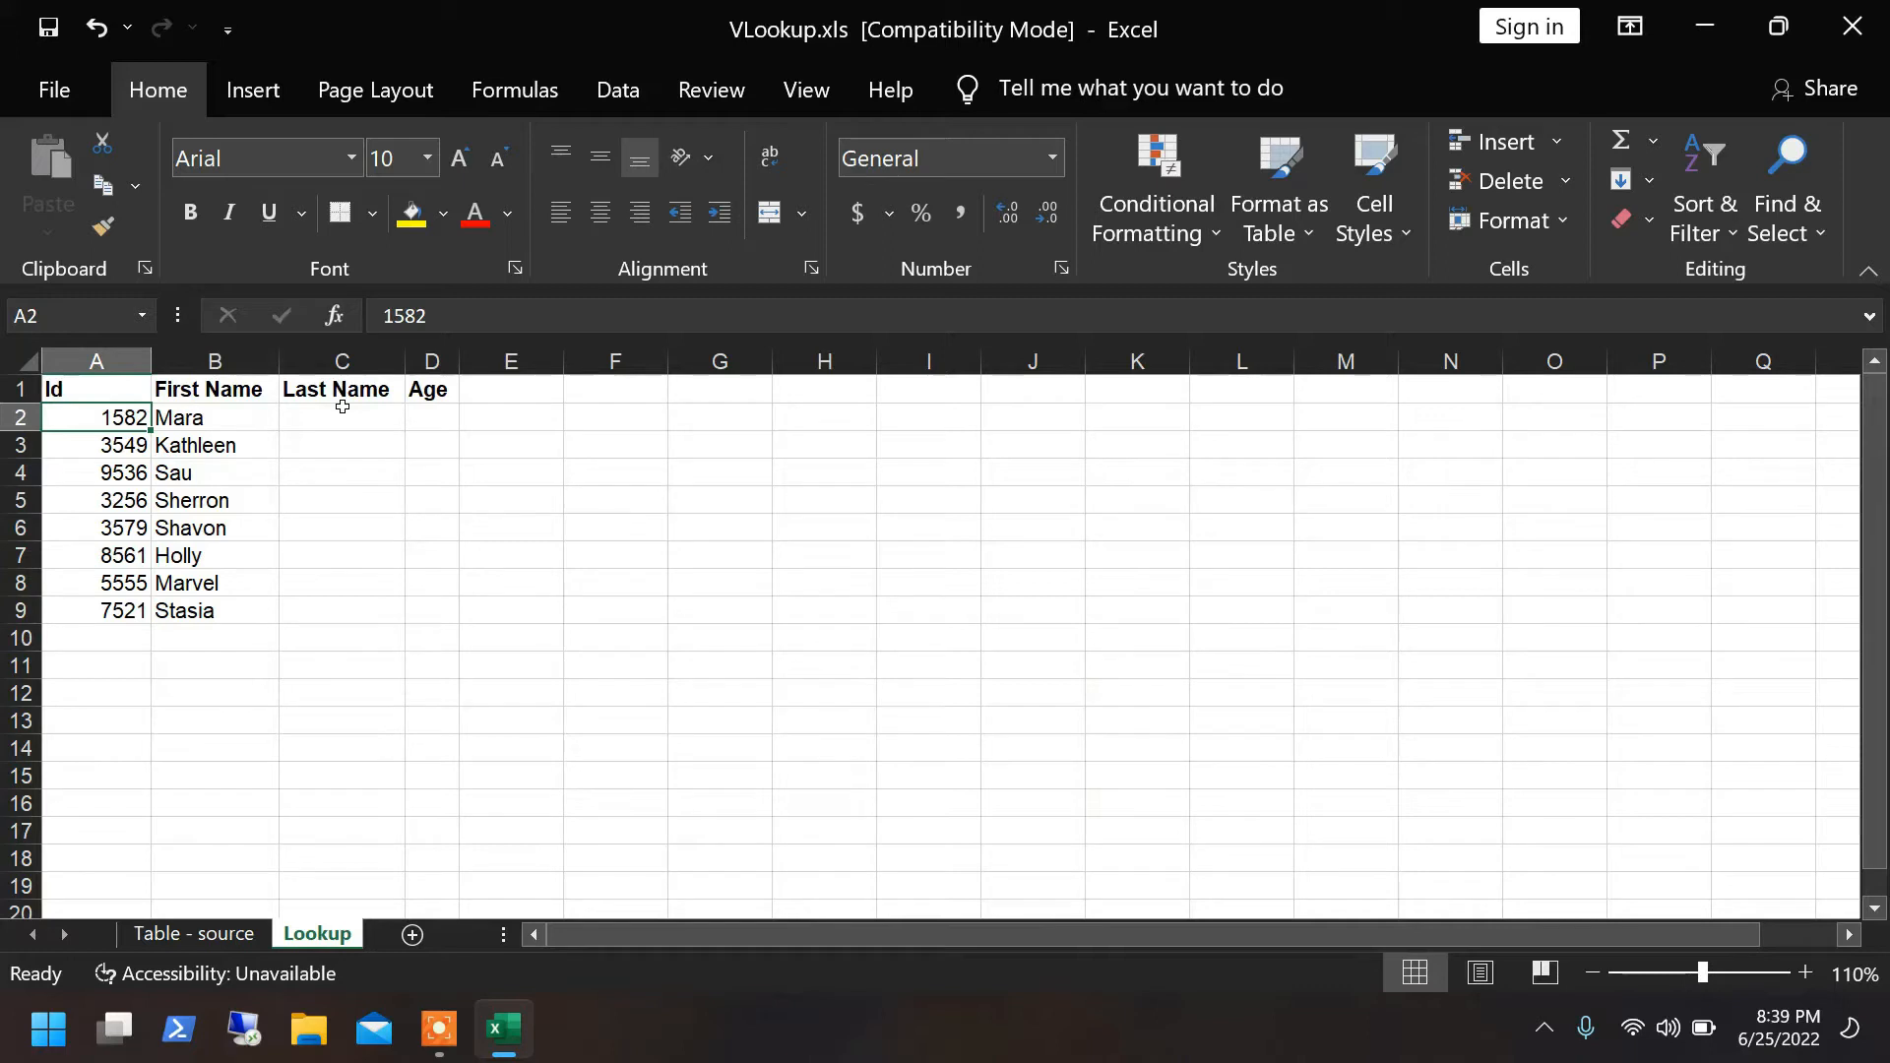
click(125, 358)
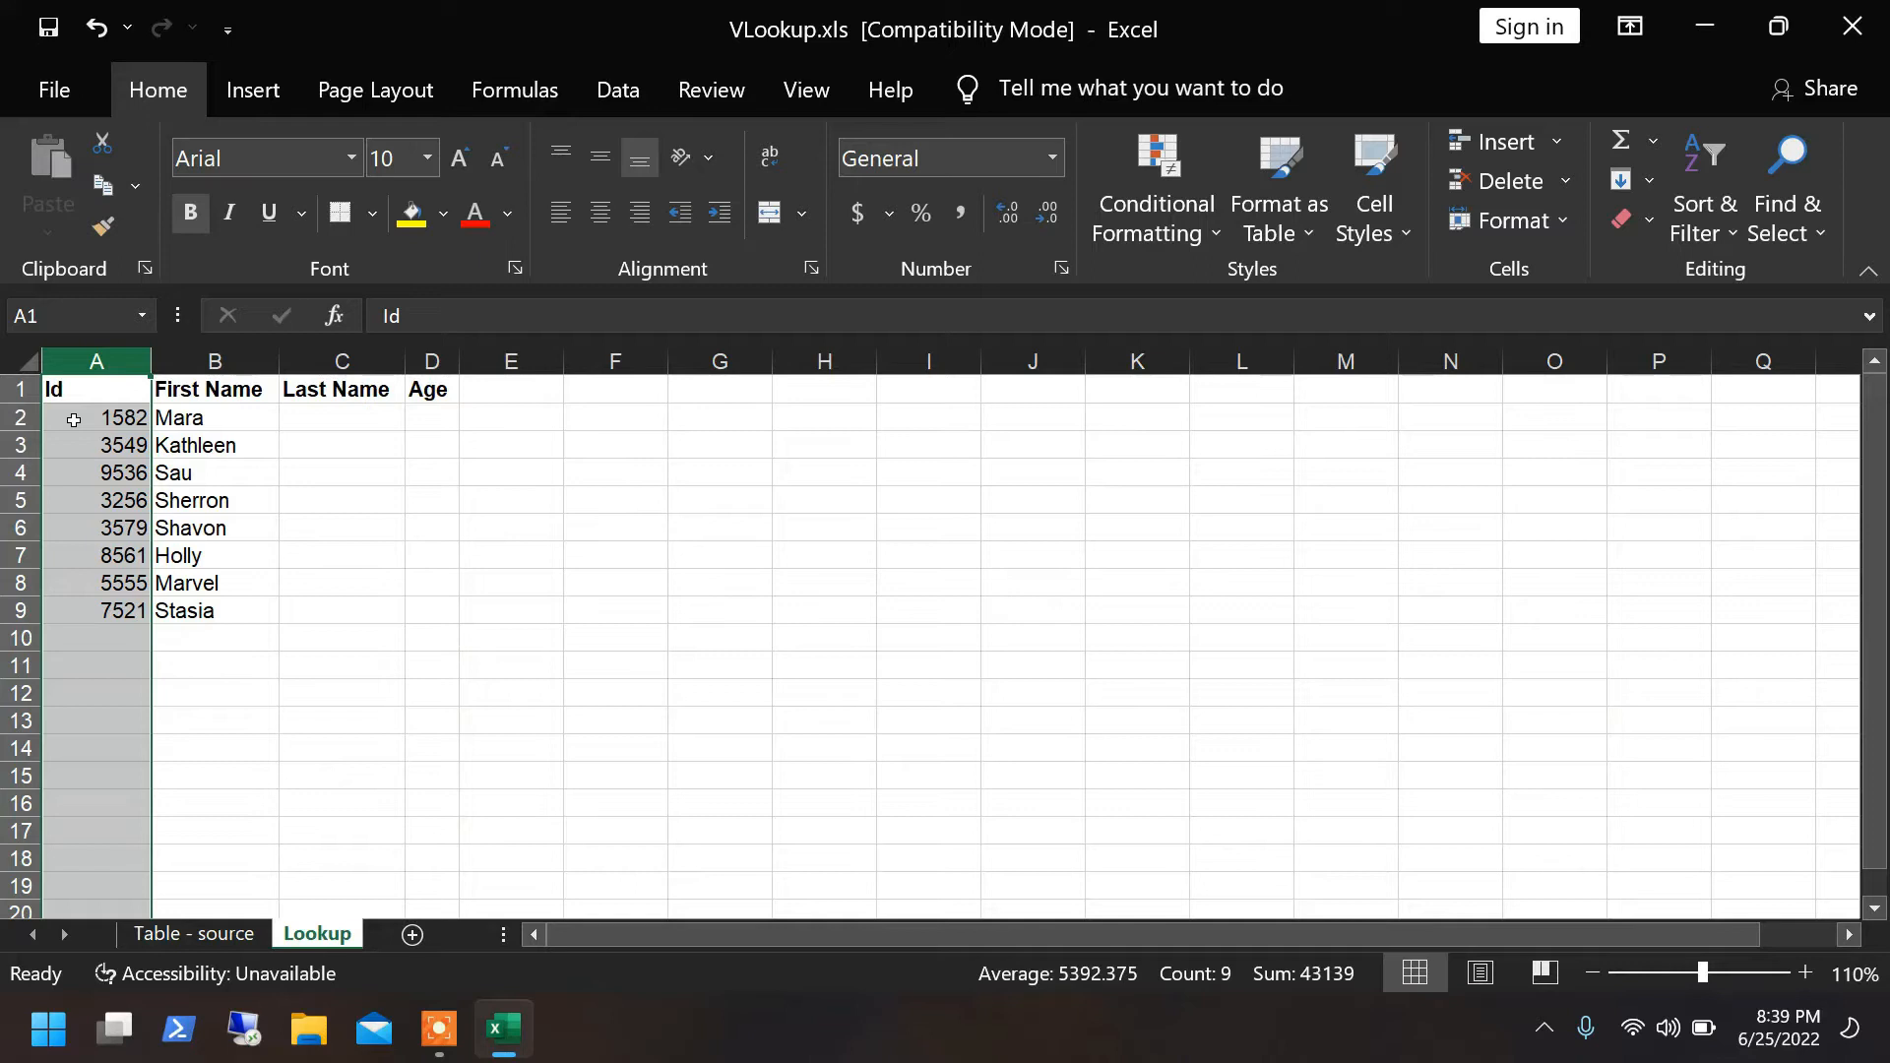
key(ctrl+Home)
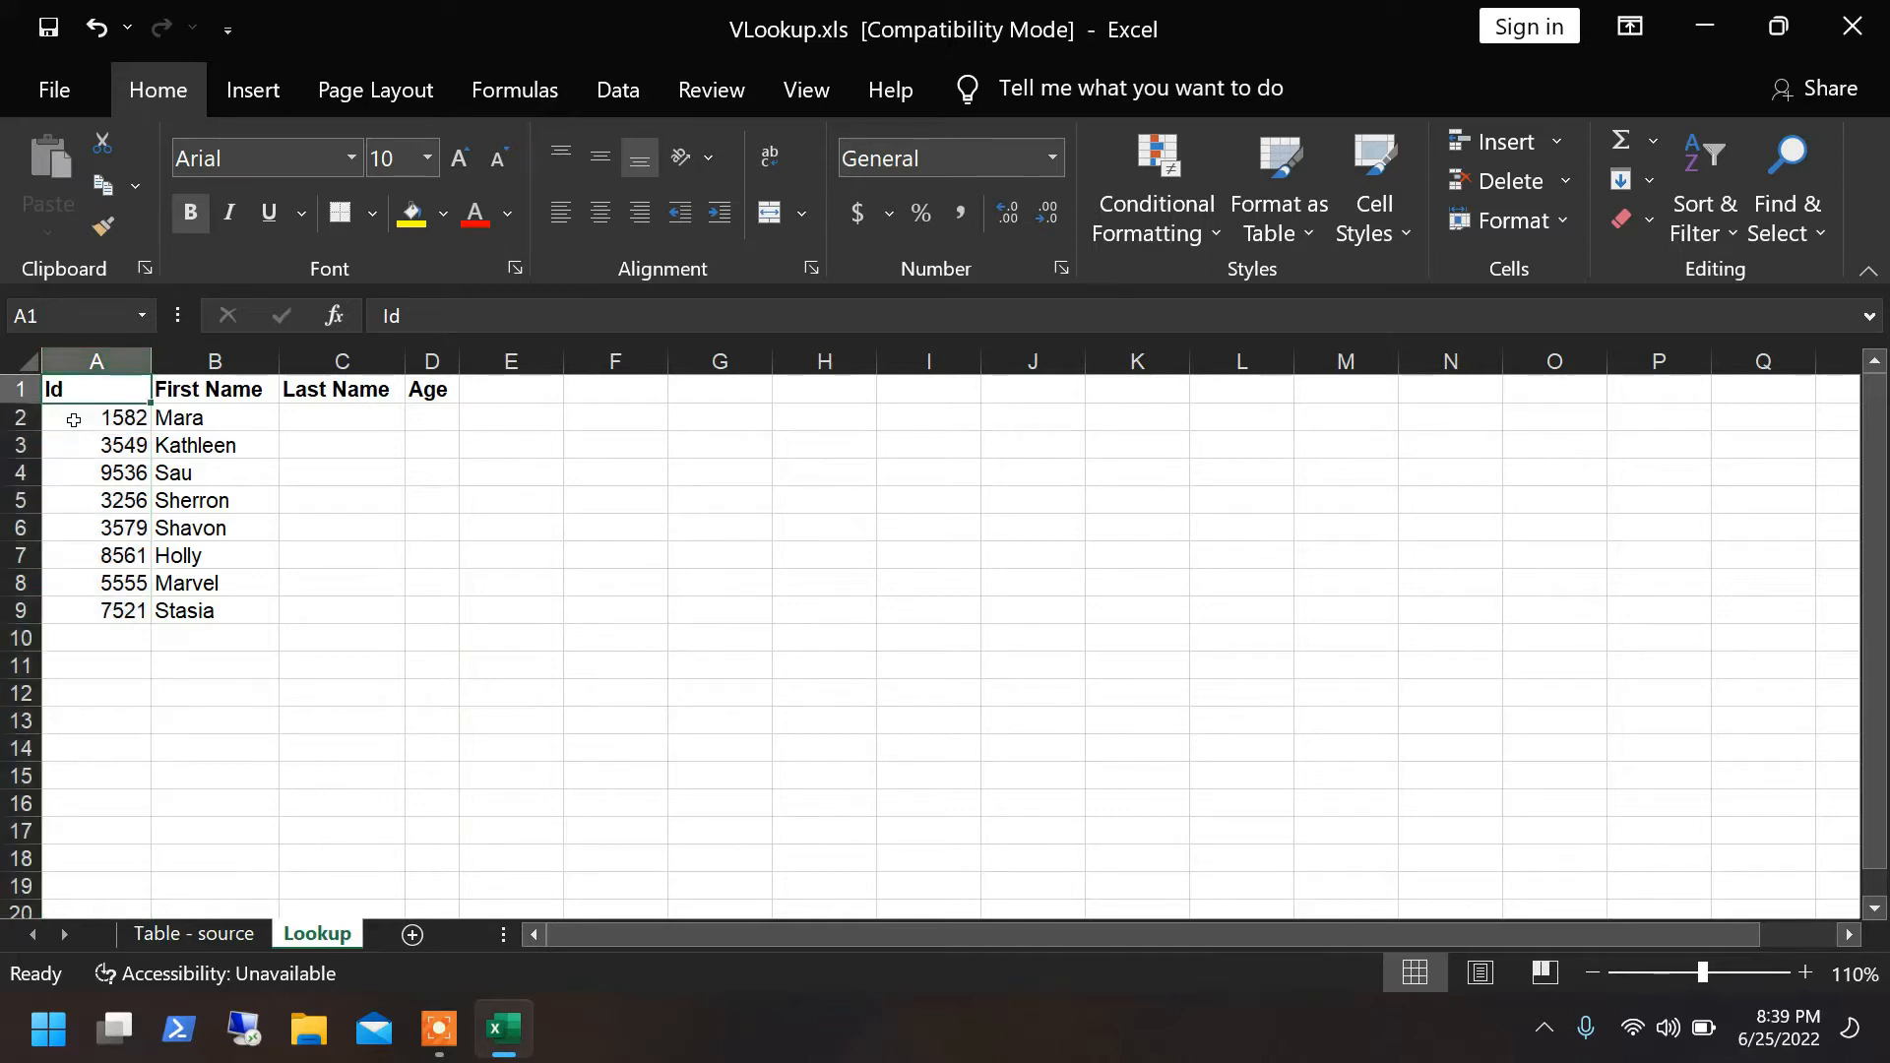
key(Right)
key(Right)
key(Down)
key(Left)
key(Left)
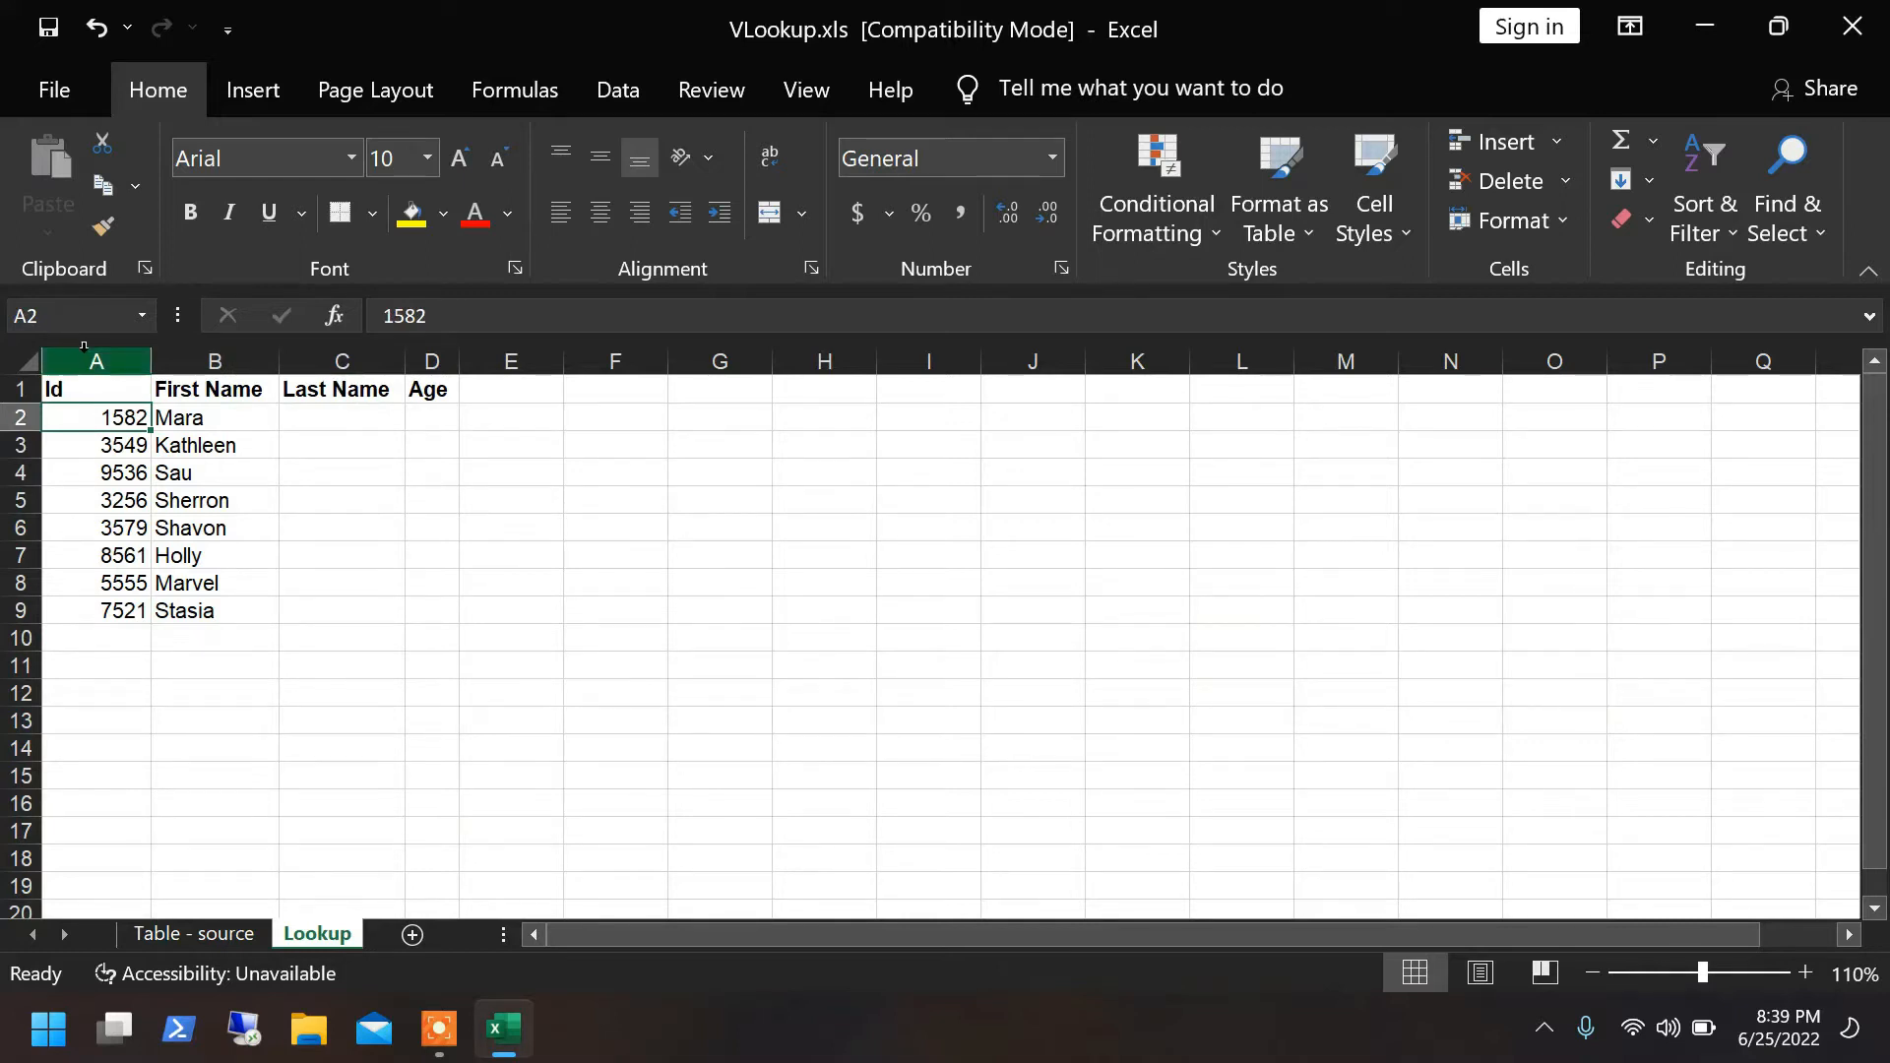
Compare the Id and First Name columns on the Table - source sheet with those on the Lookup sheet.
click(185, 932)
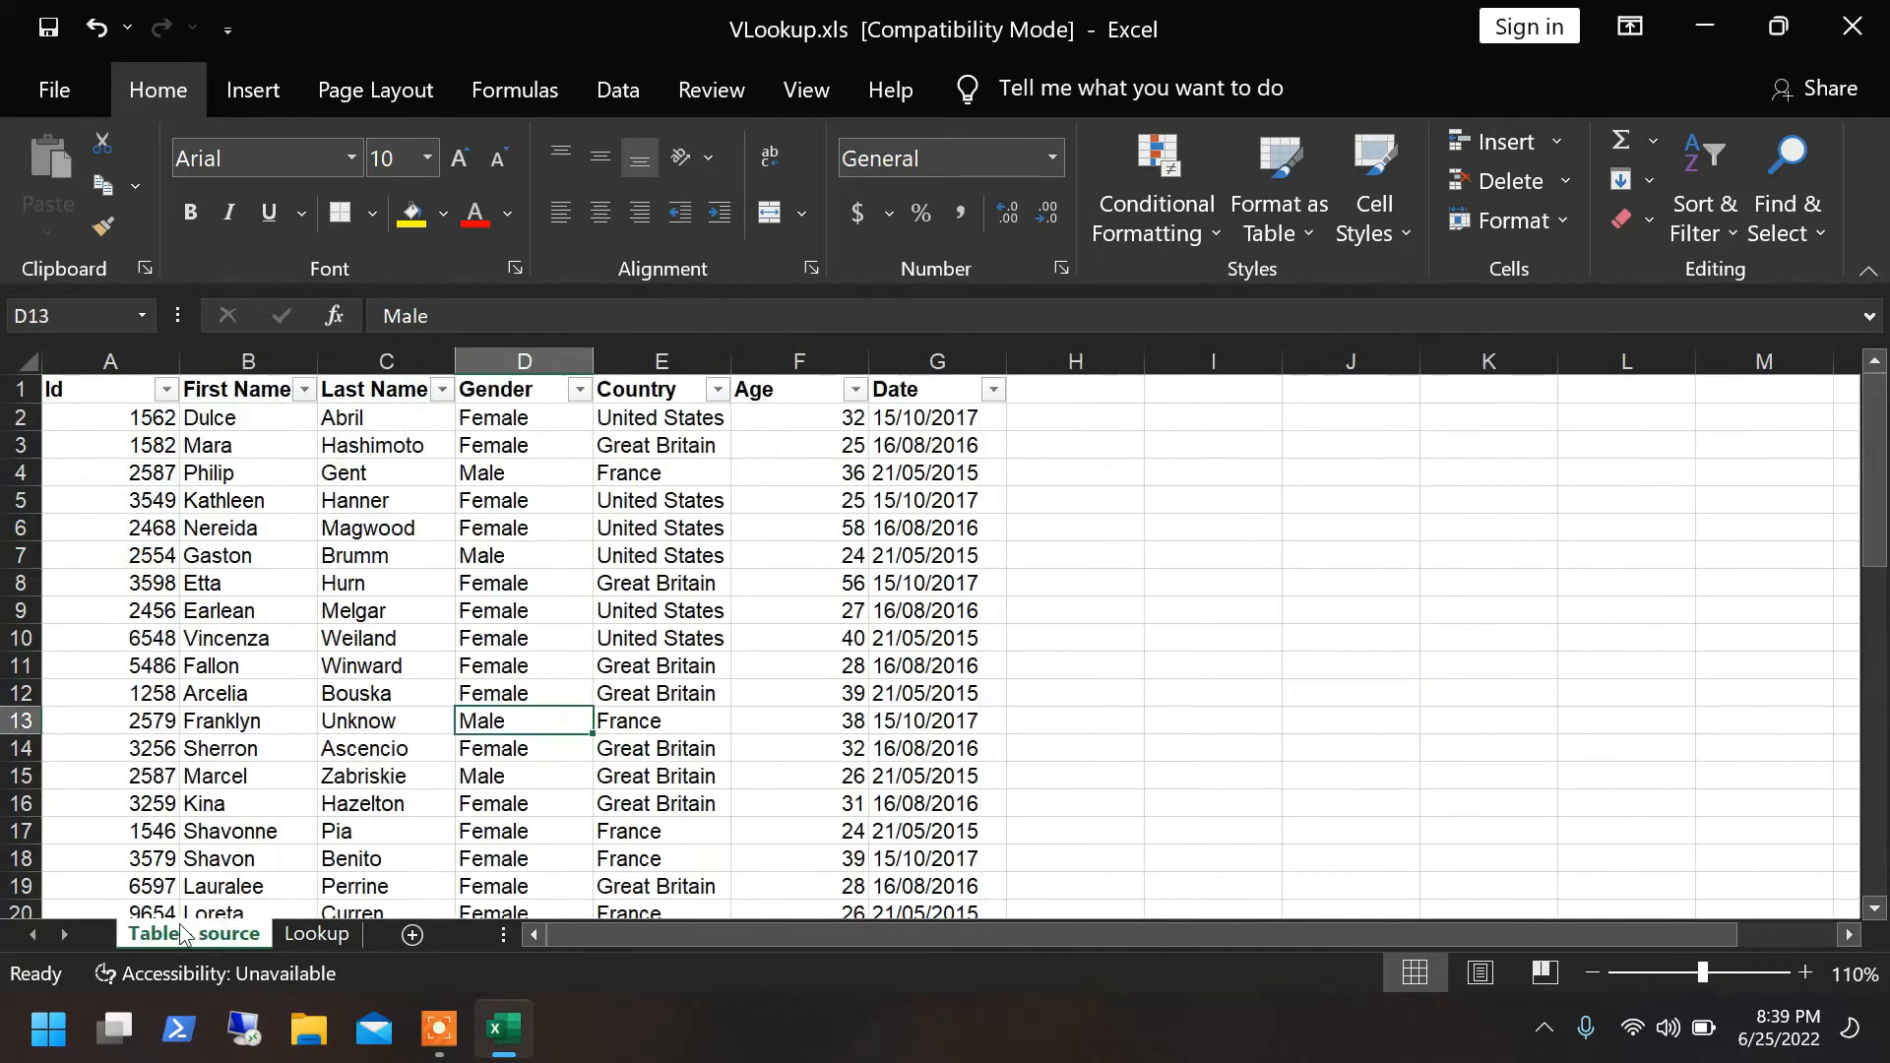
click(131, 353)
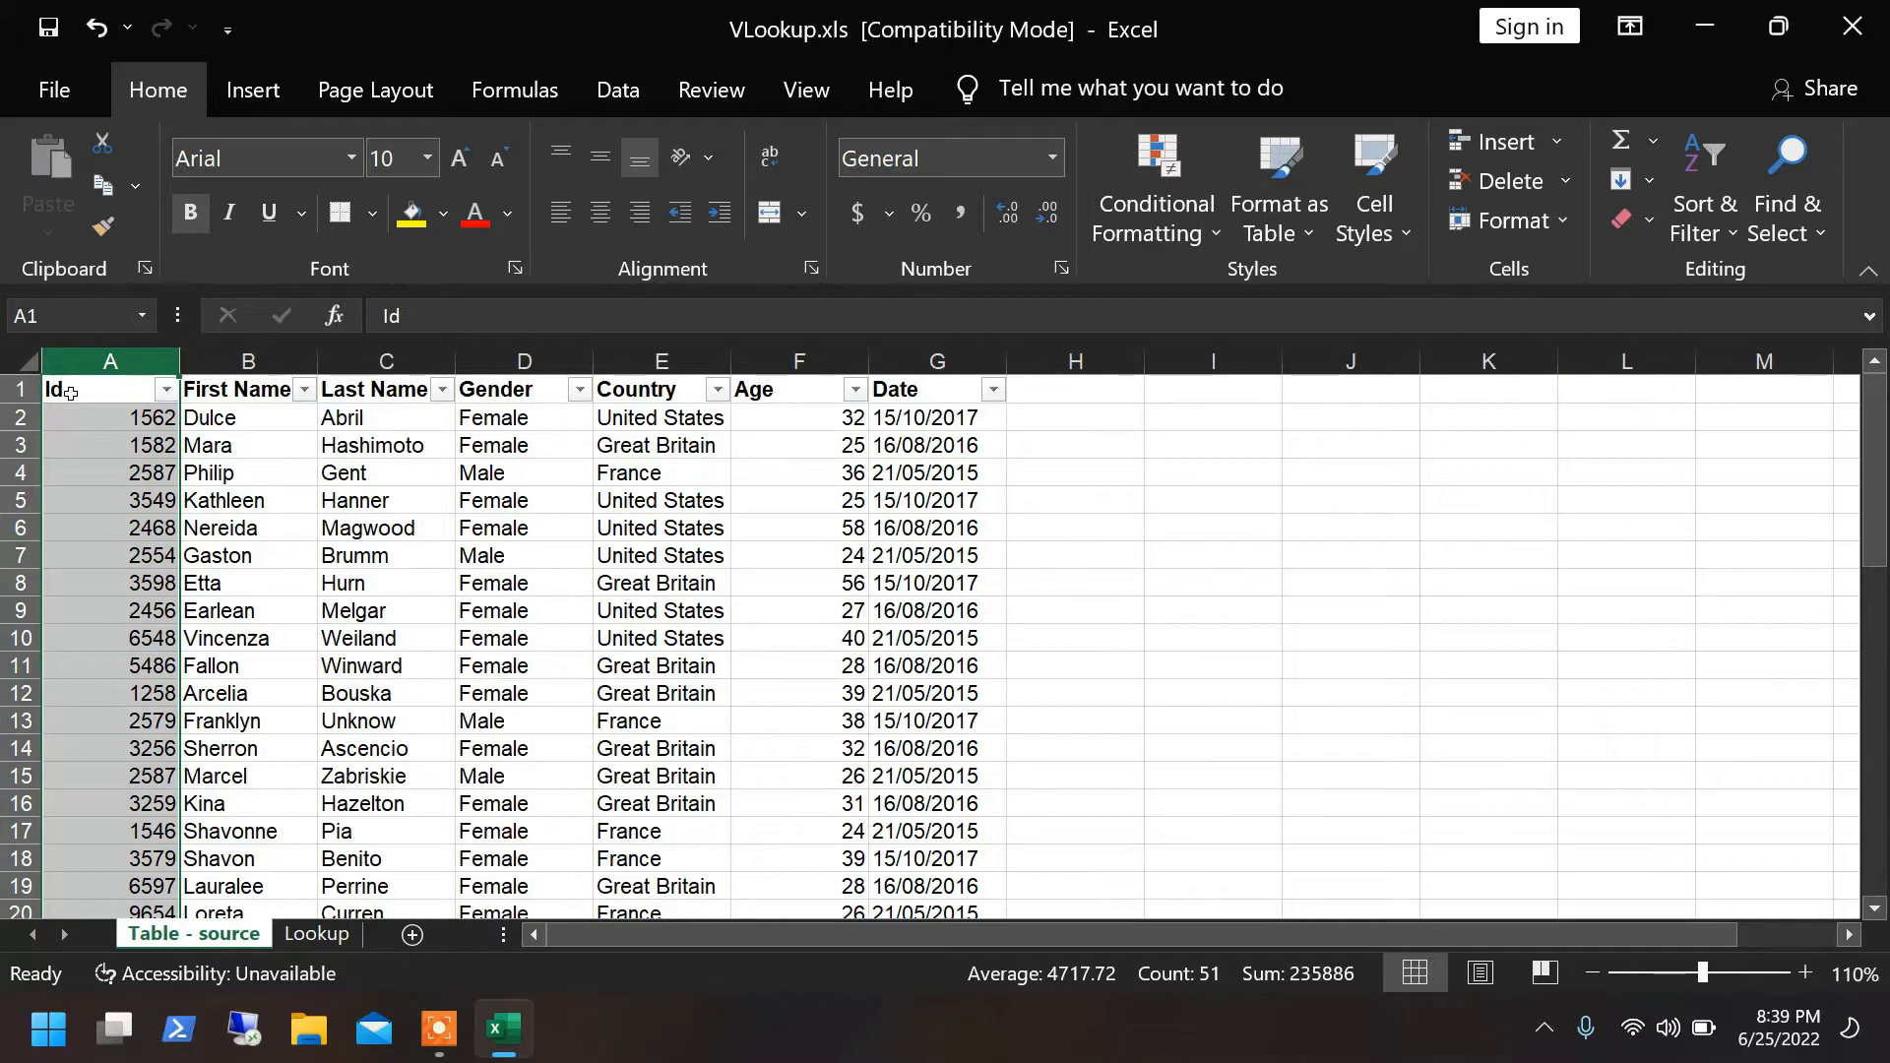
drag(91, 365, 249, 366)
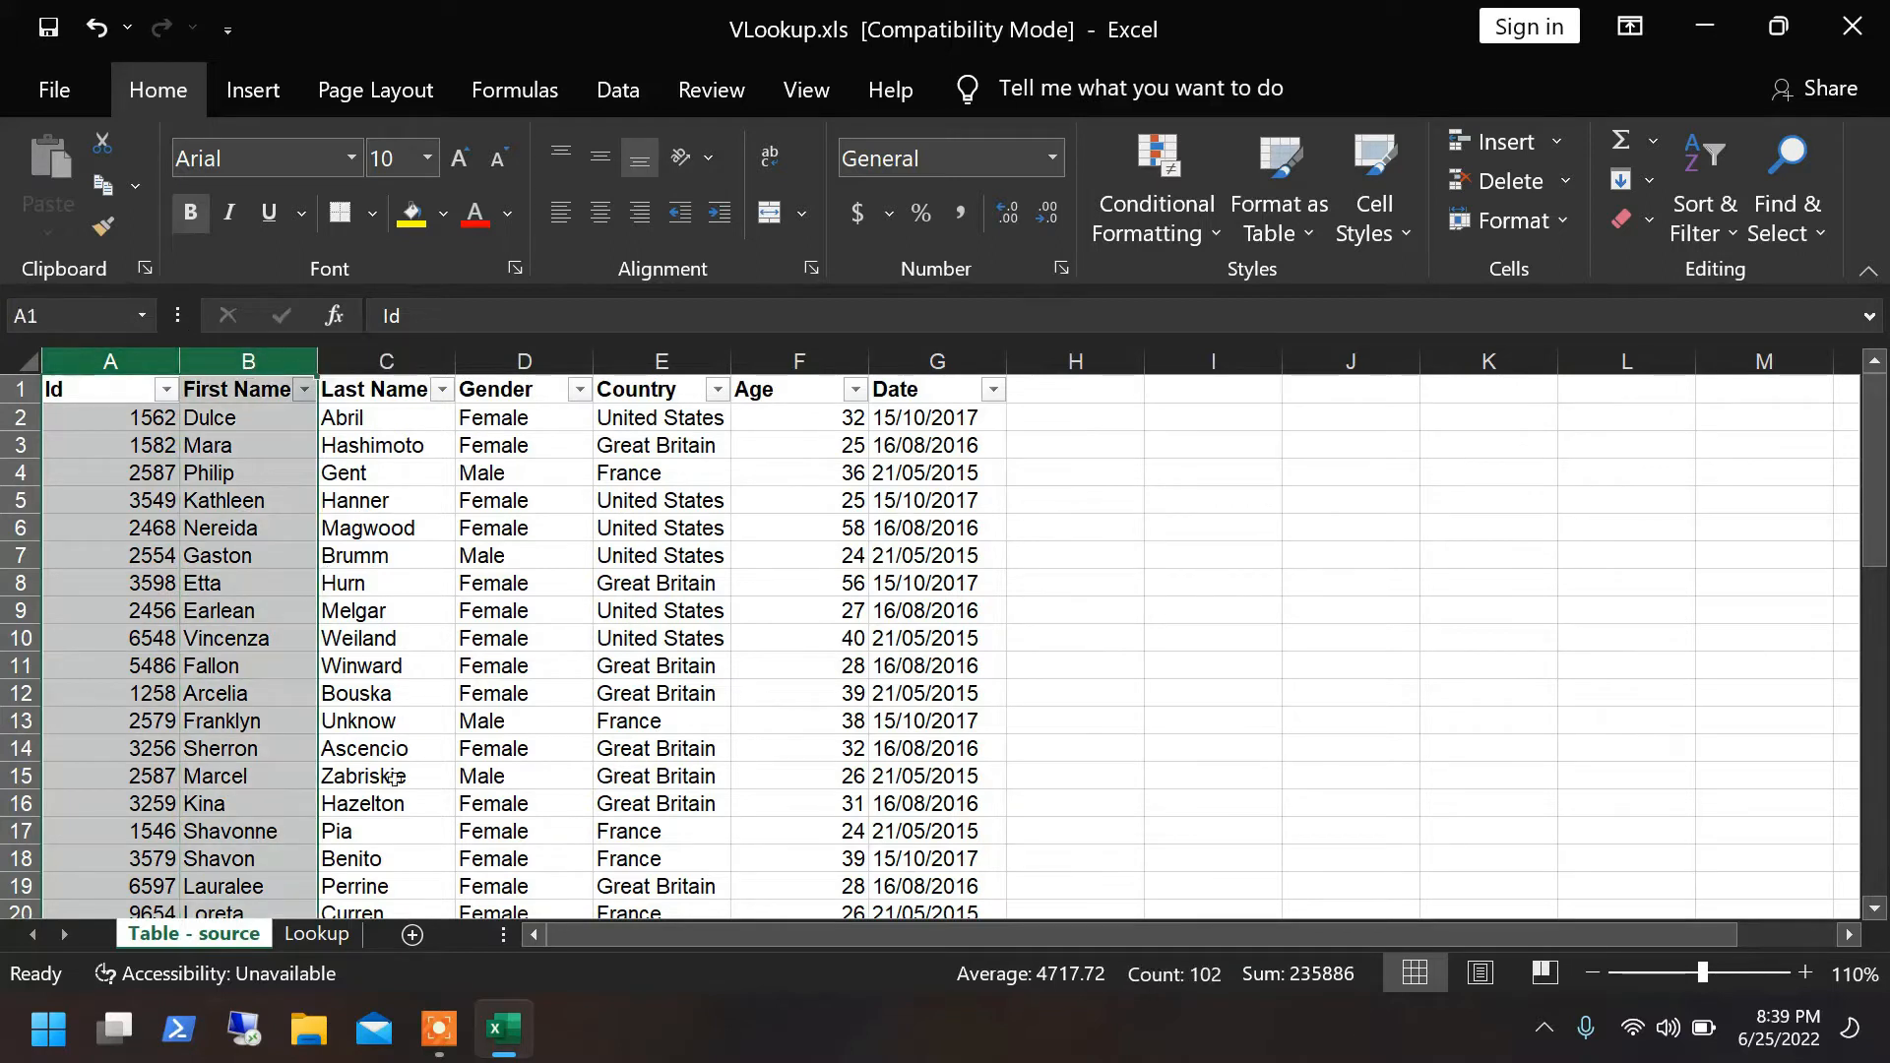
click(317, 933)
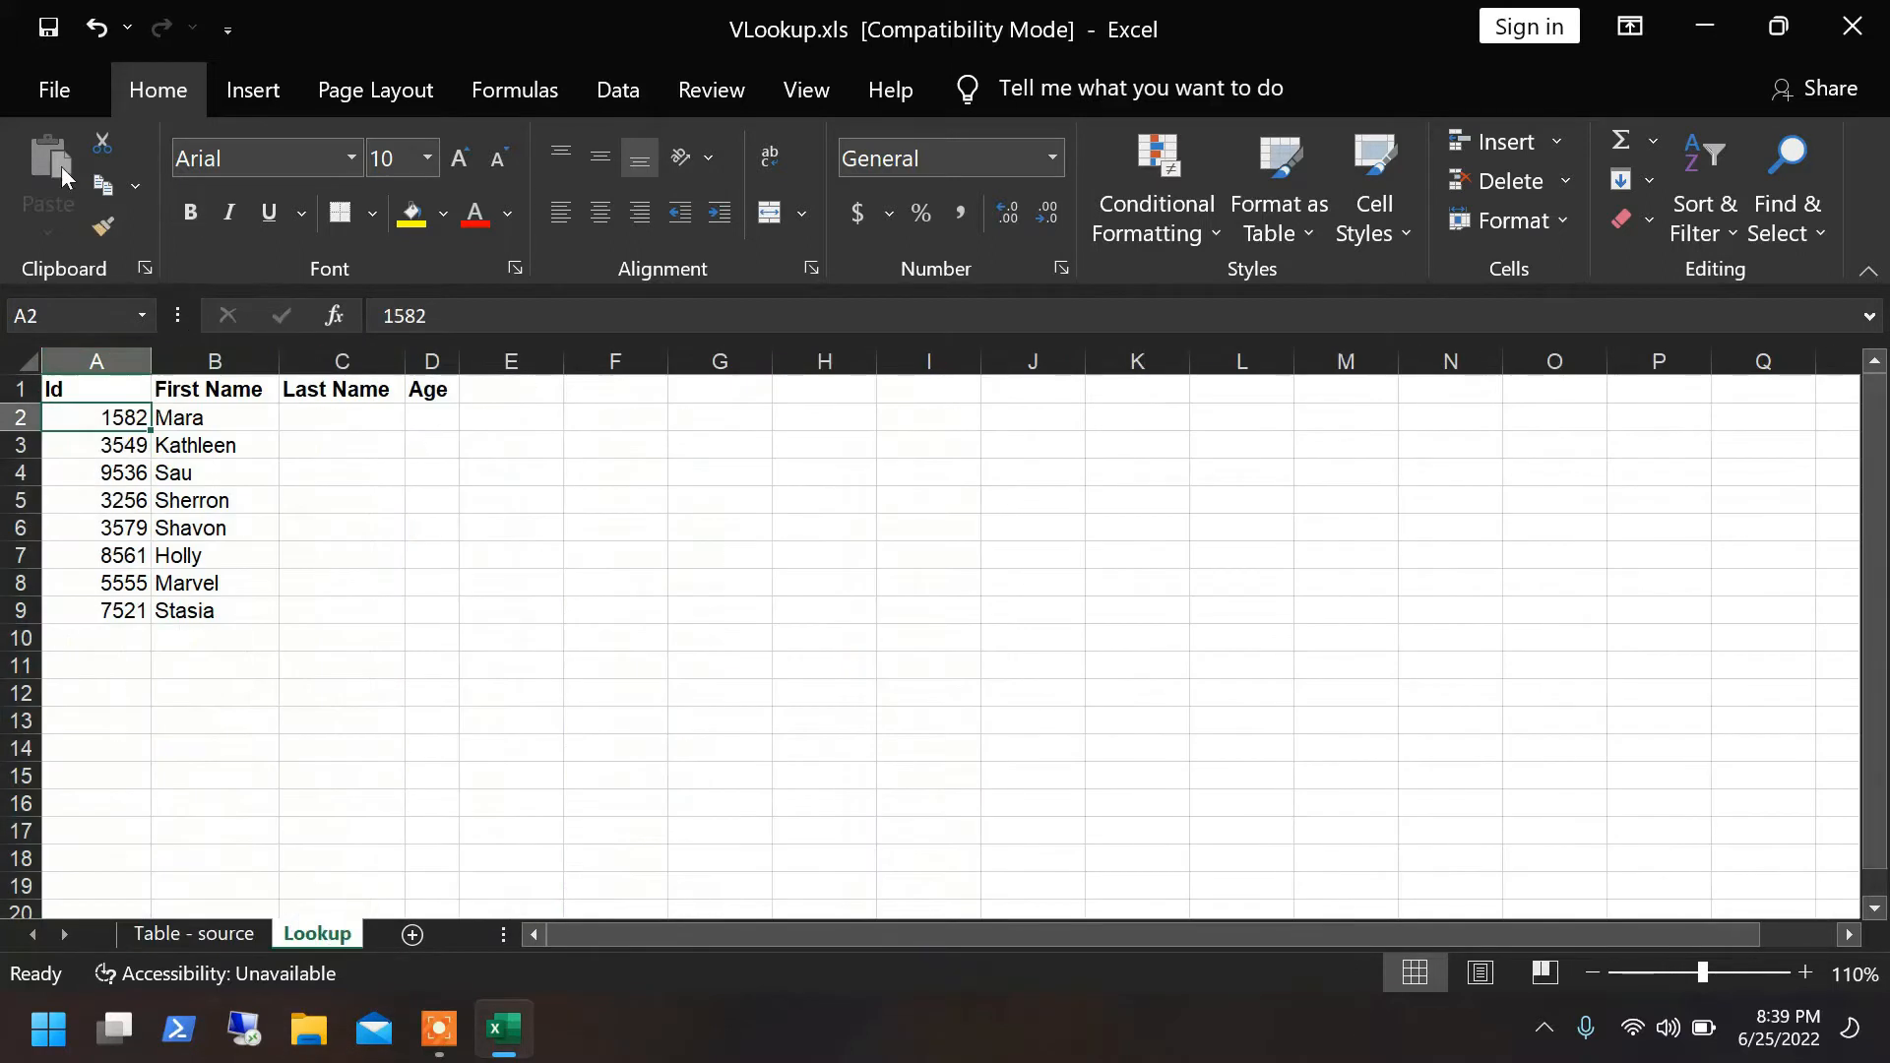
drag(96, 361, 249, 364)
click(229, 795)
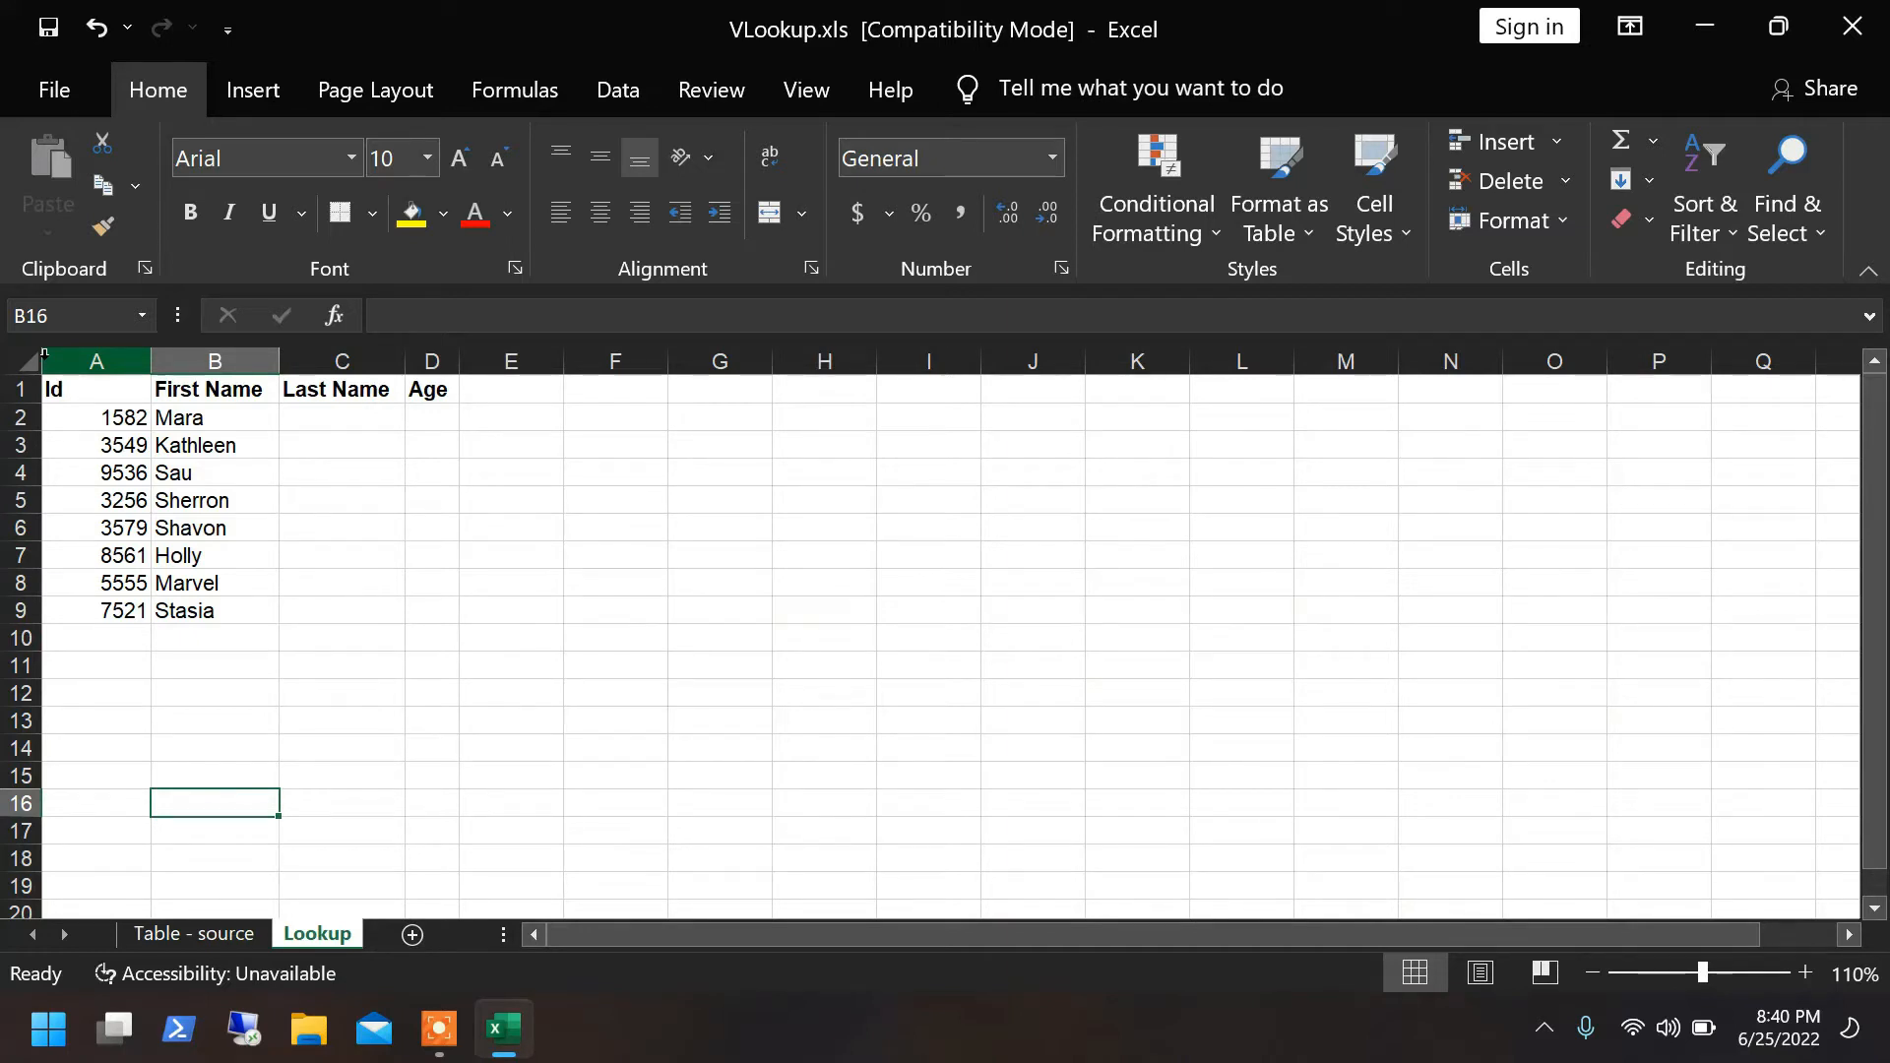
click(236, 358)
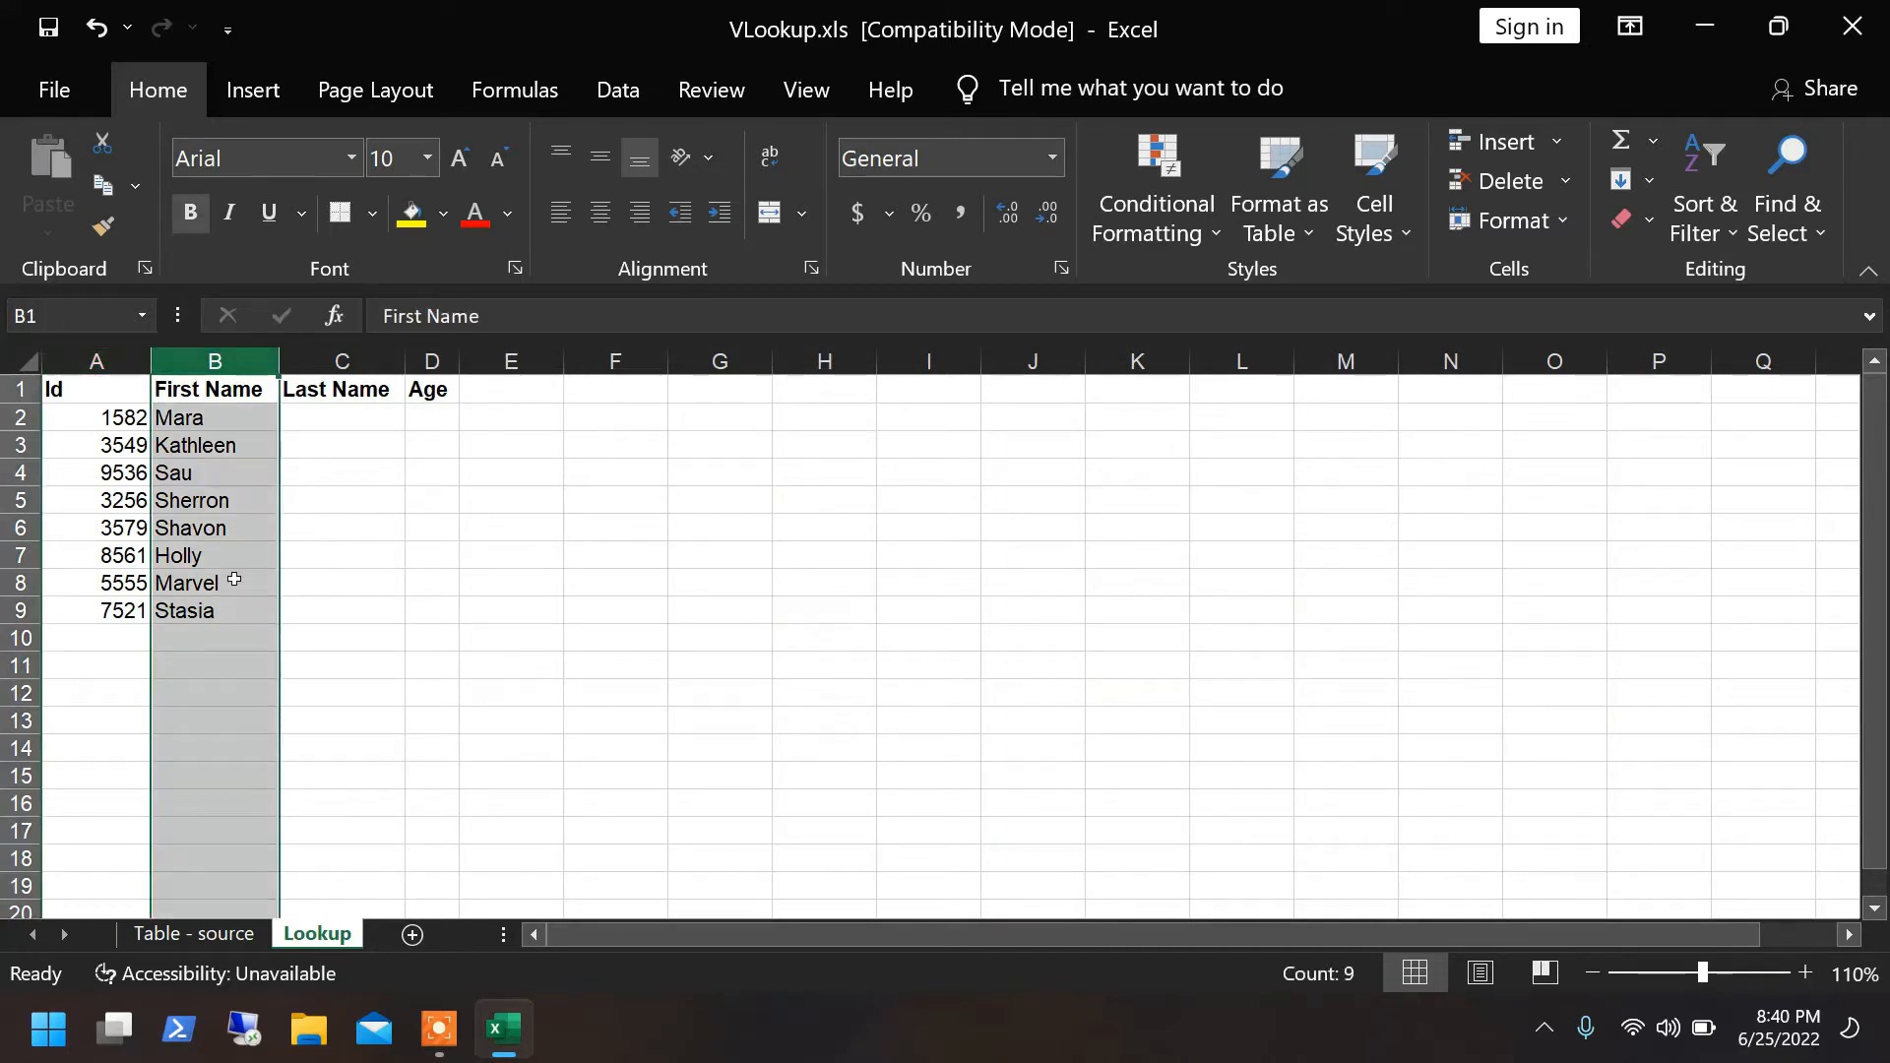
click(228, 679)
click(207, 382)
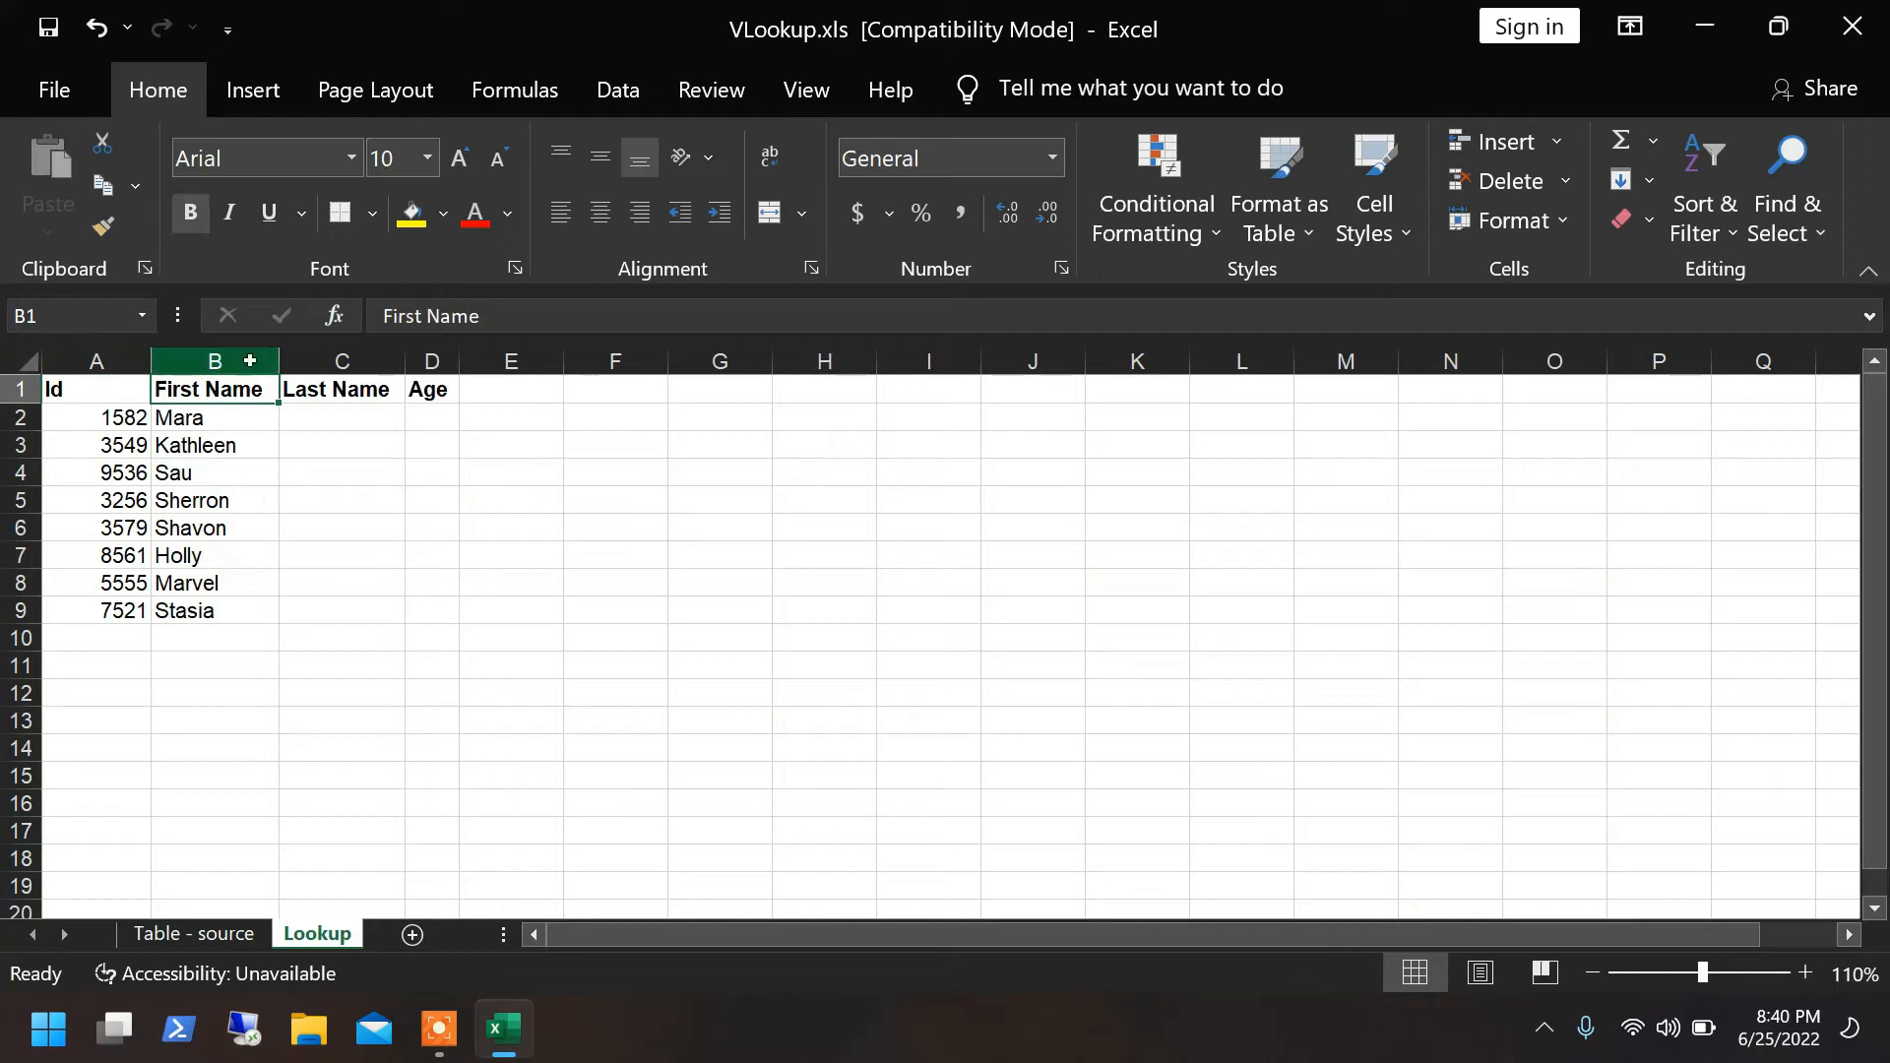
click(250, 360)
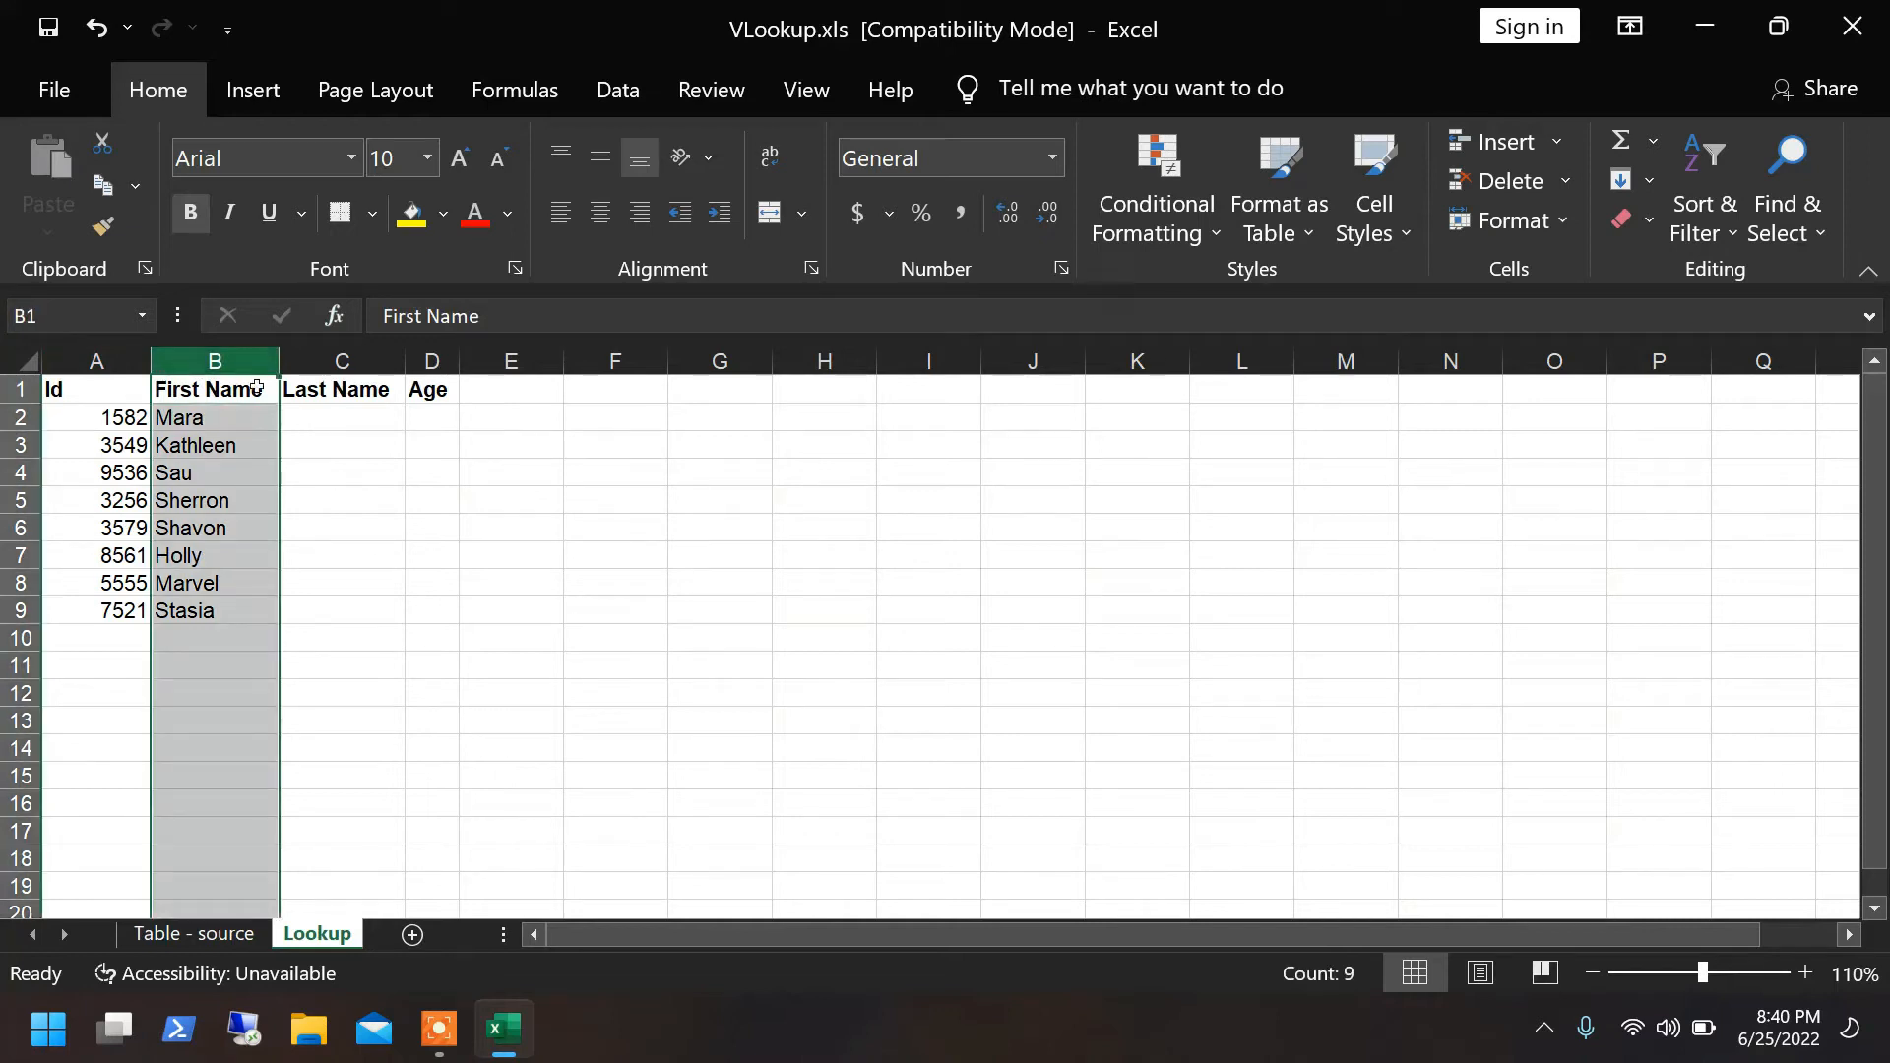
Begin a formula in the first blank Last Name cell, C2, with =v.
click(341, 430)
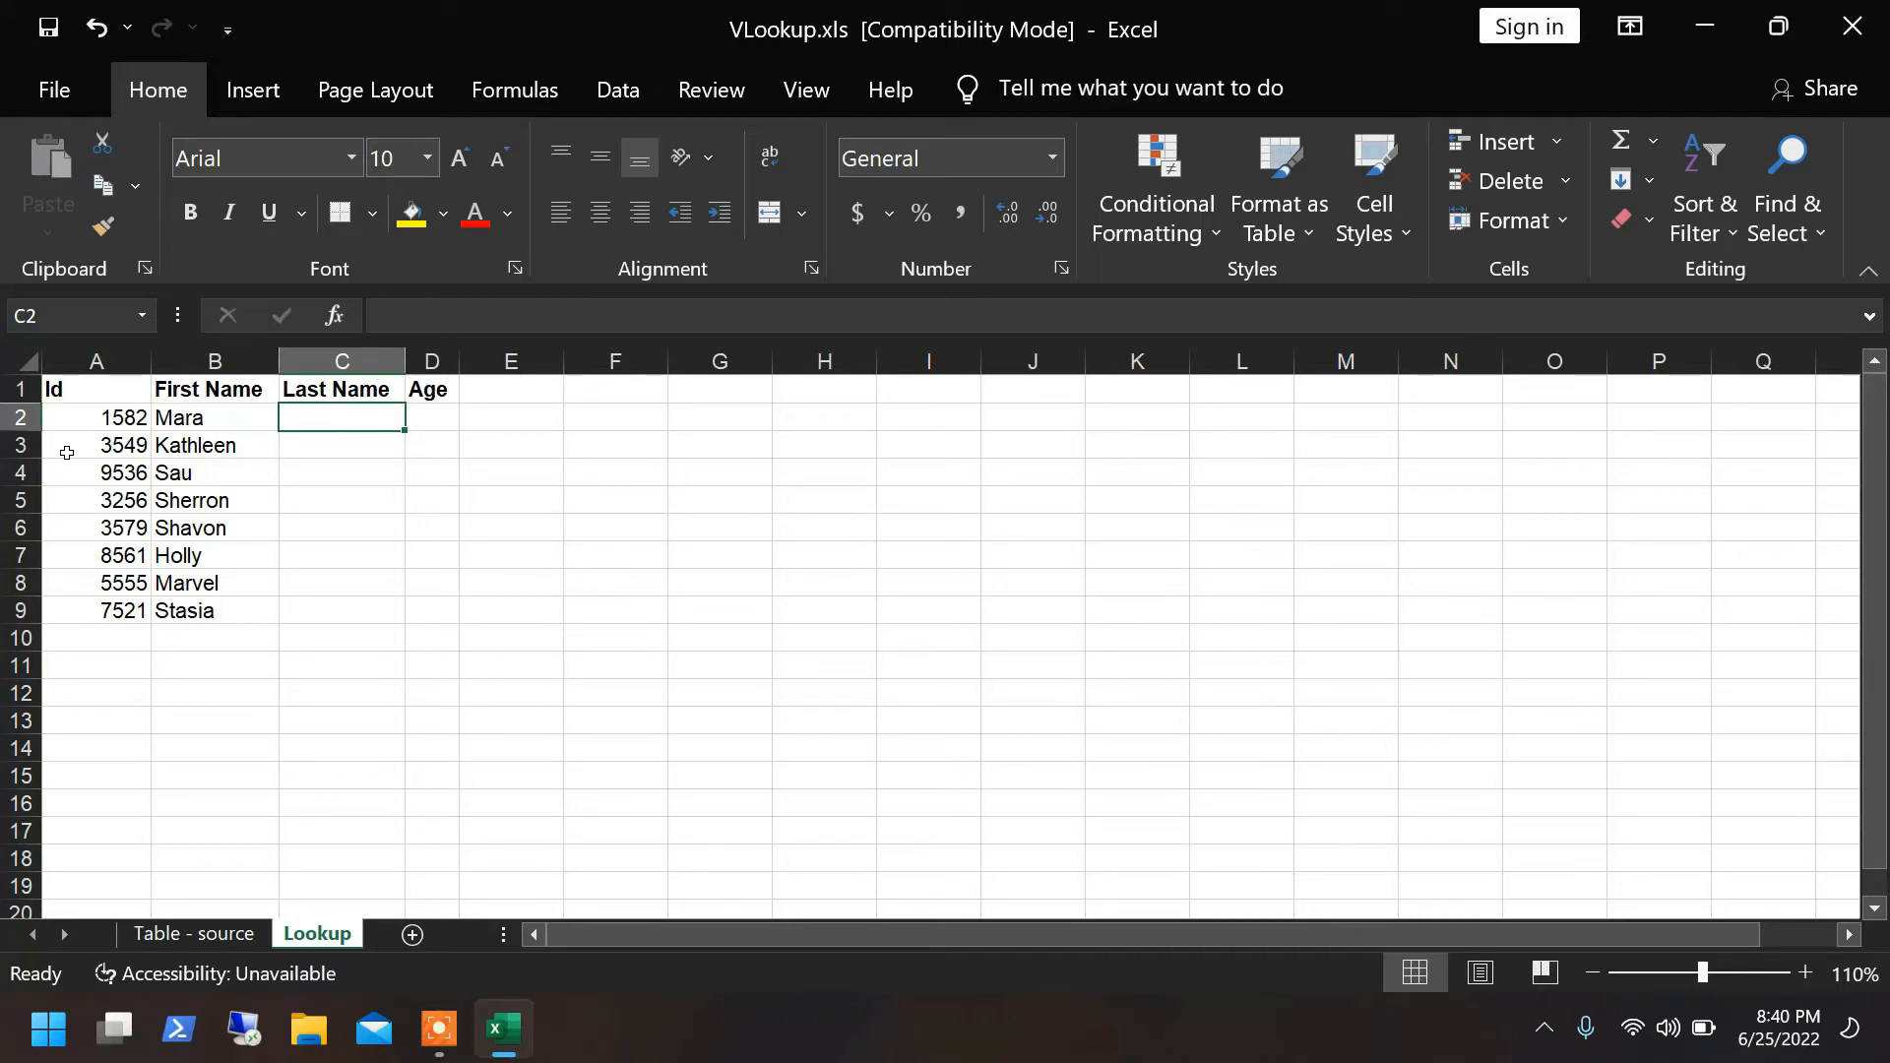
text(=)
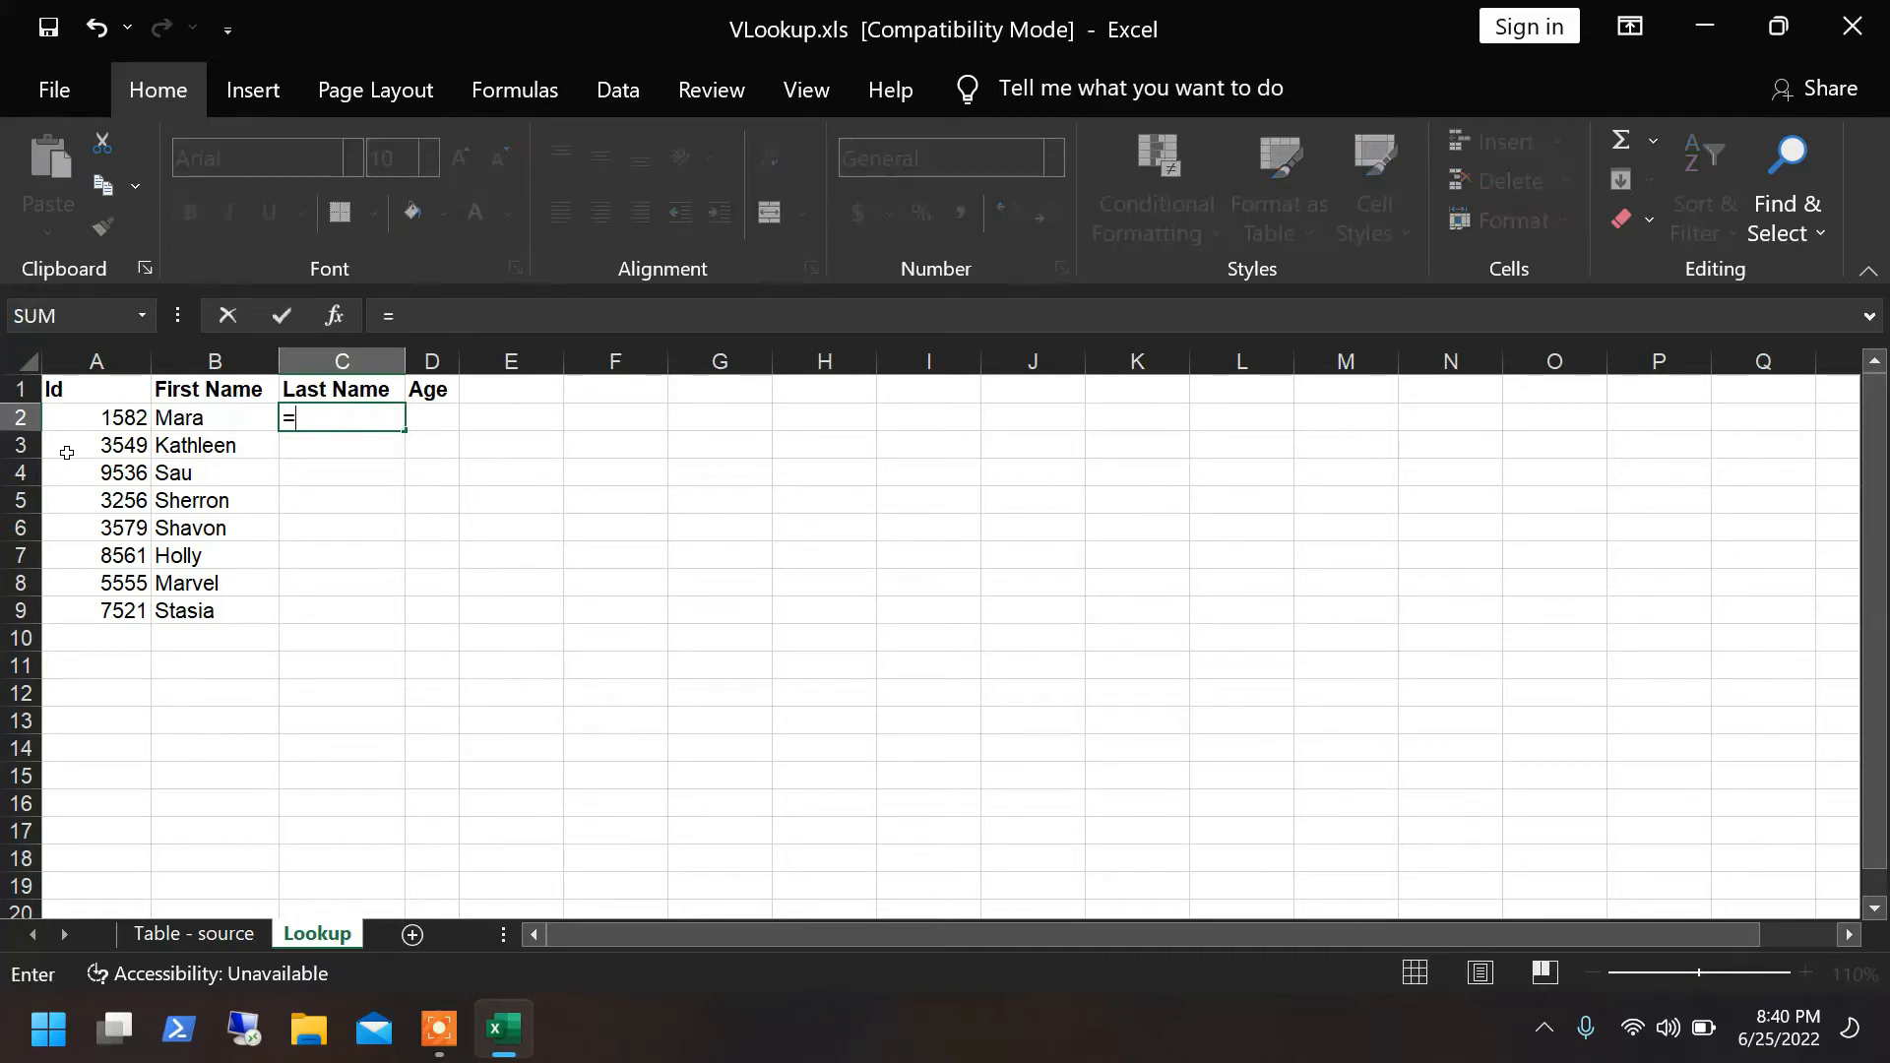
text(v)
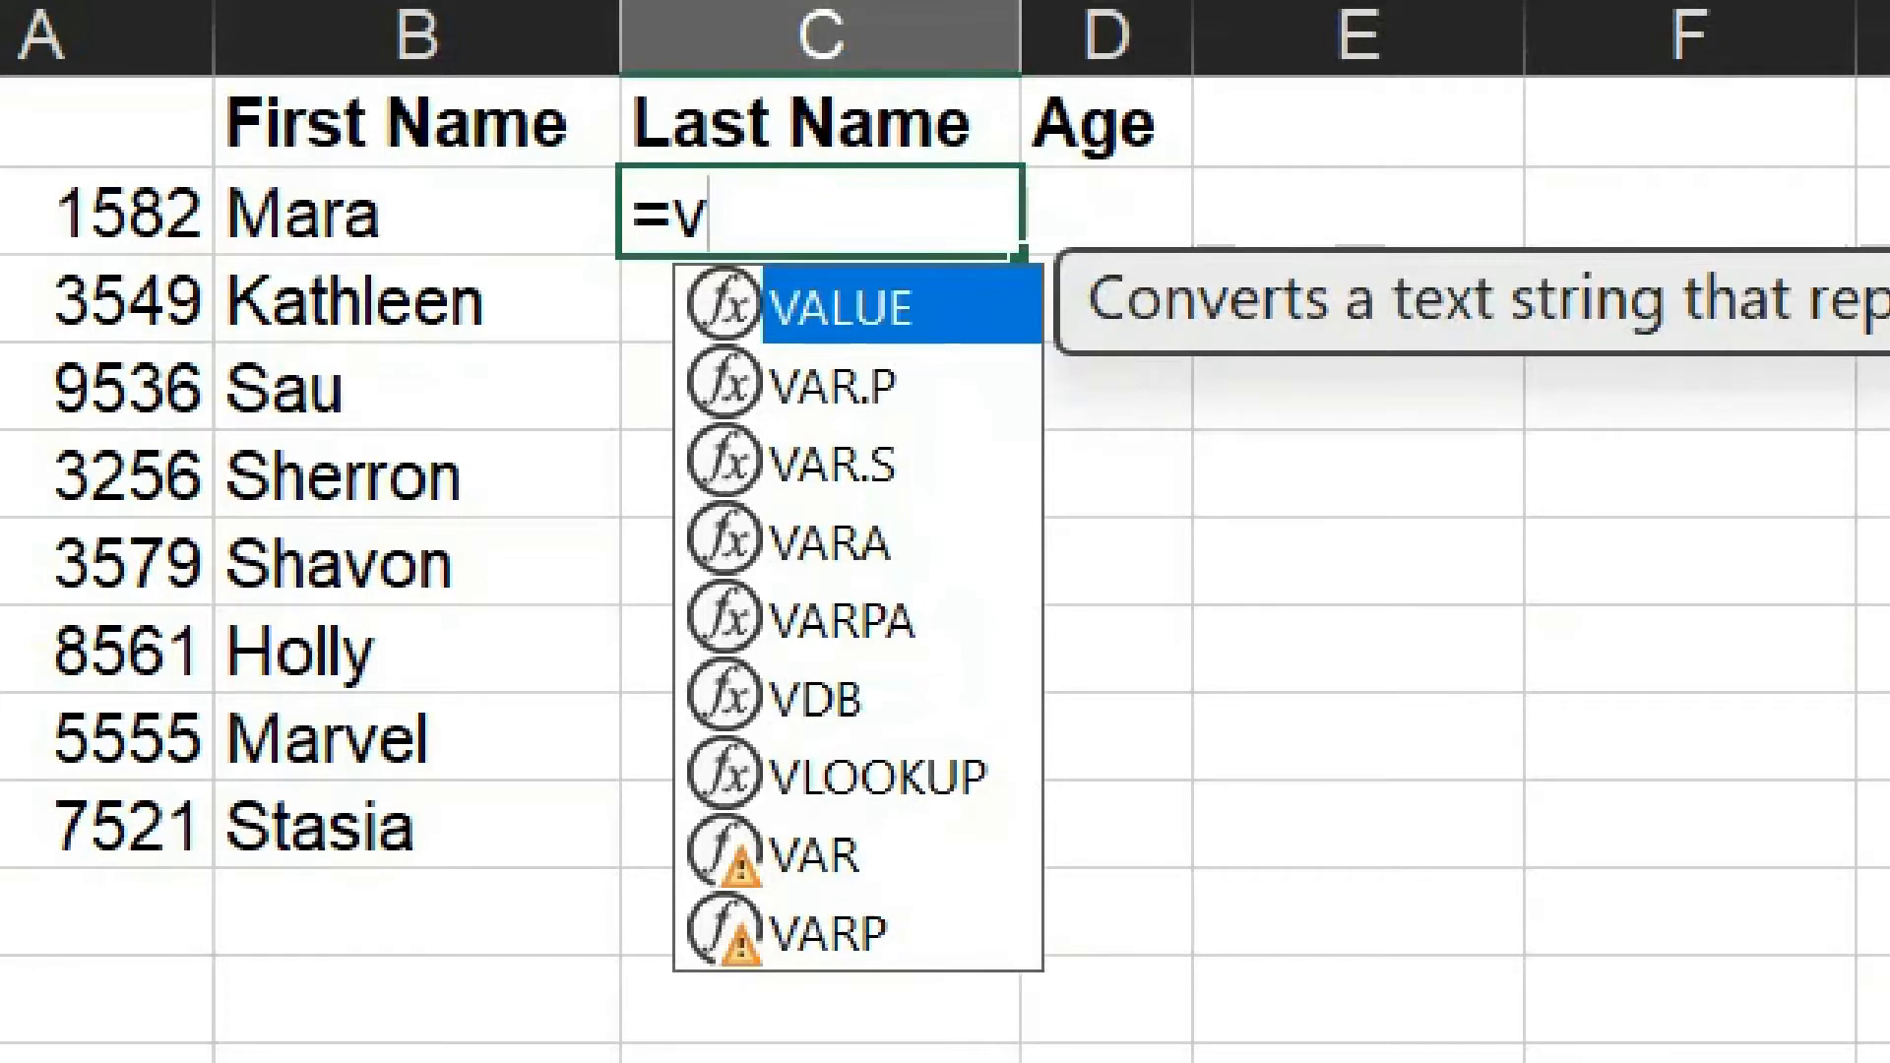
text(l)
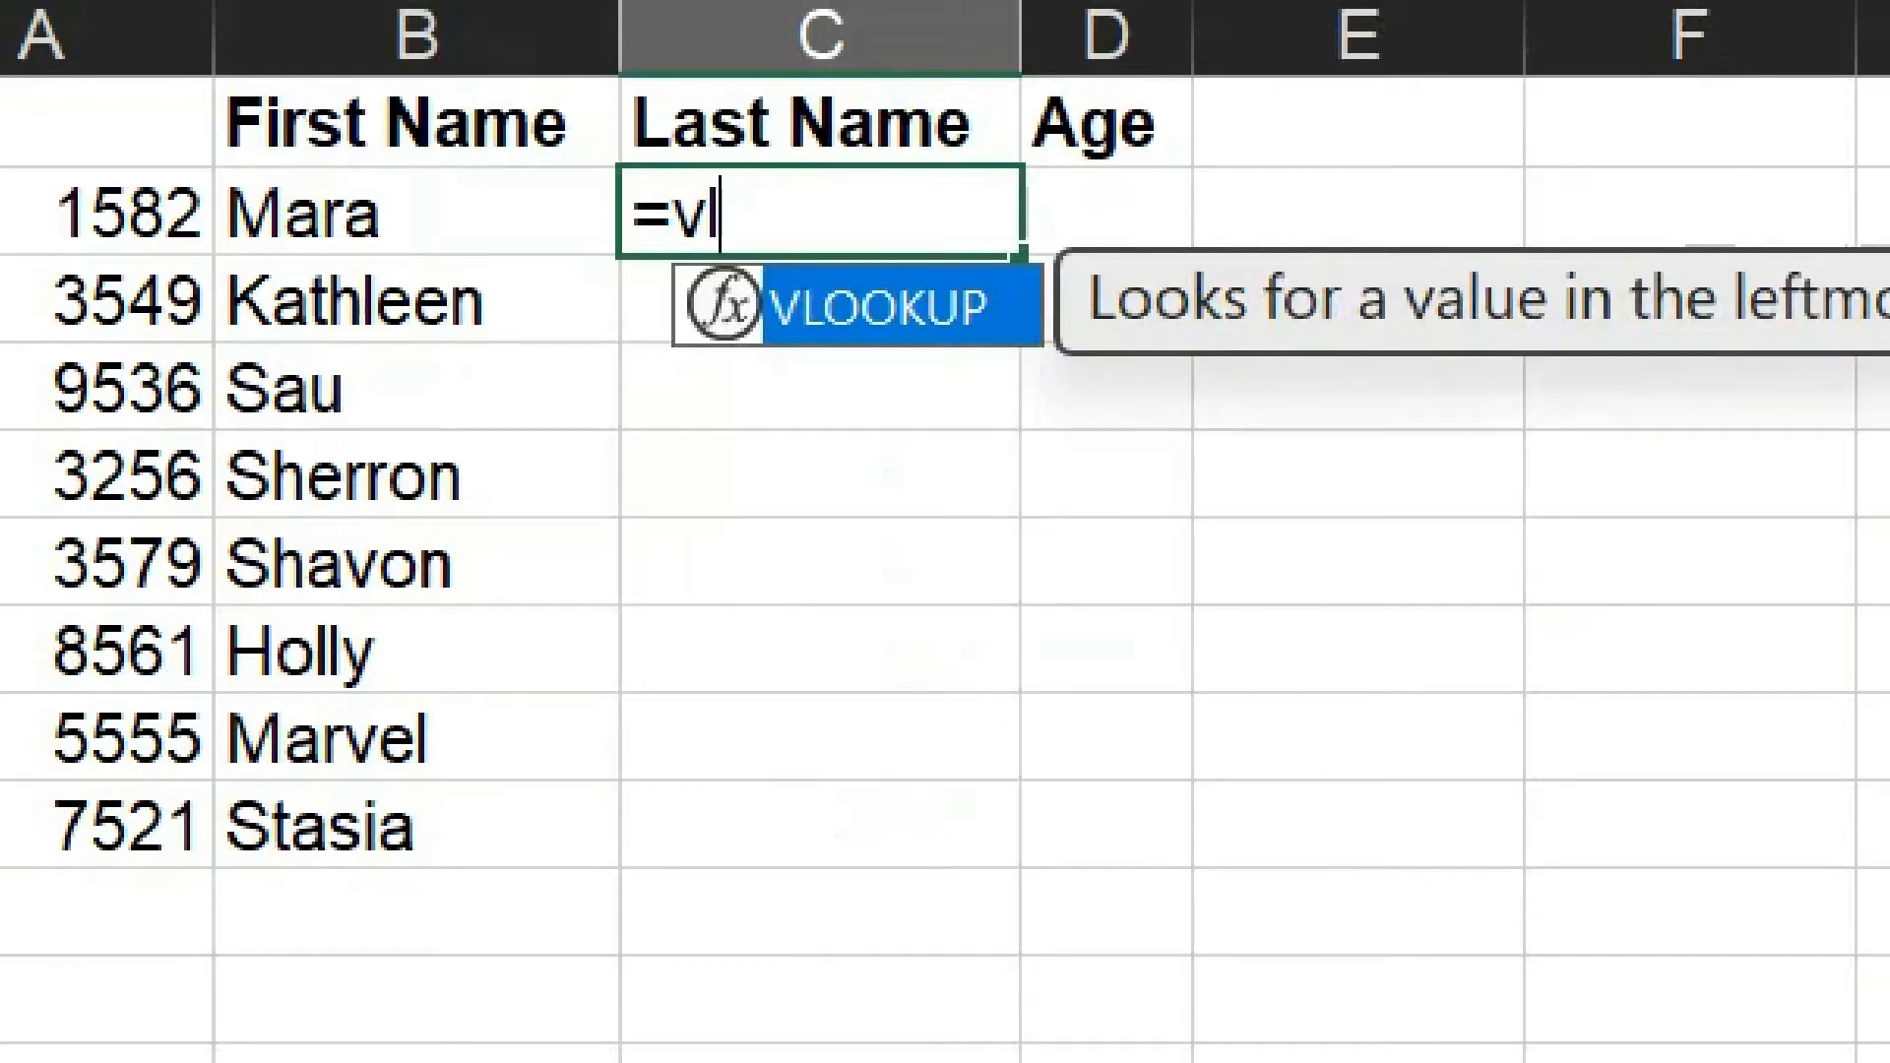
text(ooku)
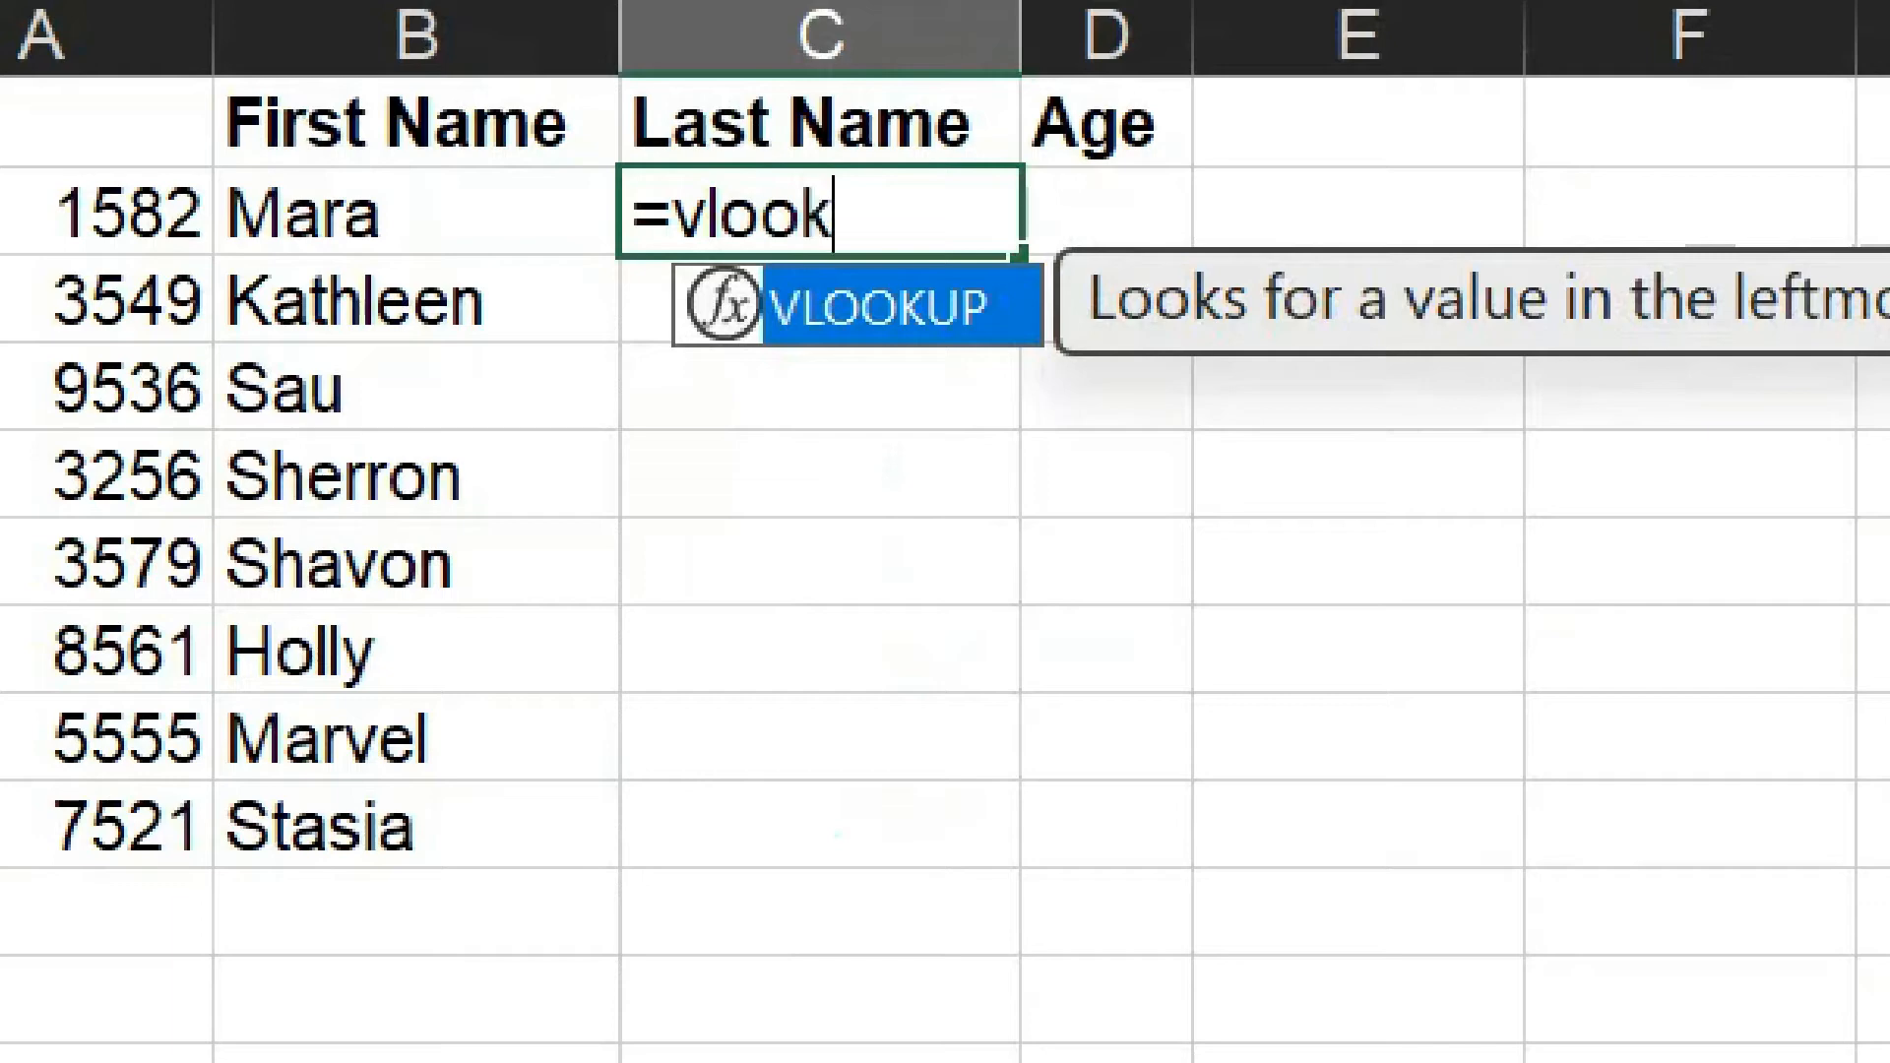
text(p()
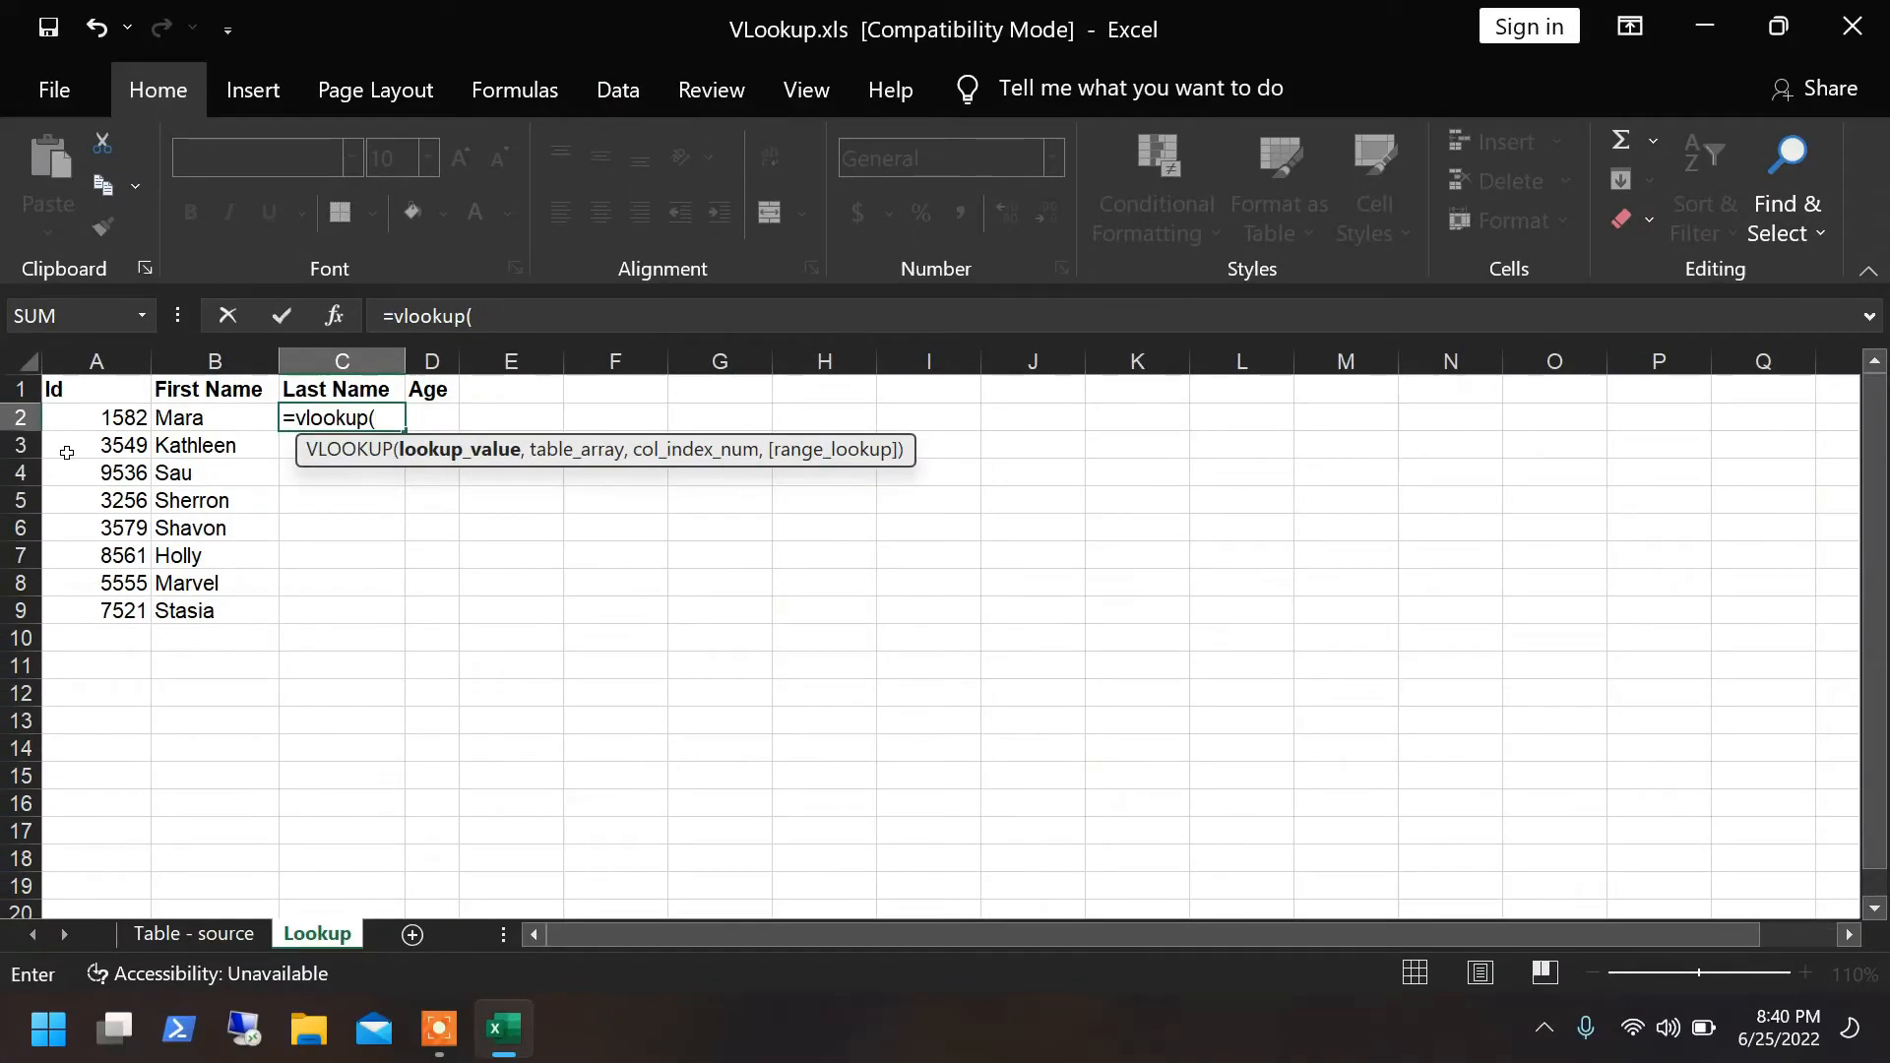
key(BackSpace)
key(BackSpace)
key(BackSpace)
key(BackSpace)
key(BackSpace)
key(BackSpace)
key(BackSpace)
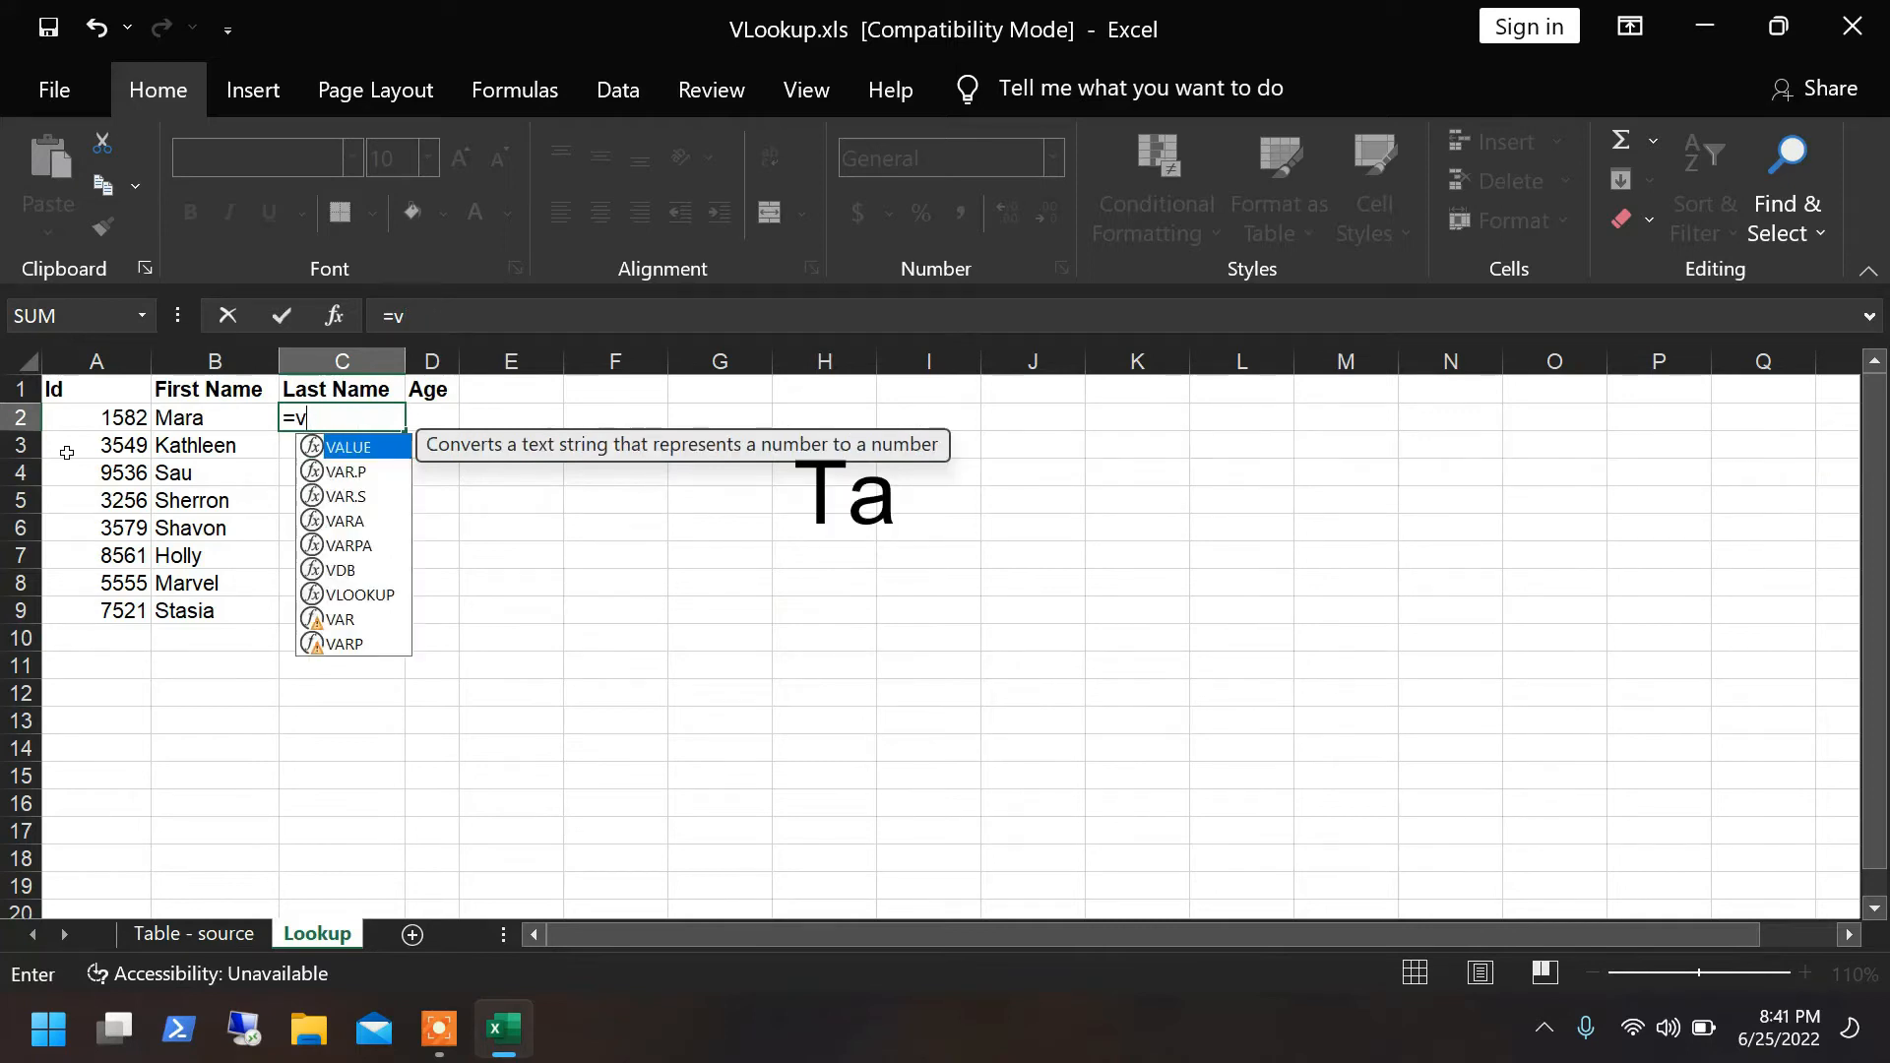
Complete the function name as VLOOKUP from the suggestion and set its lookup value to the Id in A2.
text(l)
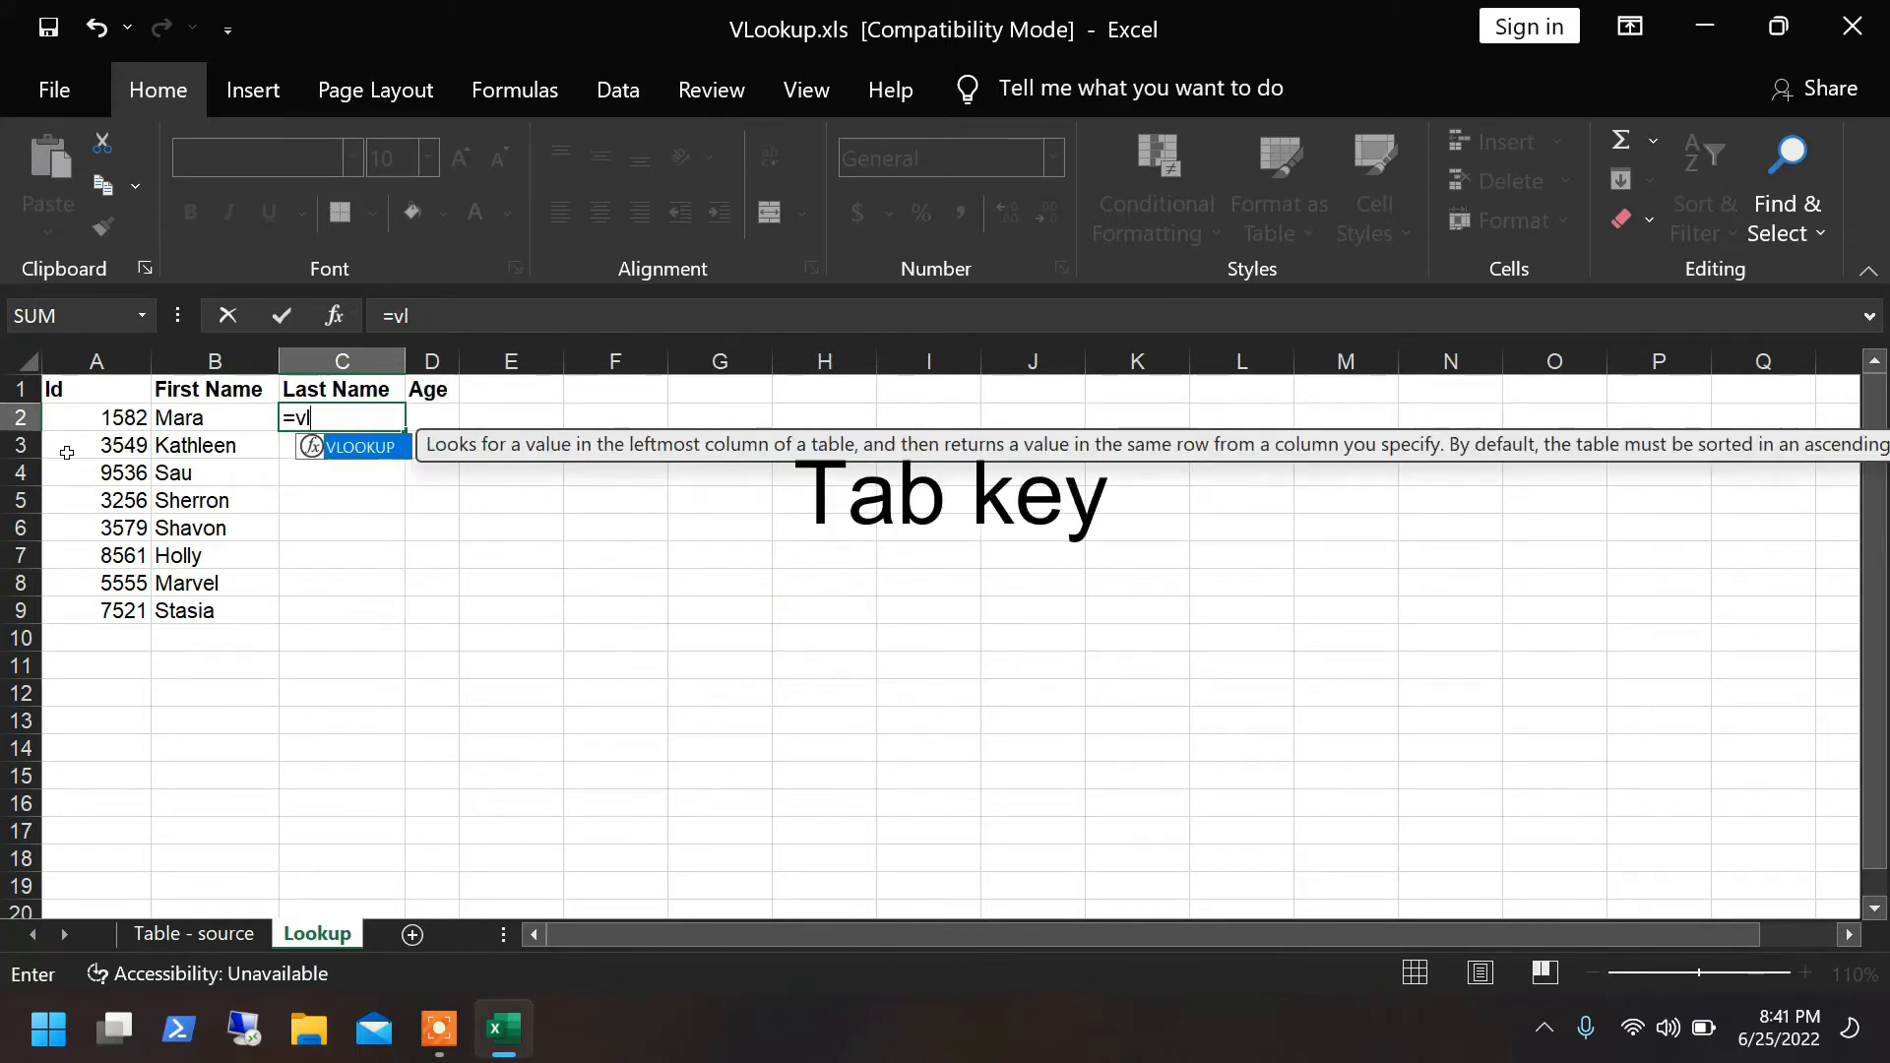
key(Tab)
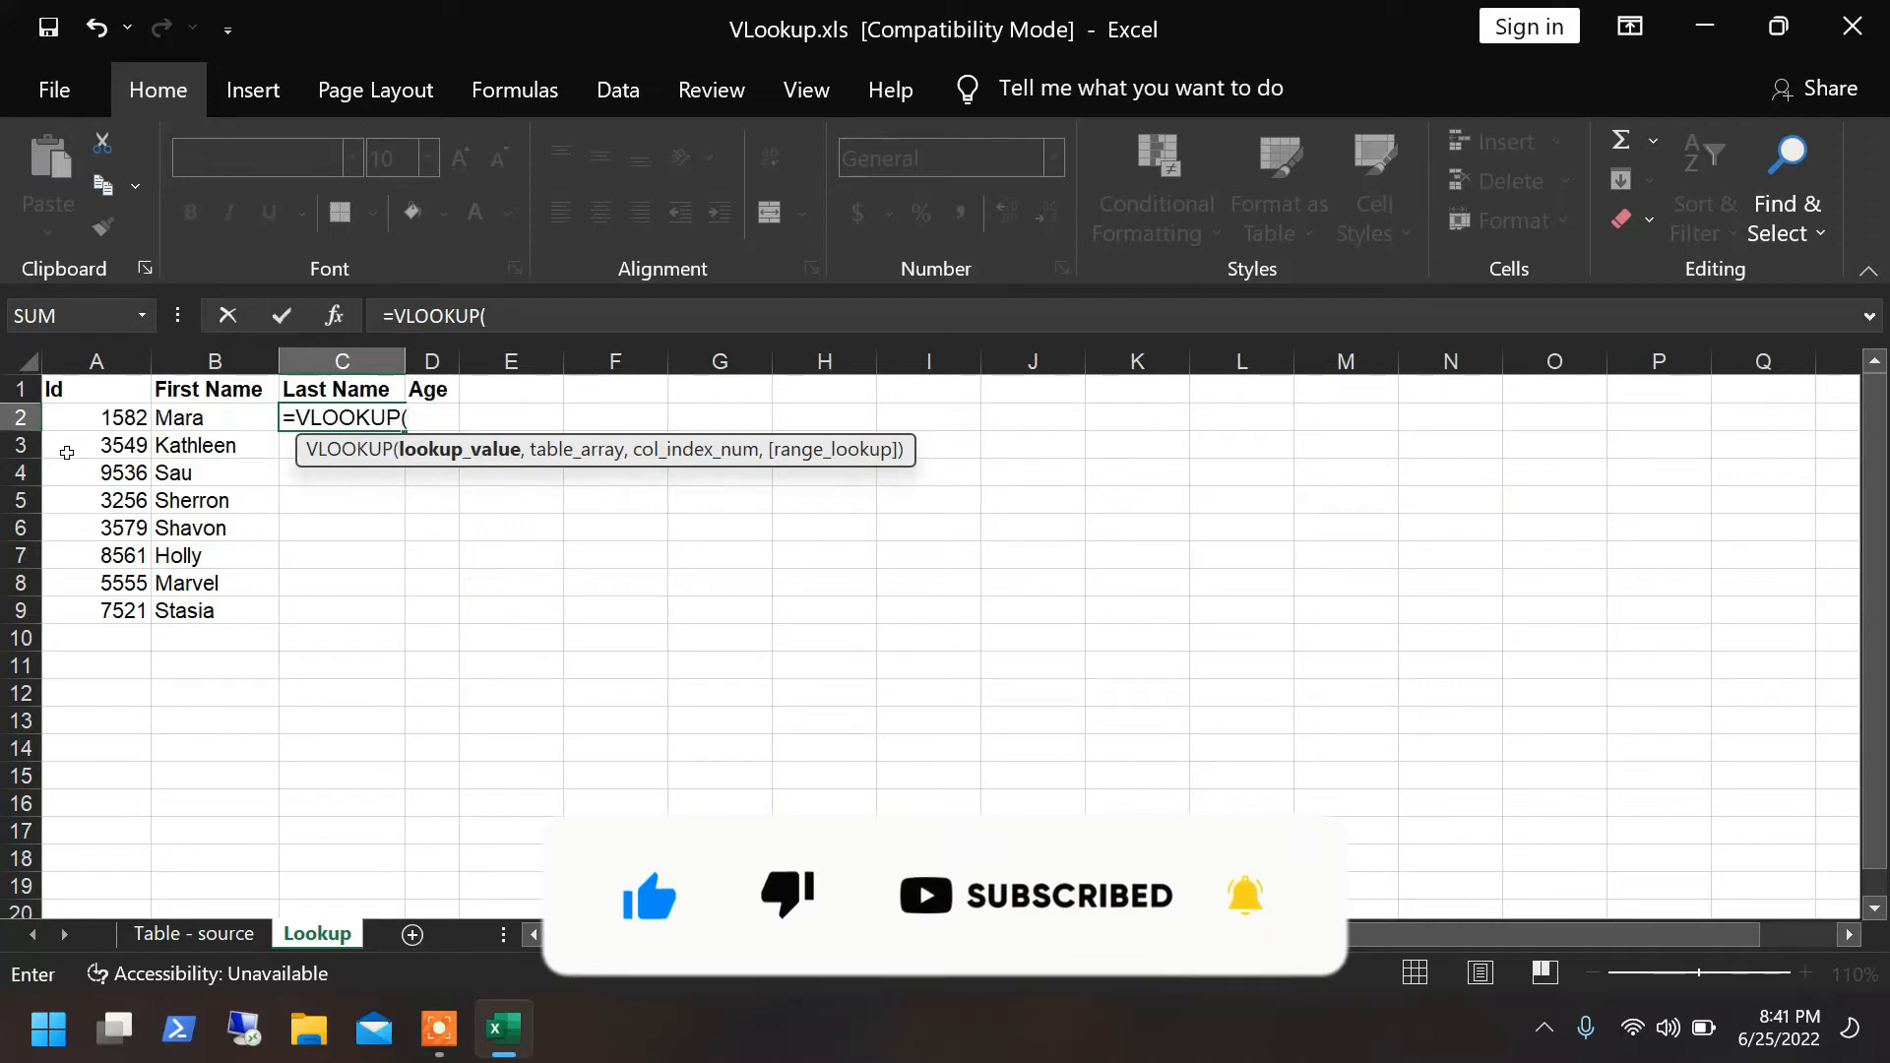
key(Left)
key(Left)
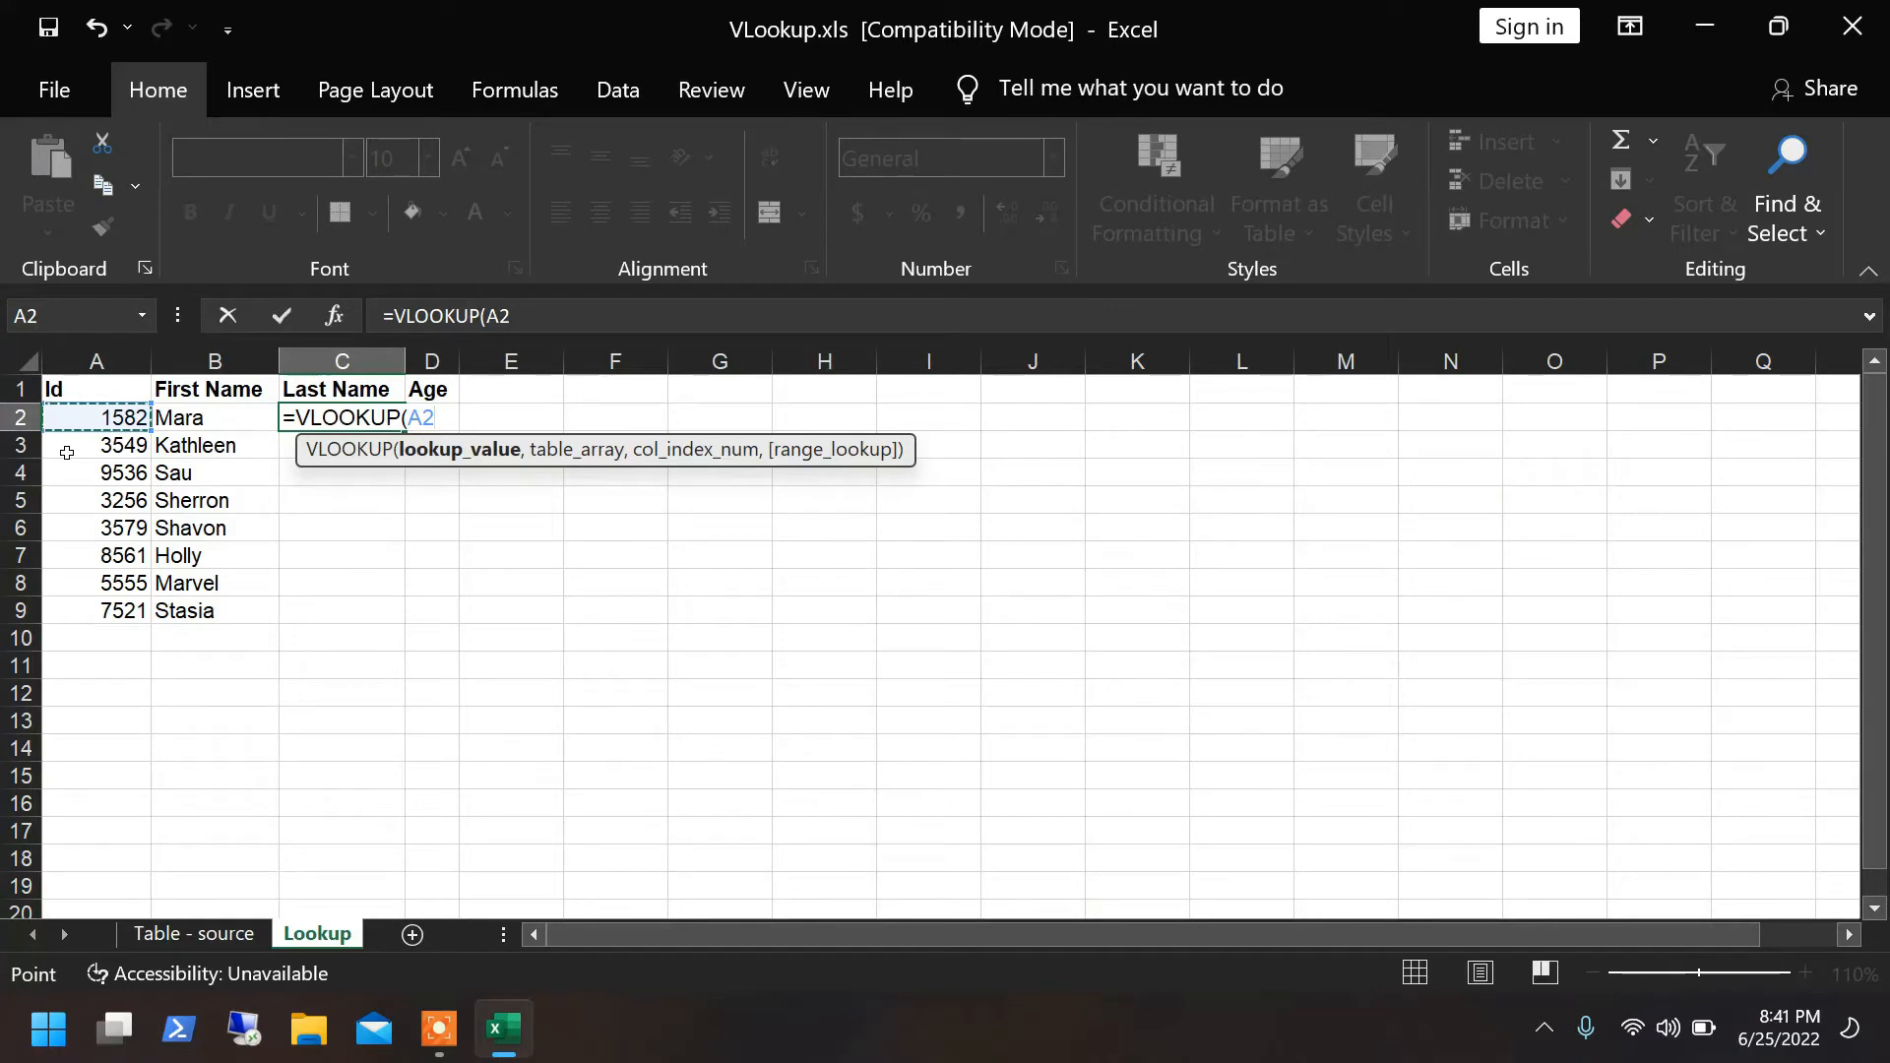
key(Right)
key(Left)
text(,)
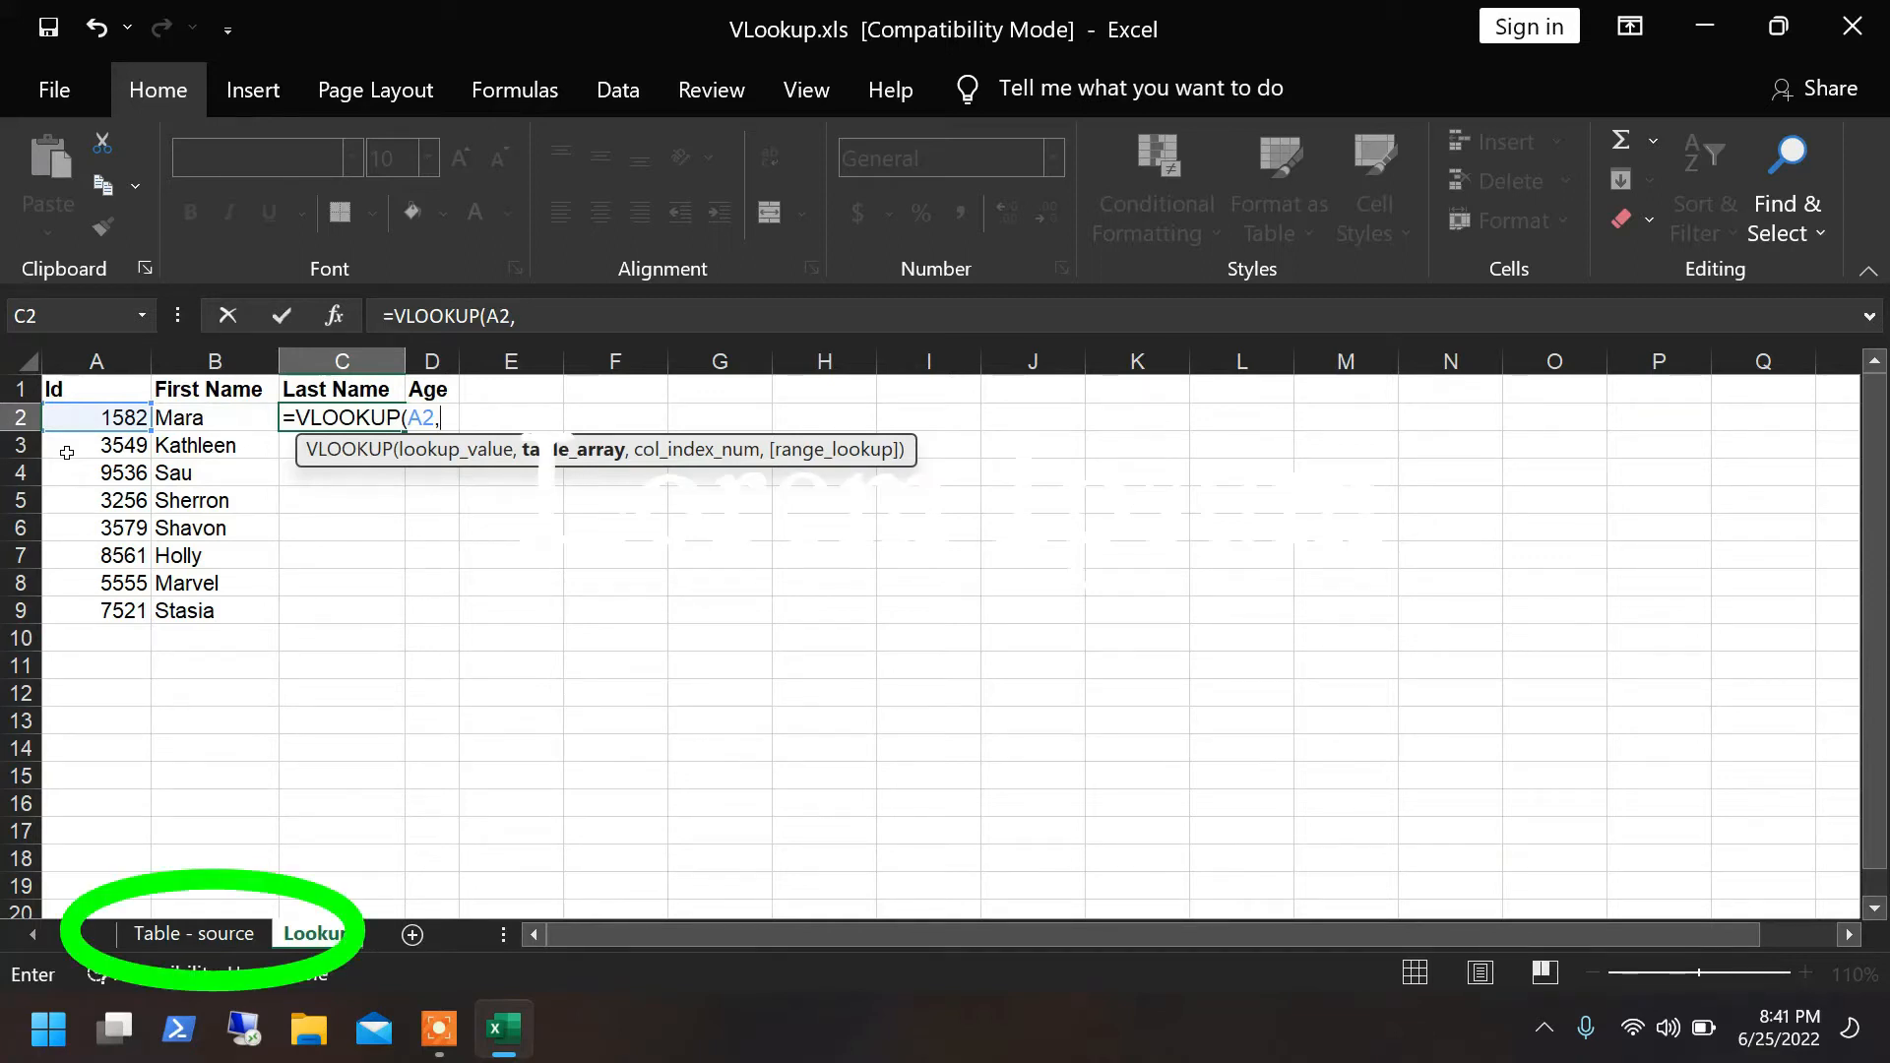
Start the VLOOKUP table array at cell A2 of the Table - source sheet.
key(ctrl+Page_Up)
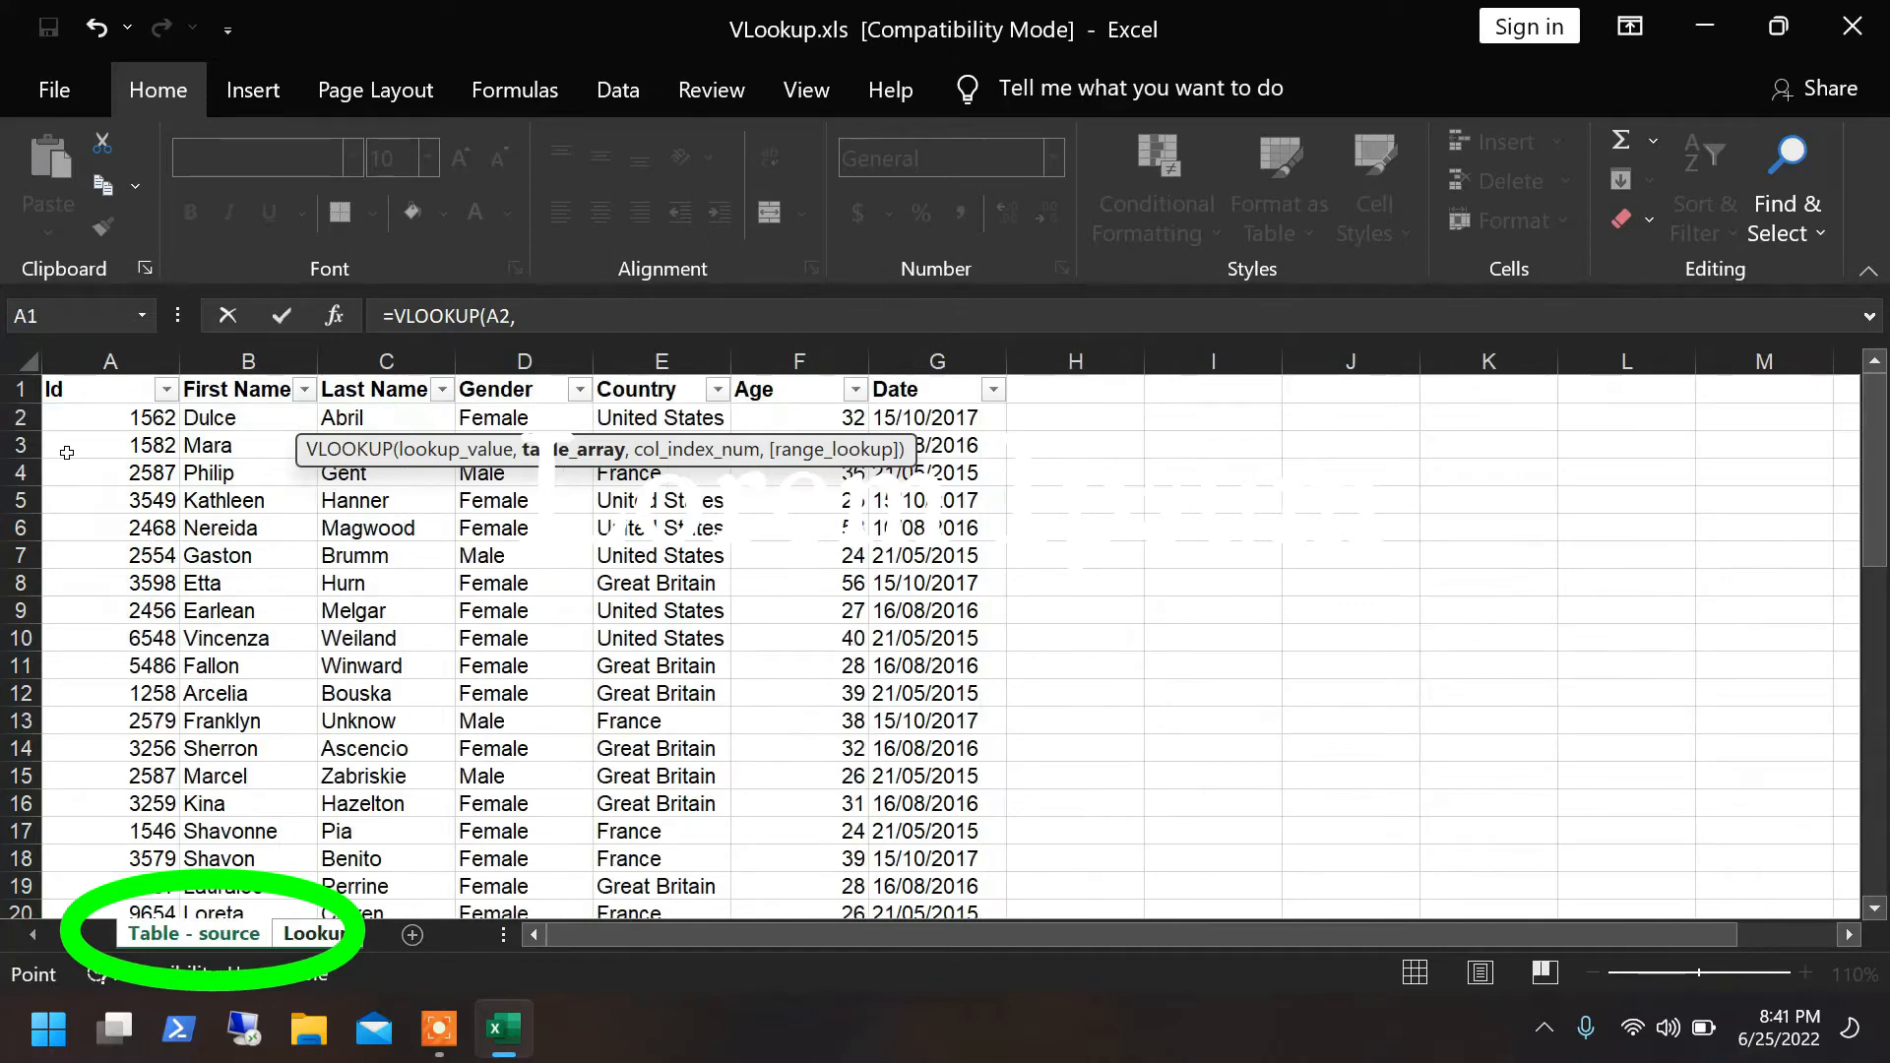
key(Up)
key(Down)
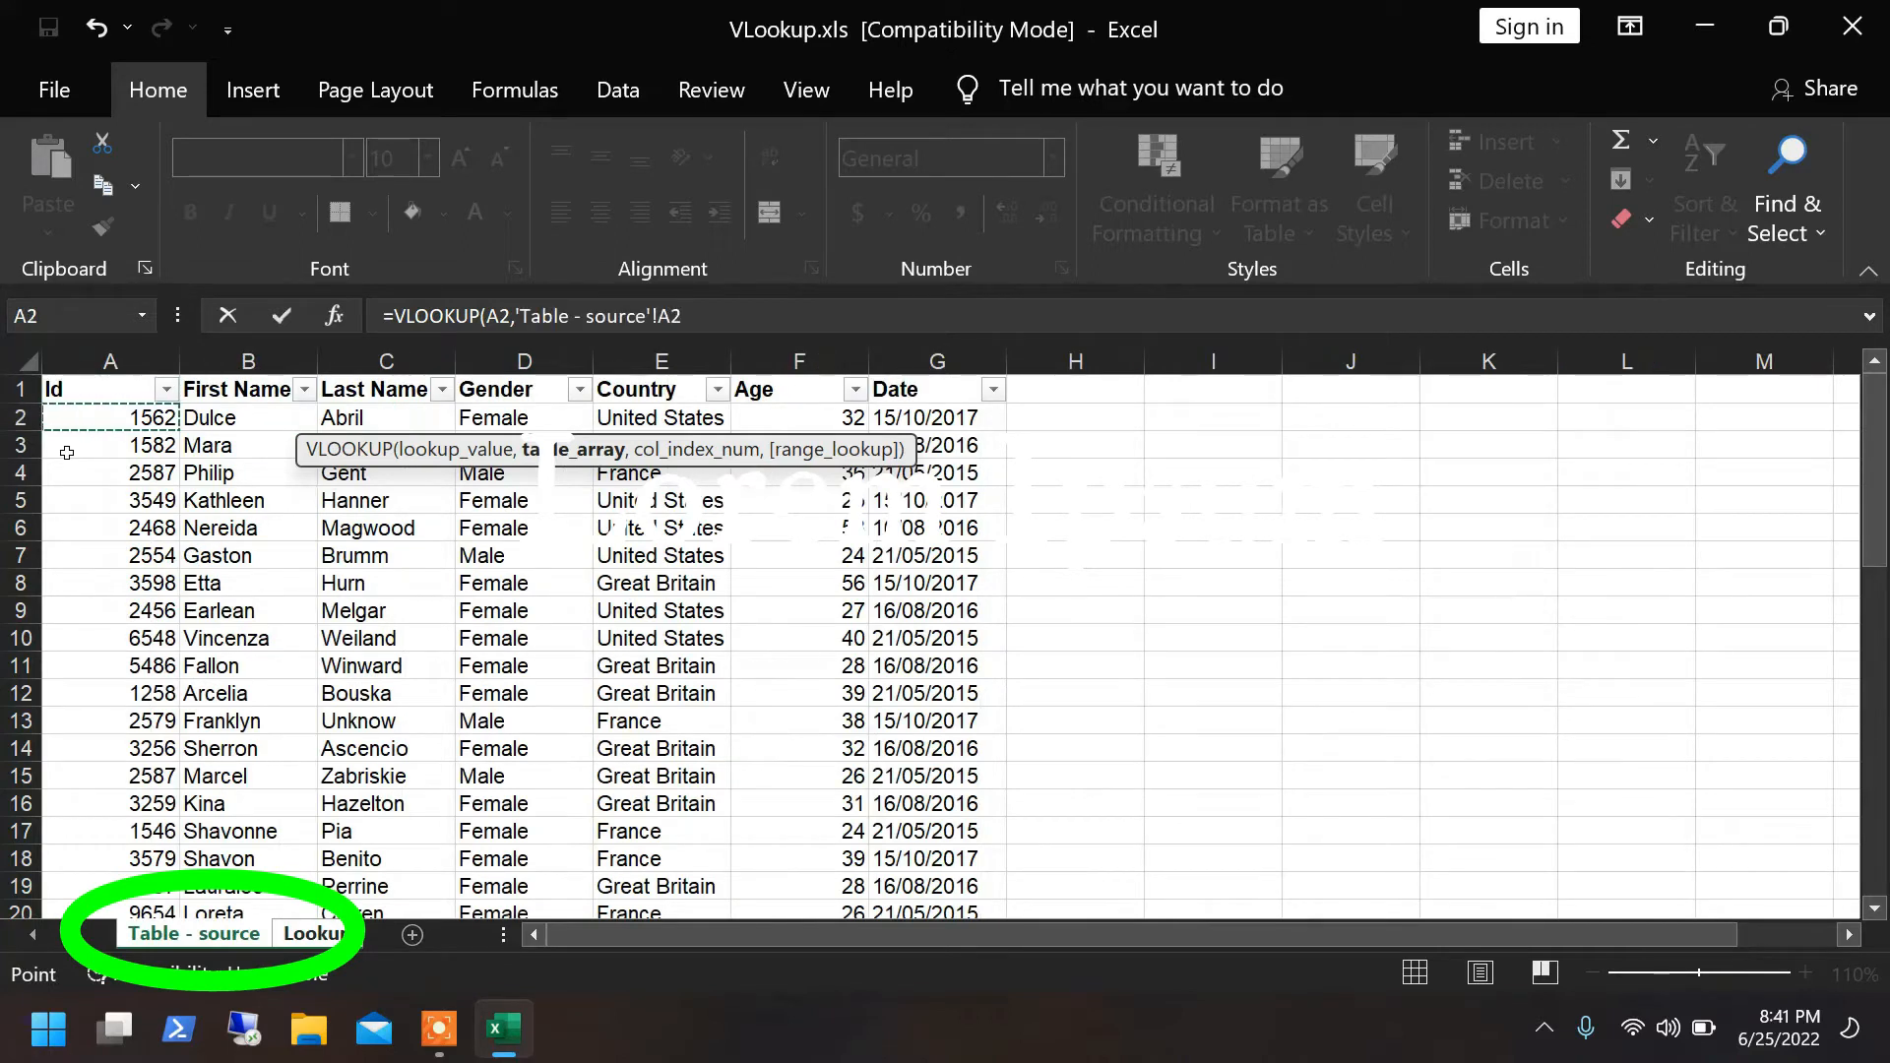
key(shift+Right)
key(shift+Right)
key(shift+Right)
key(shift+Right)
key(shift+Right)
key(shift+Right)
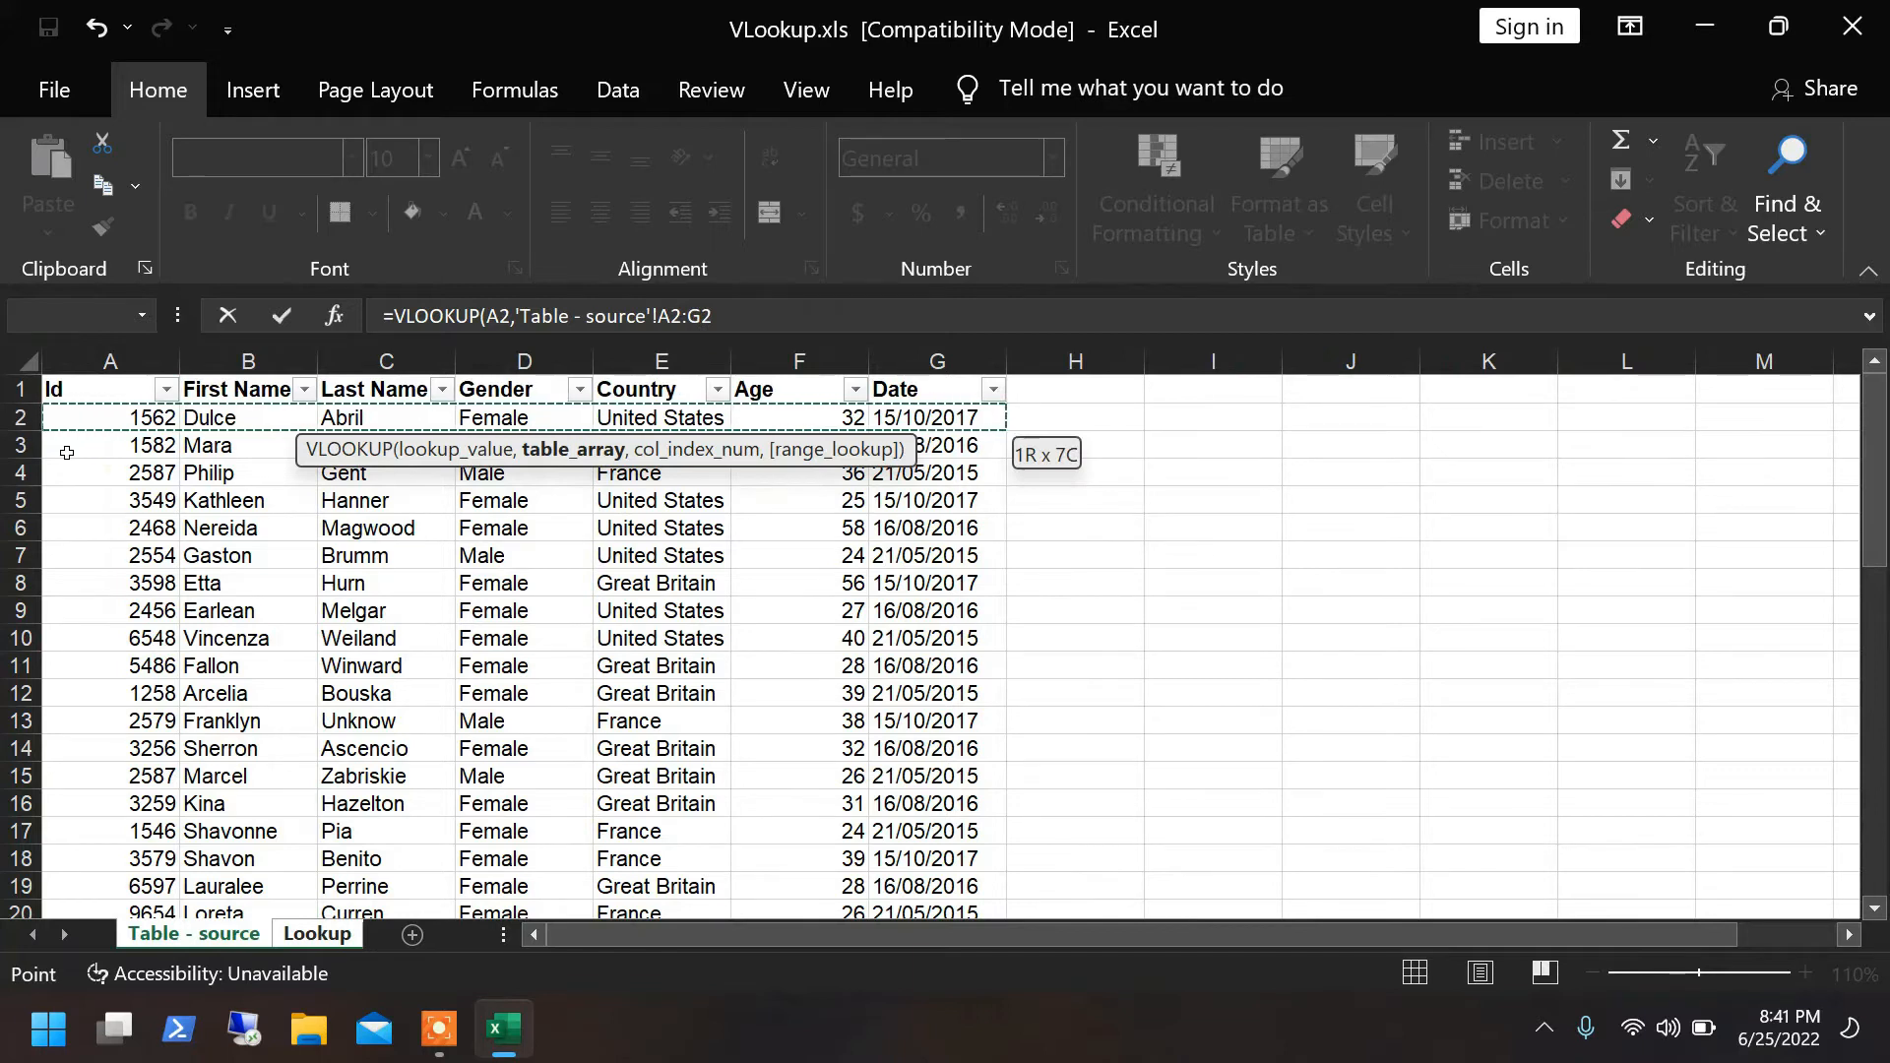
key(ctrl+shift+Down)
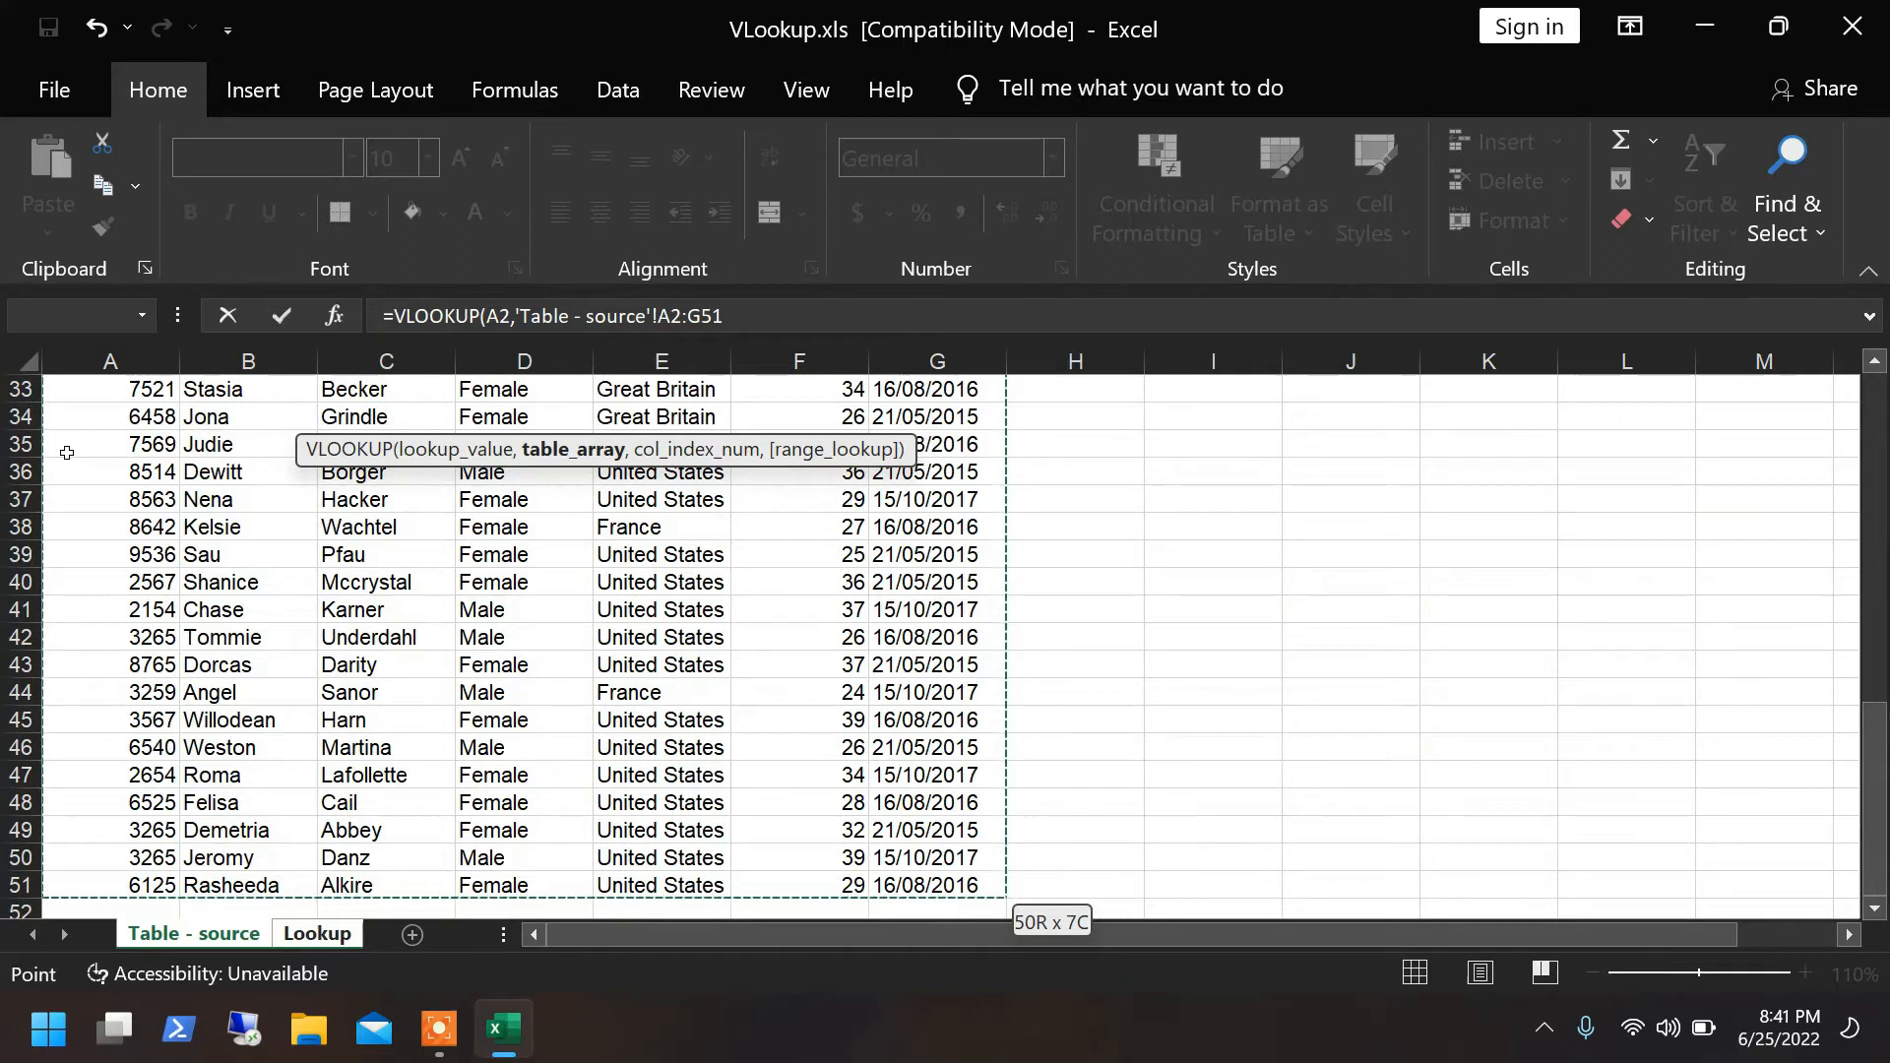
key(shift+Up)
key(shift+Up)
key(ctrl+shift+Up)
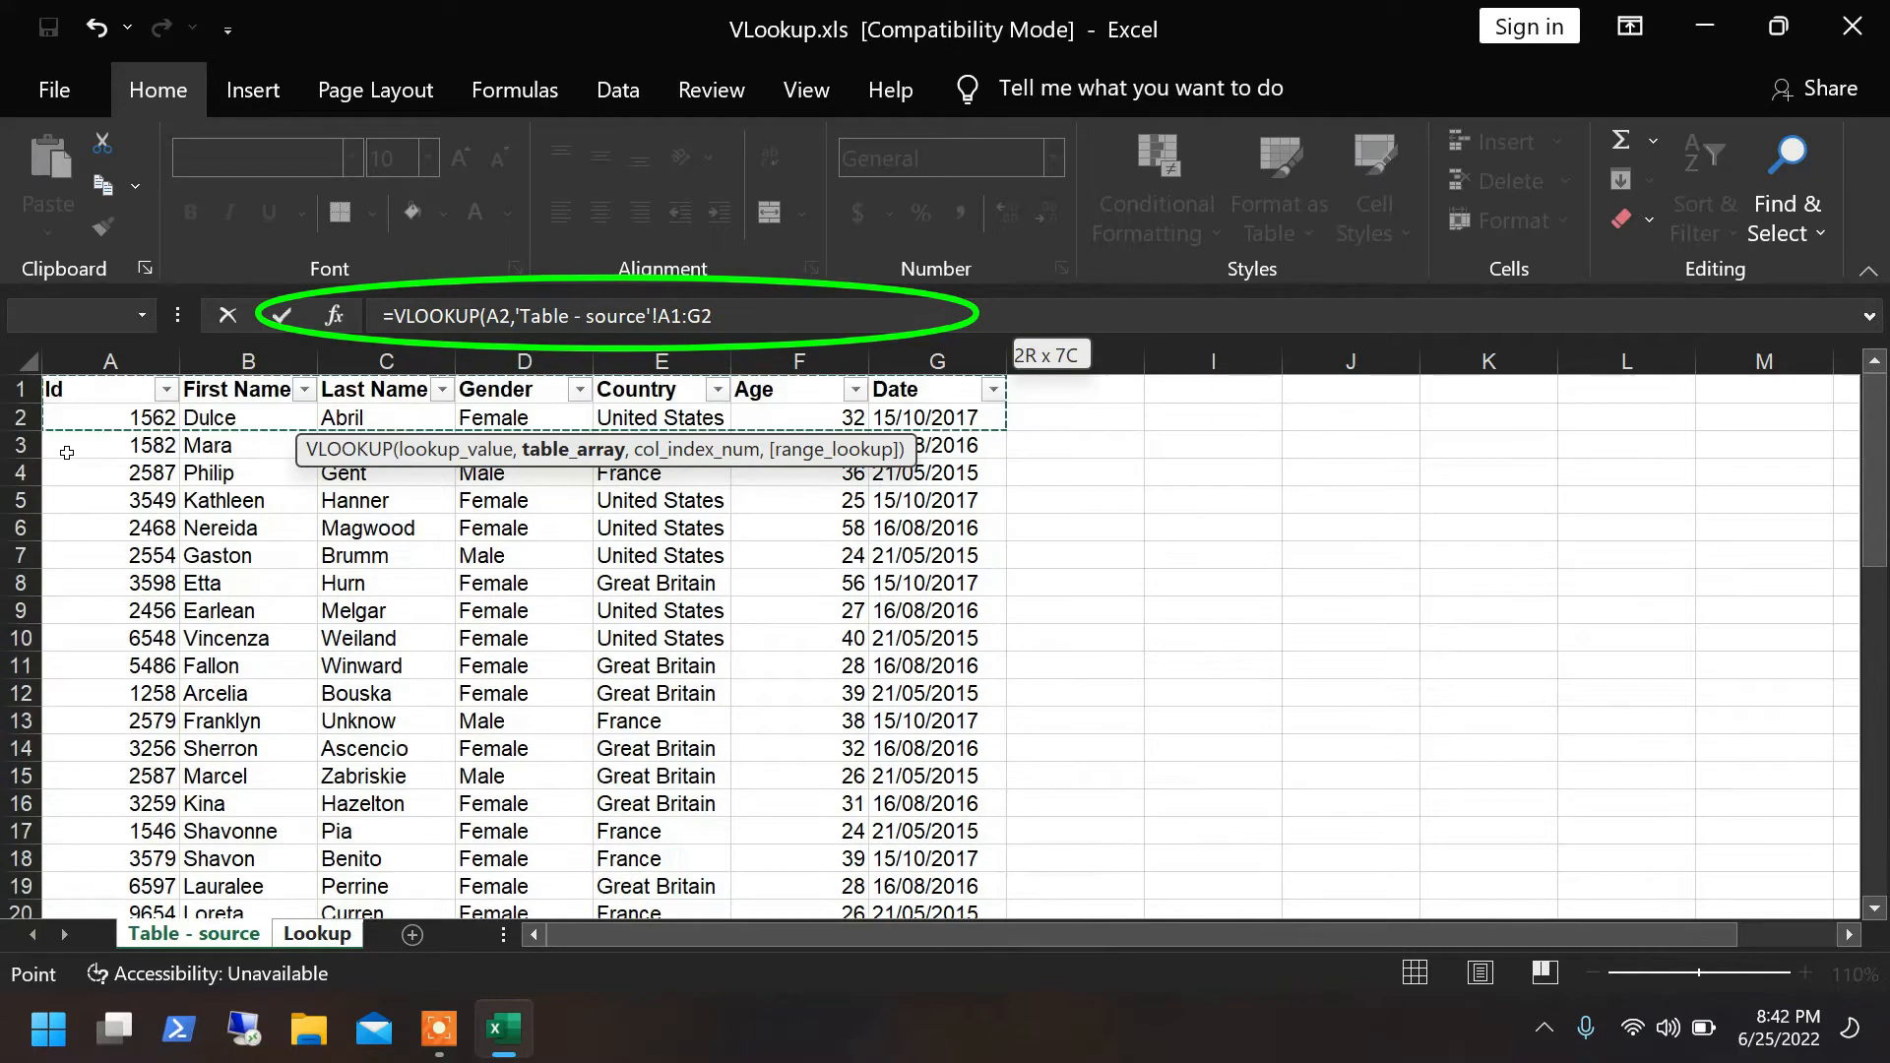
key(Up)
key(Down)
Extend the table array from A2 across to column G and down to the last data row, giving A2:G51.
key(shift+Right)
key(shift+Right)
key(shift+Right)
key(shift+Right)
key(shift+Right)
key(shift+Right)
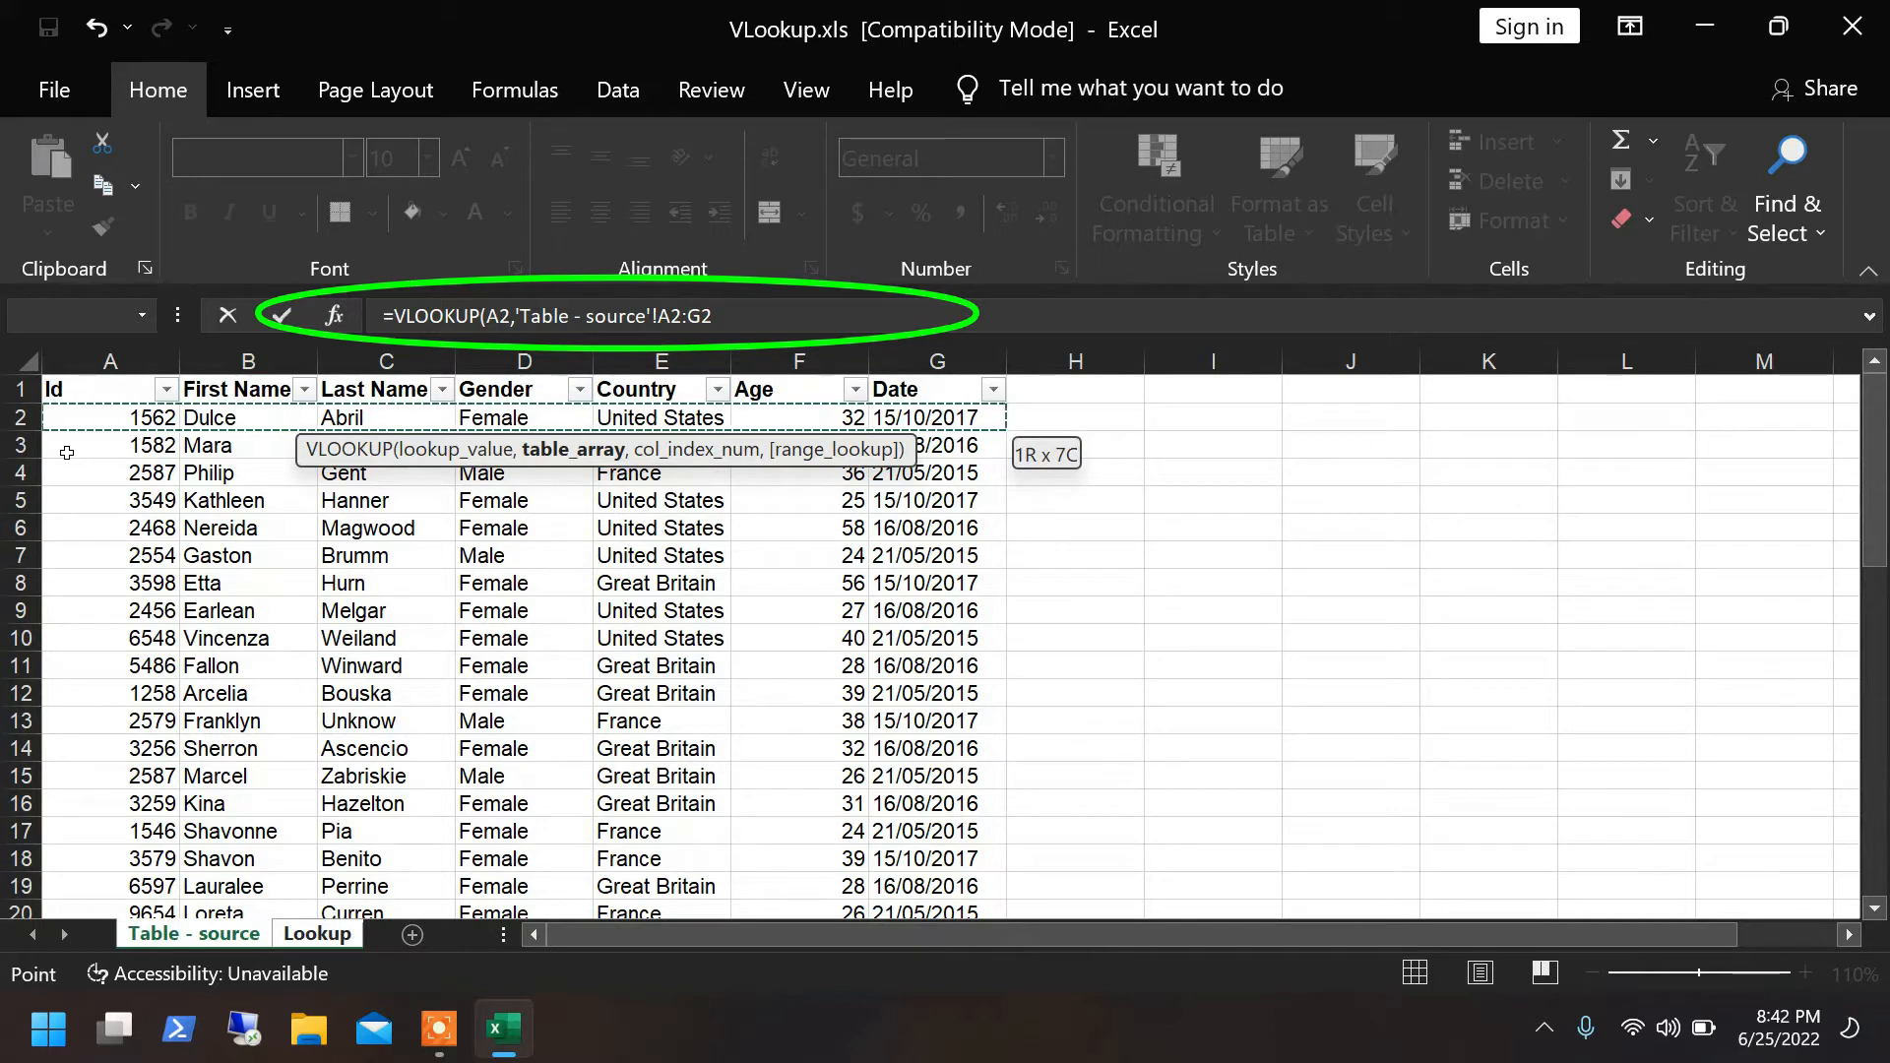
key(ctrl+shift+Down)
key(ctrl+shift+Down)
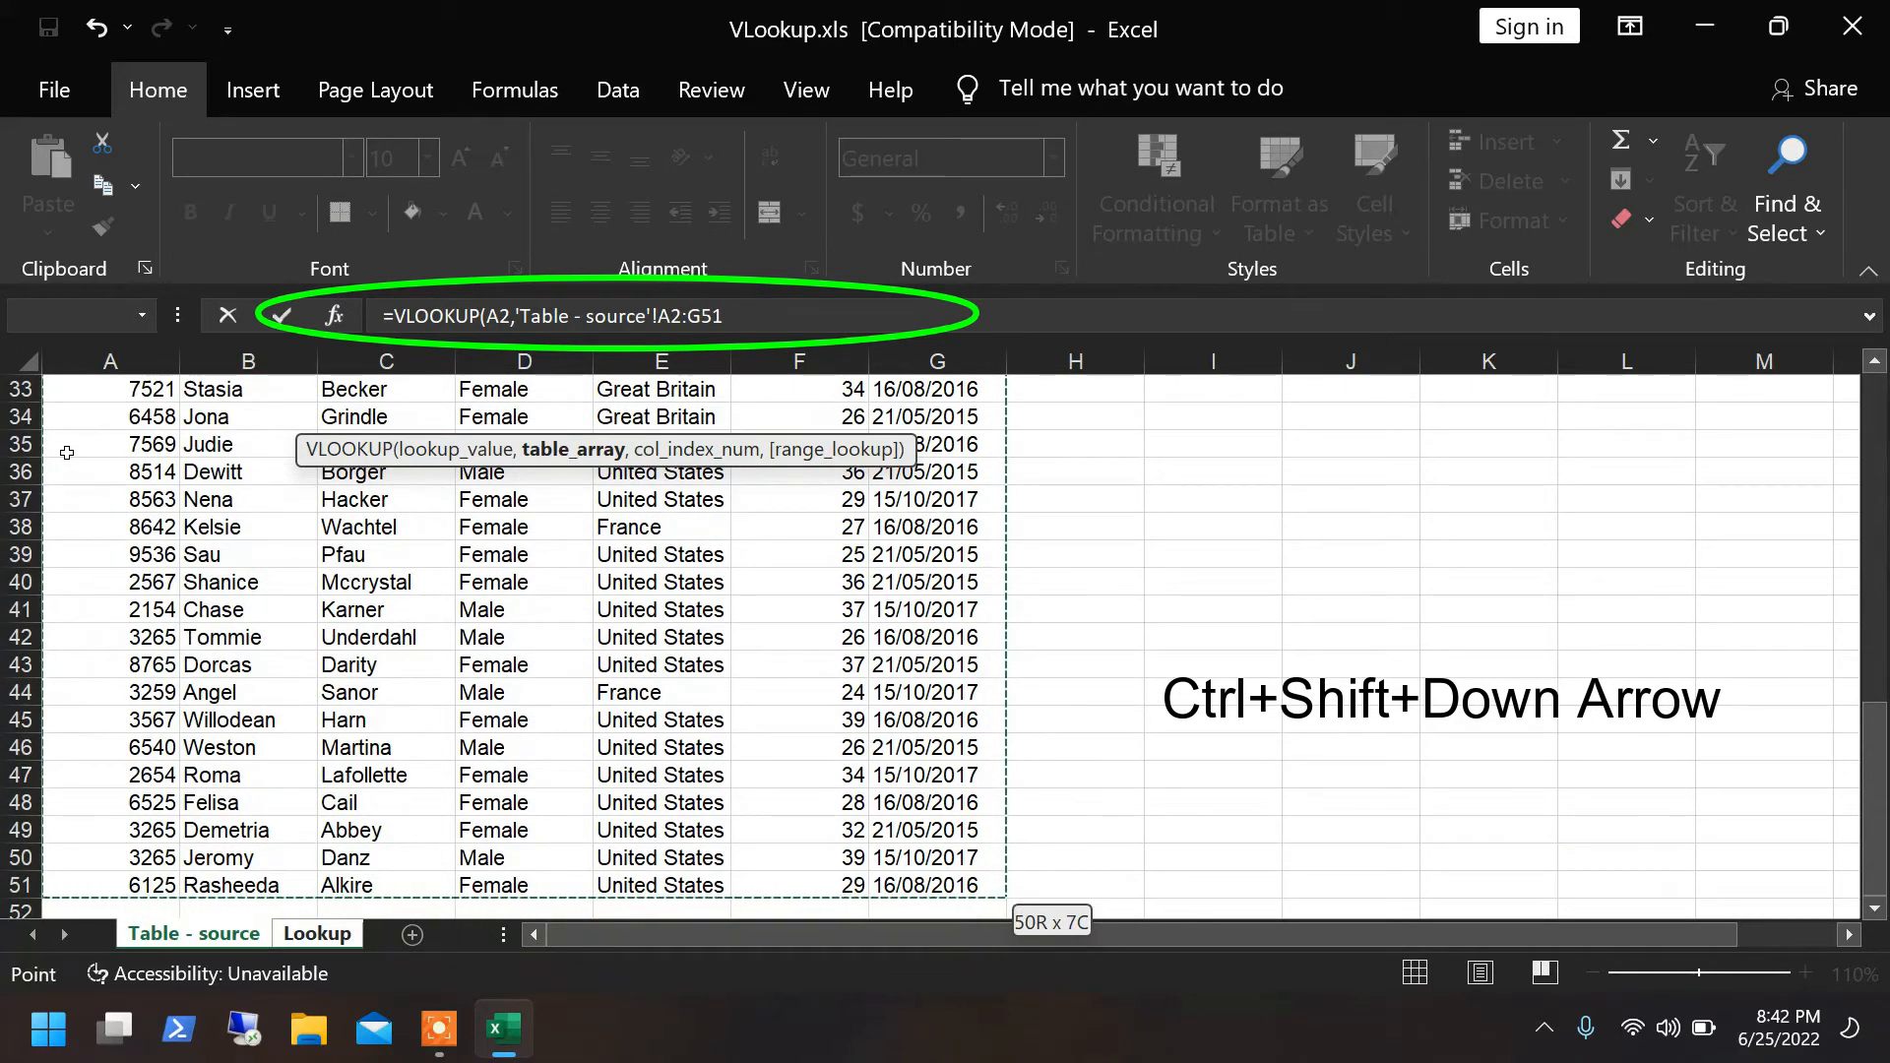
Finish the VLOOKUP formula in C2 with column index 3 and exact match 0, and enter it.
text(,)
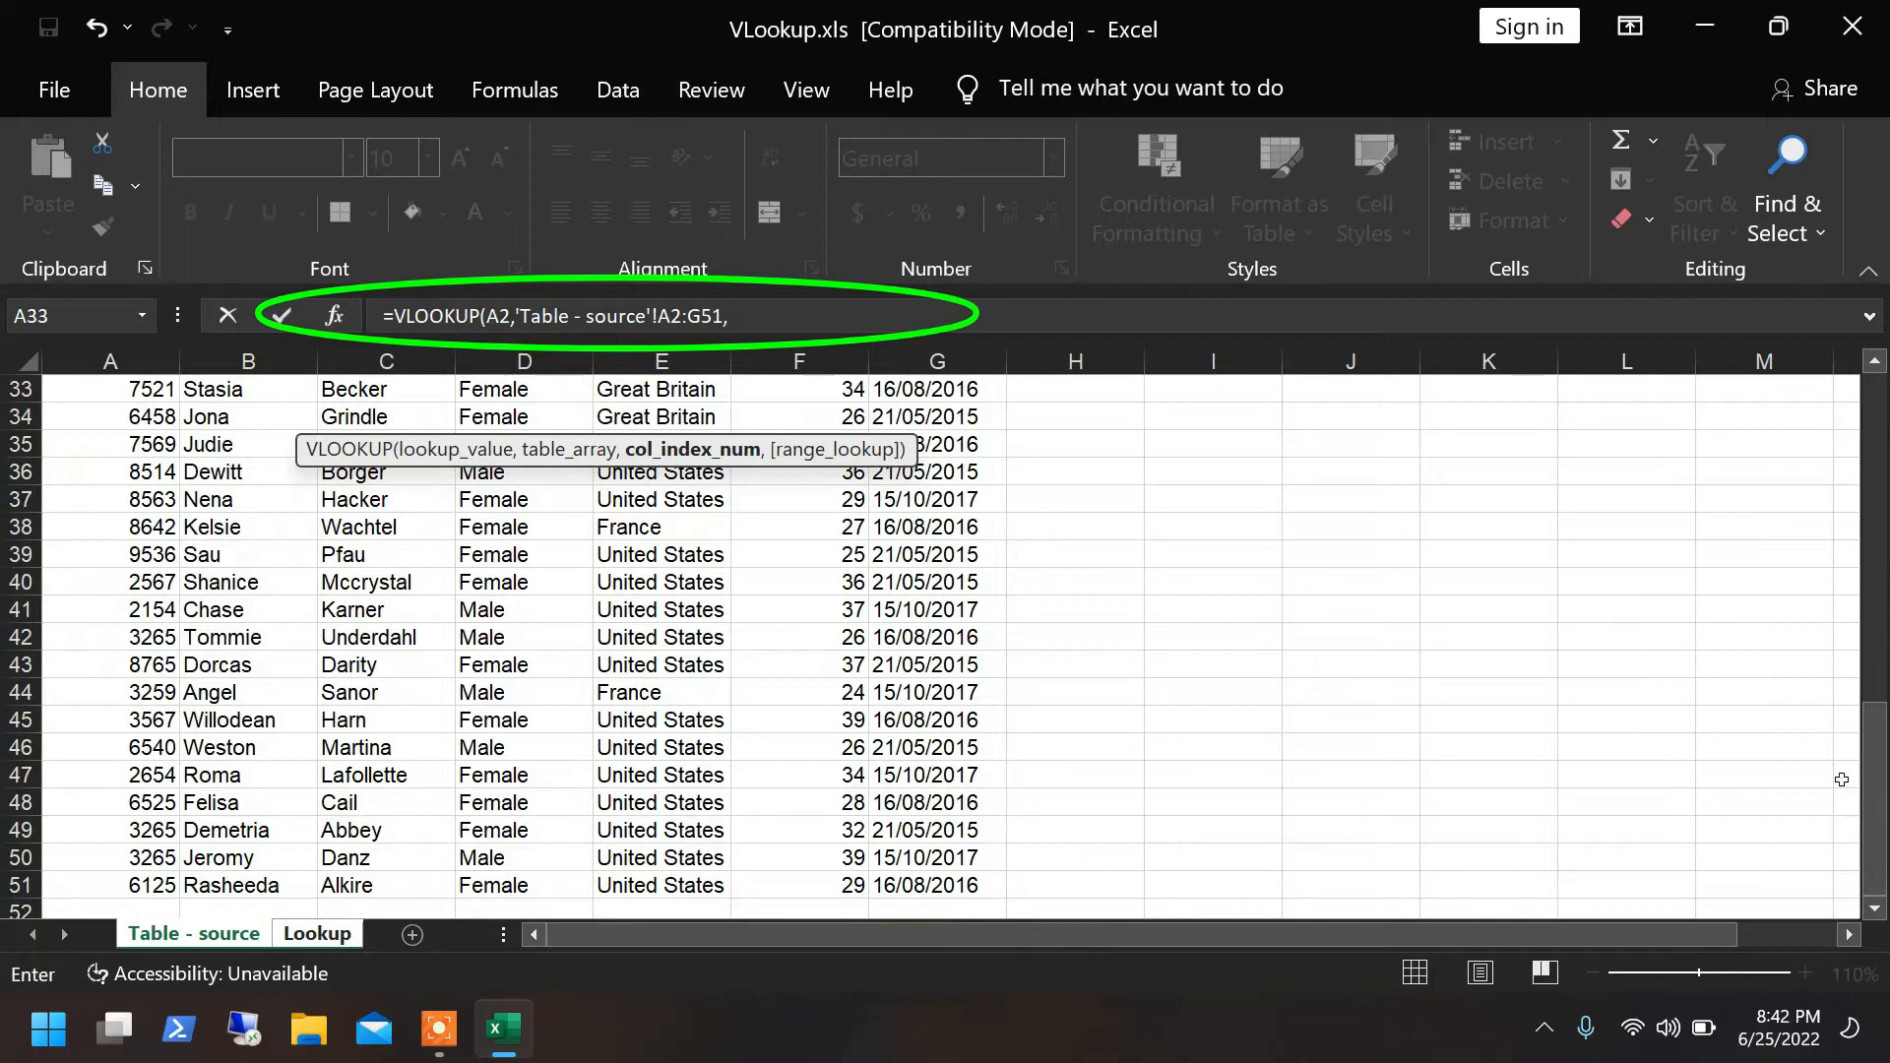
drag(1876, 799, 1872, 425)
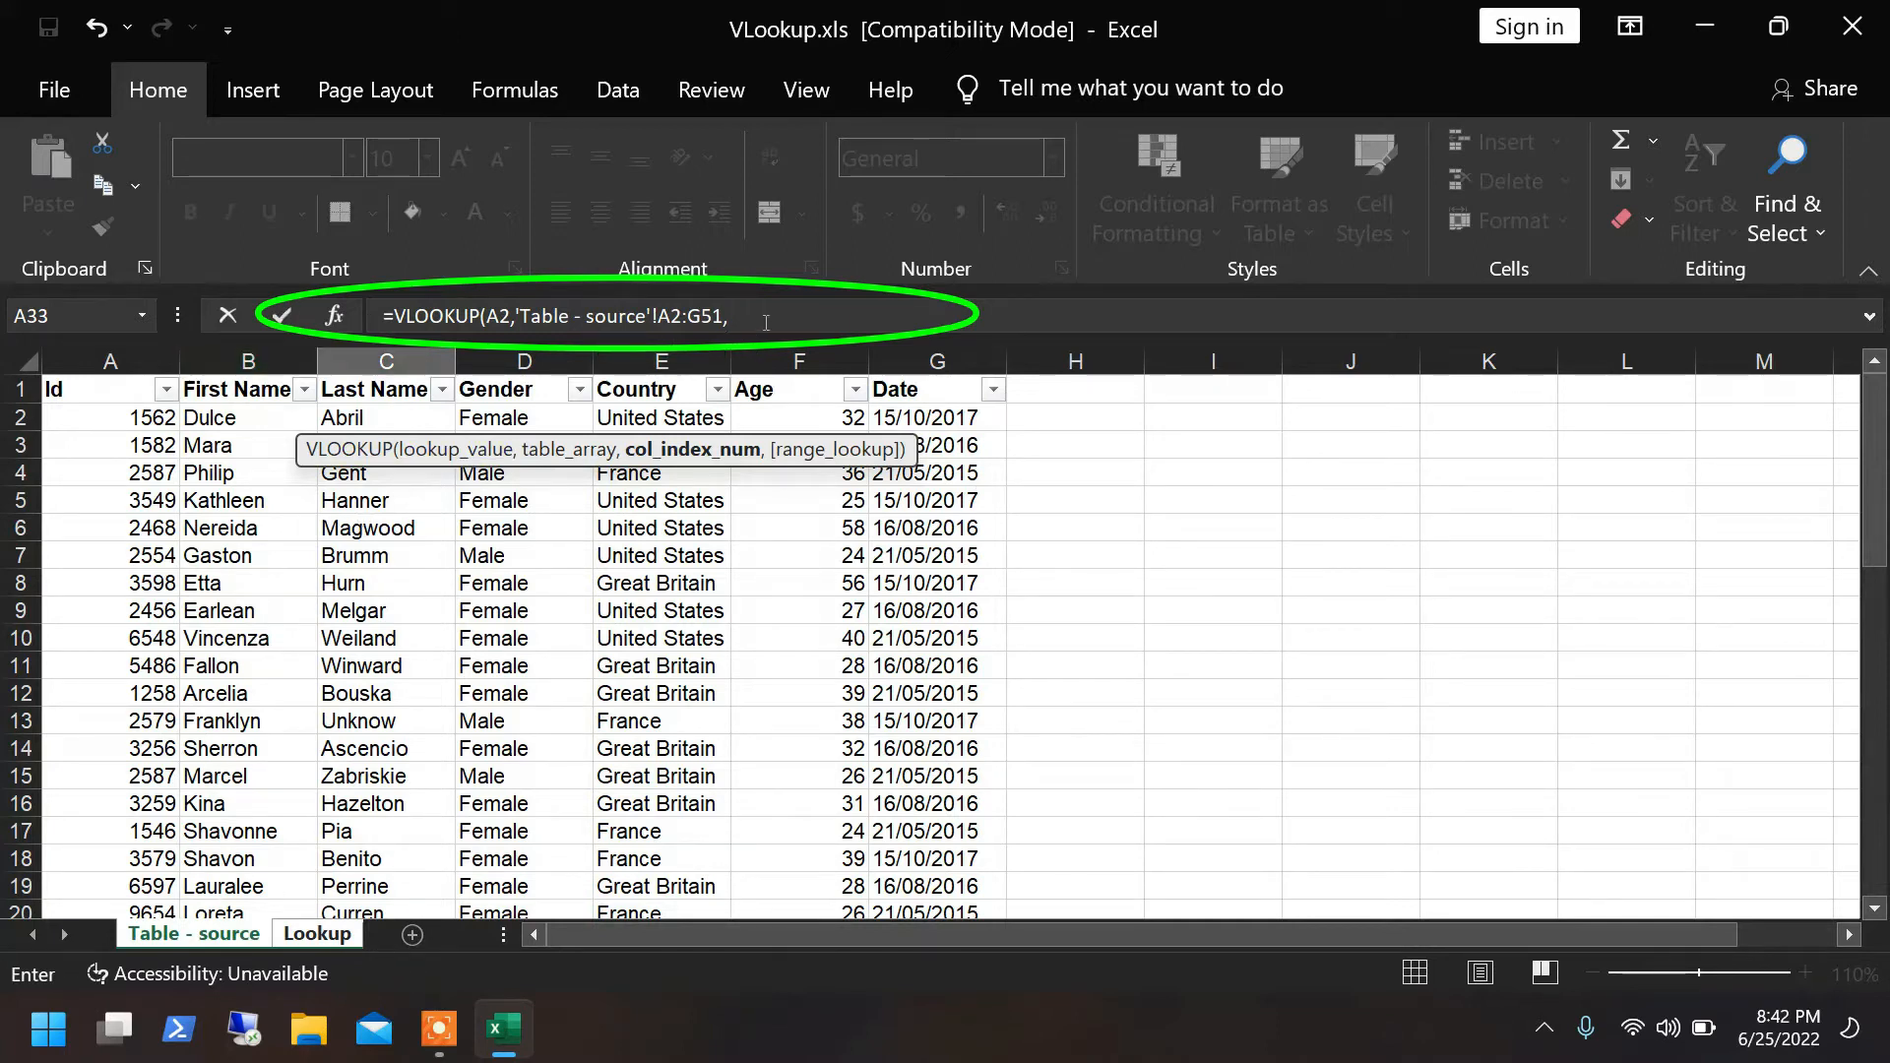
click(766, 322)
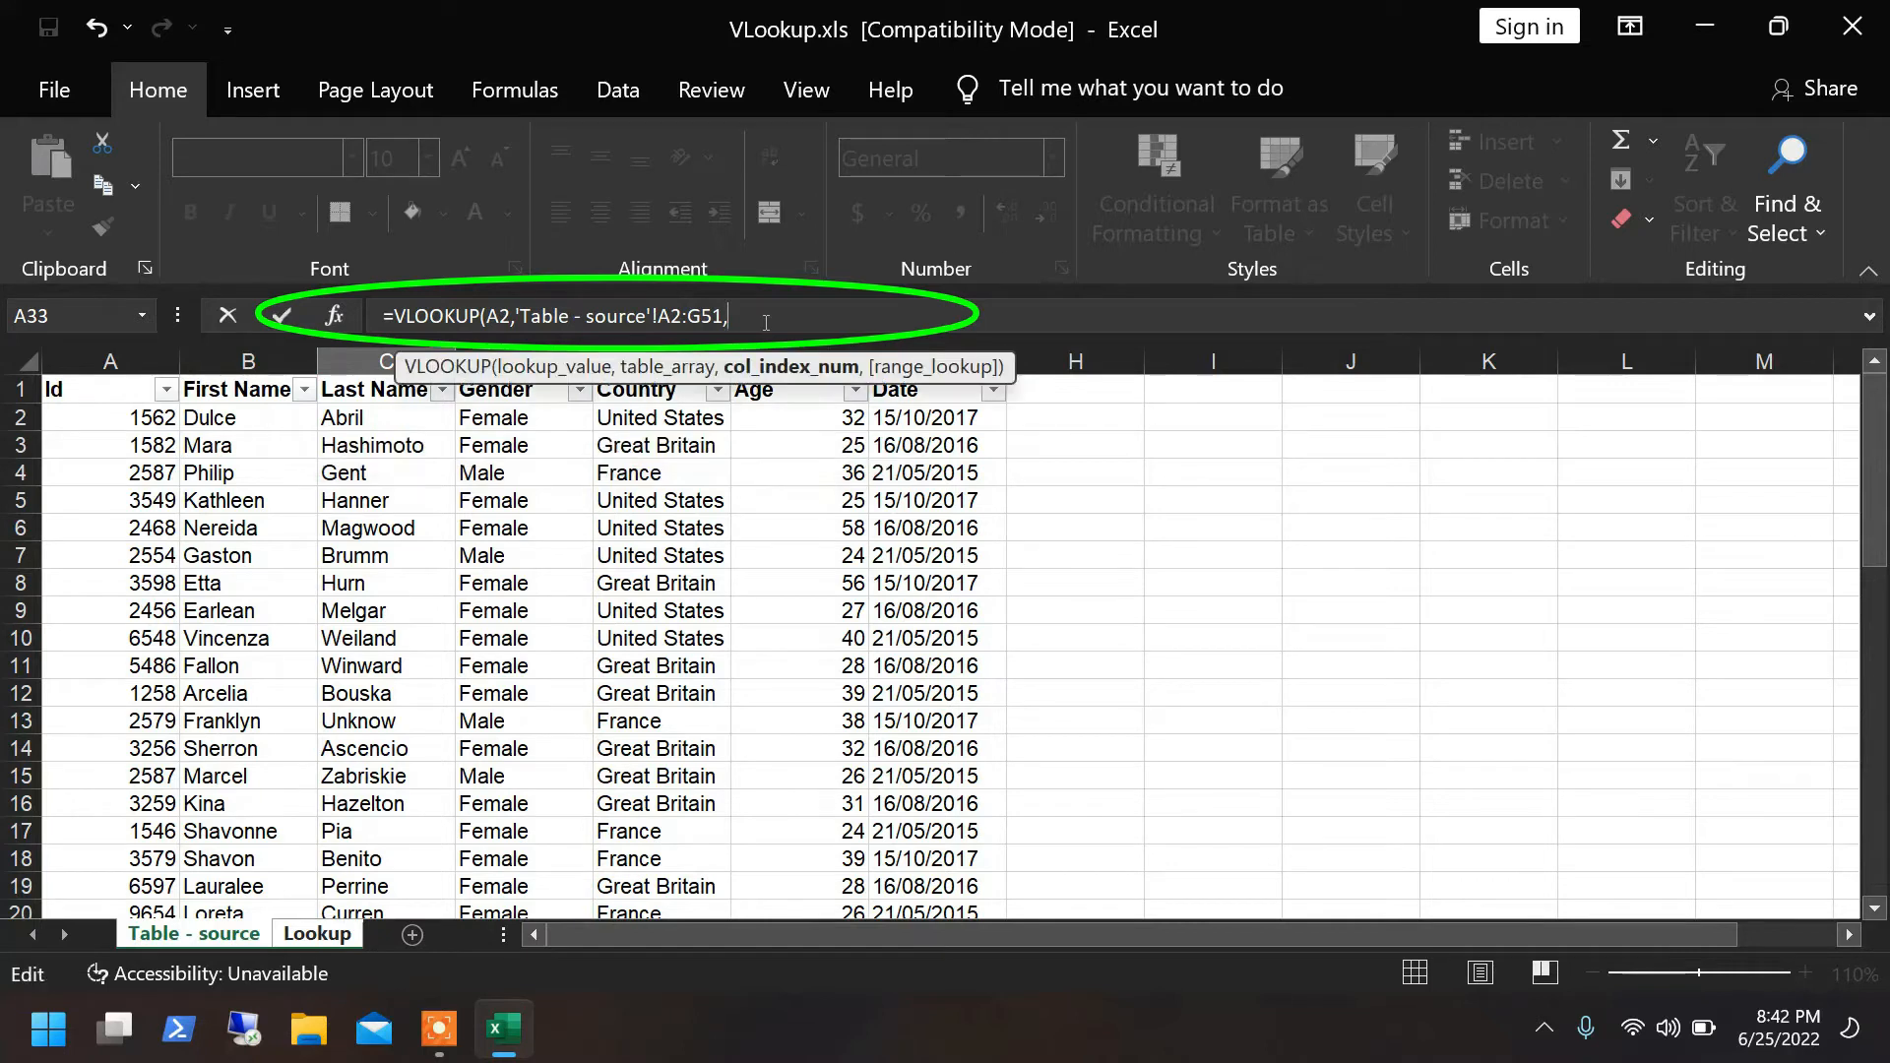
text(3,0)
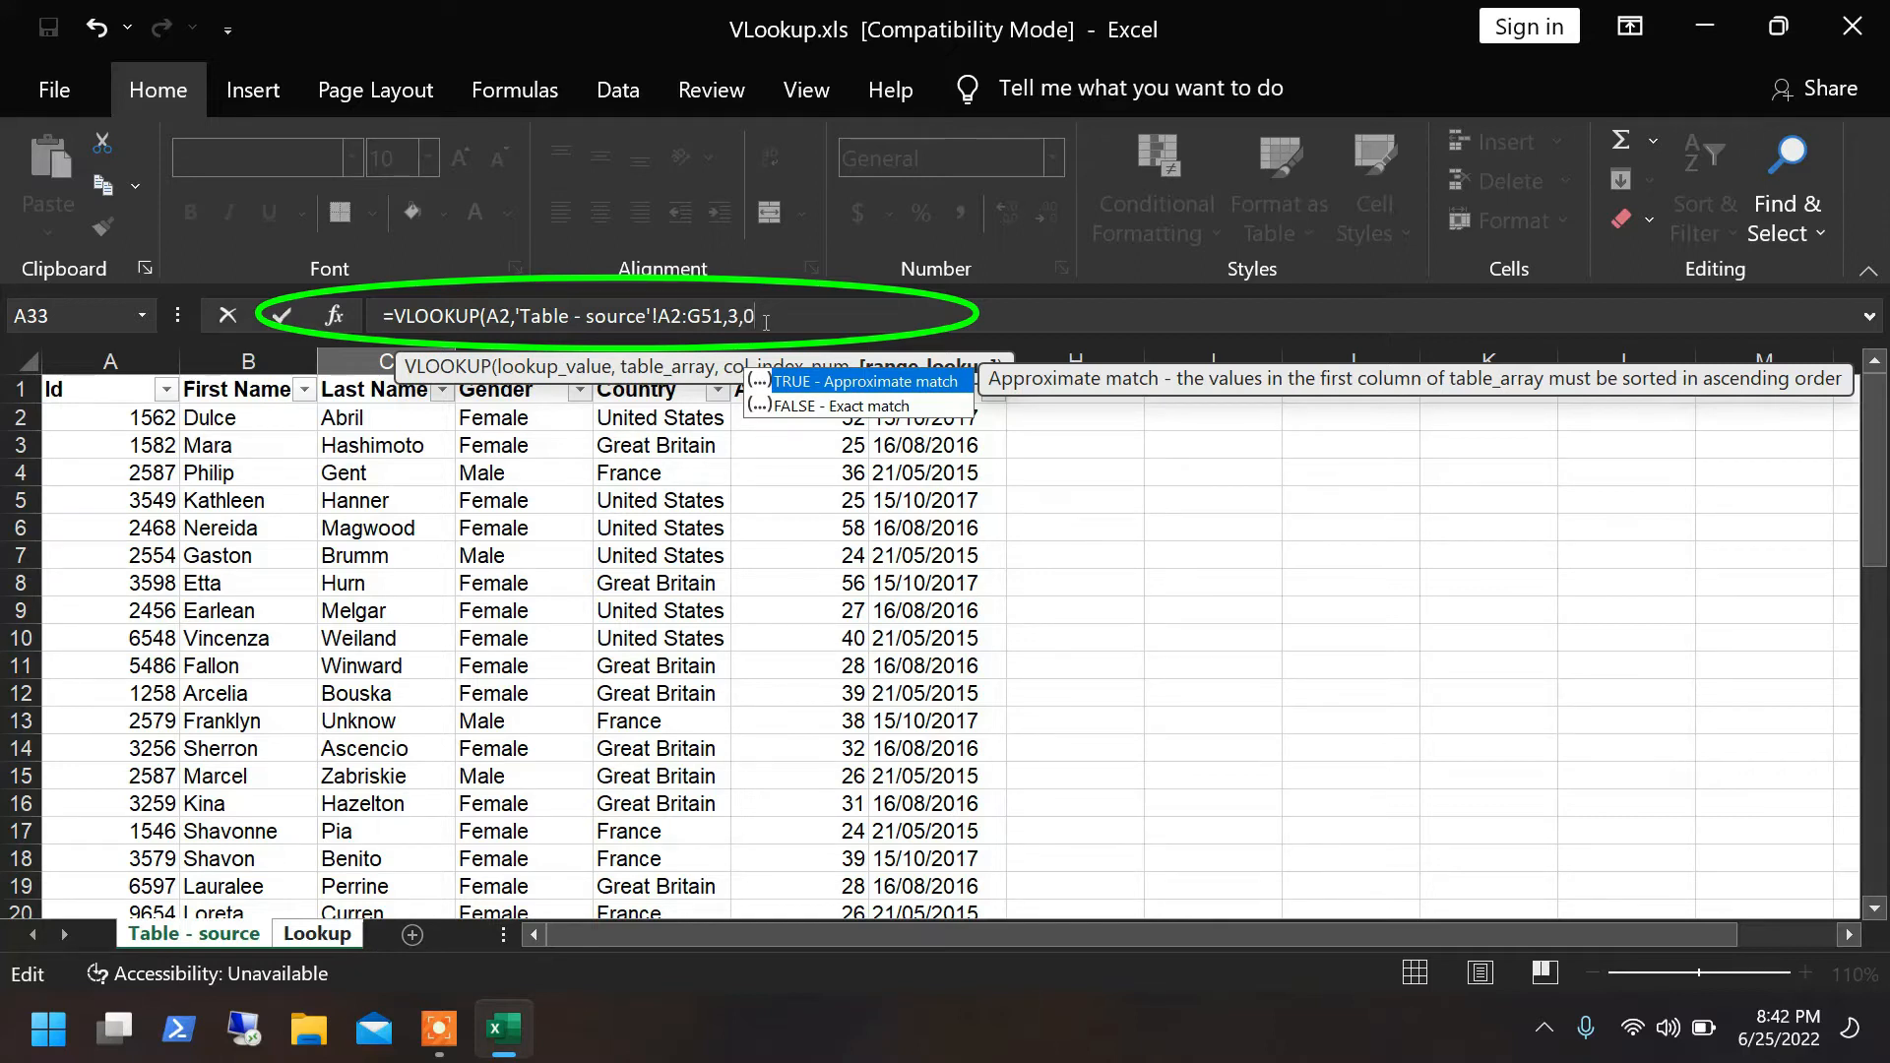
text(FALSE)
key(BackSpace)
key(BackSpace)
key(BackSpace)
key(BackSpace)
key(BackSpace)
text(0))
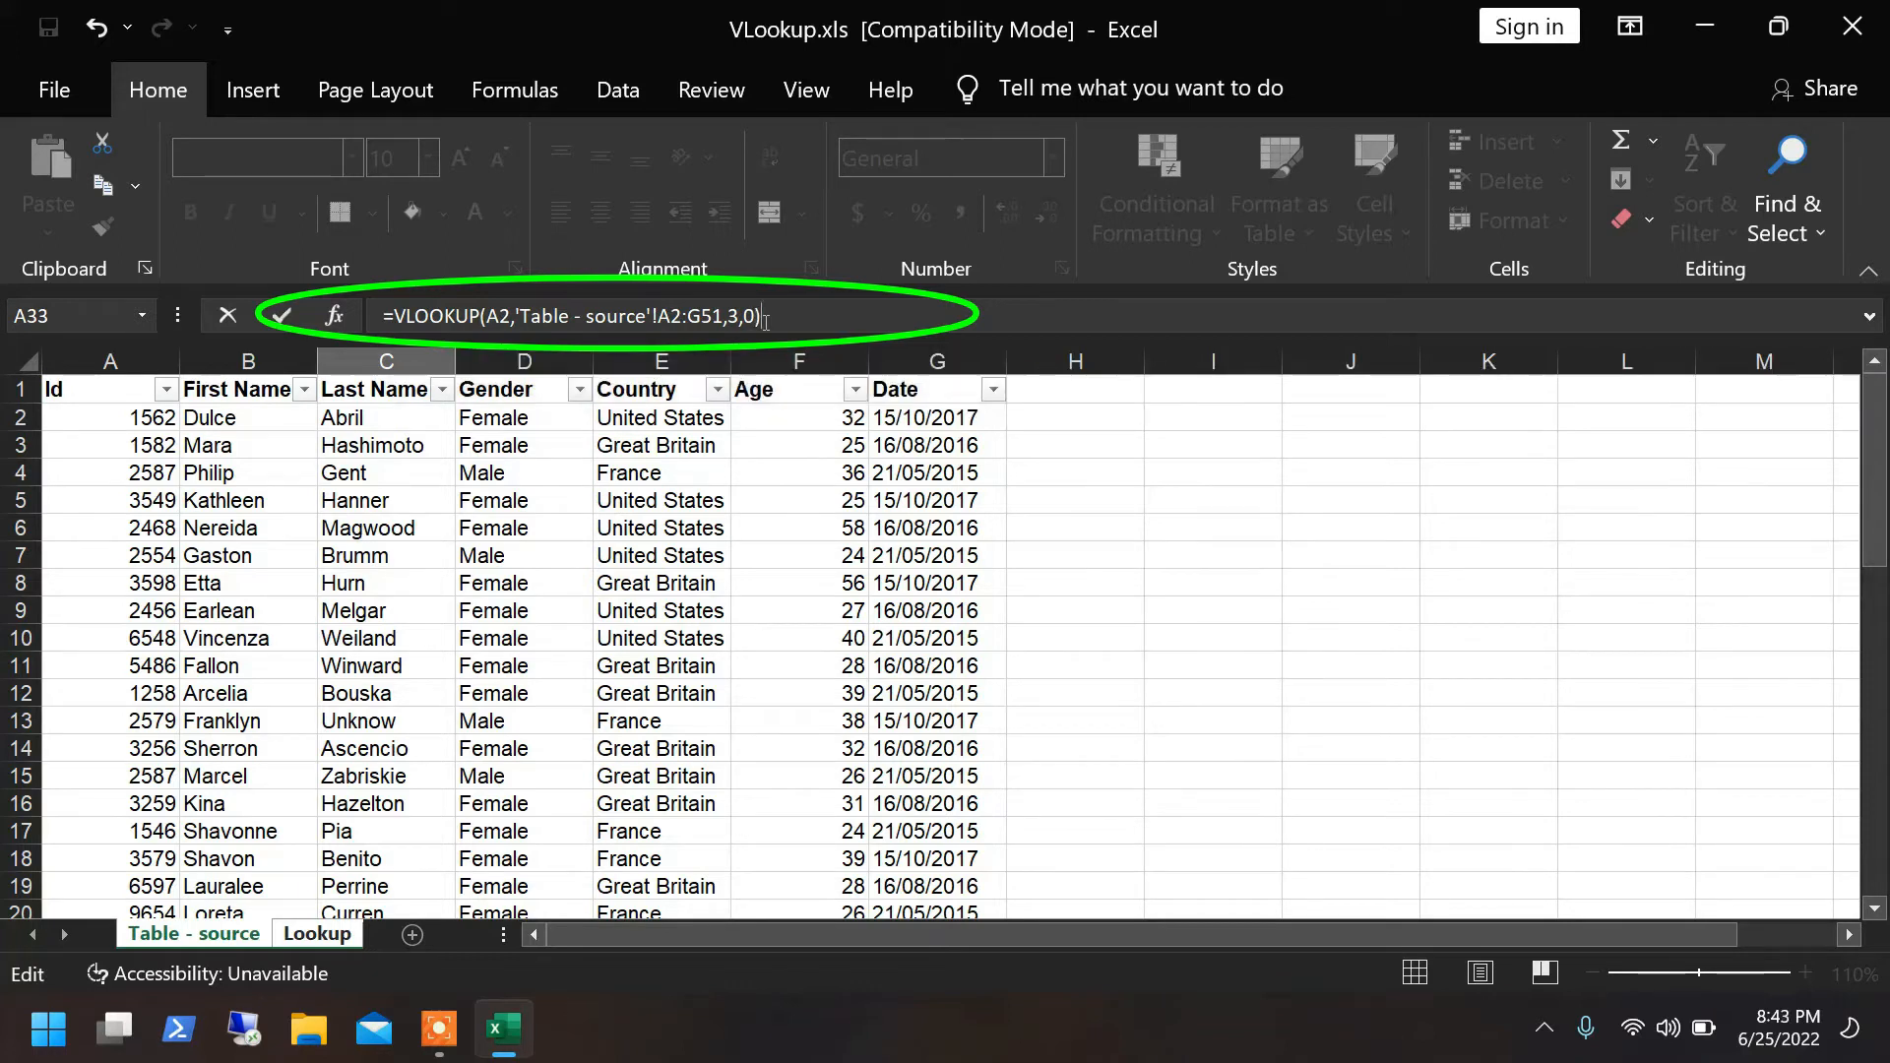
key(Return)
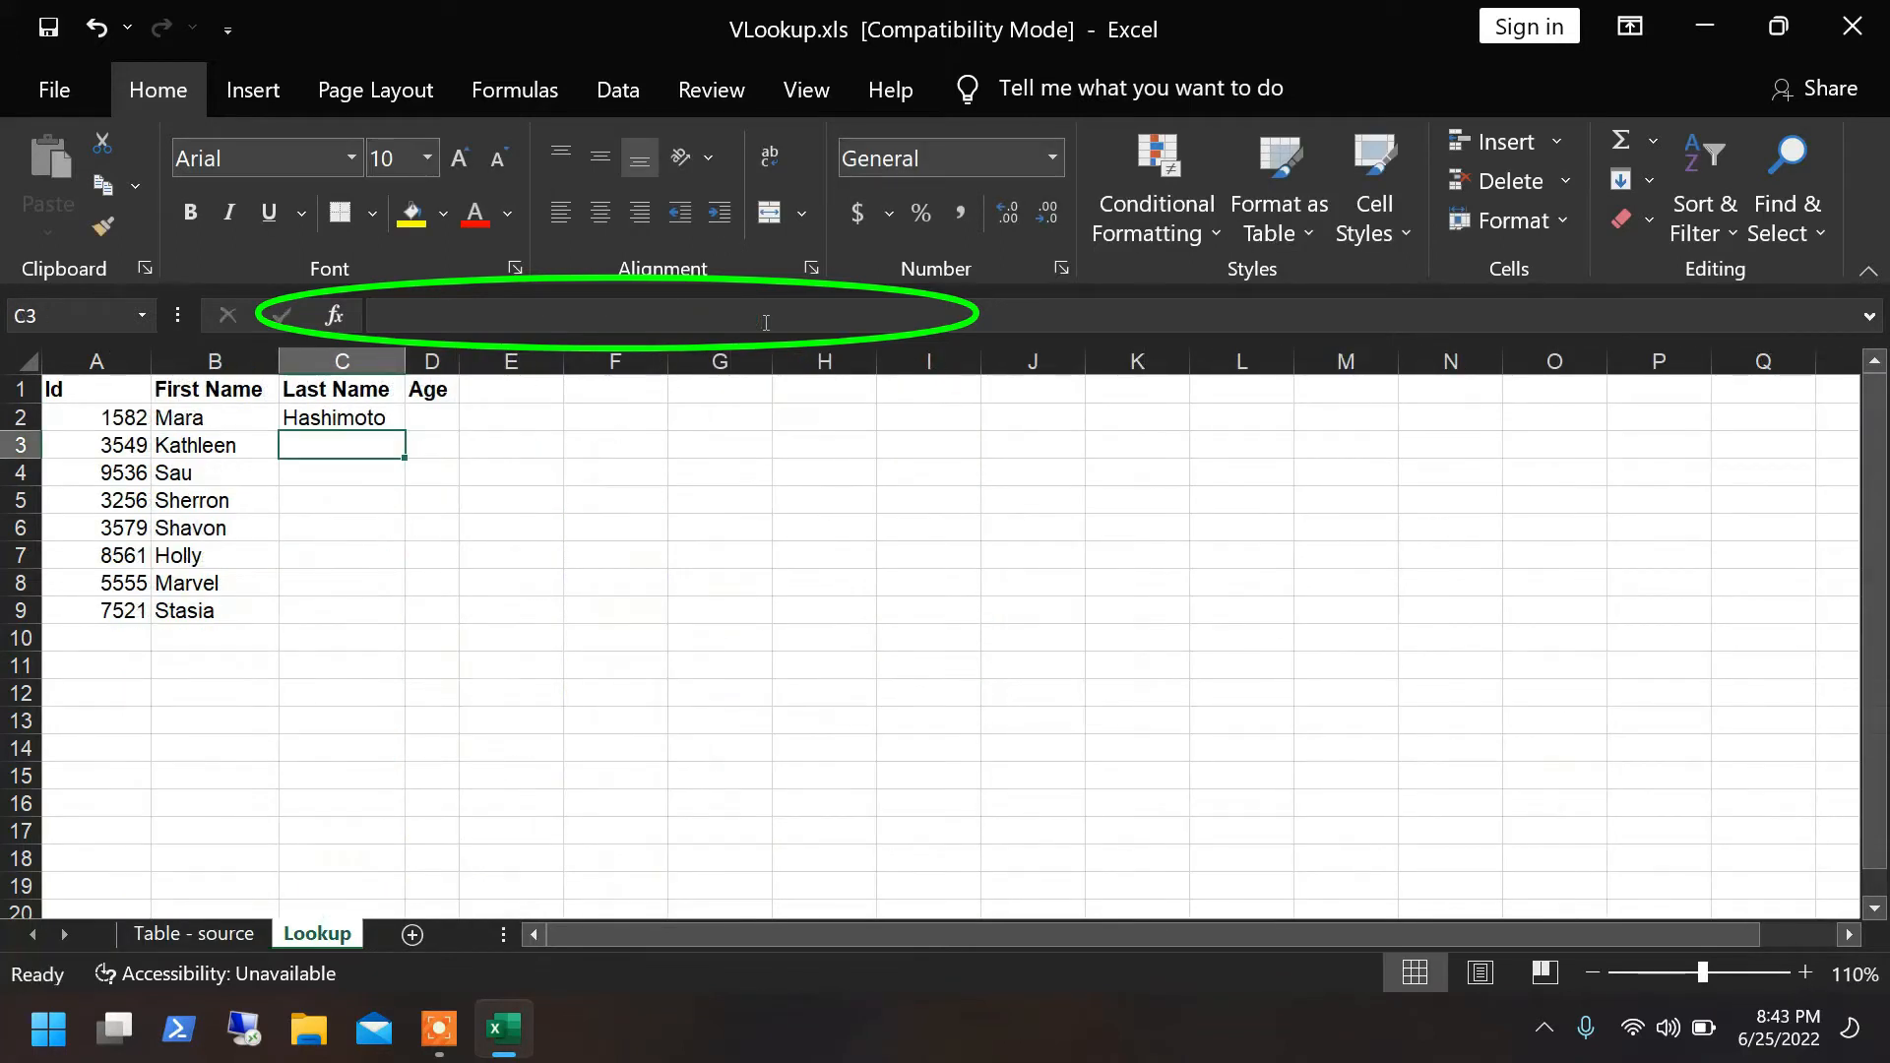
Select the Last Name cells from C9 up to C2 and fill the VLOOKUP formula down through them.
key(Up)
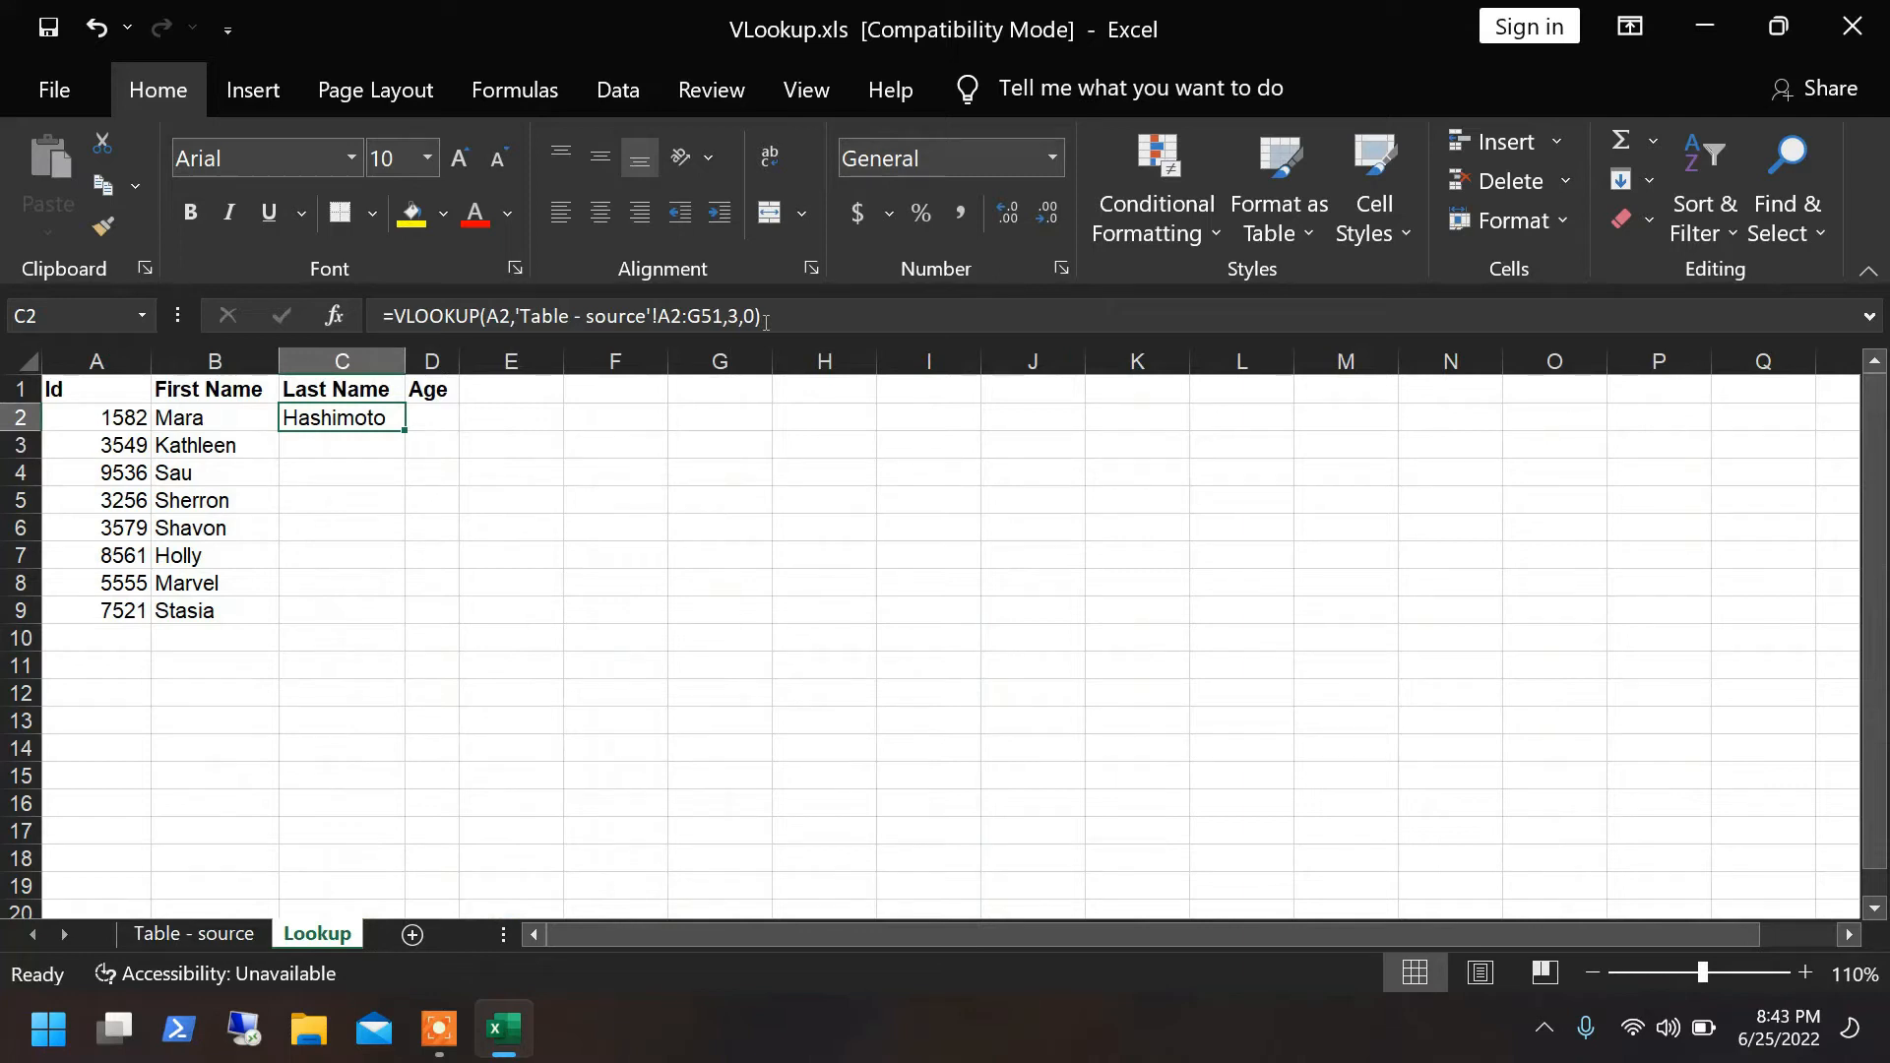
key(Left)
key(Left)
key(Right)
key(Right)
key(Down)
key(Down)
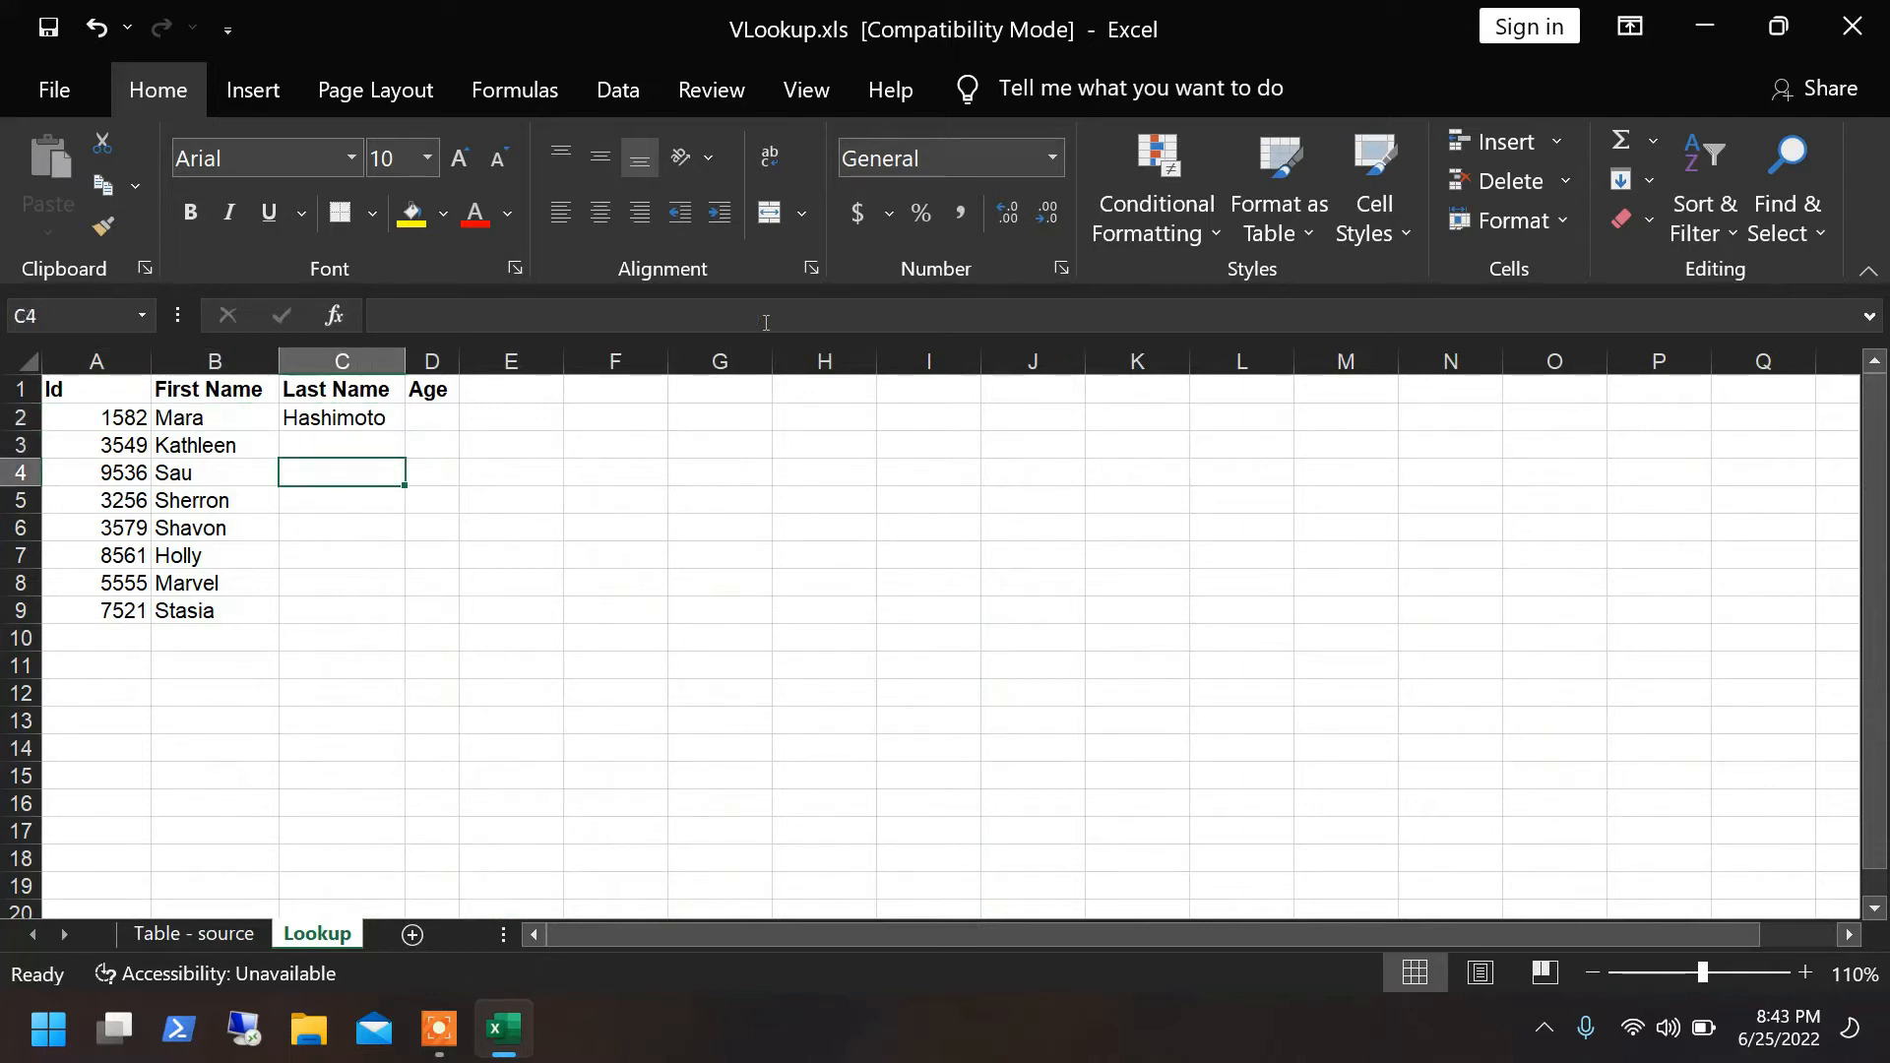
key(Down)
key(Down)
key(Down)
key(Down)
key(Down)
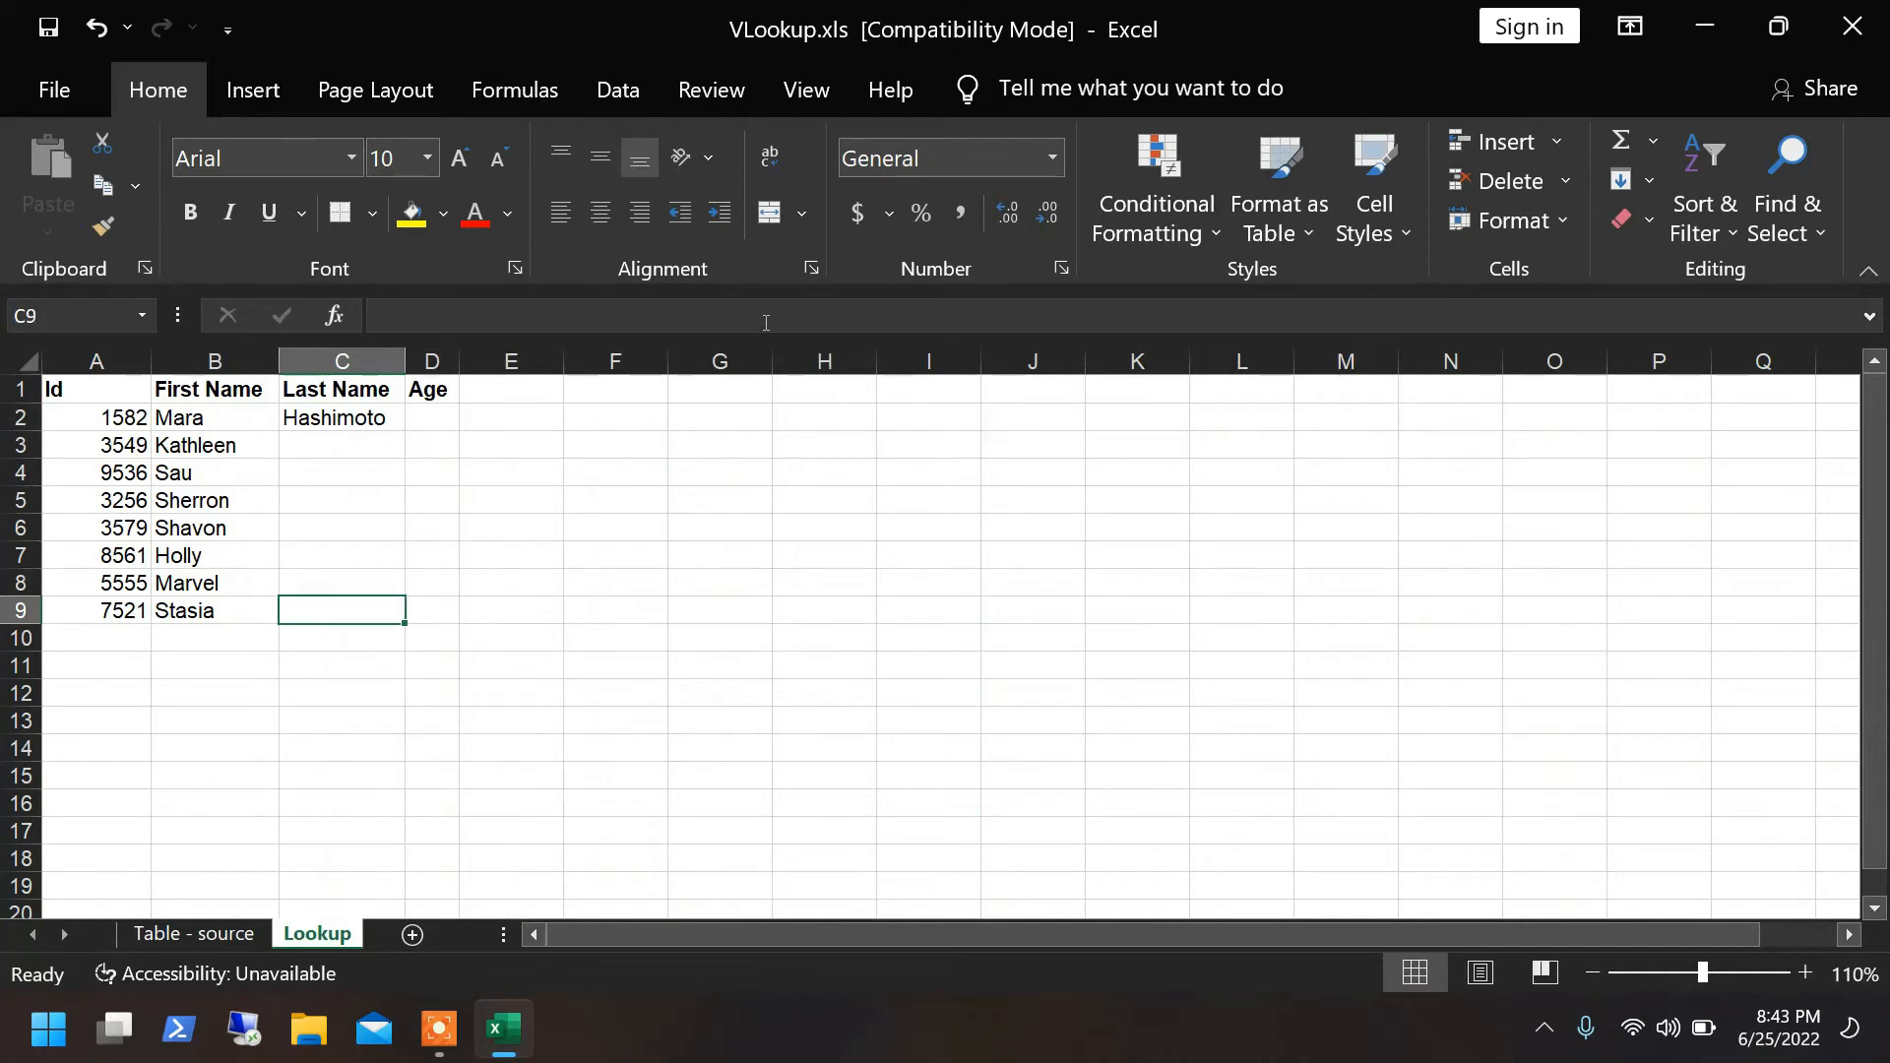
key(Down)
key(Up)
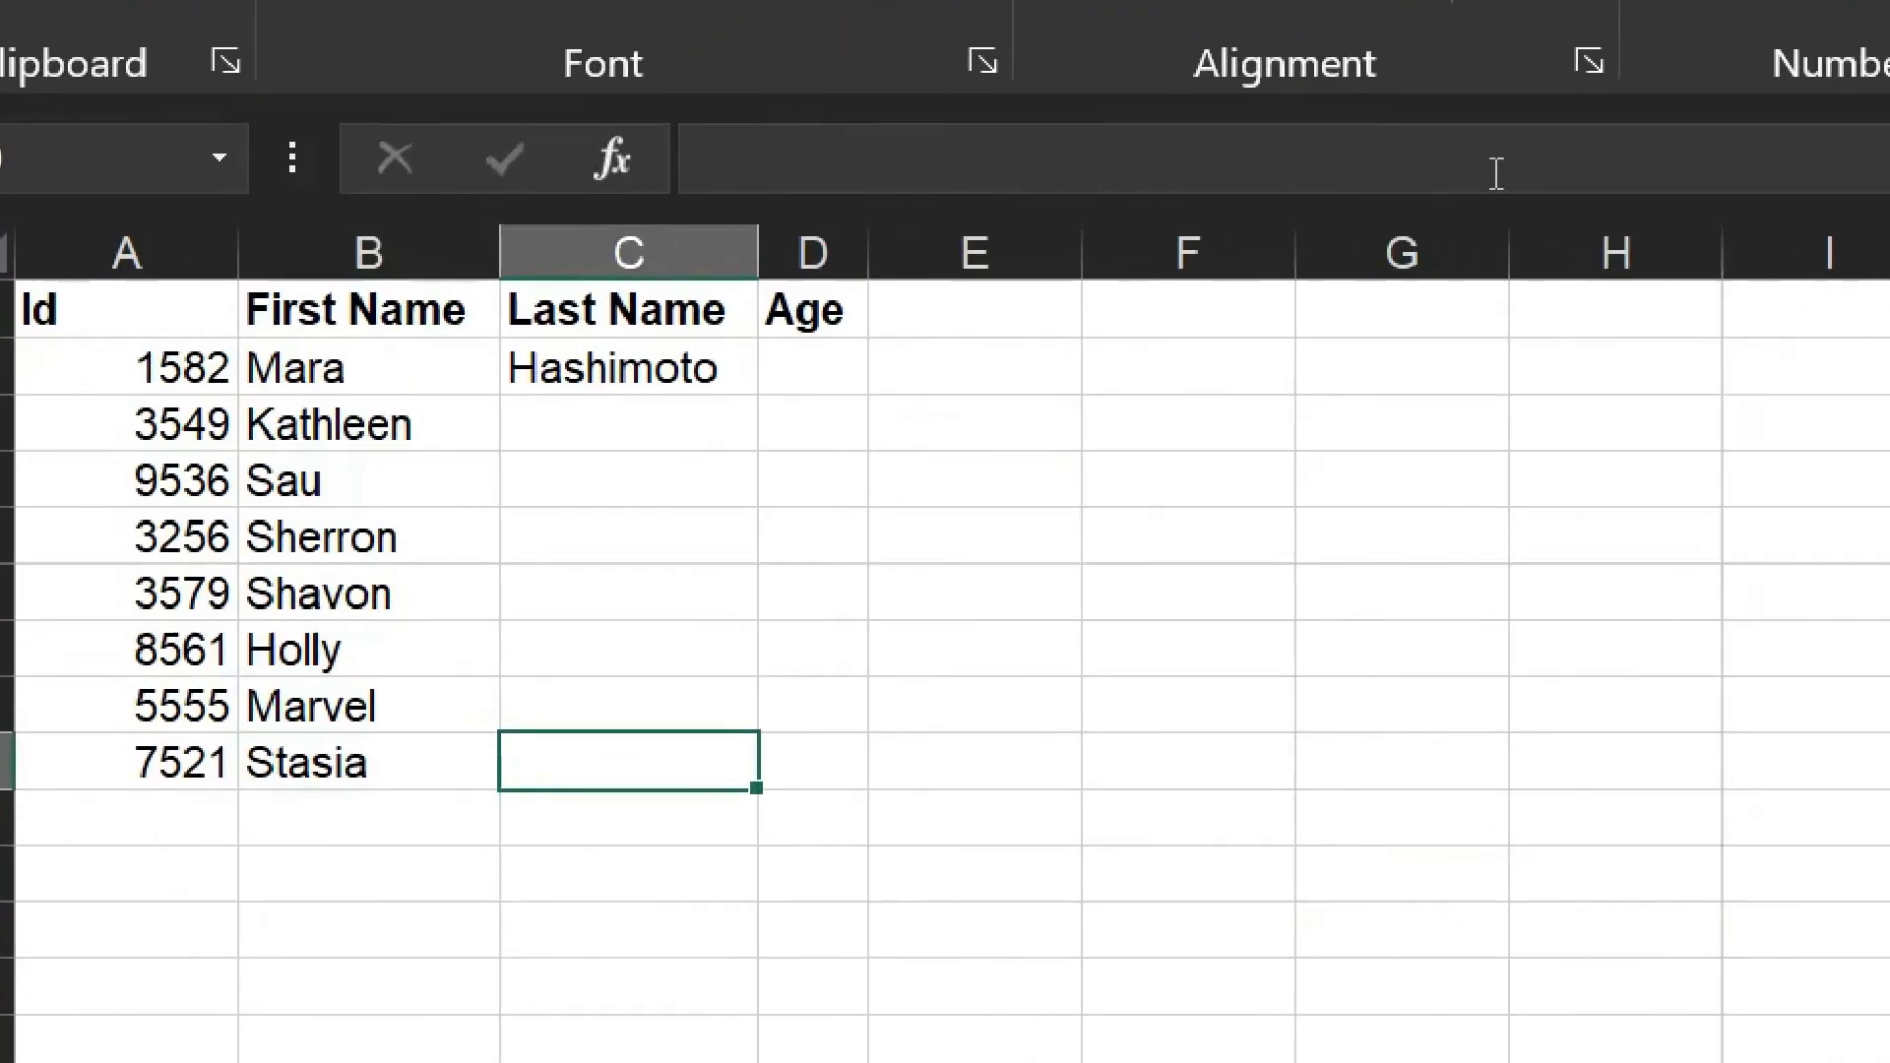
key(shift+Up)
key(shift+Up)
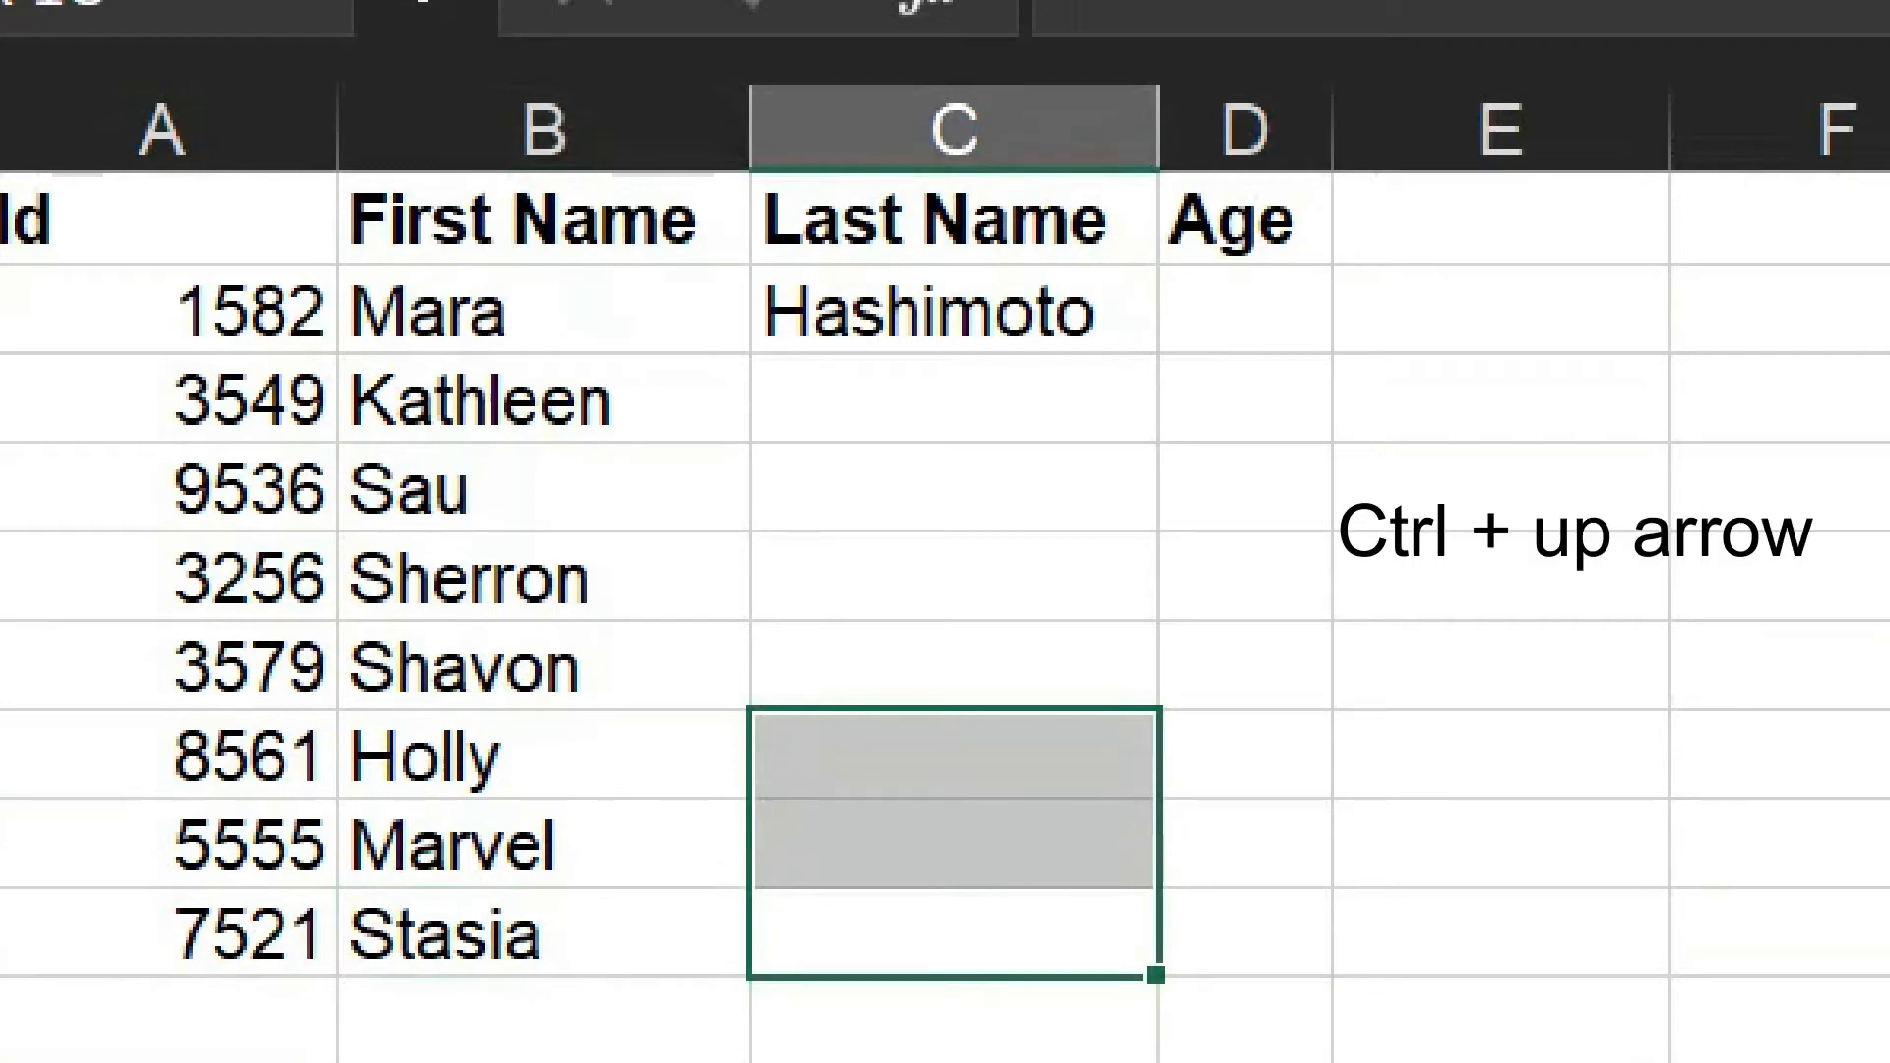
key(ctrl+shift+Up)
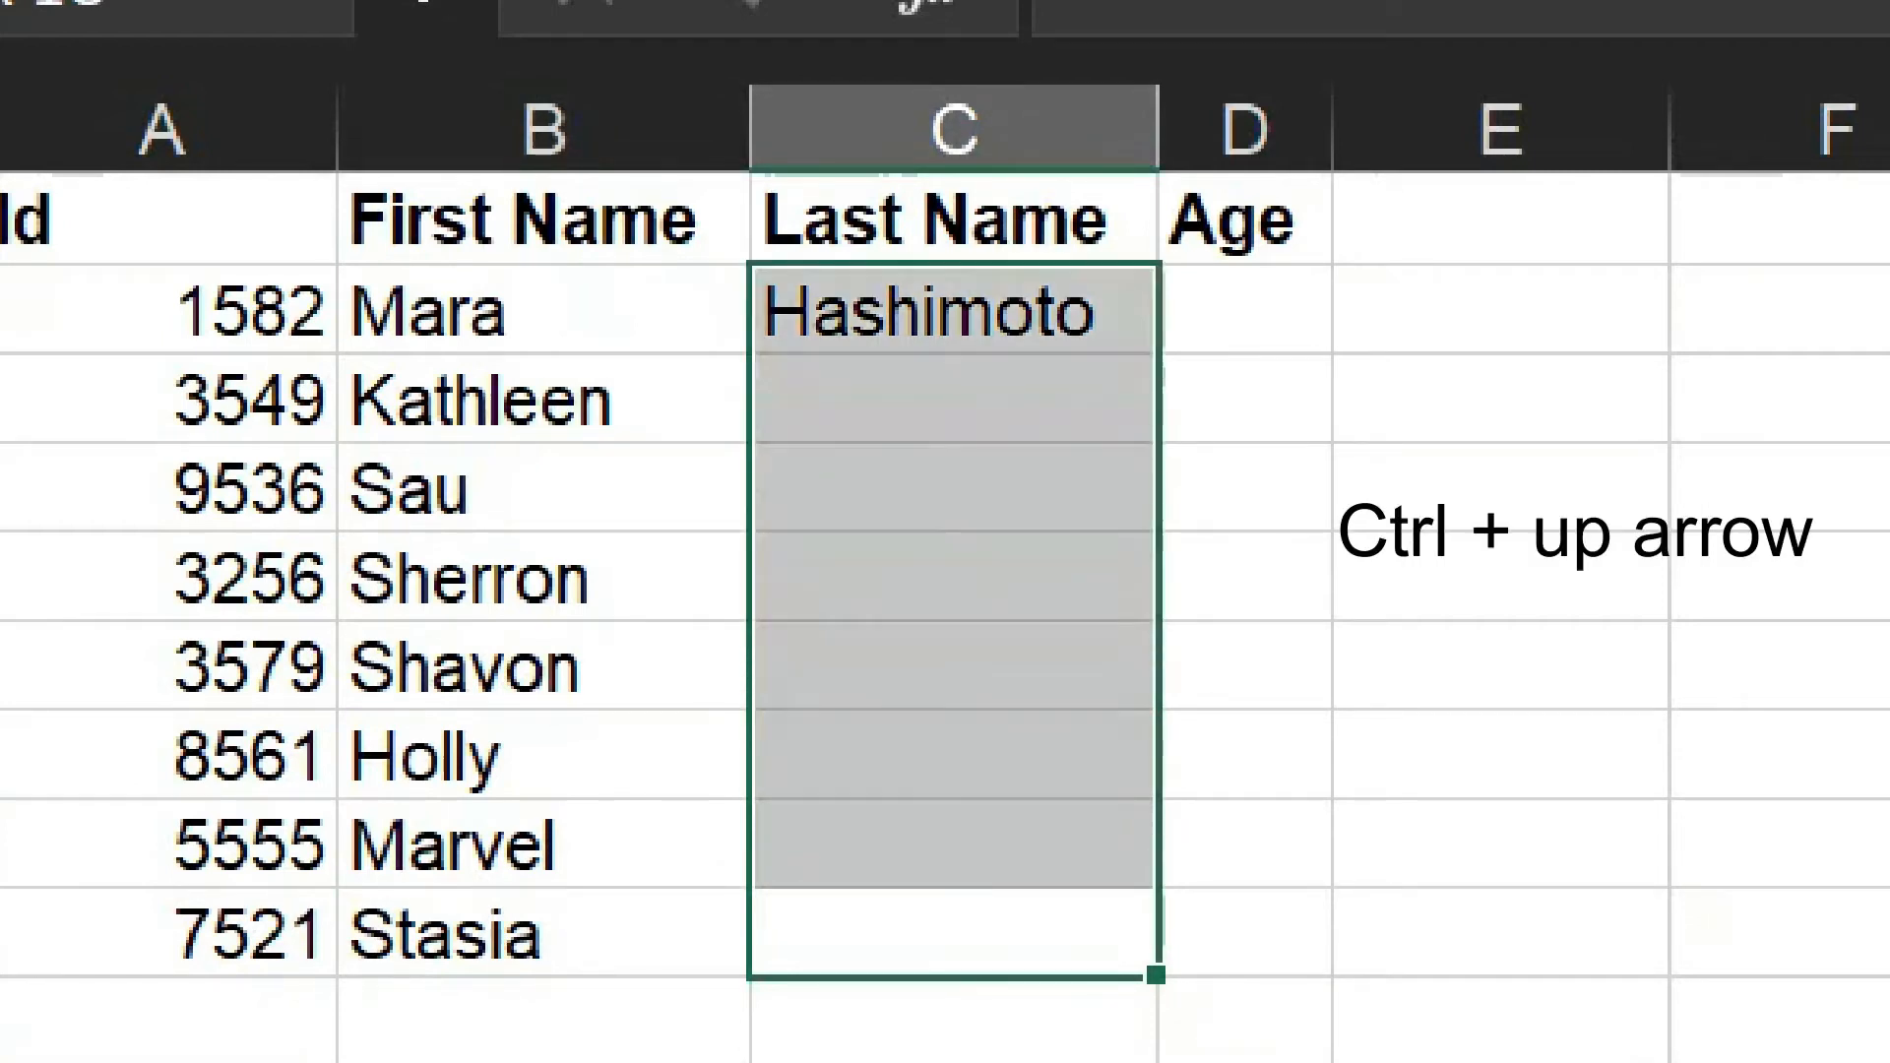
key(shift+Down)
key(shift+Up)
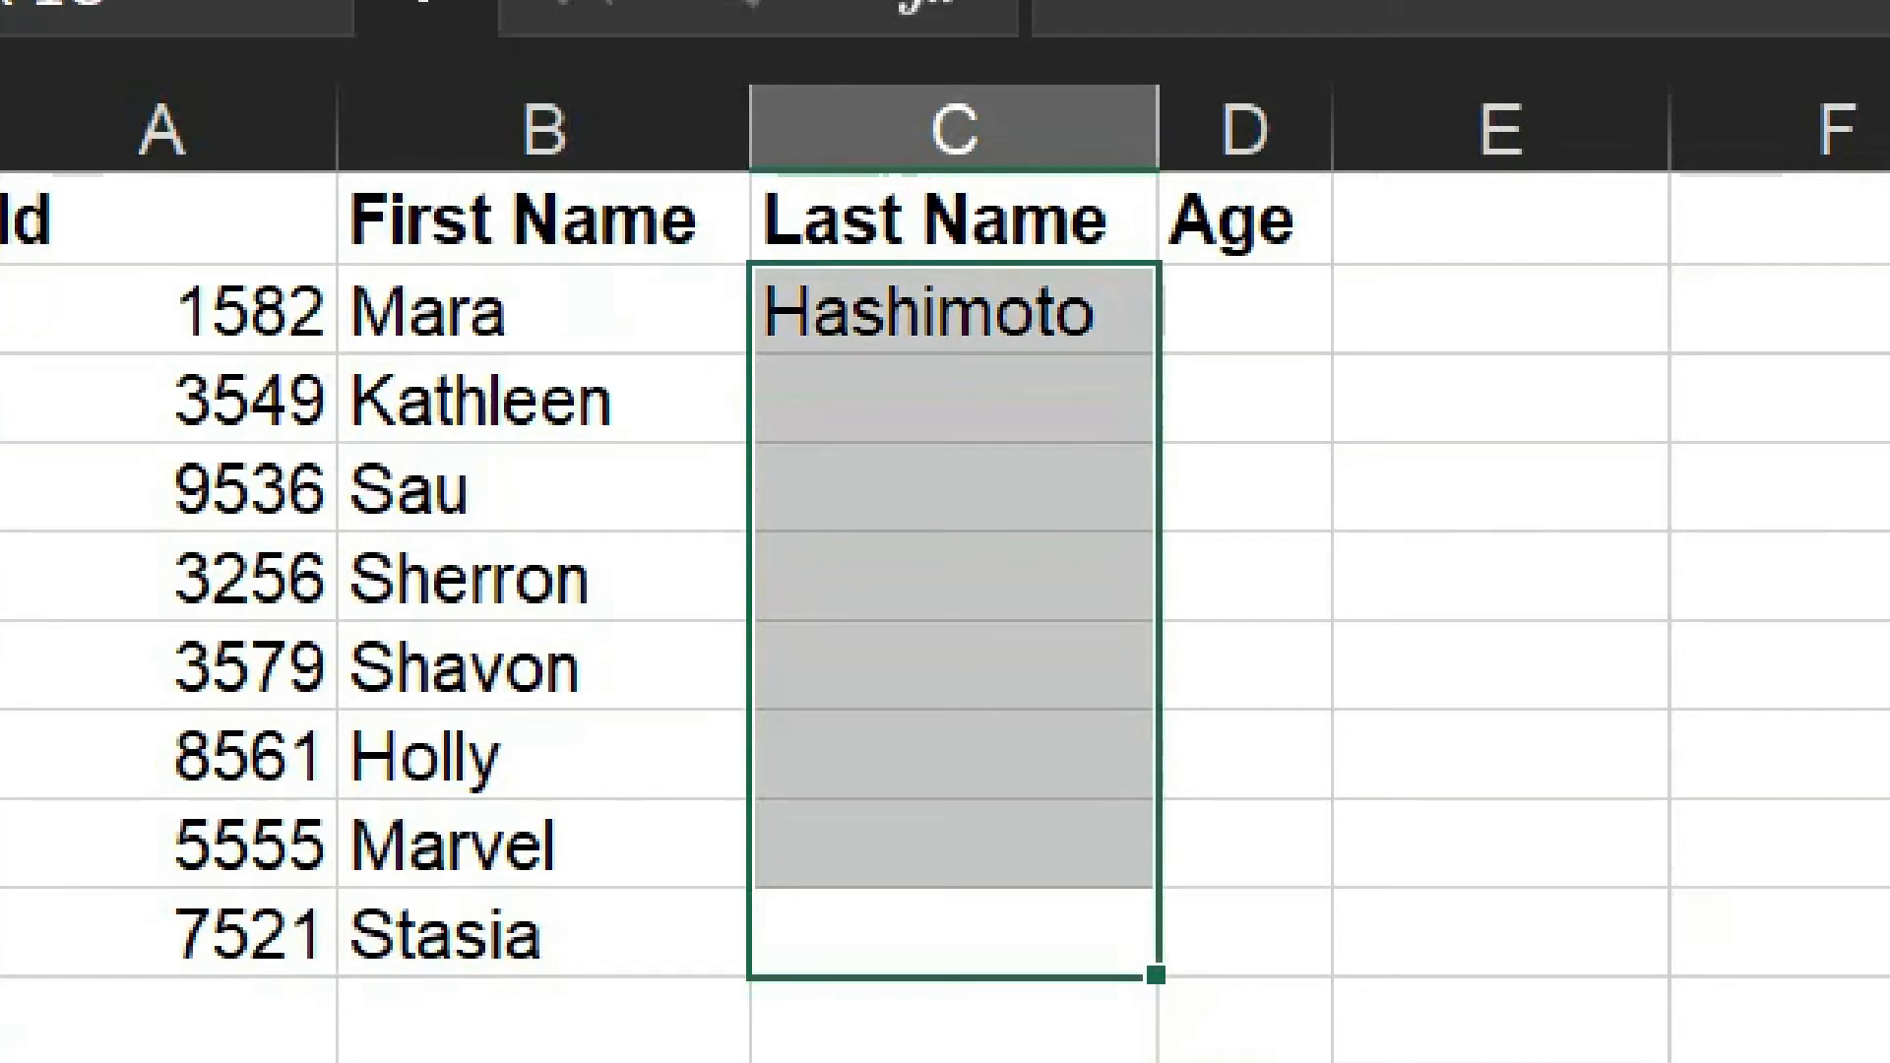
key(ctrl+d)
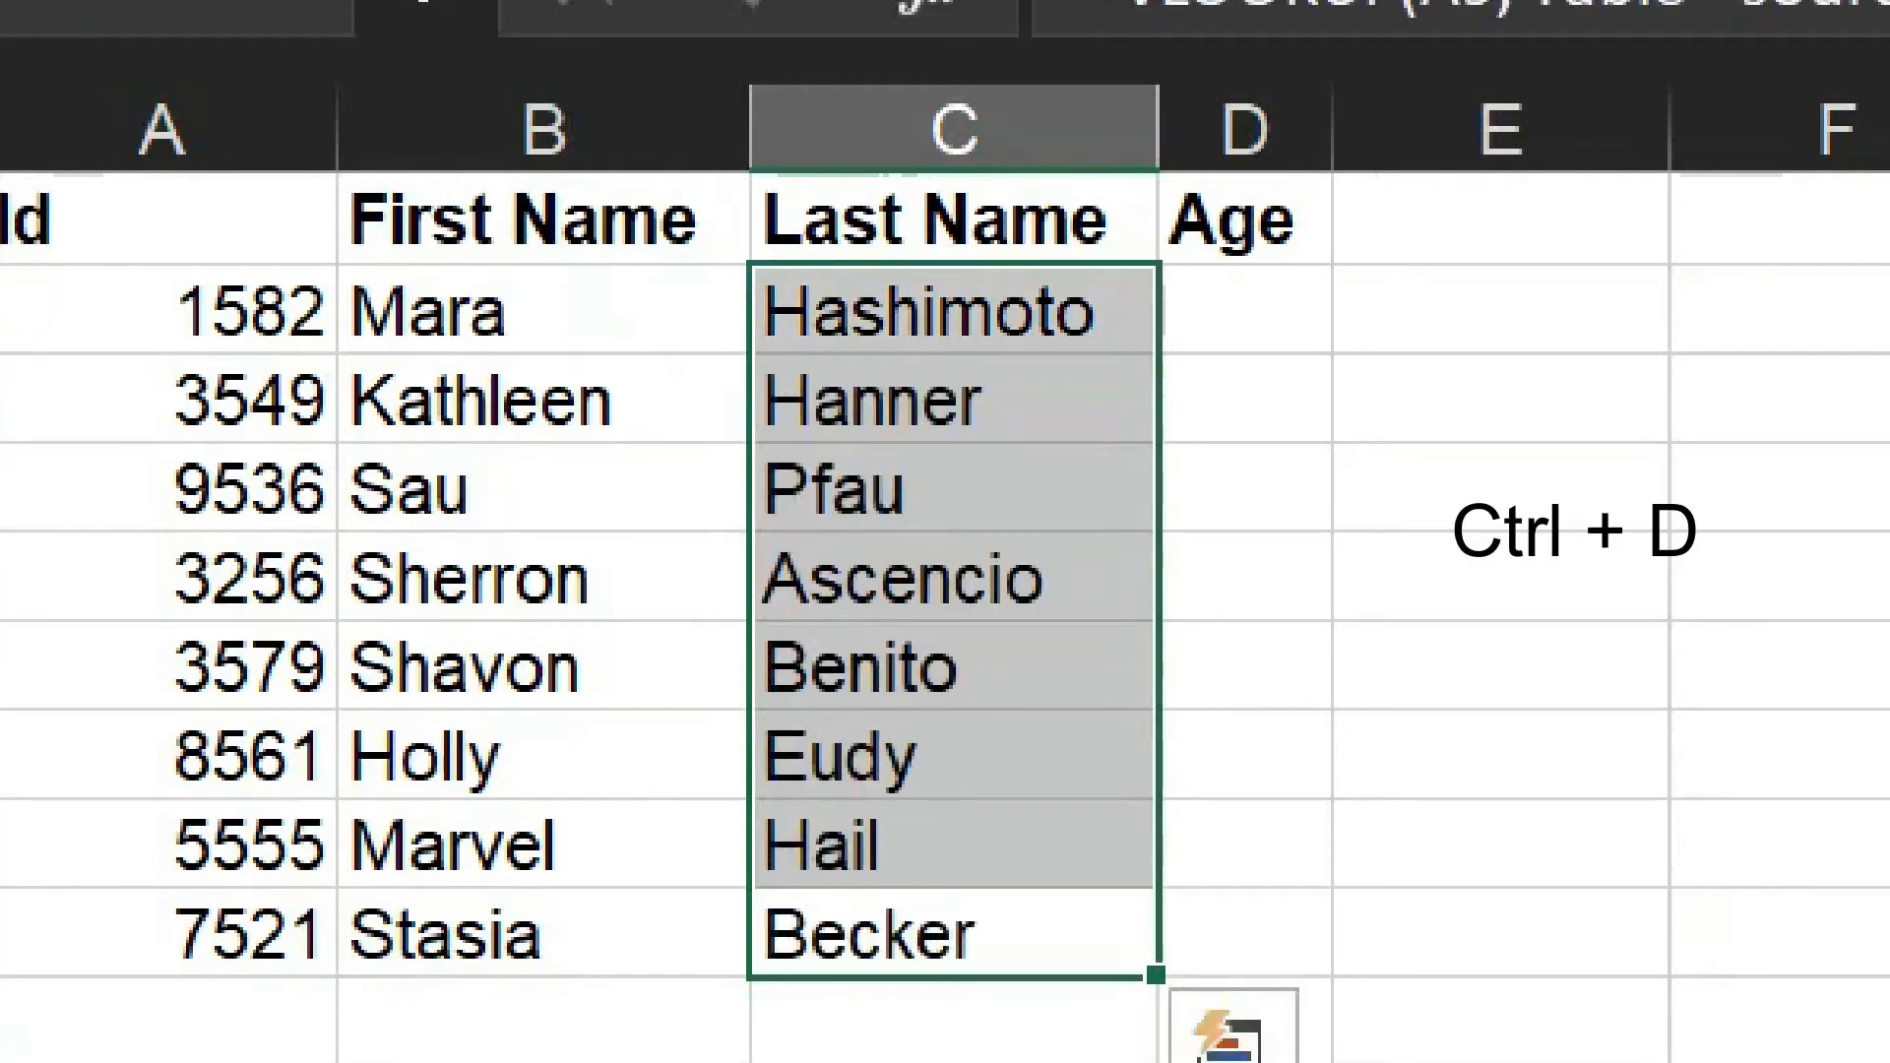
click(1717, 650)
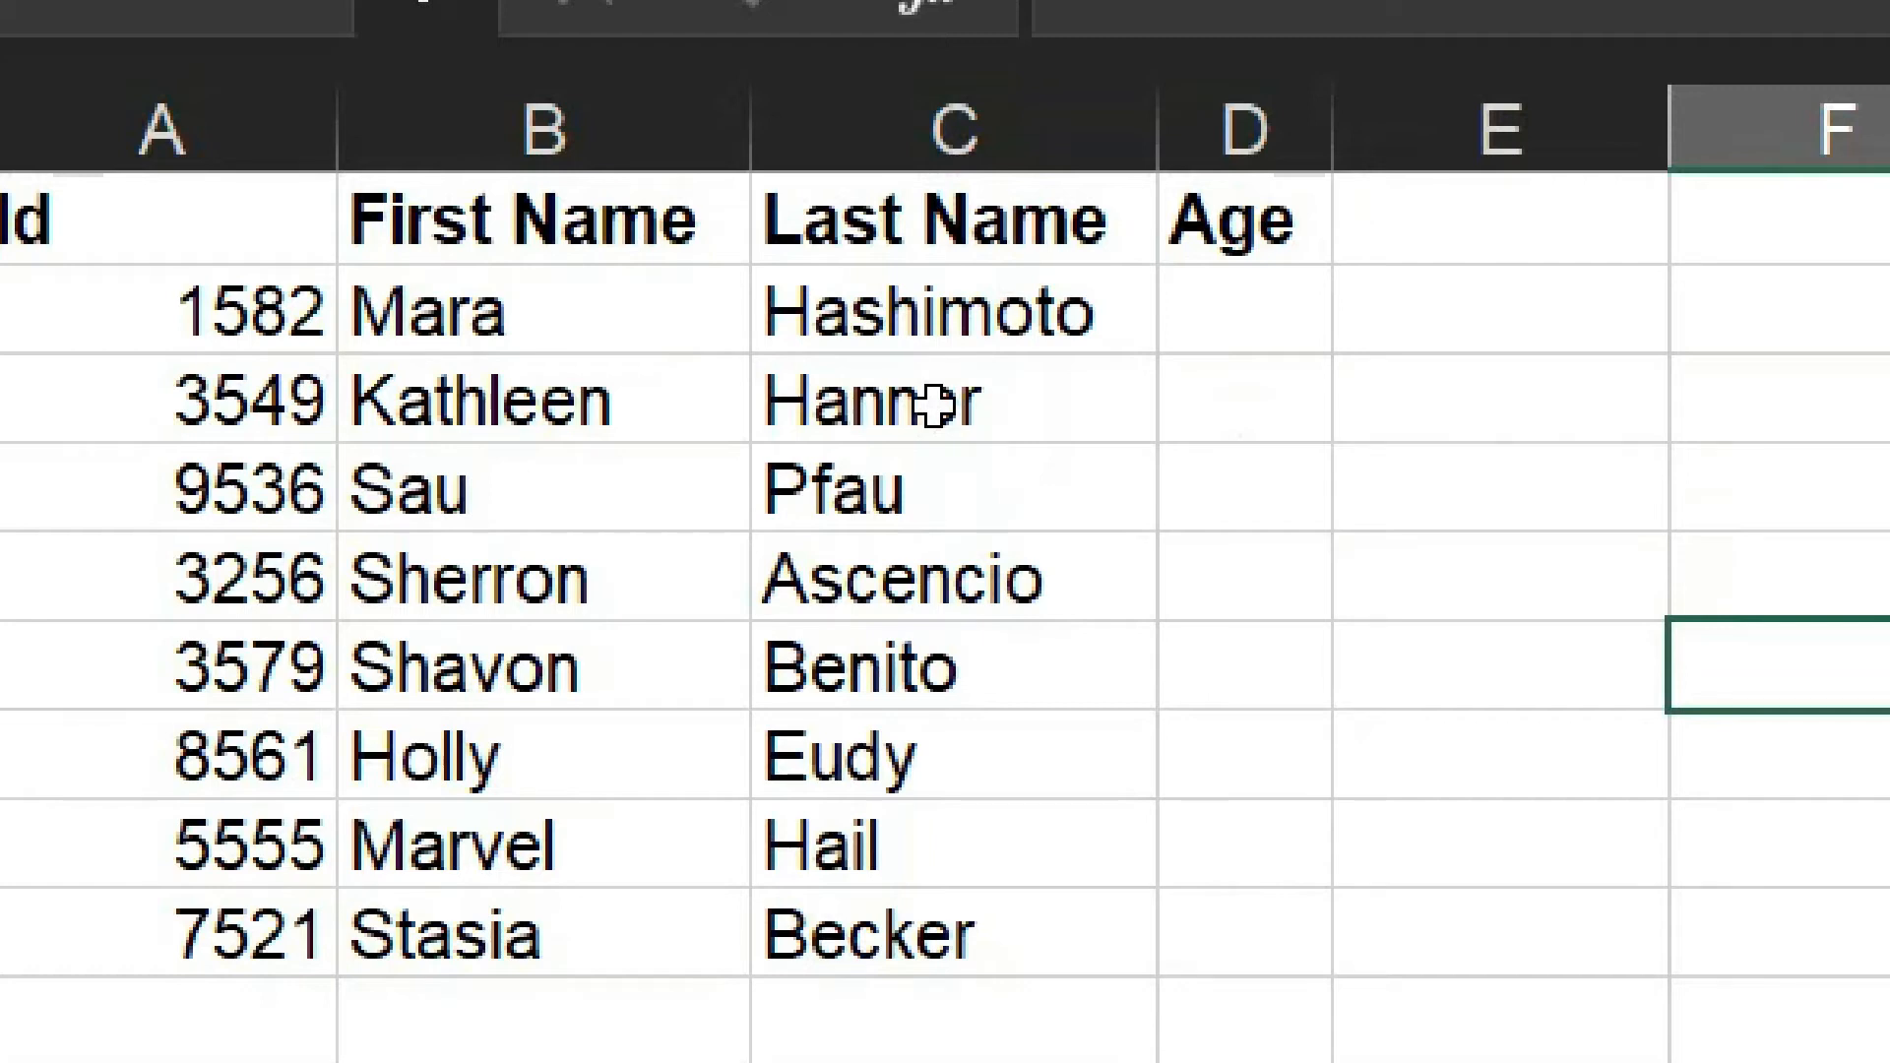
Clear the last names in C3:C9 and auto-fill the formula from C2 down to C9.
drag(934, 403, 1020, 965)
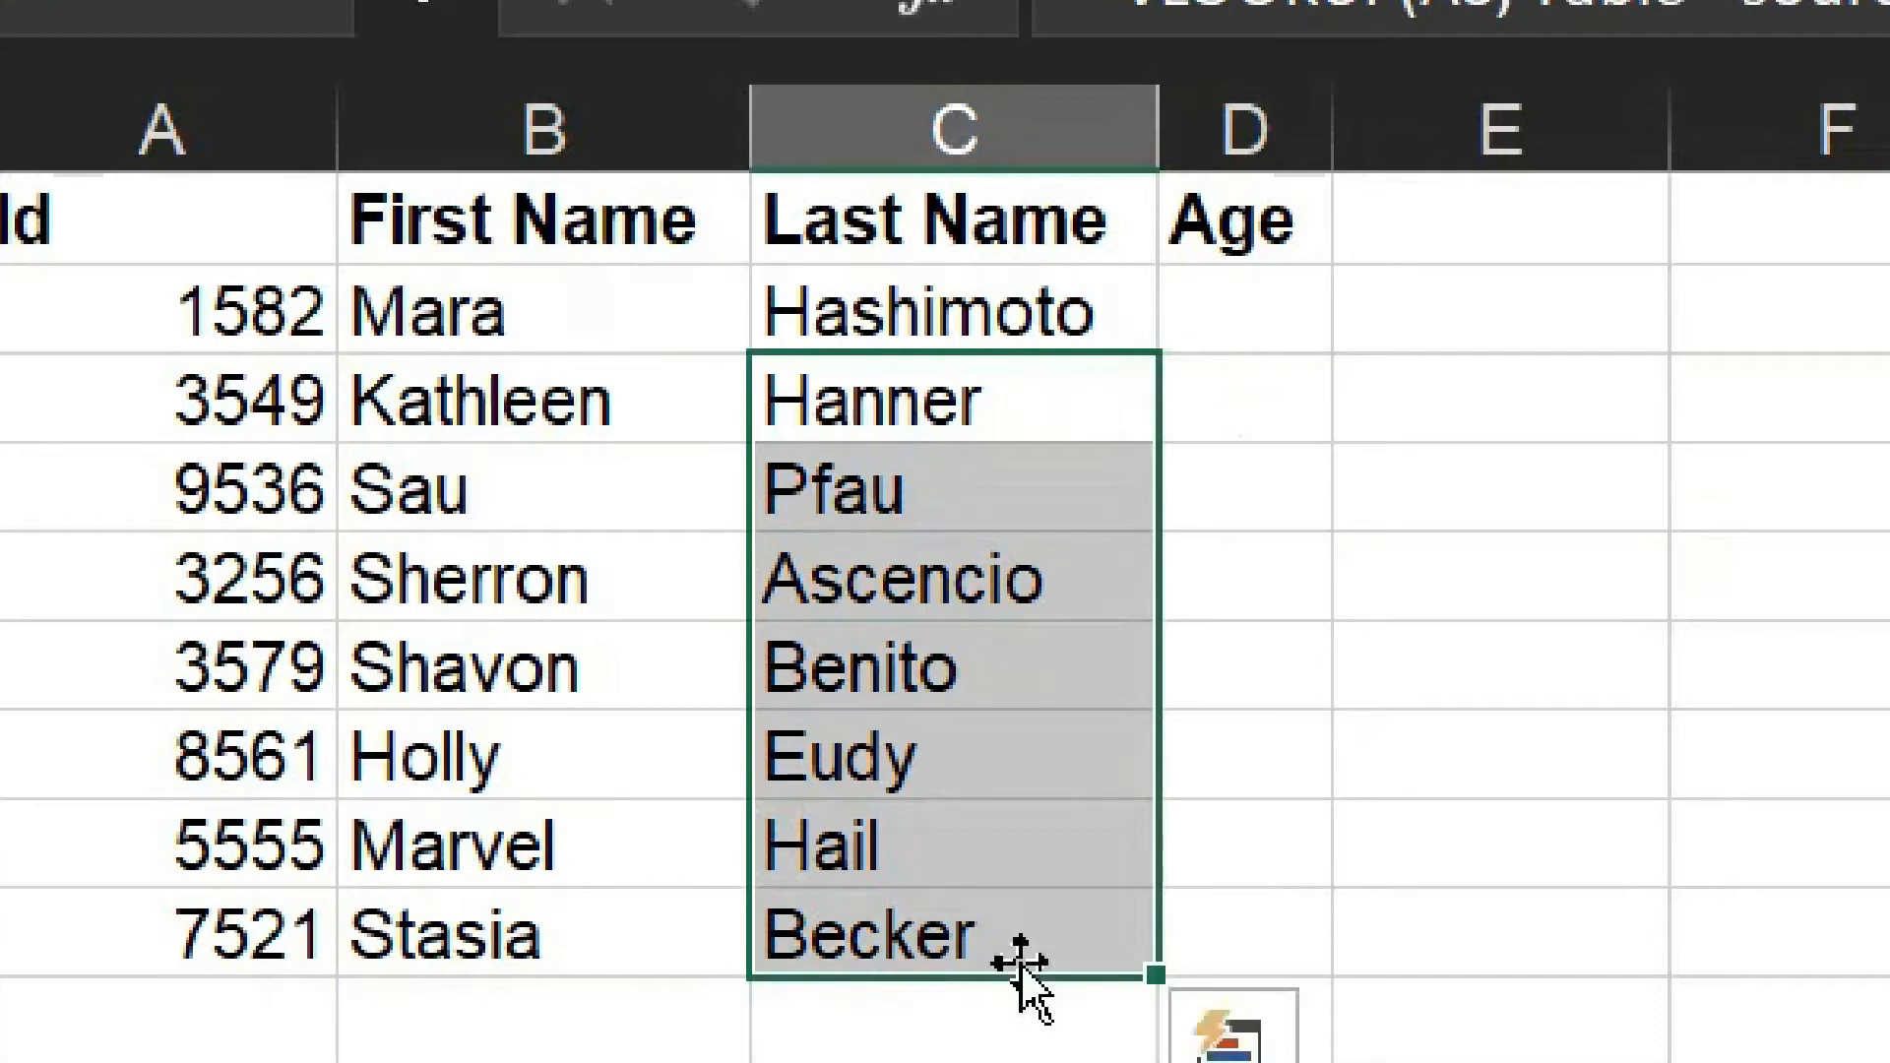
key(Delete)
click(942, 315)
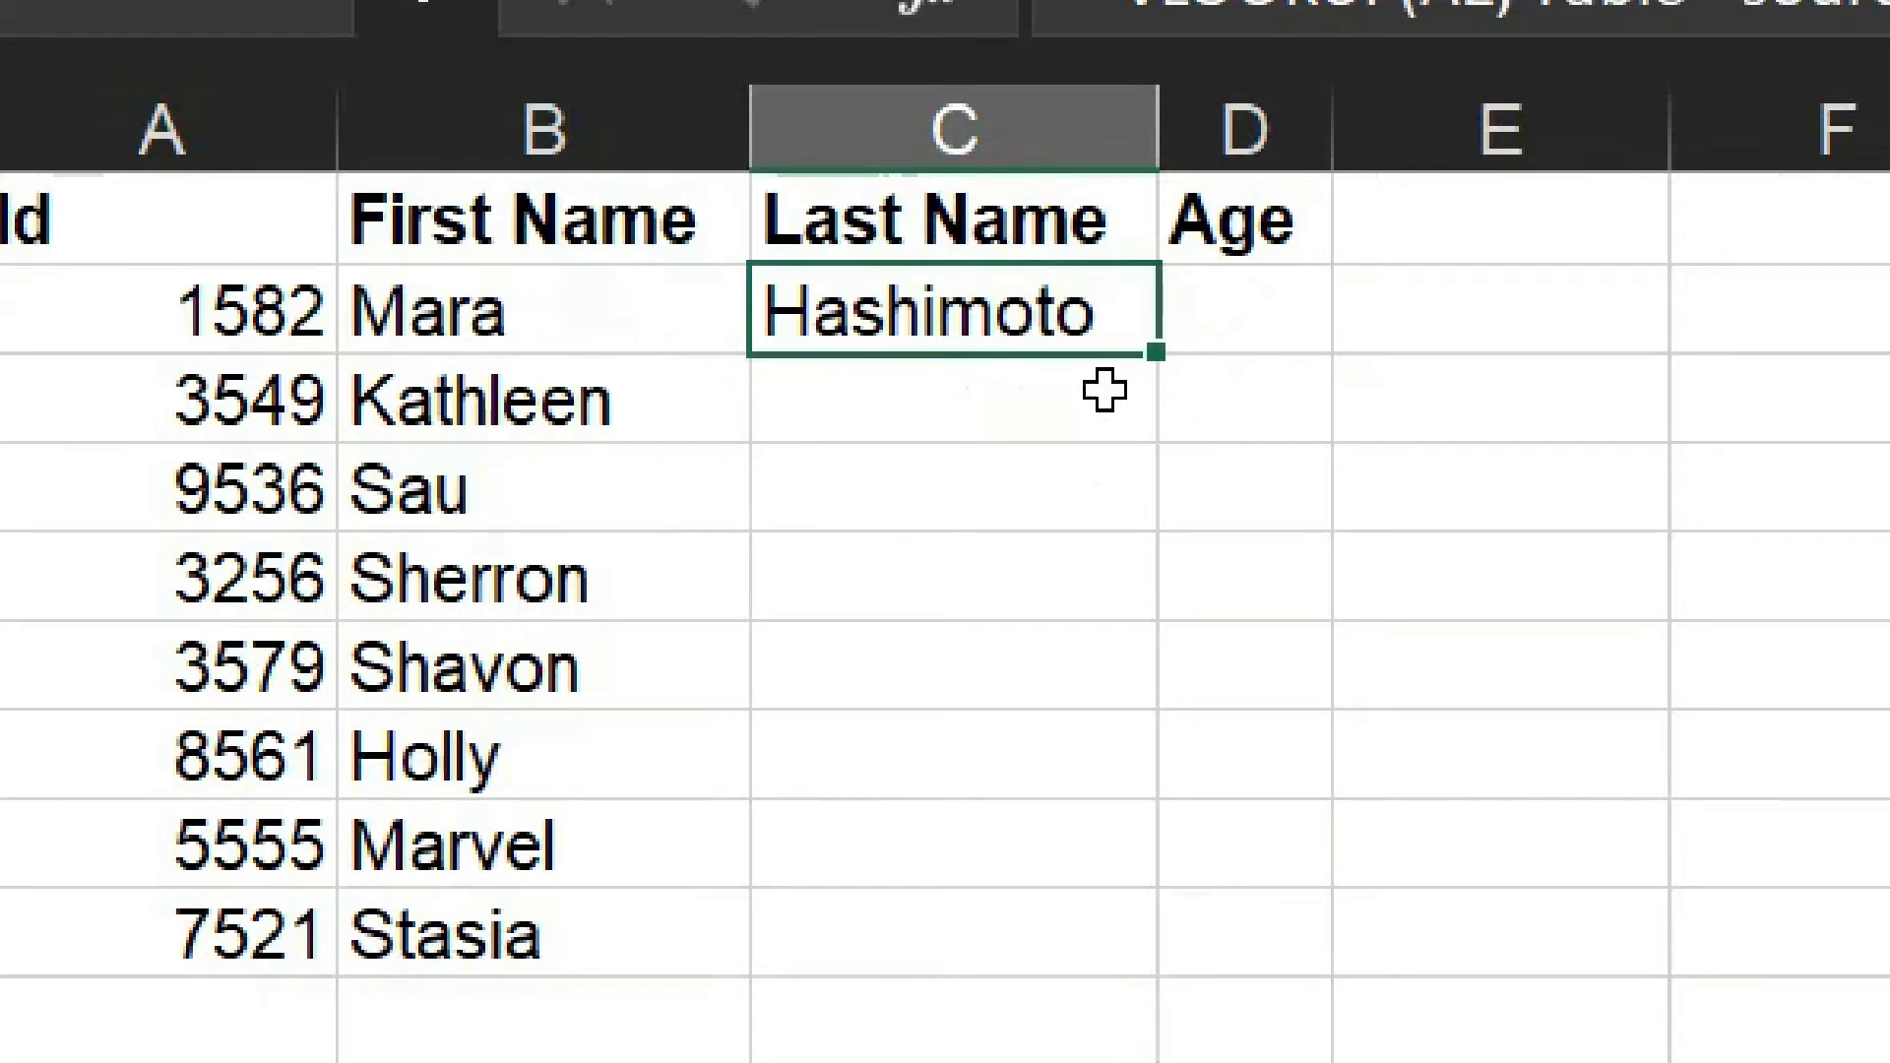
key(ctrl+e)
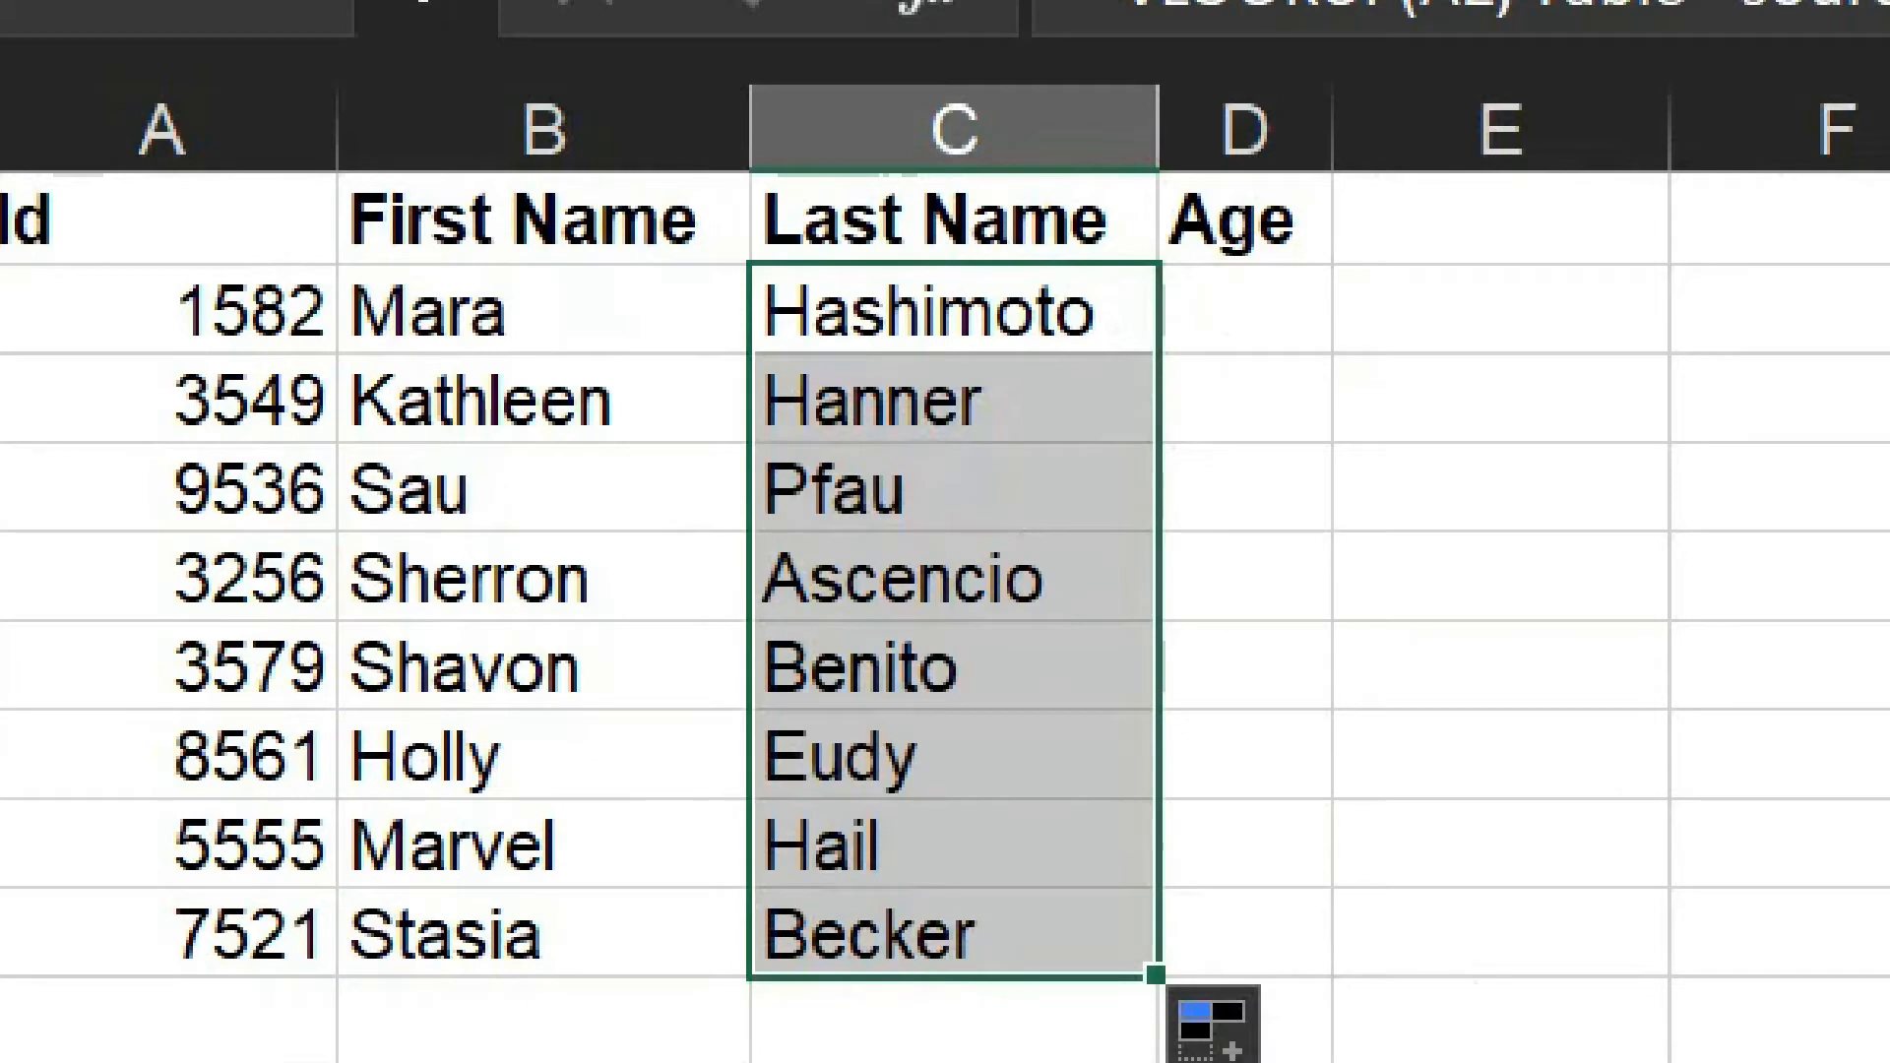
click(1611, 371)
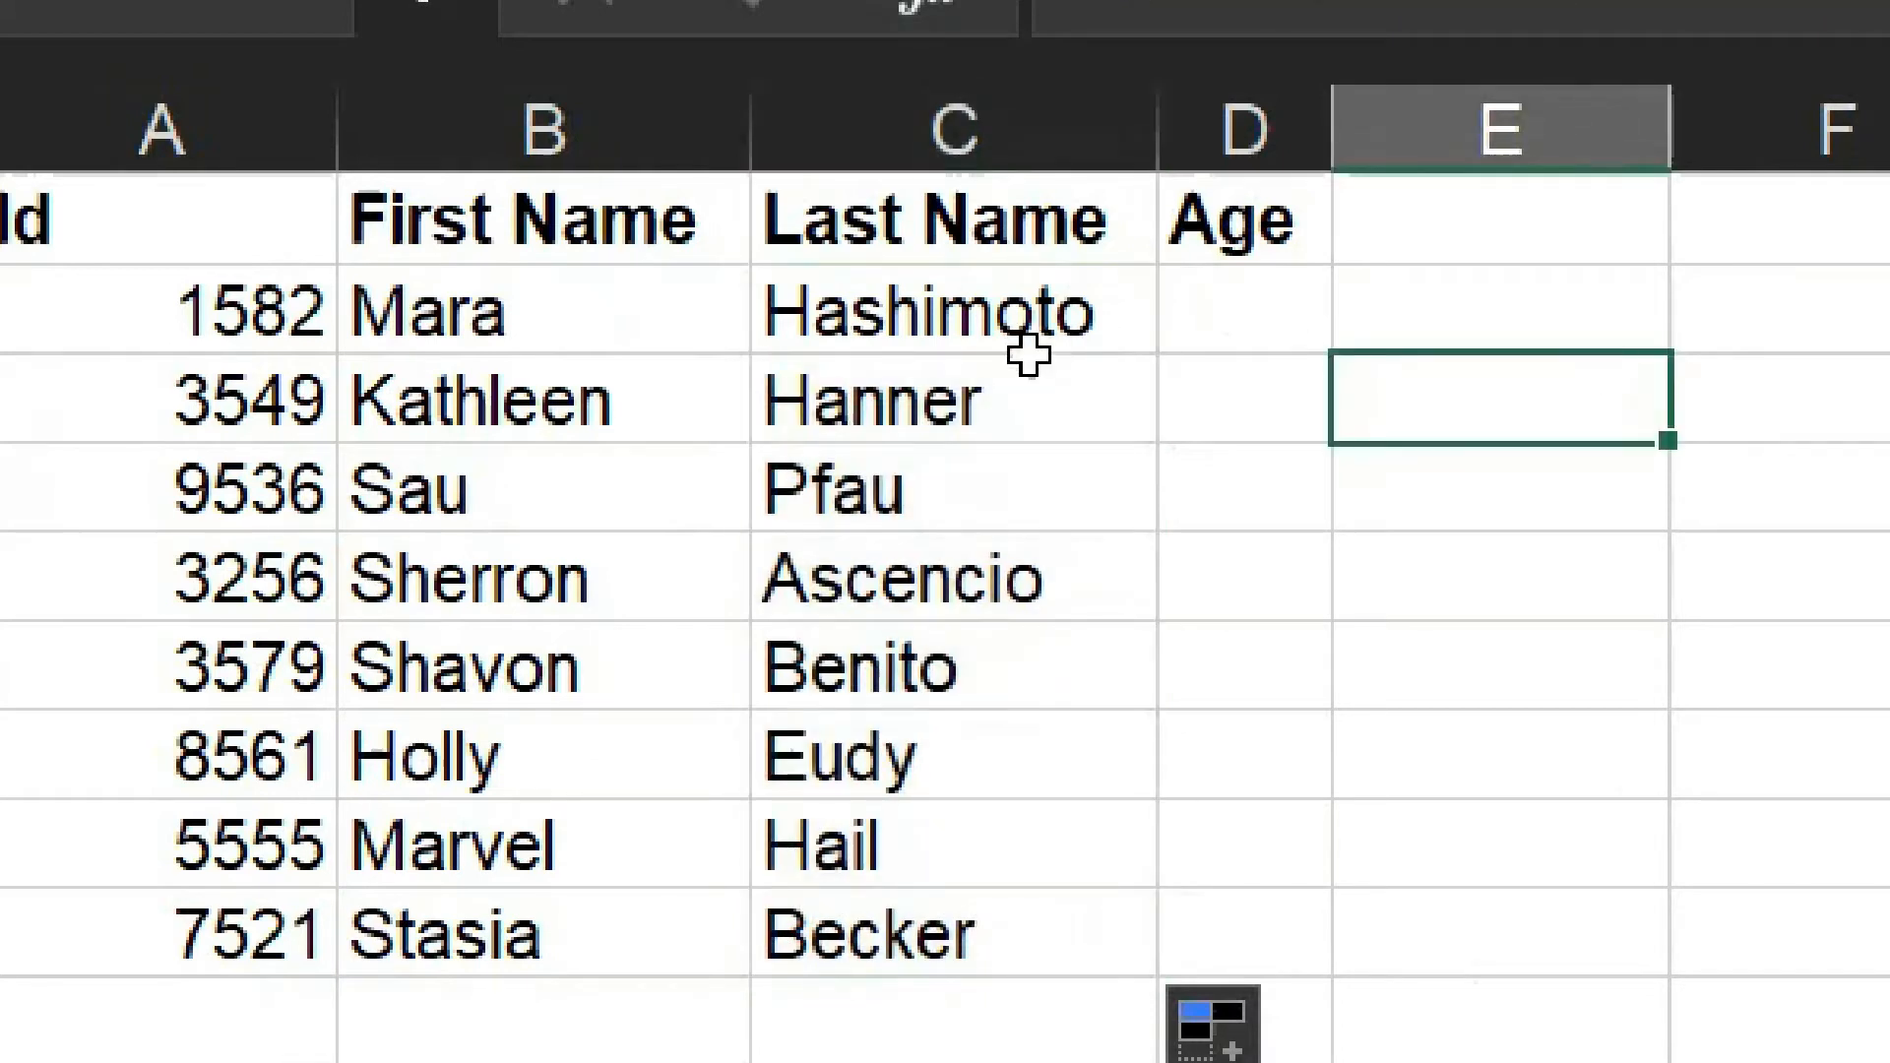
Clear C3:C9 once more and refill the Last Name column through C9 from the VLOOKUP formula in C2.
drag(1030, 371, 1009, 920)
key(Delete)
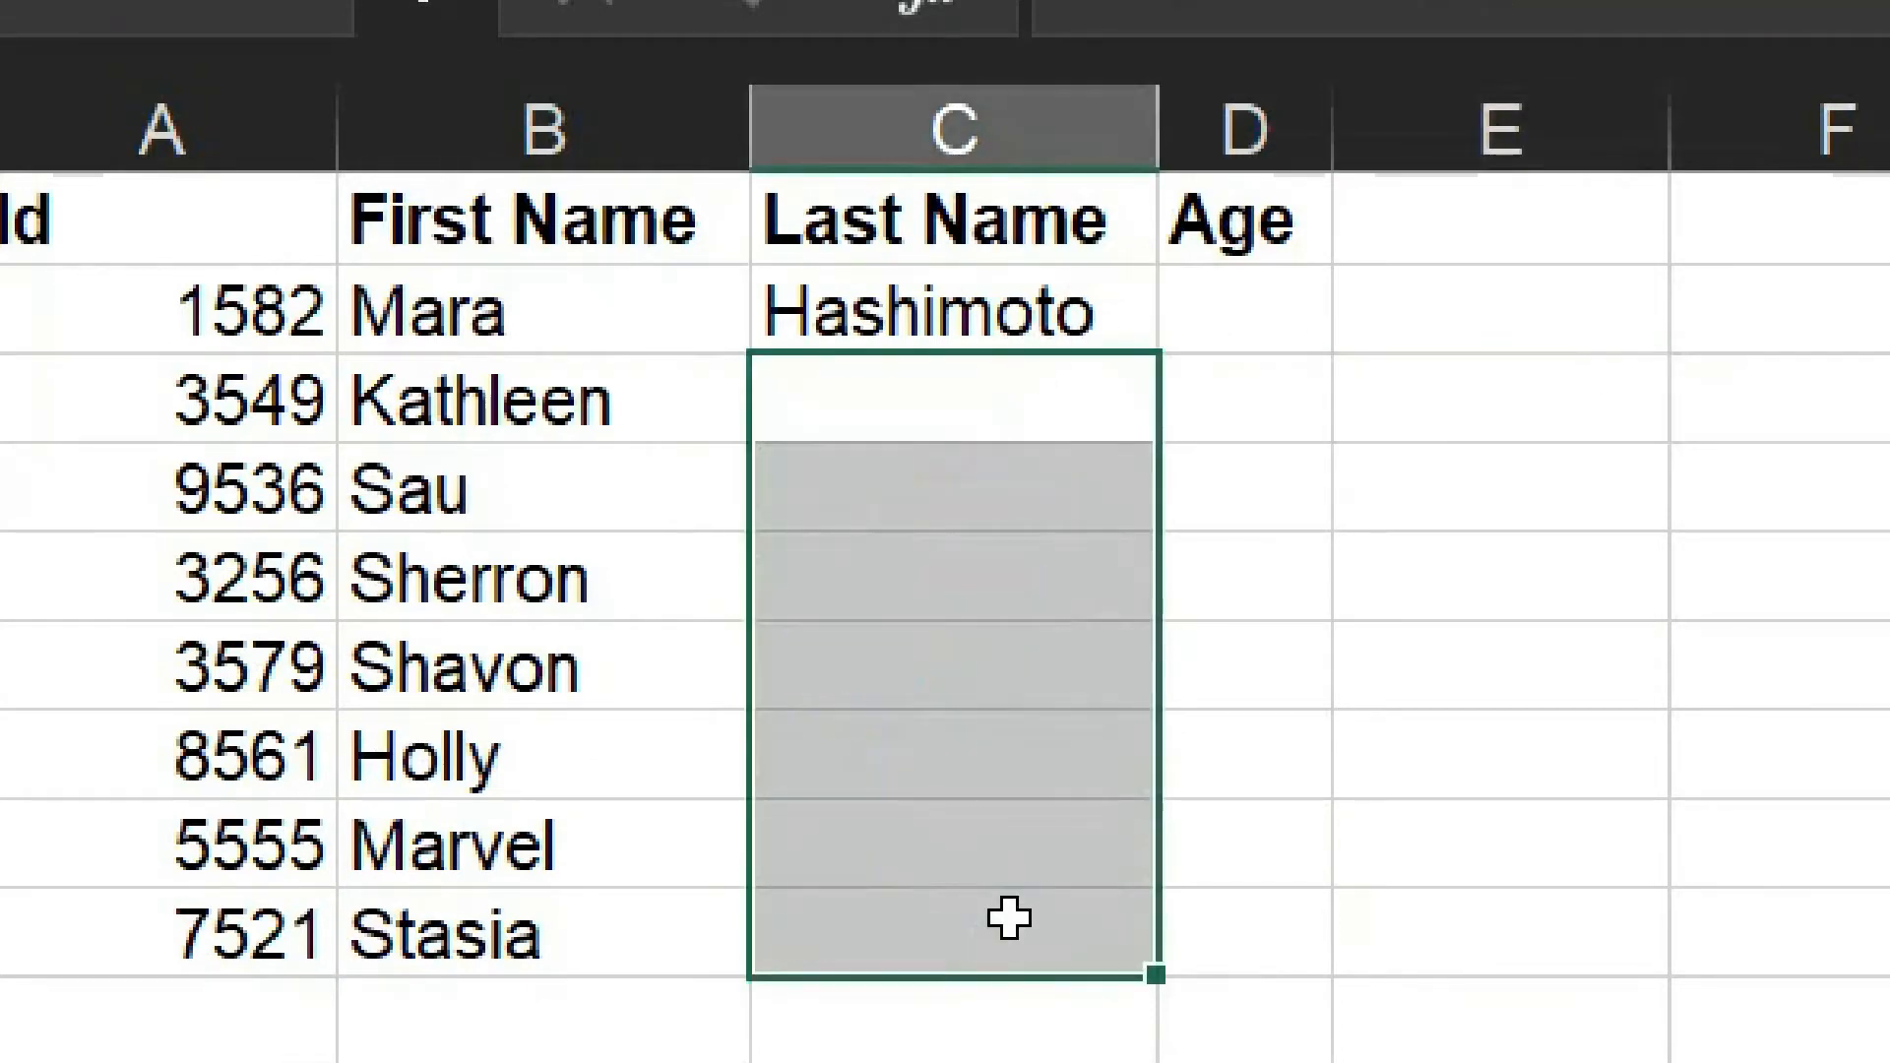
click(1004, 317)
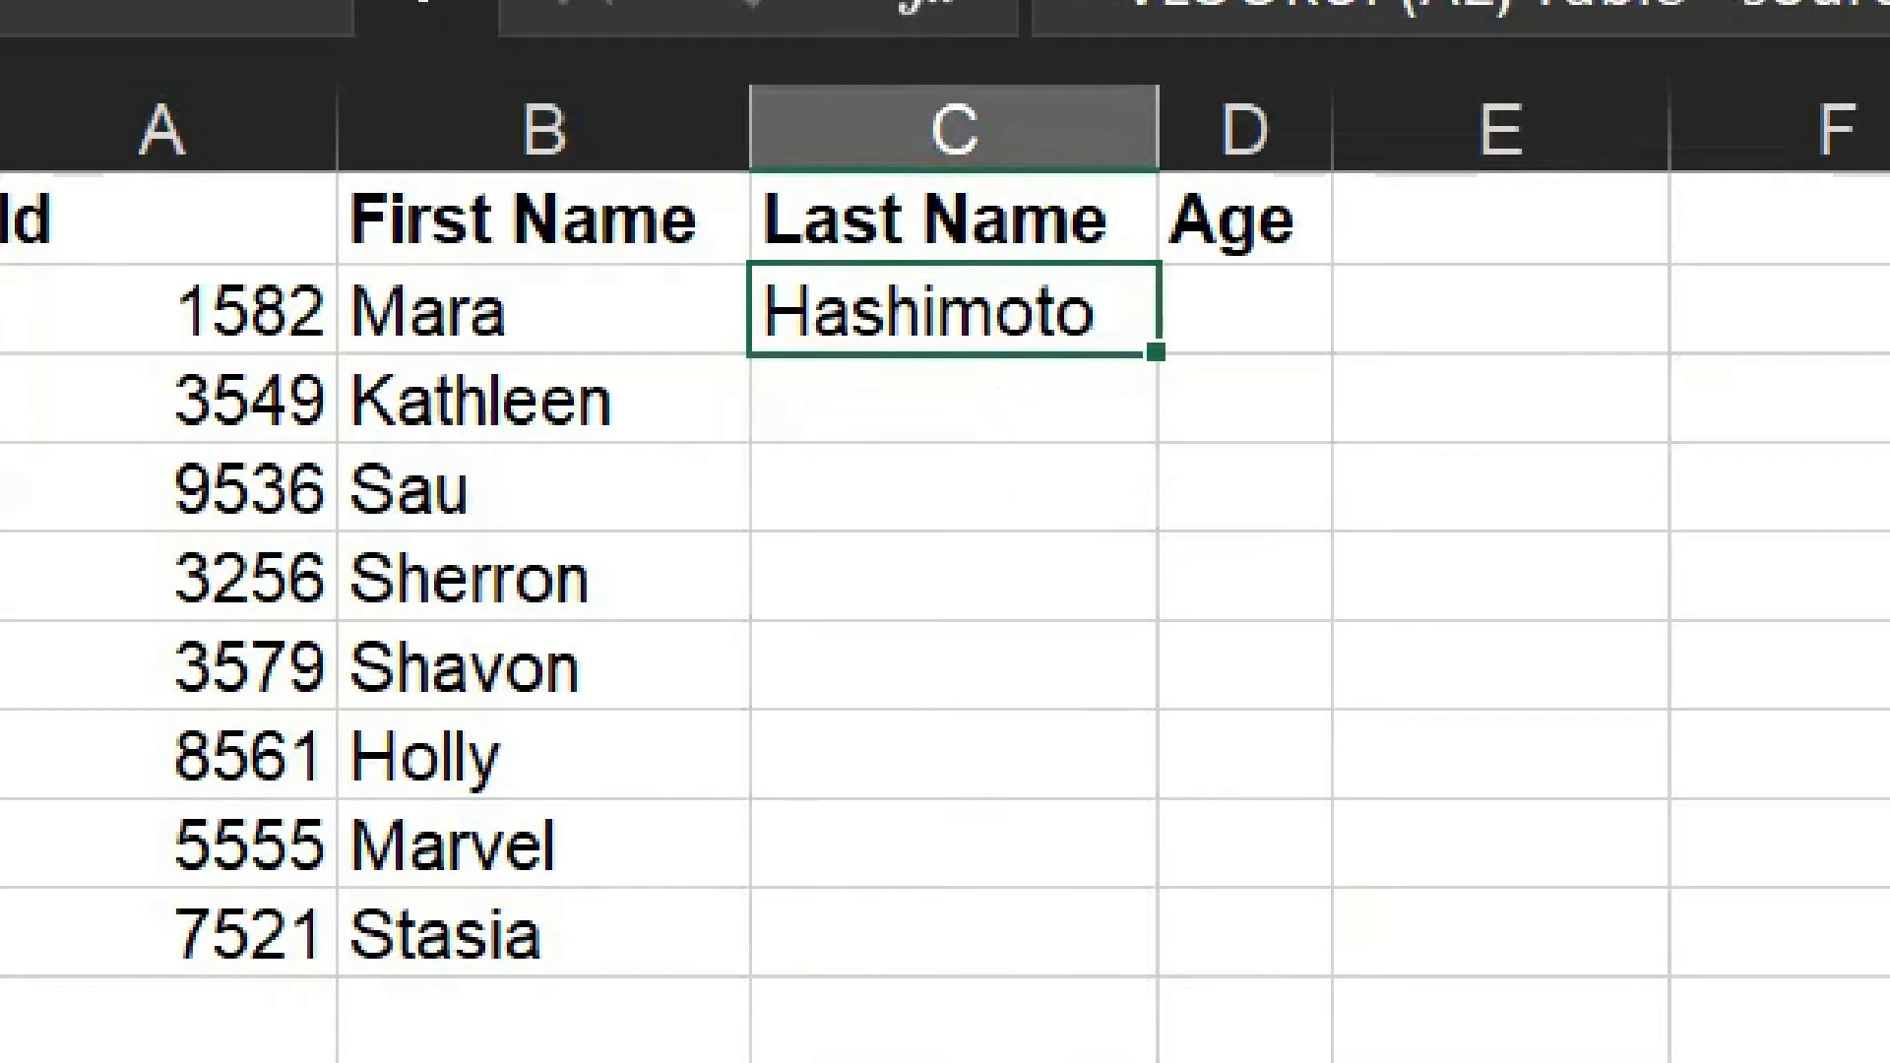
key(ctrl+e)
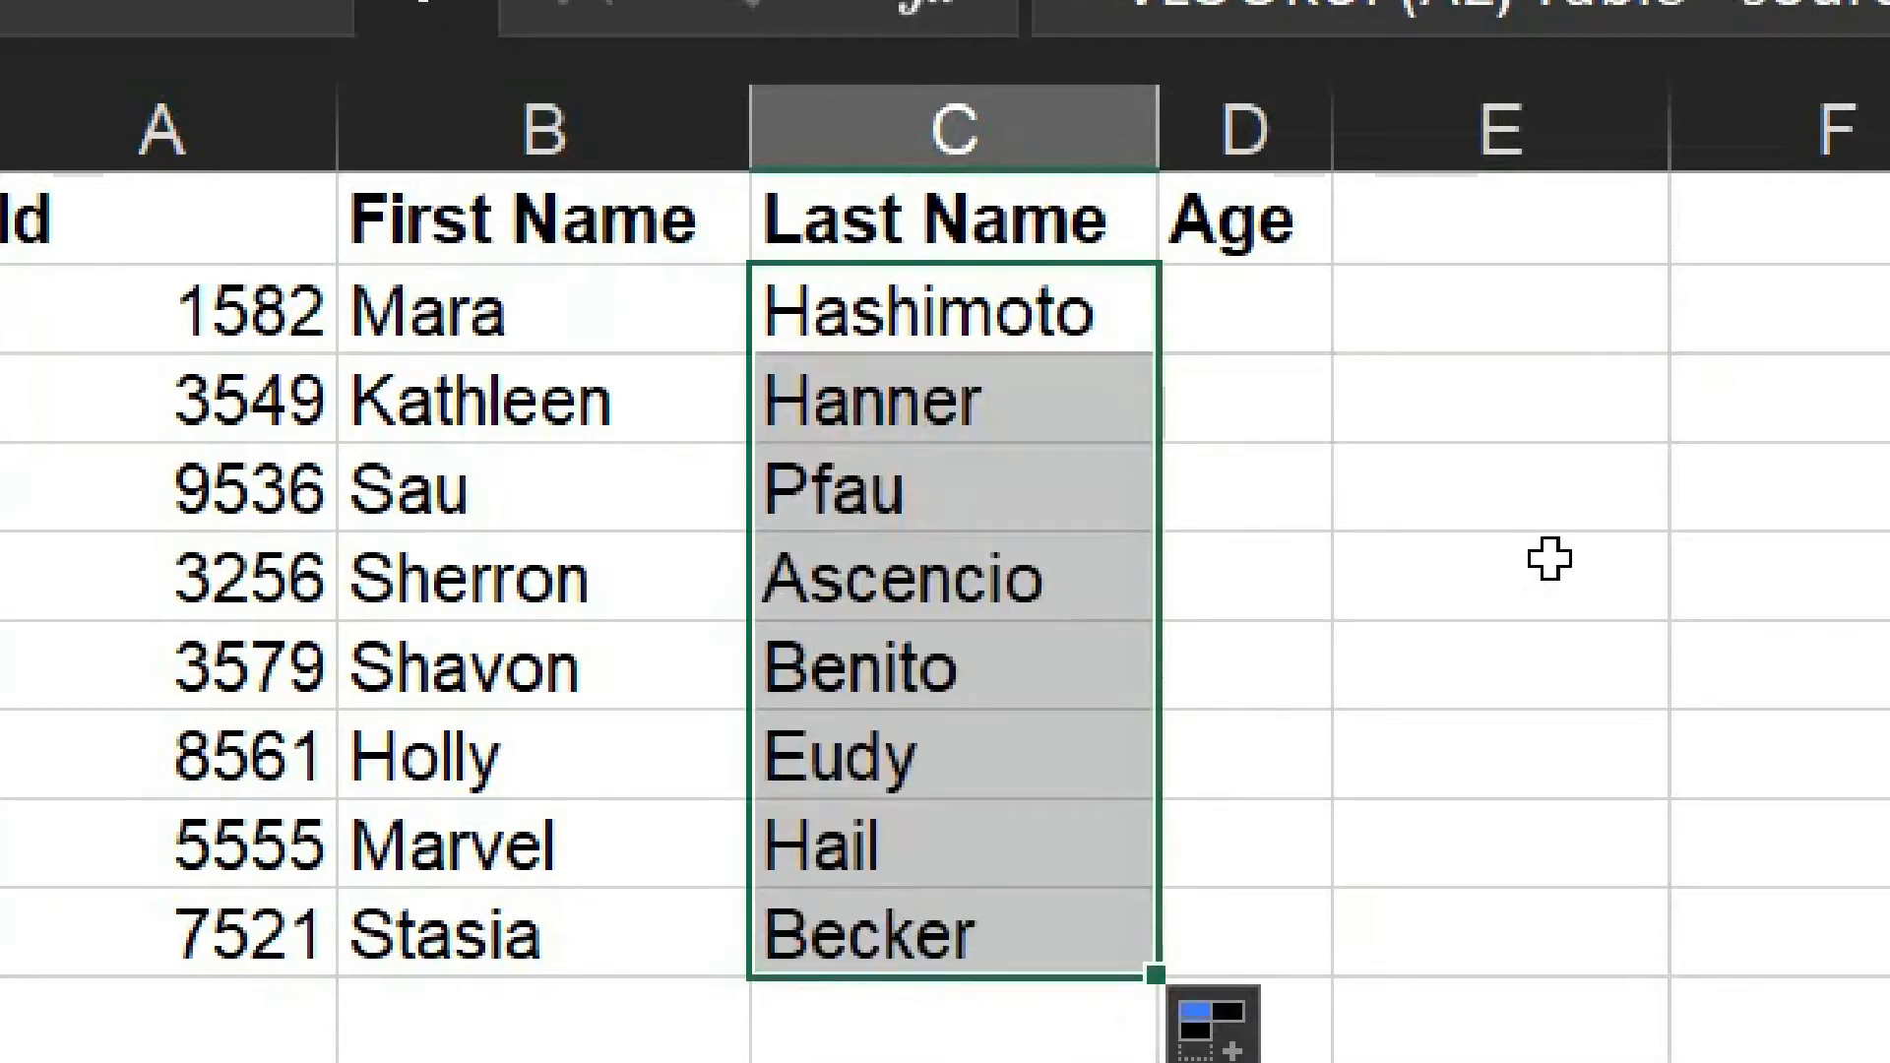
click(1550, 559)
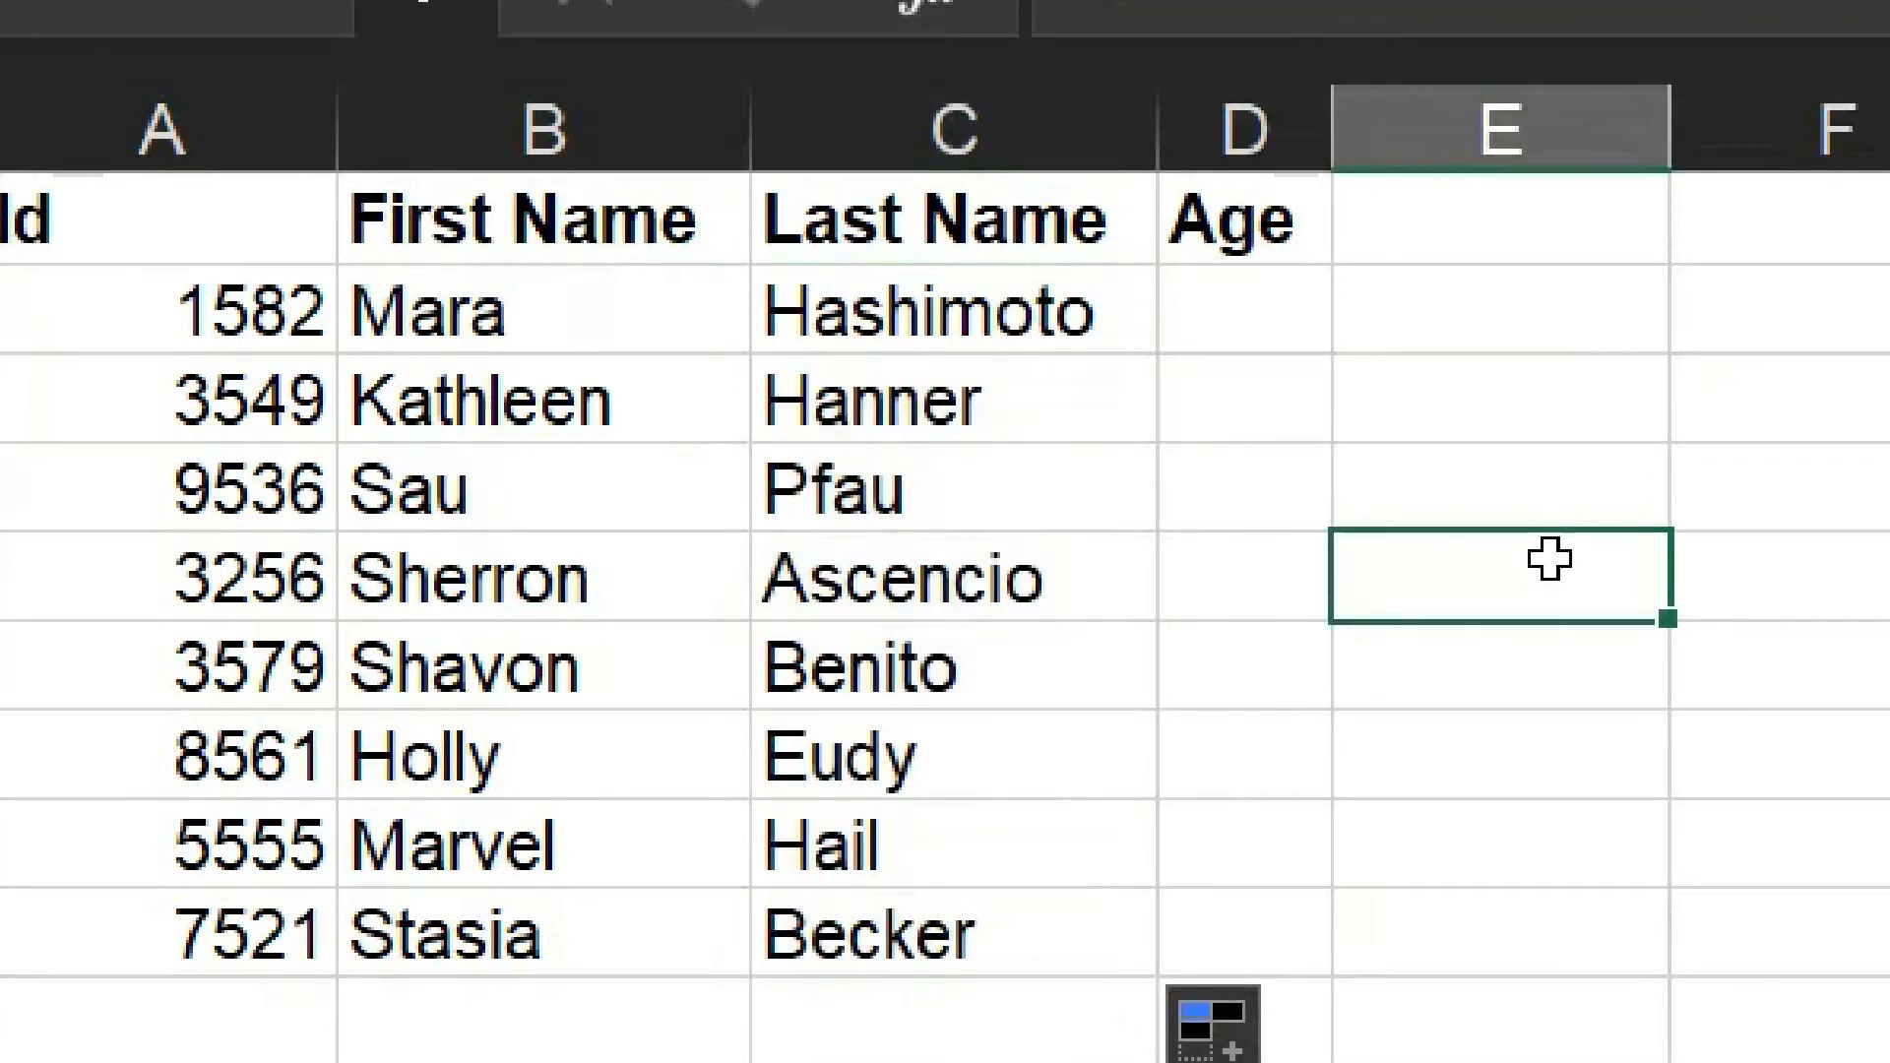
click(955, 309)
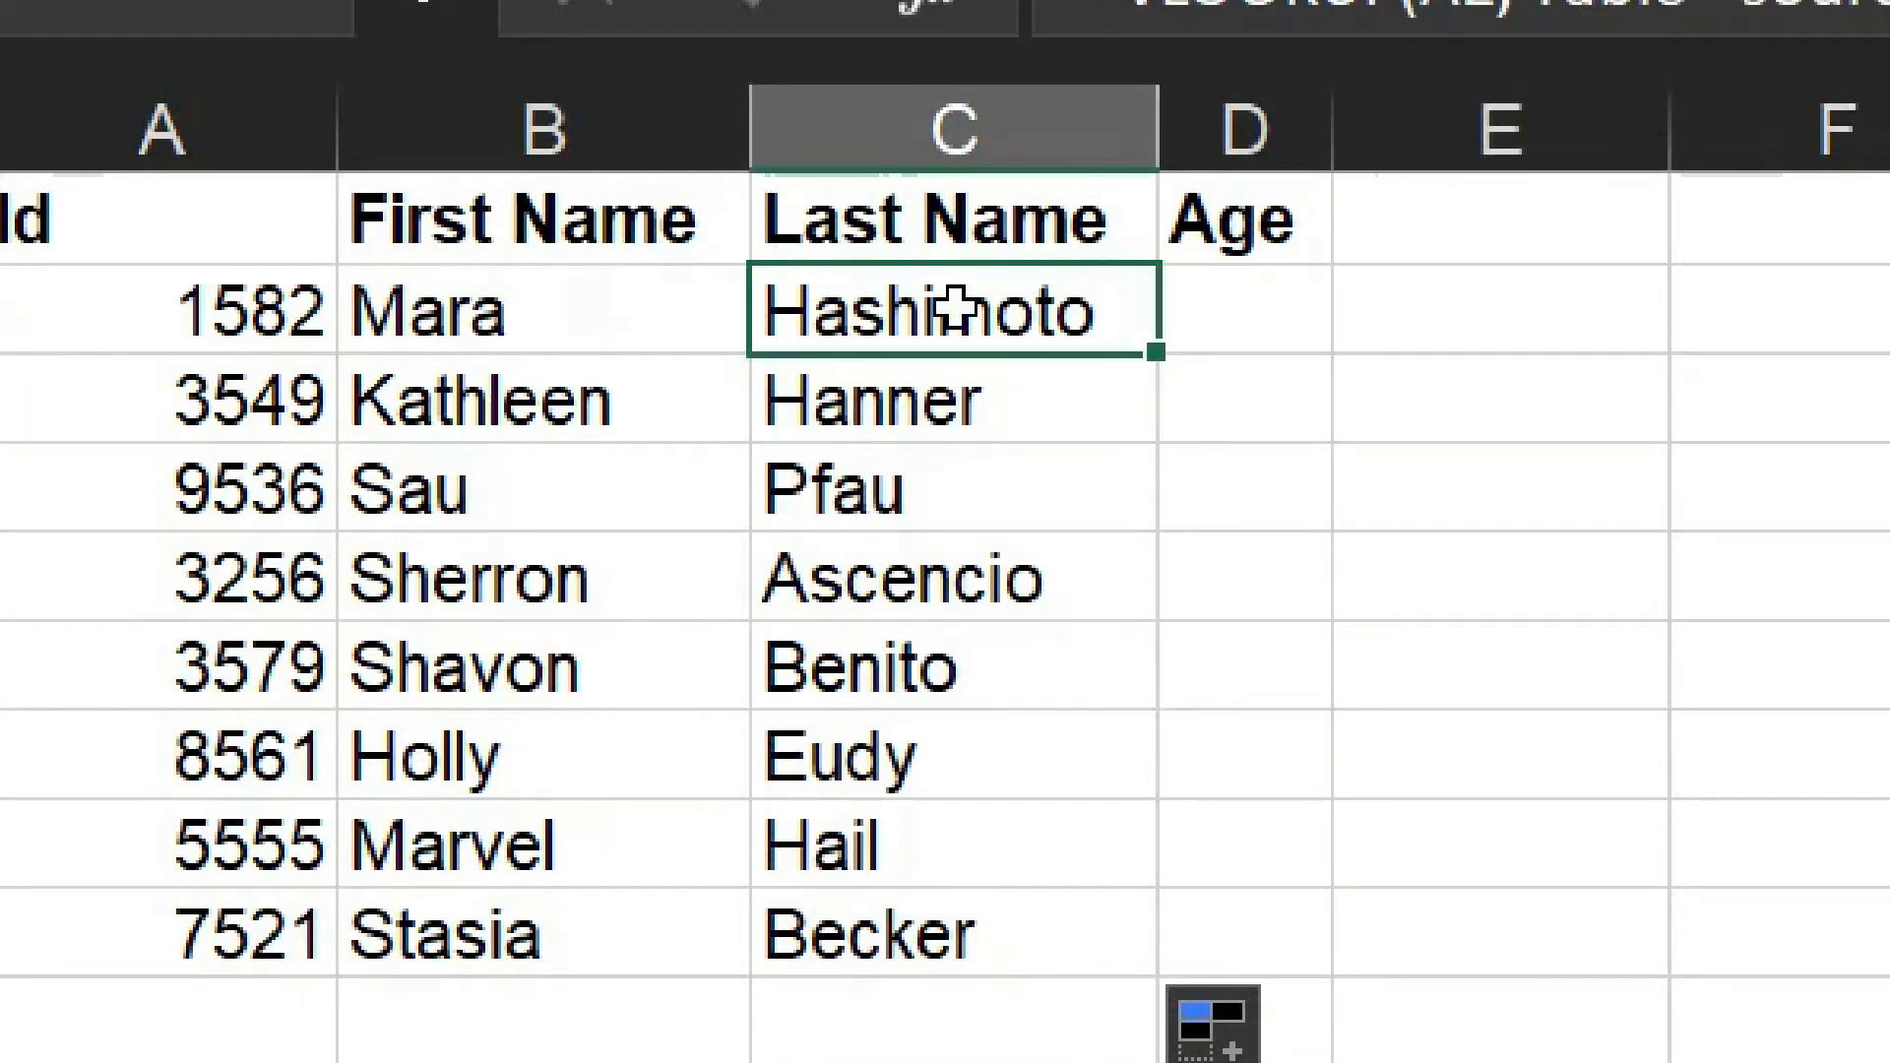
key(Right)
key(Up)
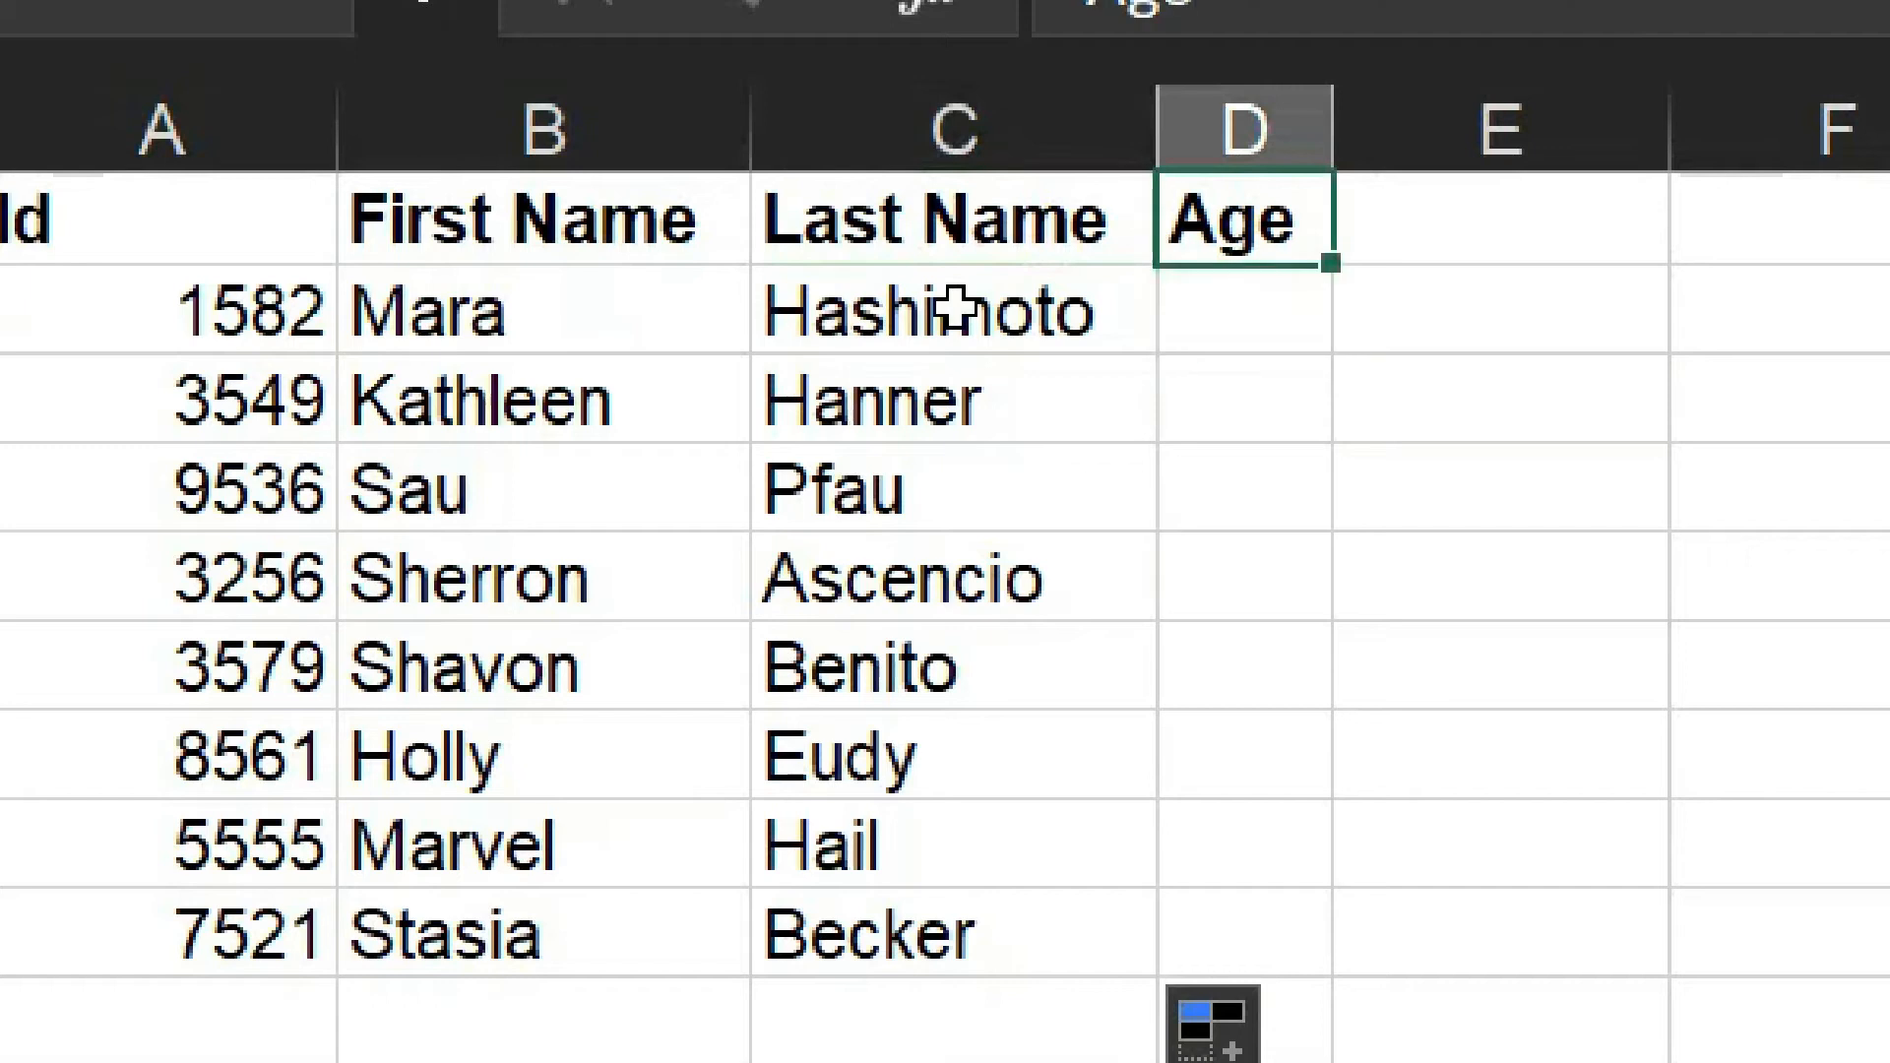
key(Down)
key(Left)
key(Up)
key(Right)
key(Down)
key(shift+Down)
key(shift+Down)
key(shift+Down)
key(shift+Down)
key(shift+Down)
key(shift+Down)
key(shift+Down)
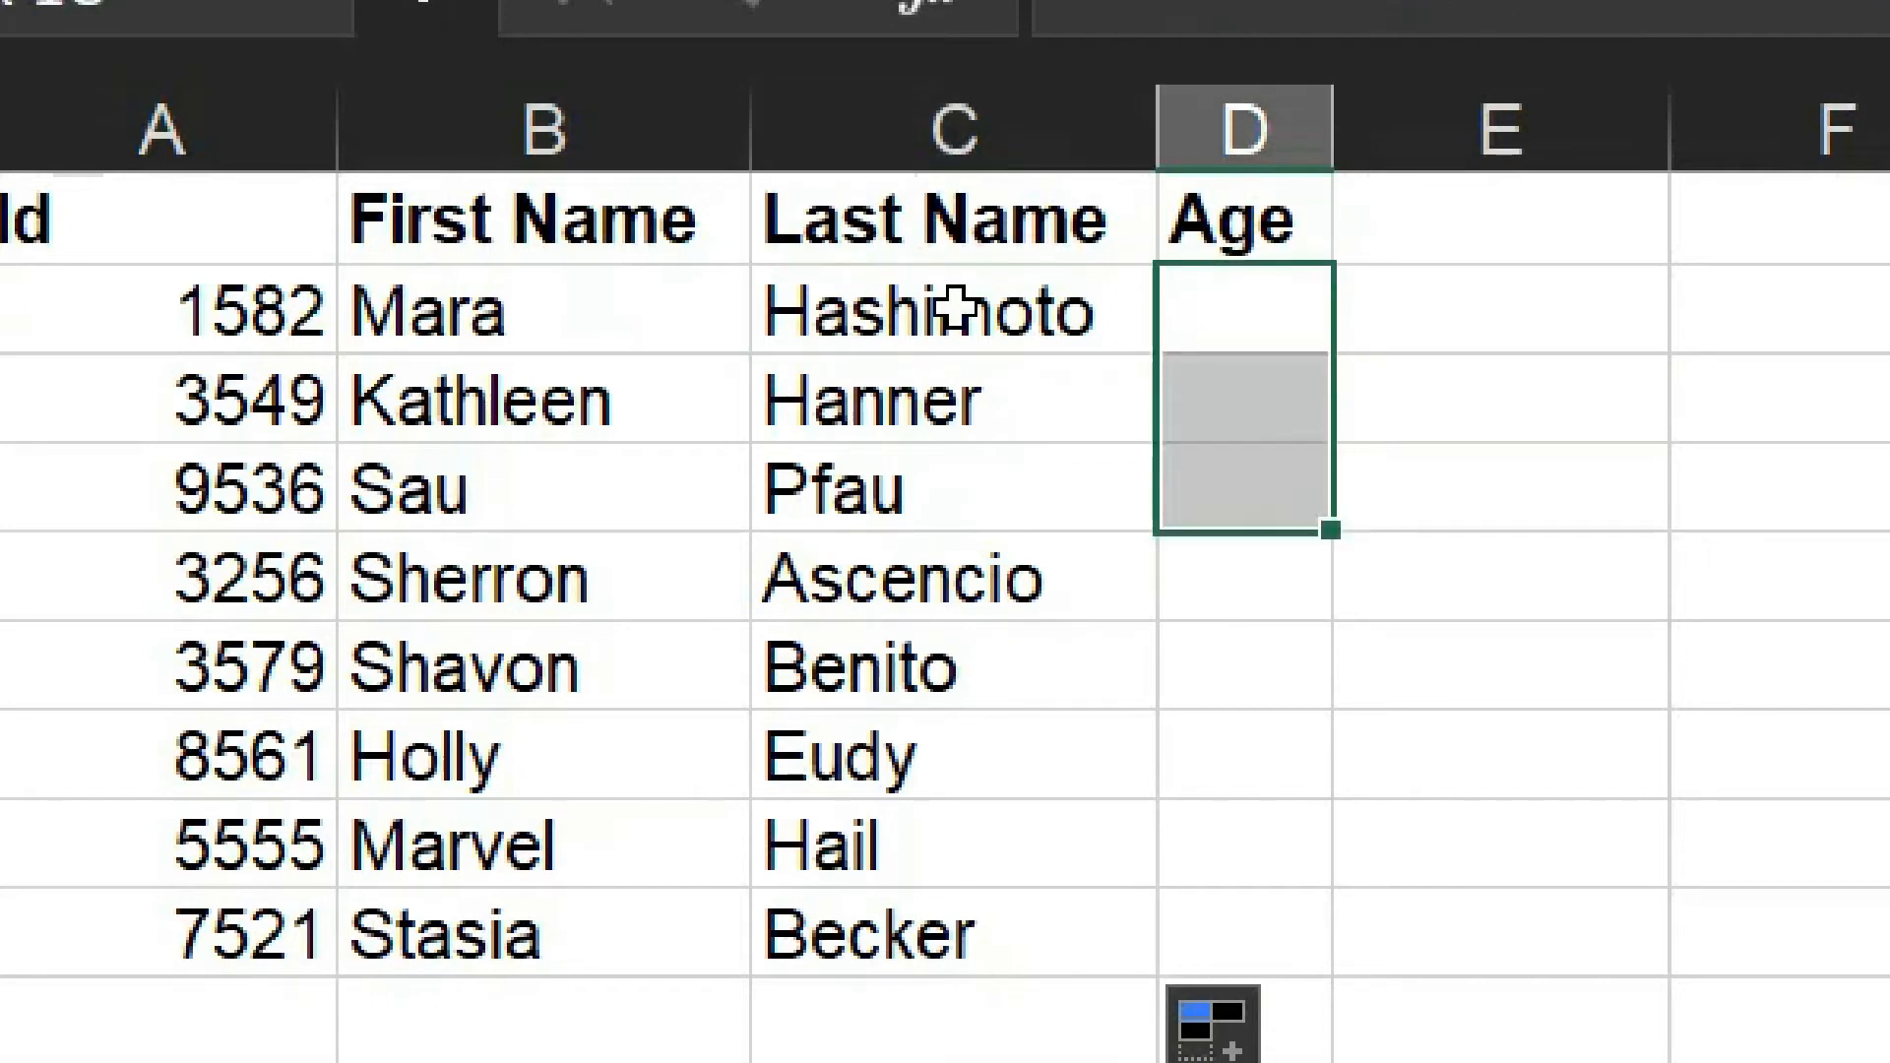
key(Up)
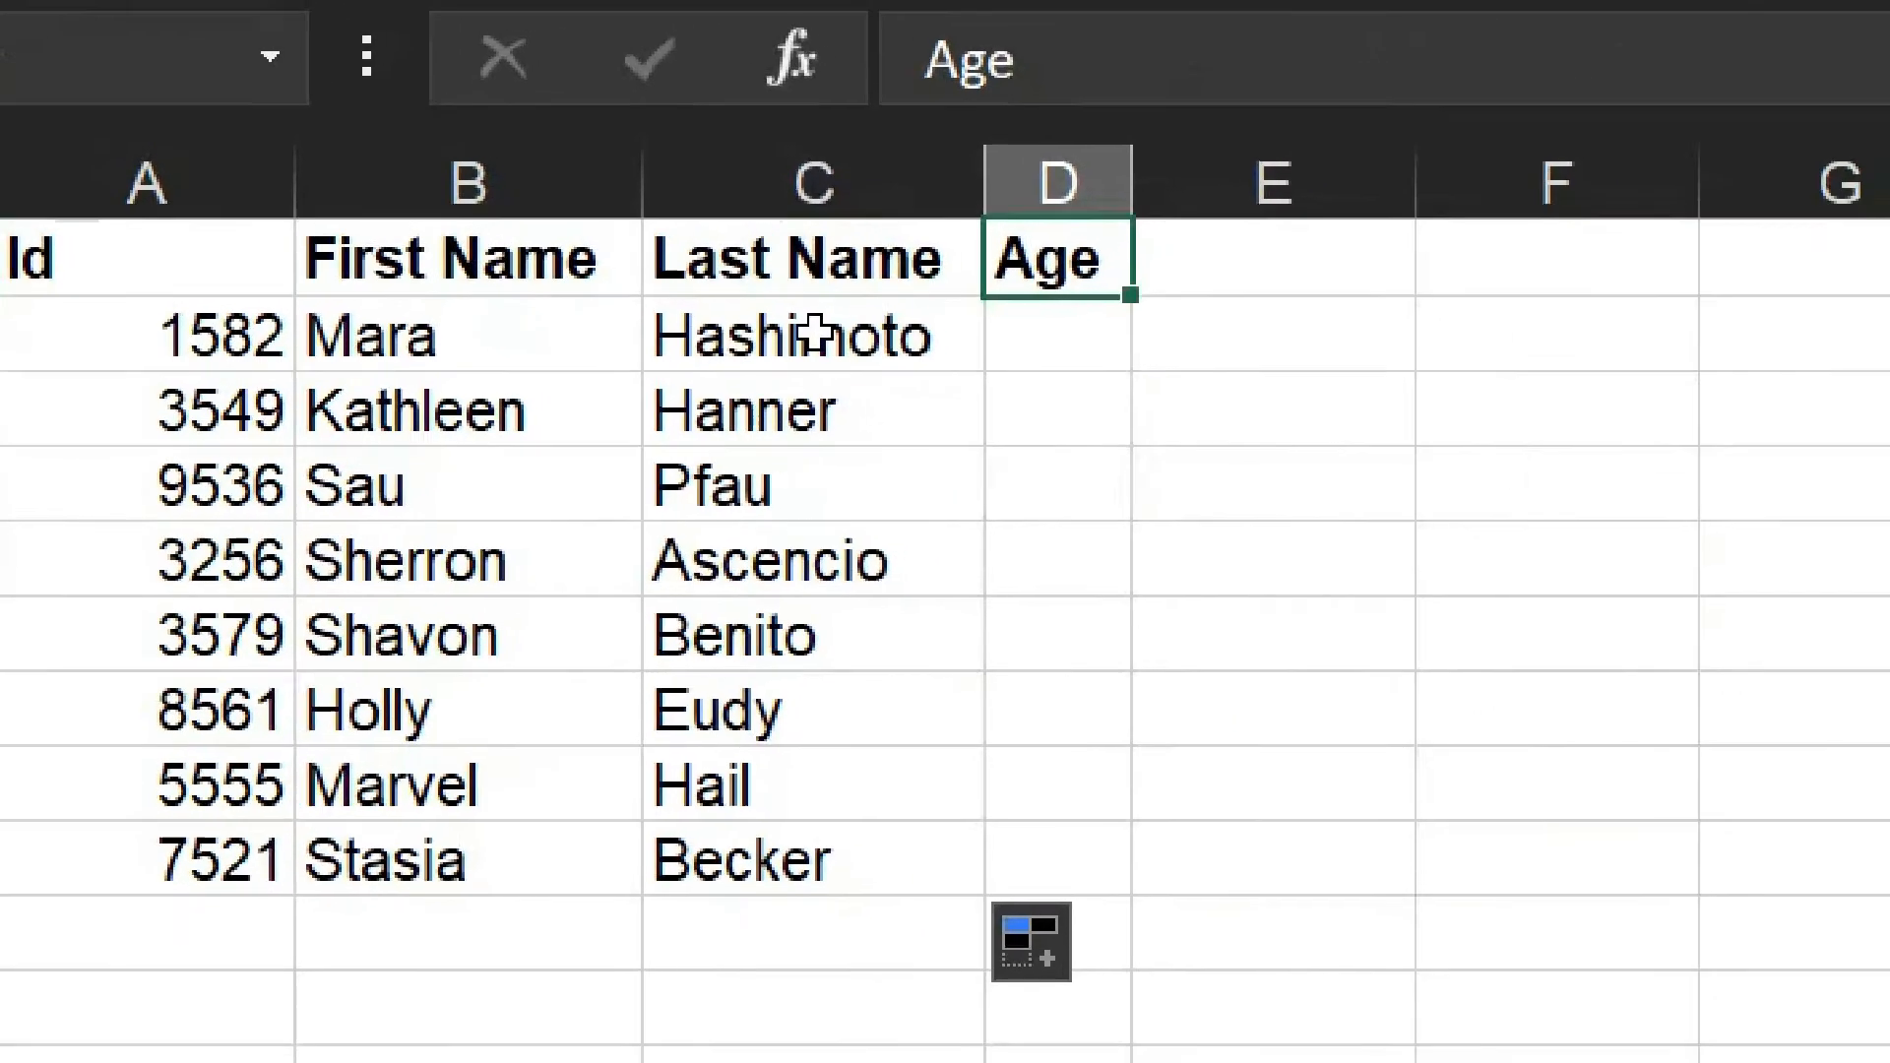
click(1426, 662)
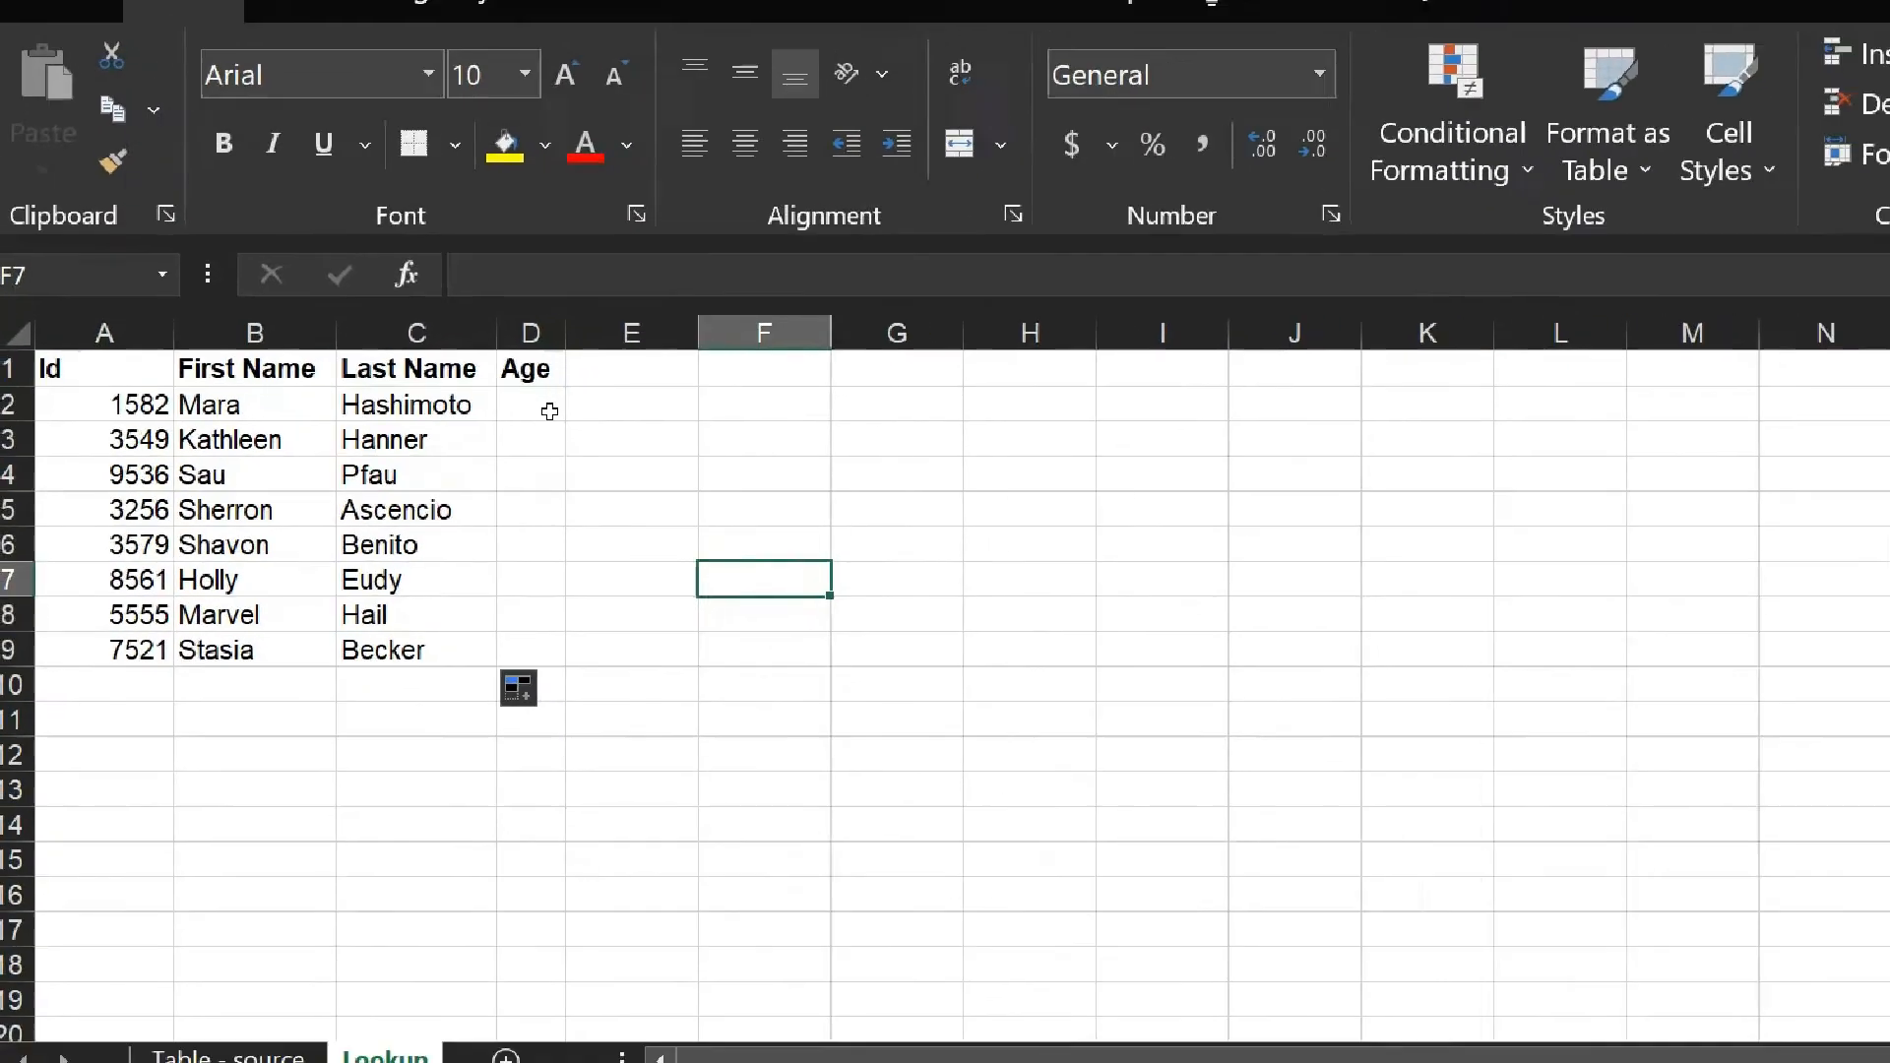
click(822, 381)
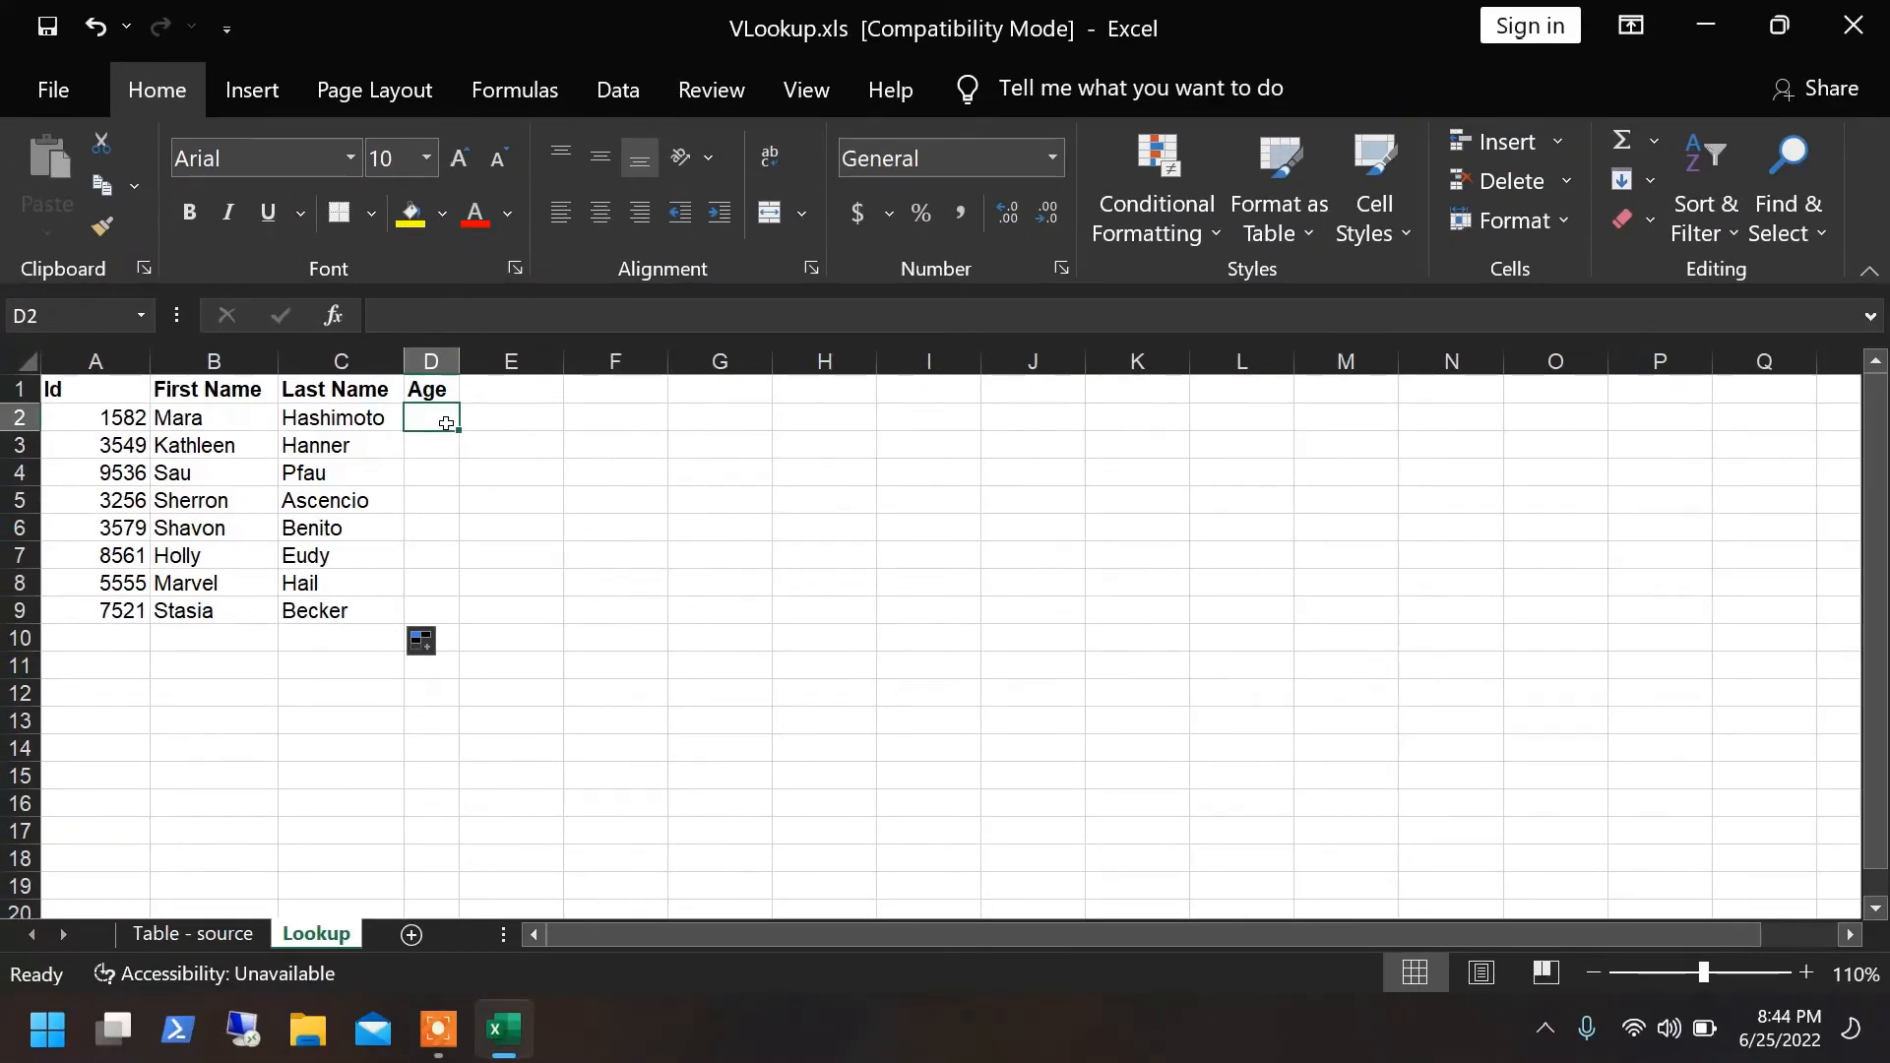
text(=)
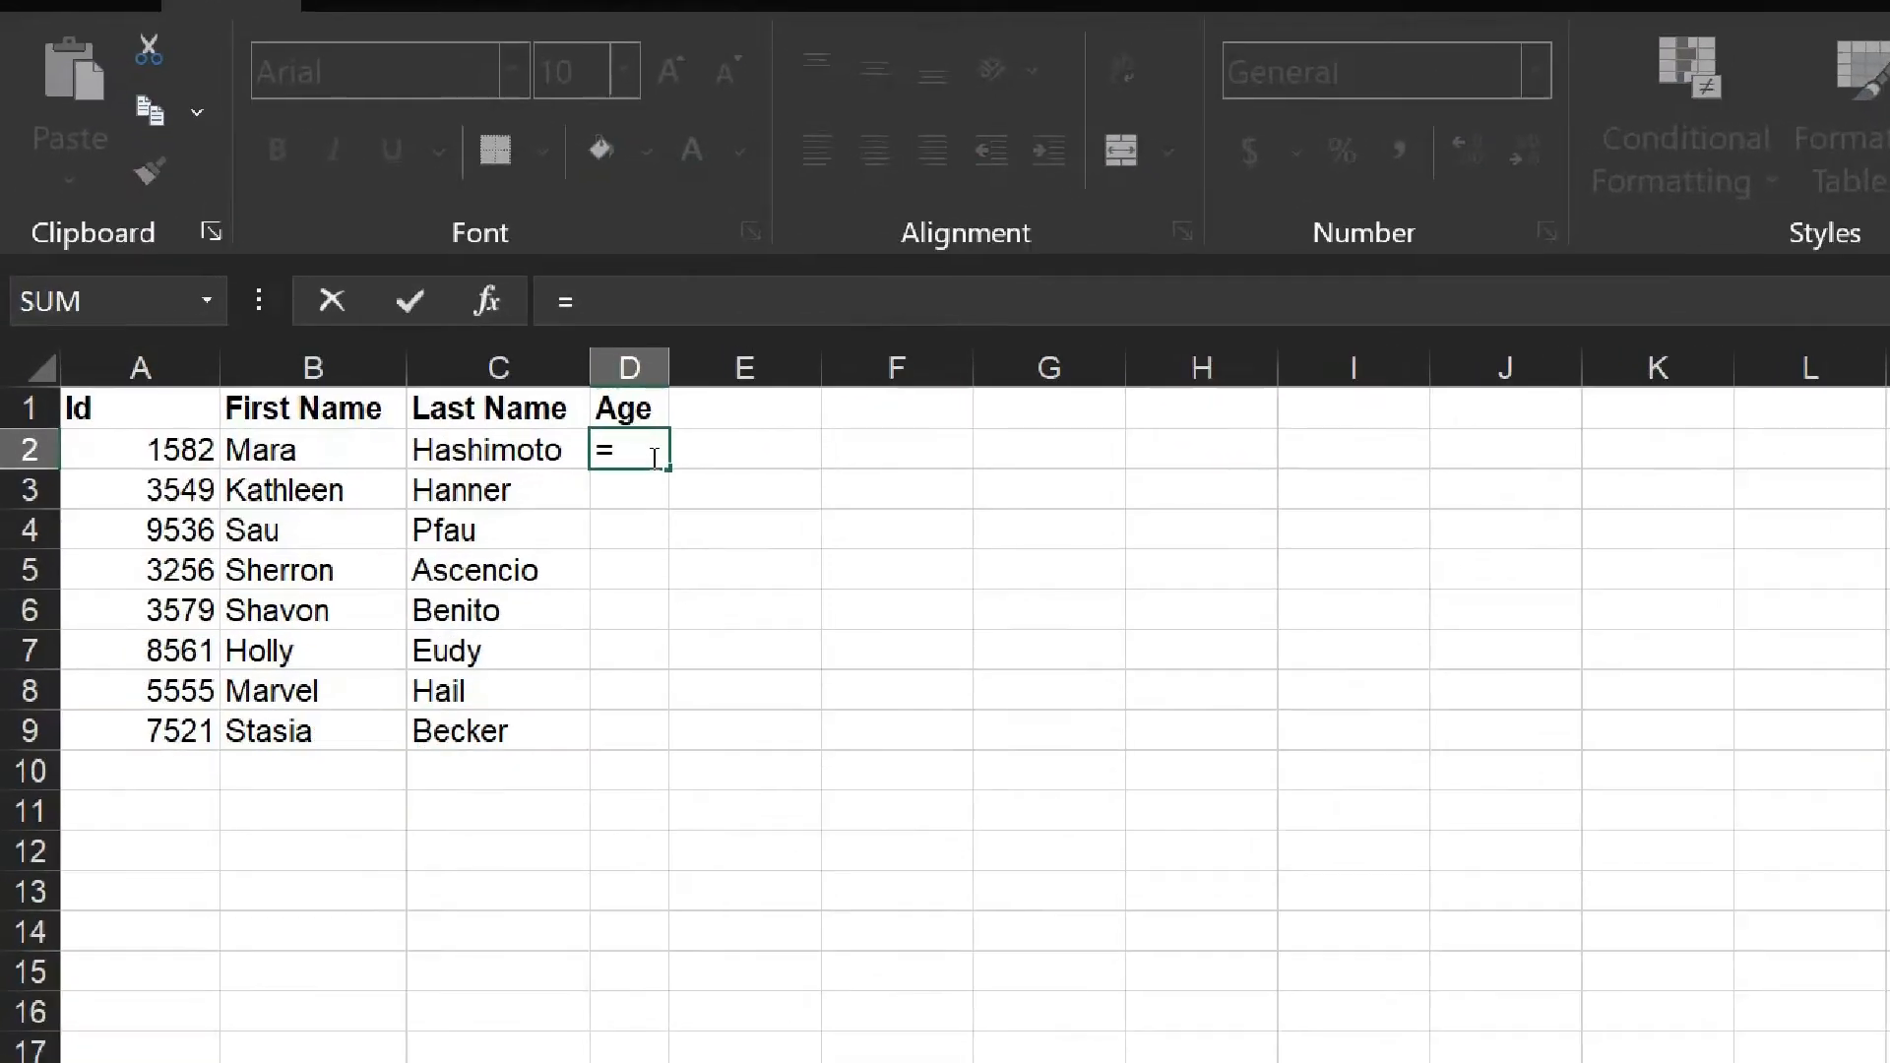
key(Escape)
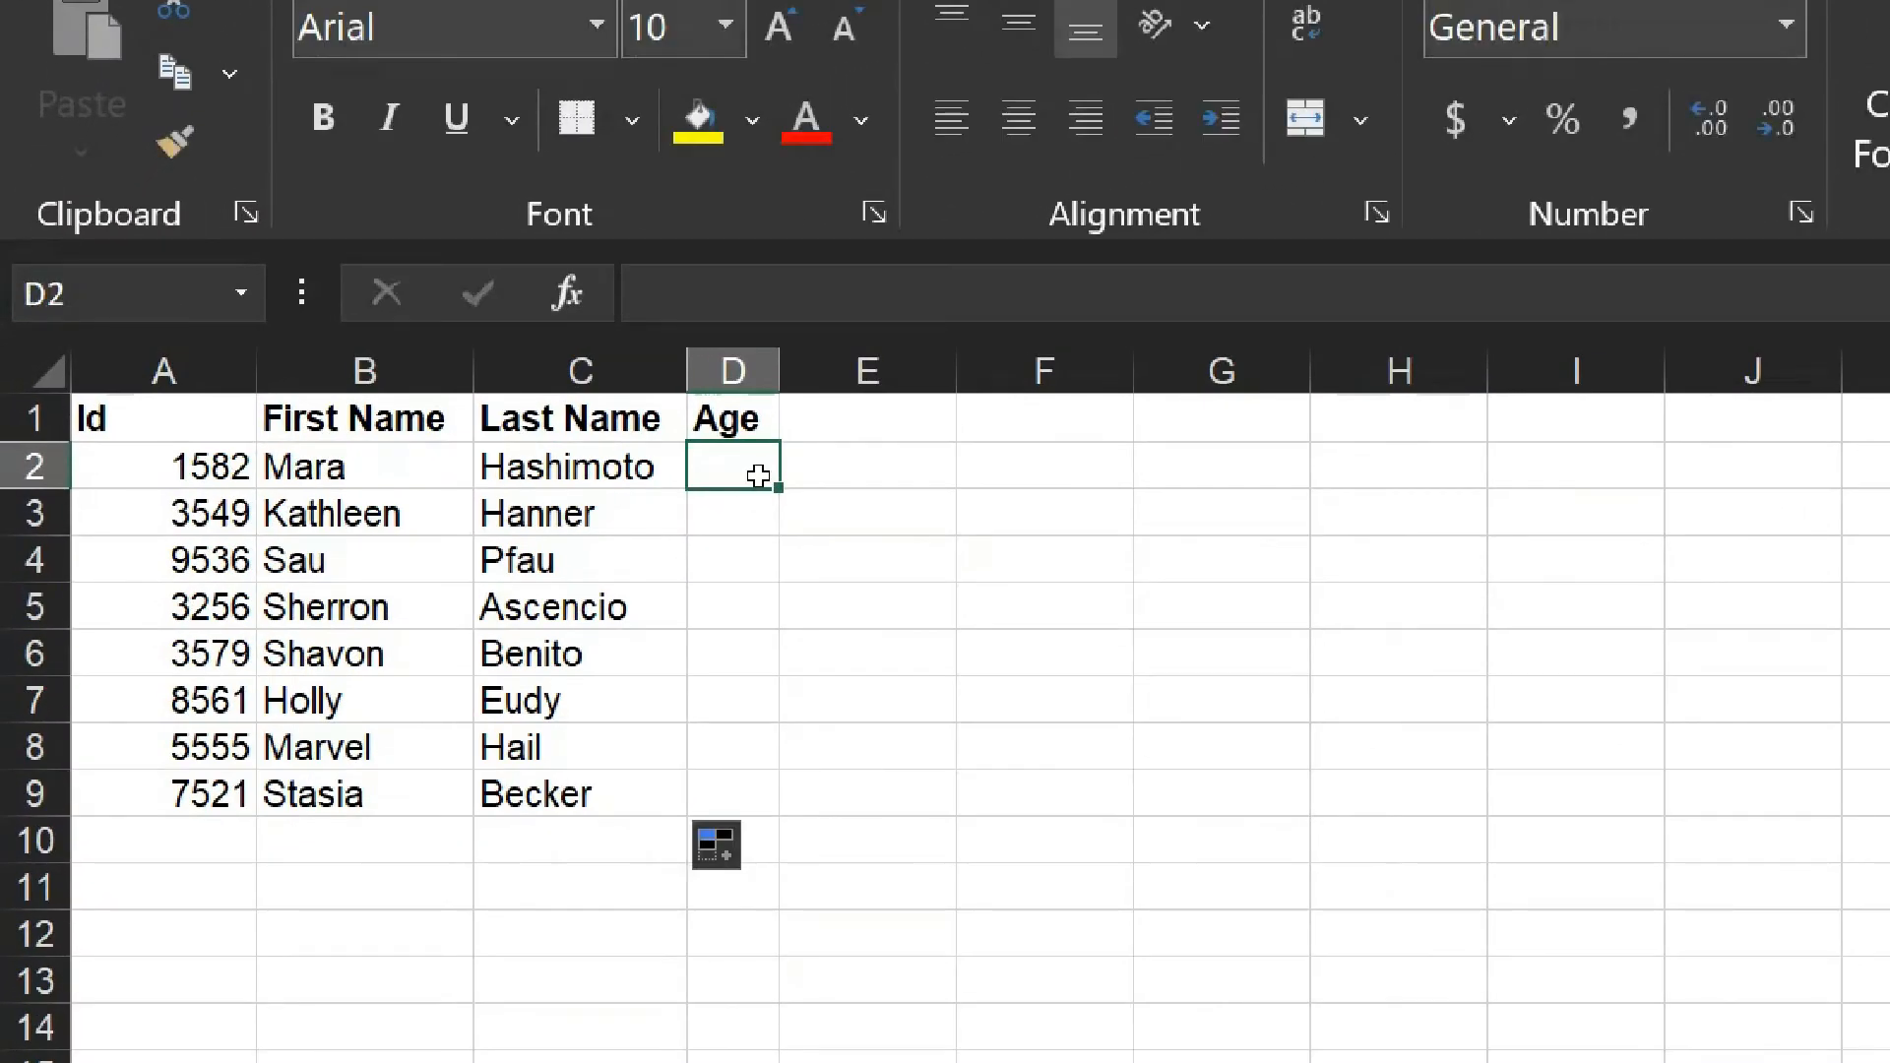
Copy the VLOOKUP formula from C2 and paste it into the first Age cell, D2.
click(671, 474)
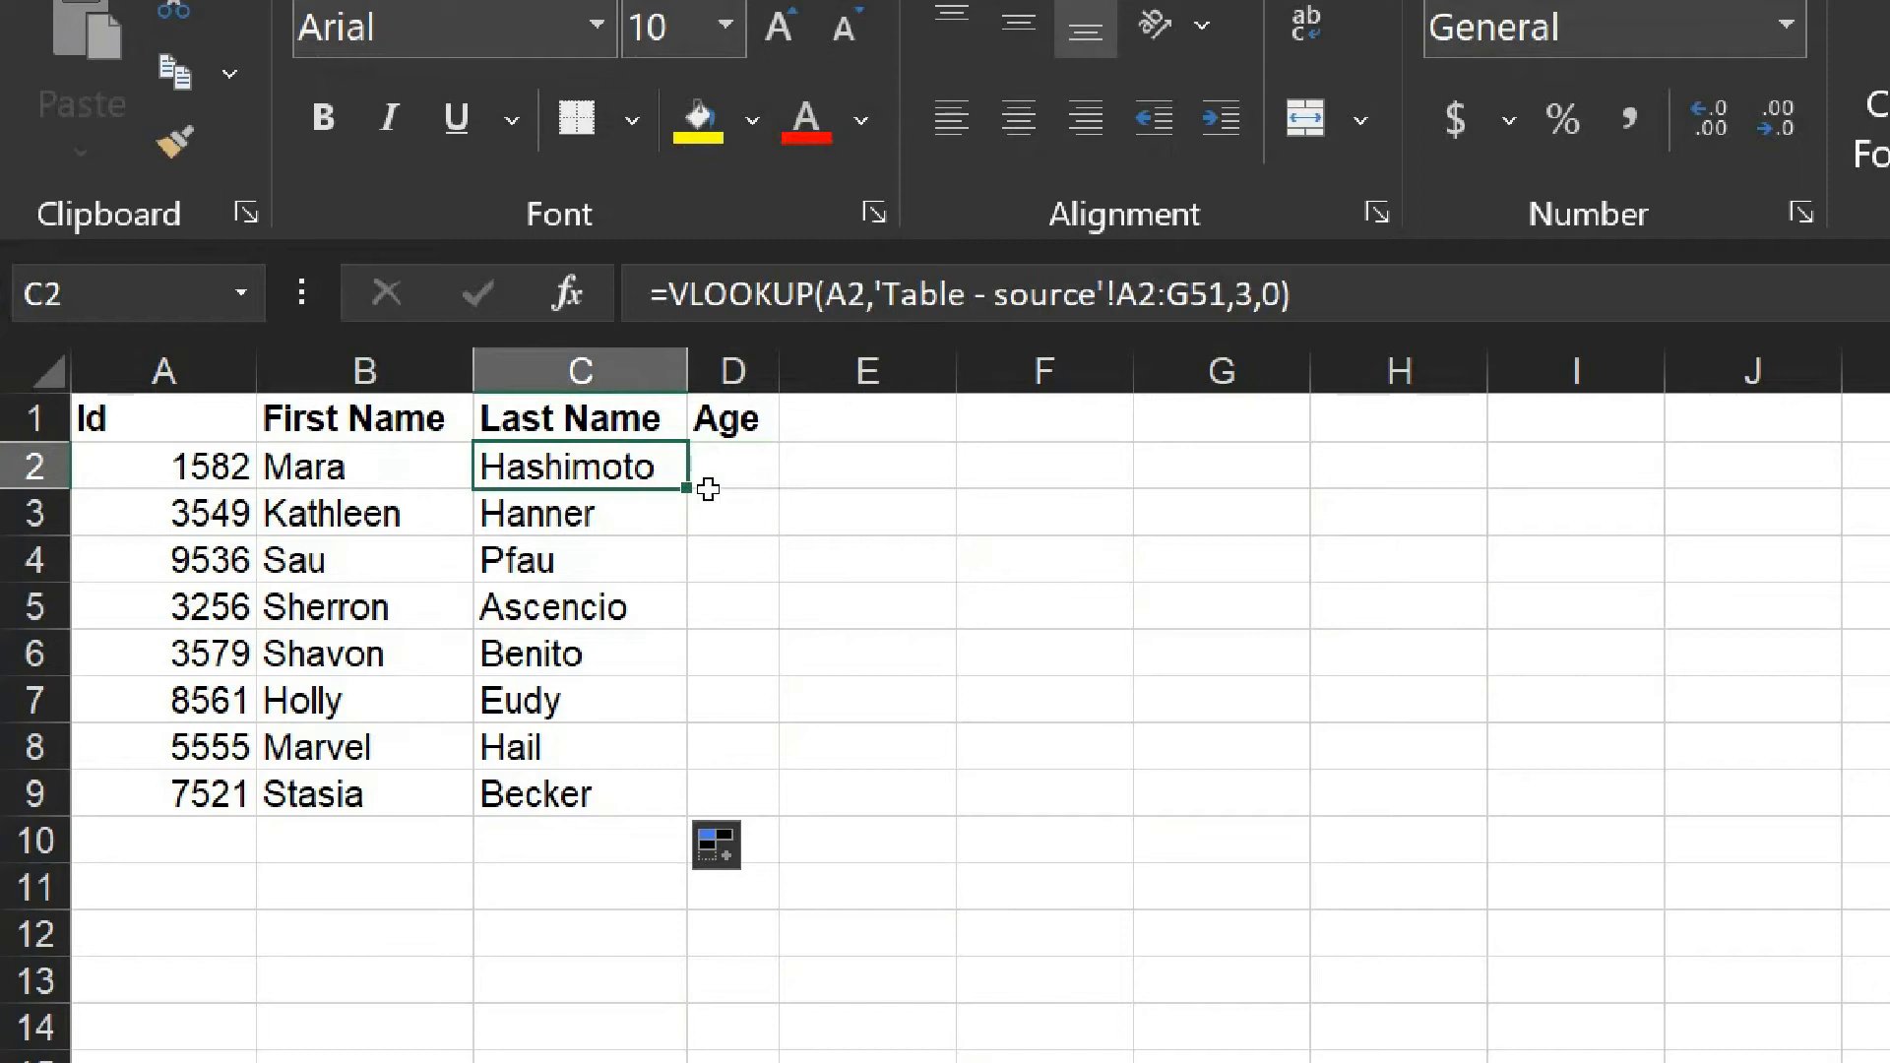
click(905, 542)
click(606, 480)
key(ctrl+c)
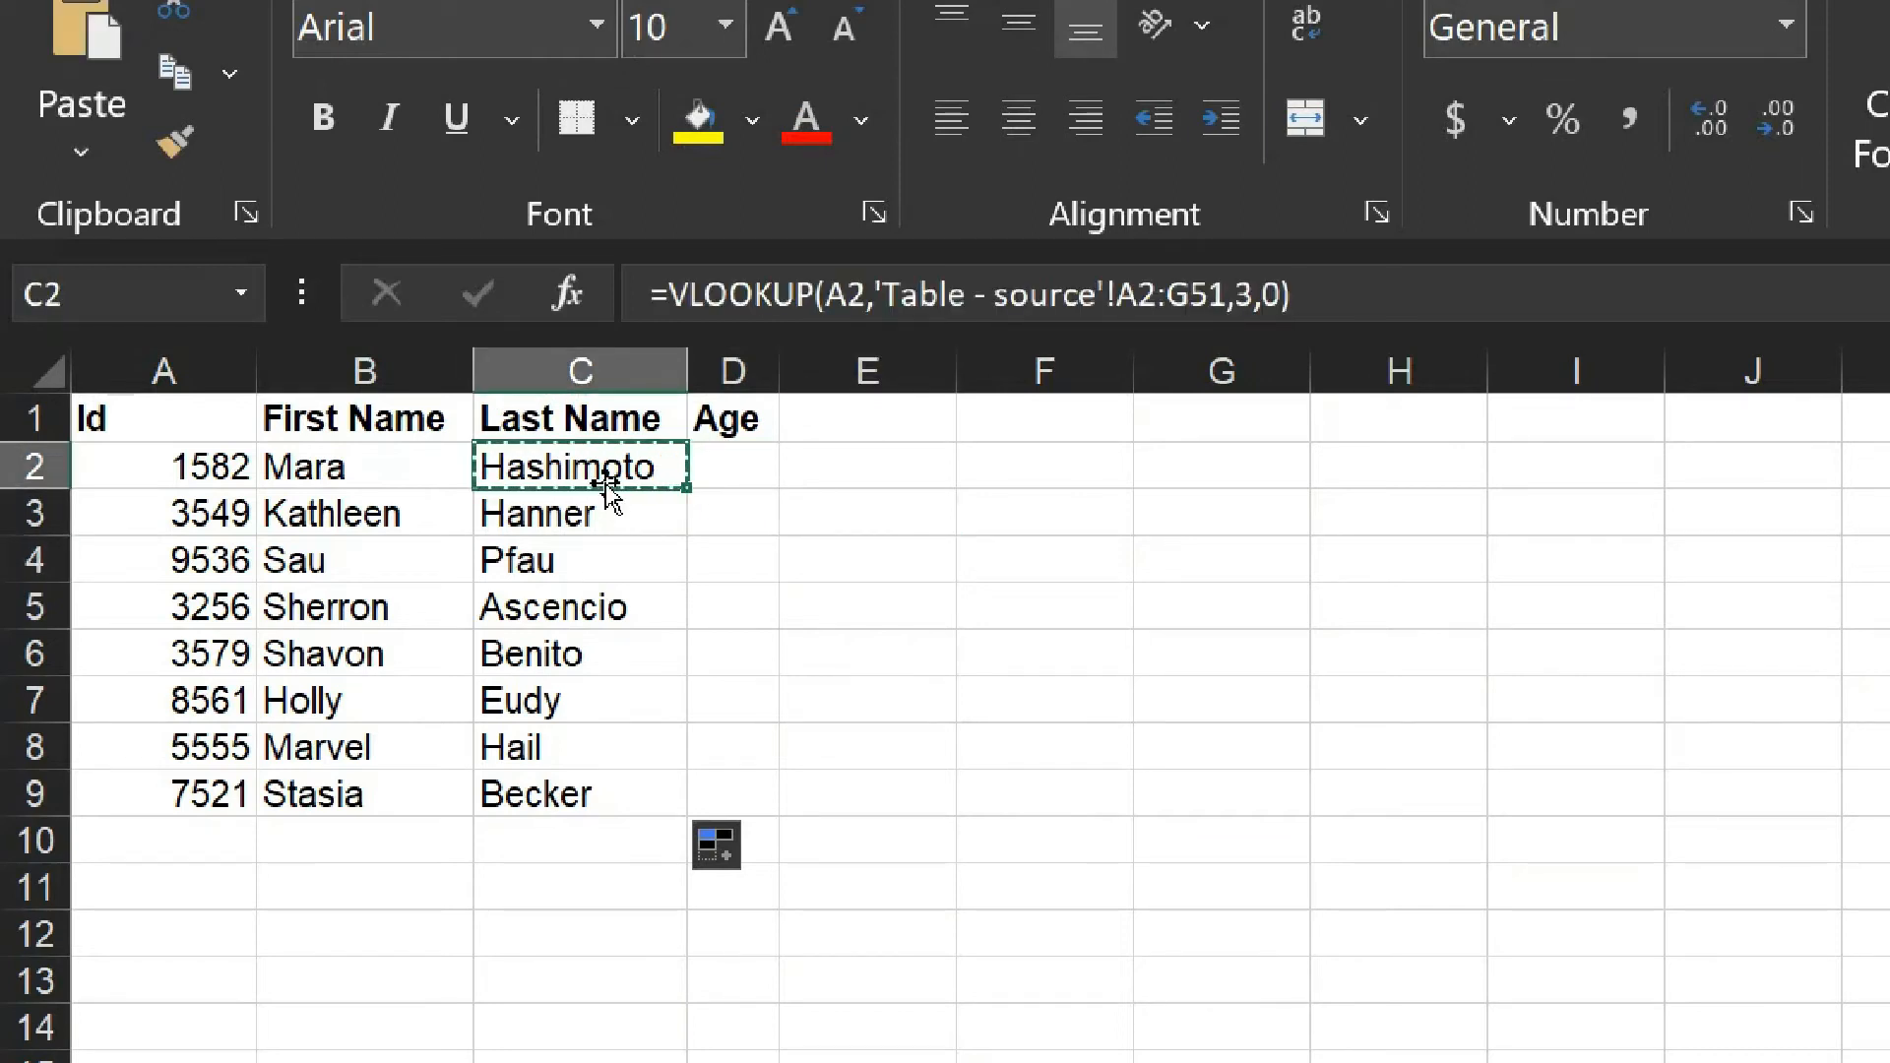
key(Right)
key(ctrl+v)
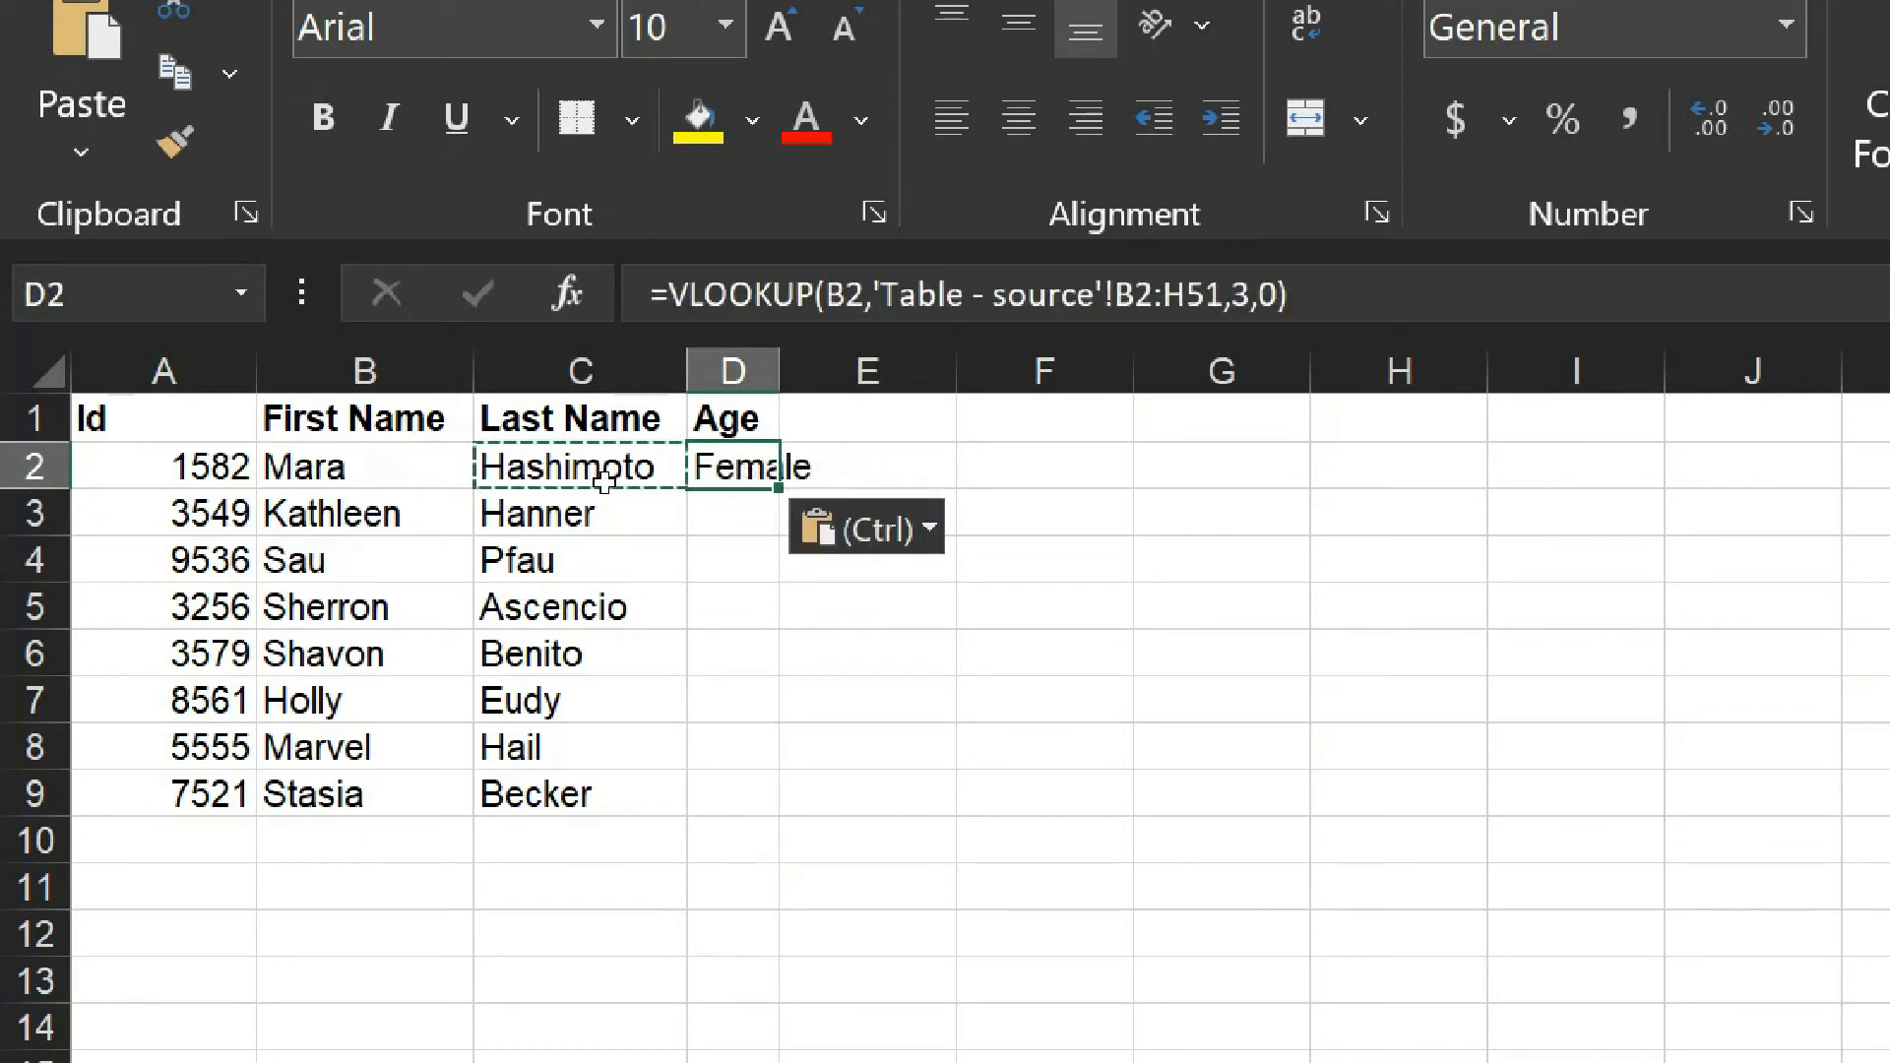
key(Escape)
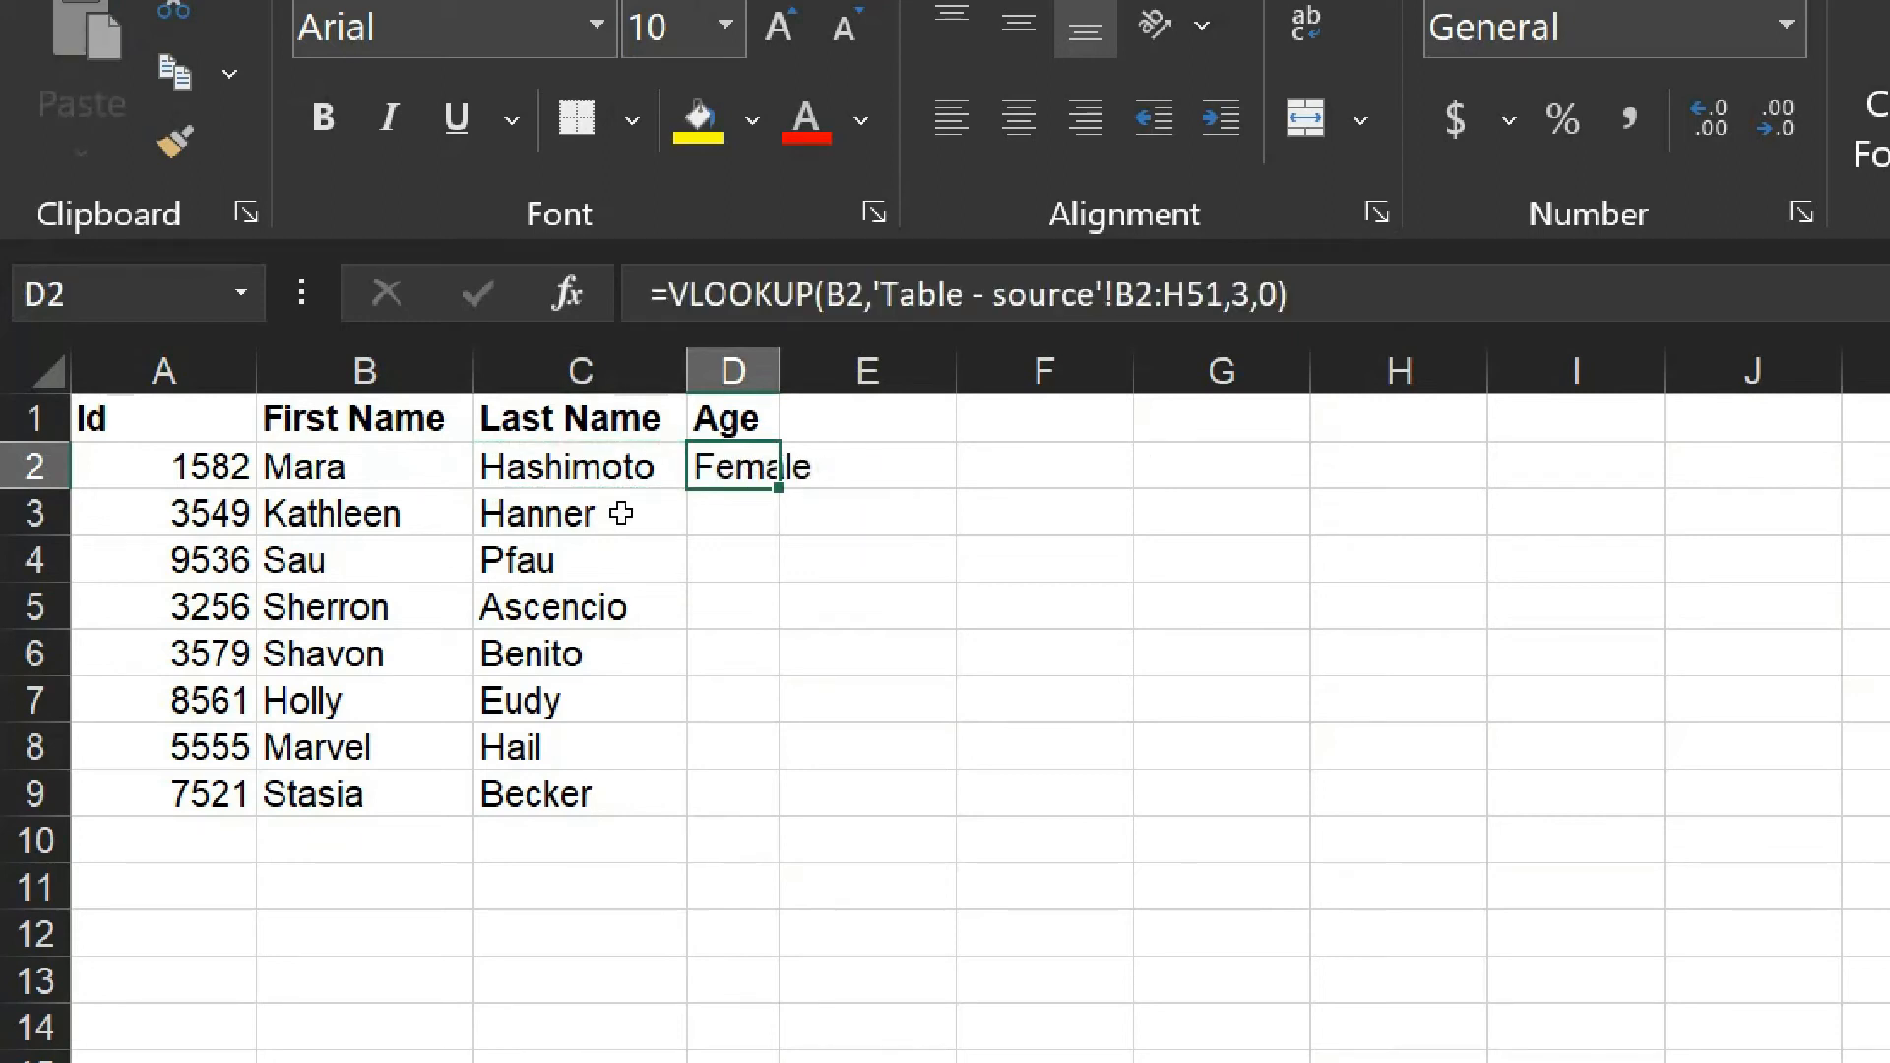
Examine the Table - source sheet's Last Name and Gender columns, and count the columns from Id through Age.
key(ctrl+Page_Up)
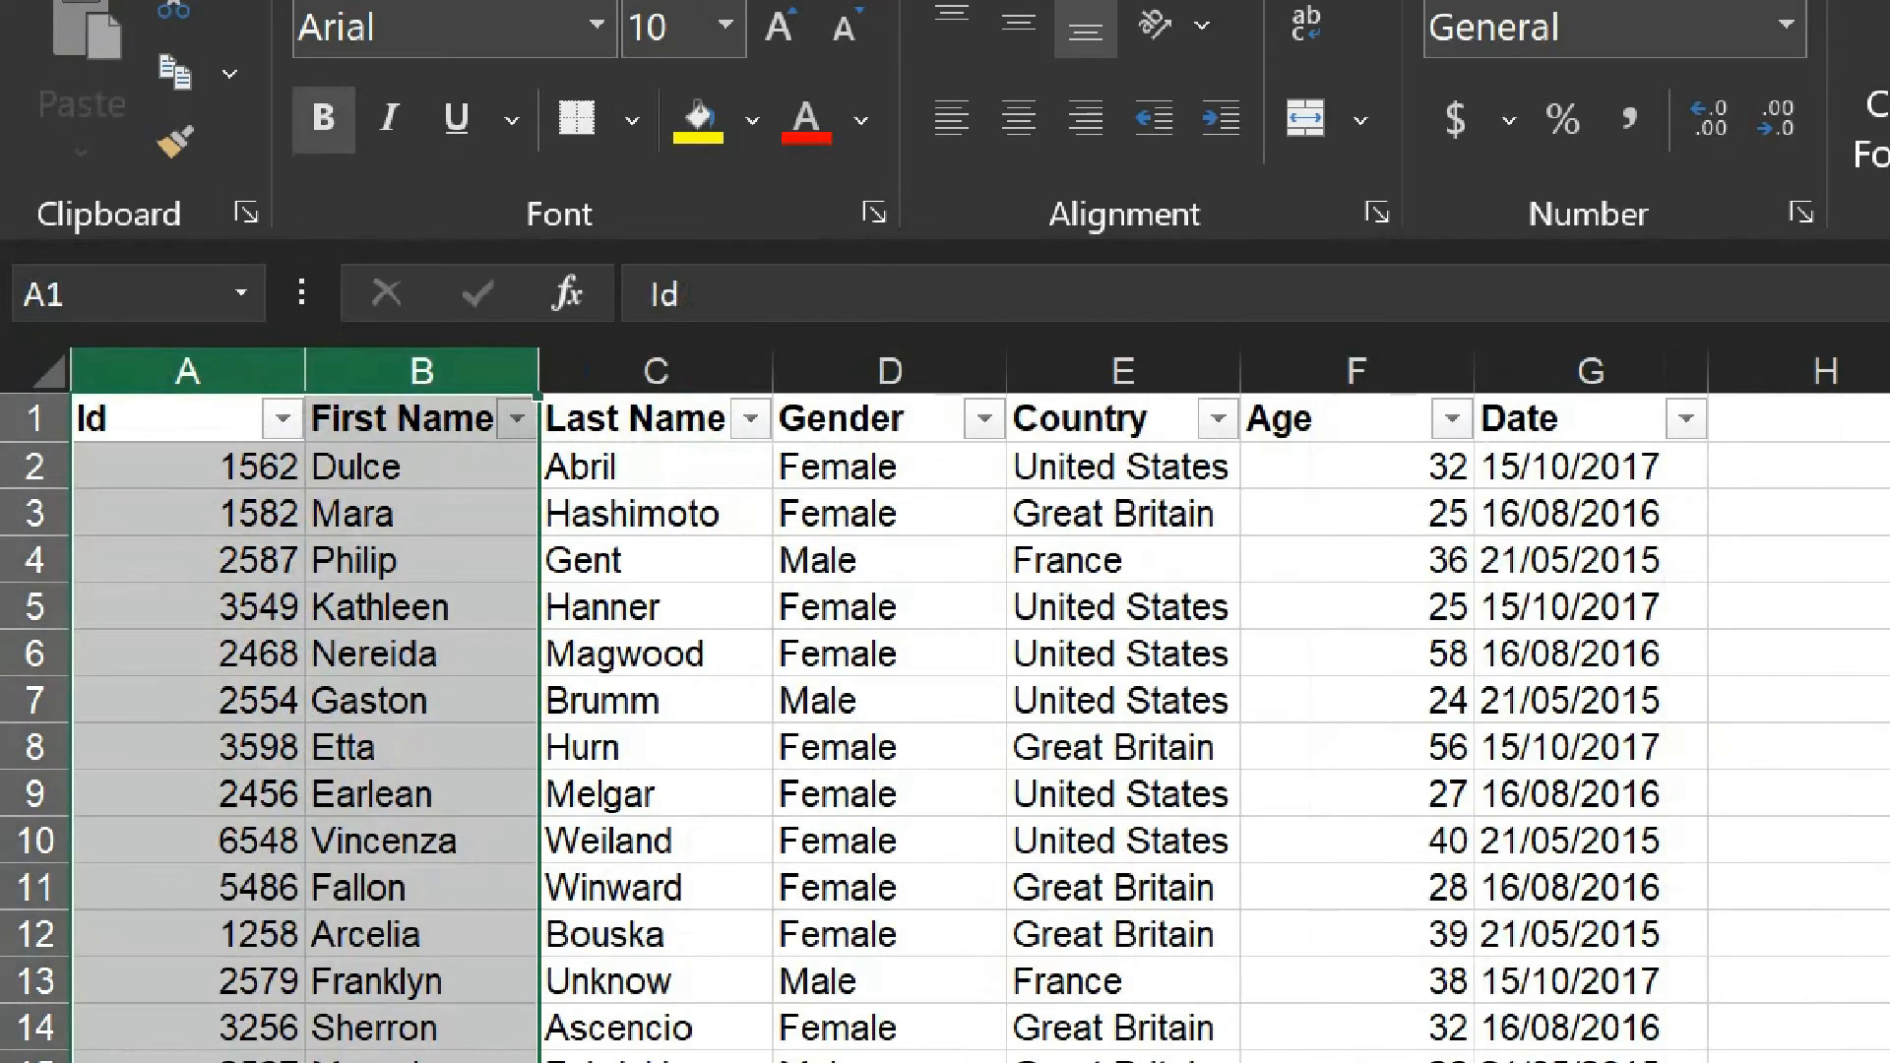
click(581, 480)
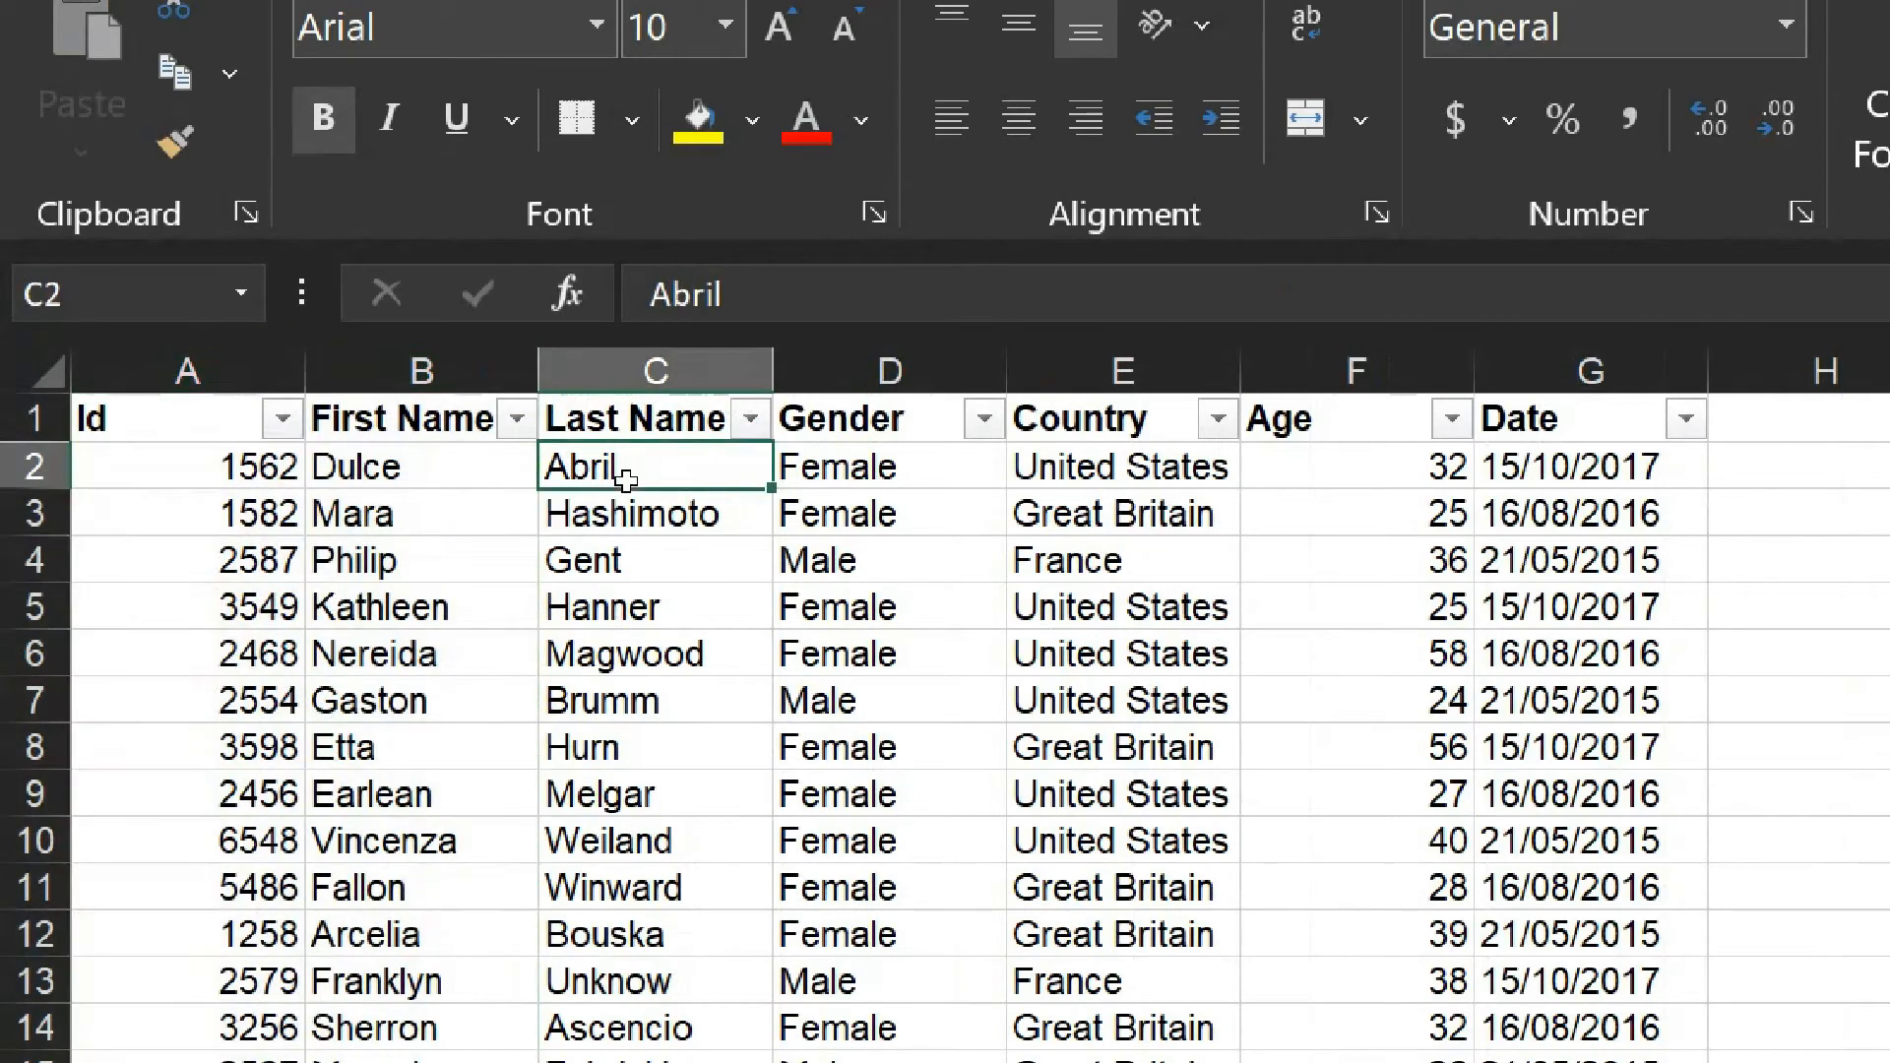
click(891, 498)
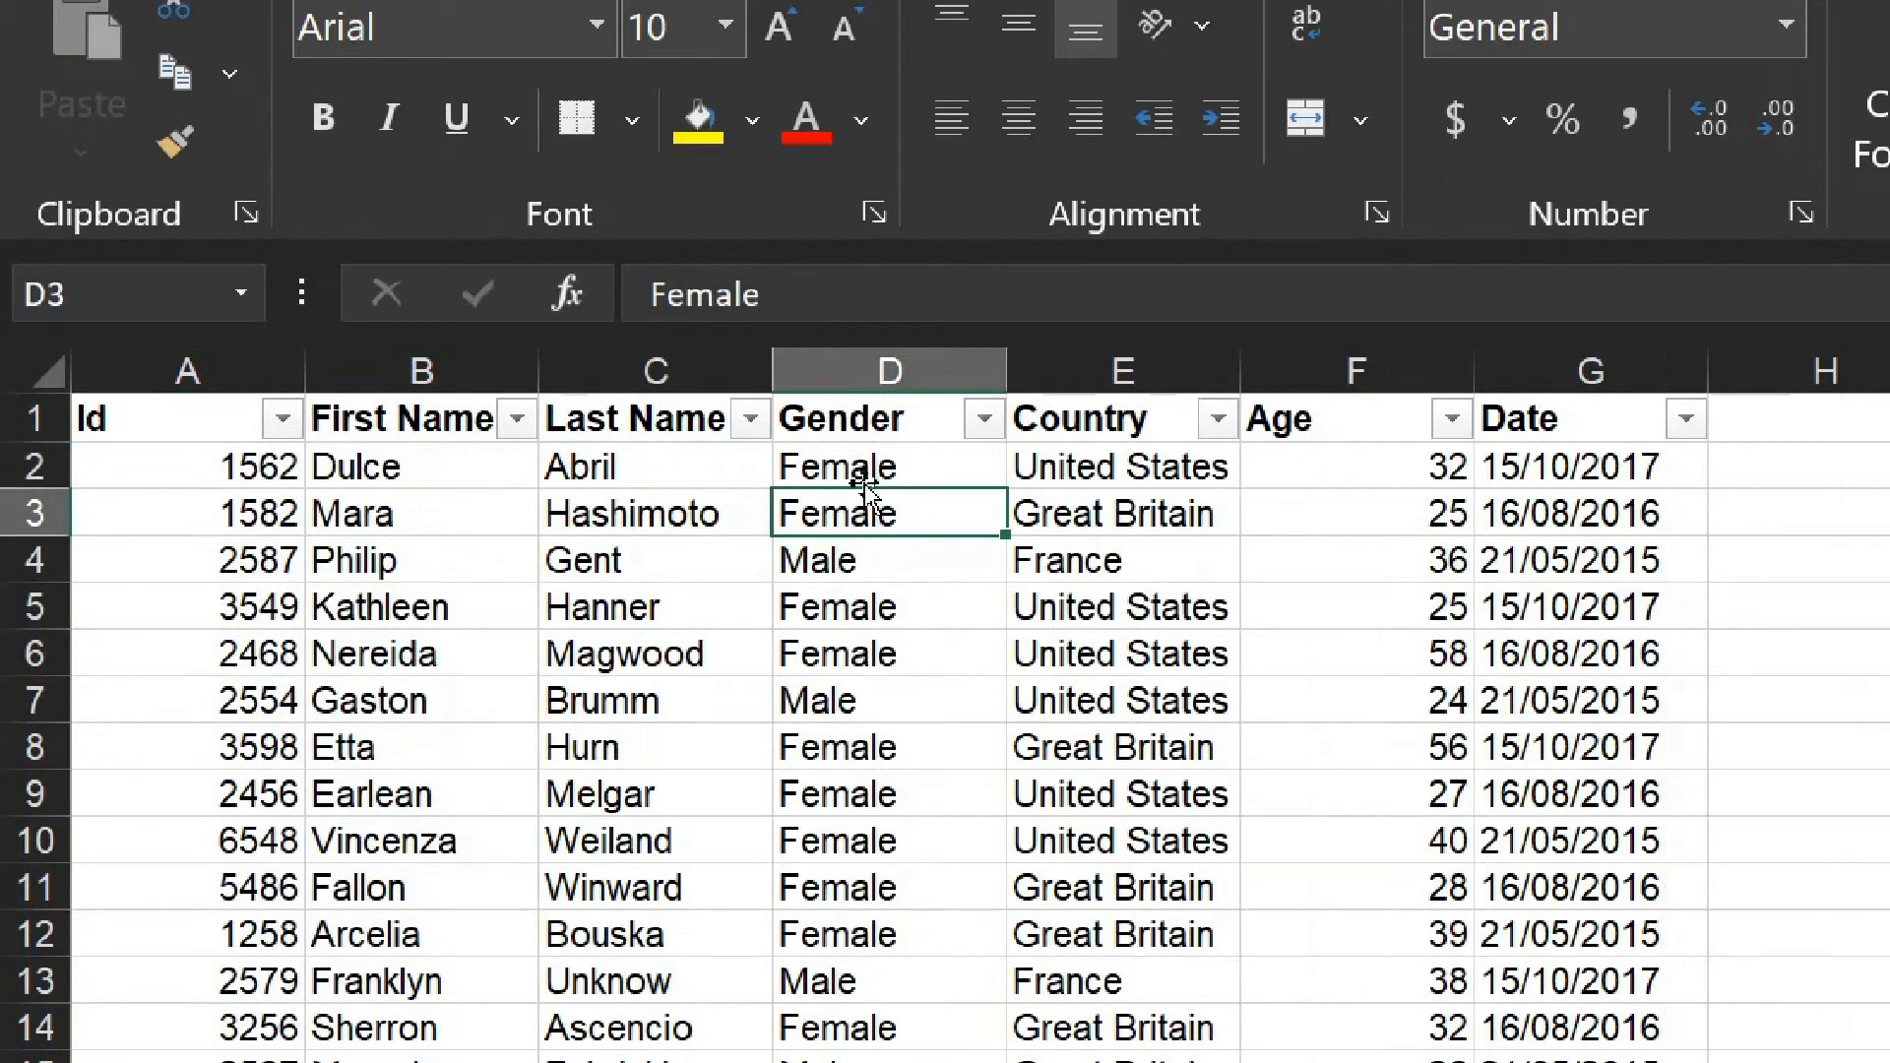
click(834, 469)
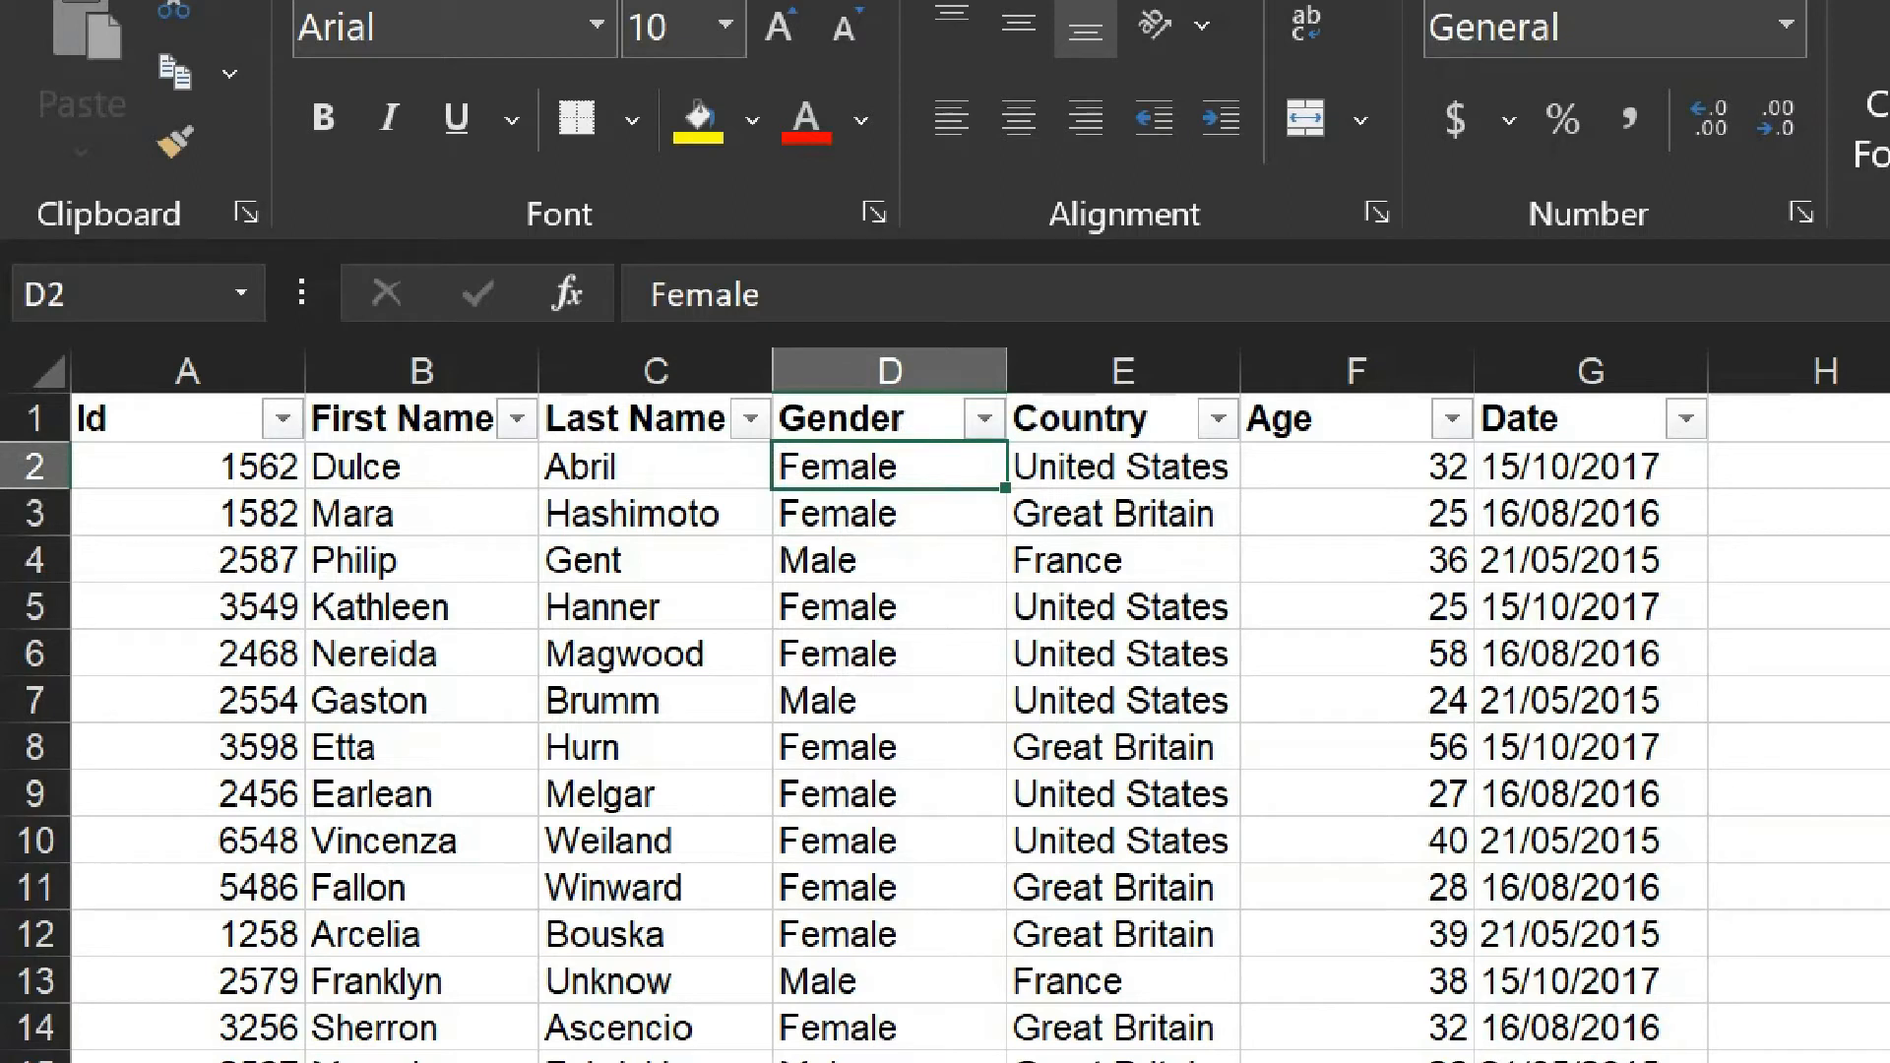
key(ctrl+Page_Down)
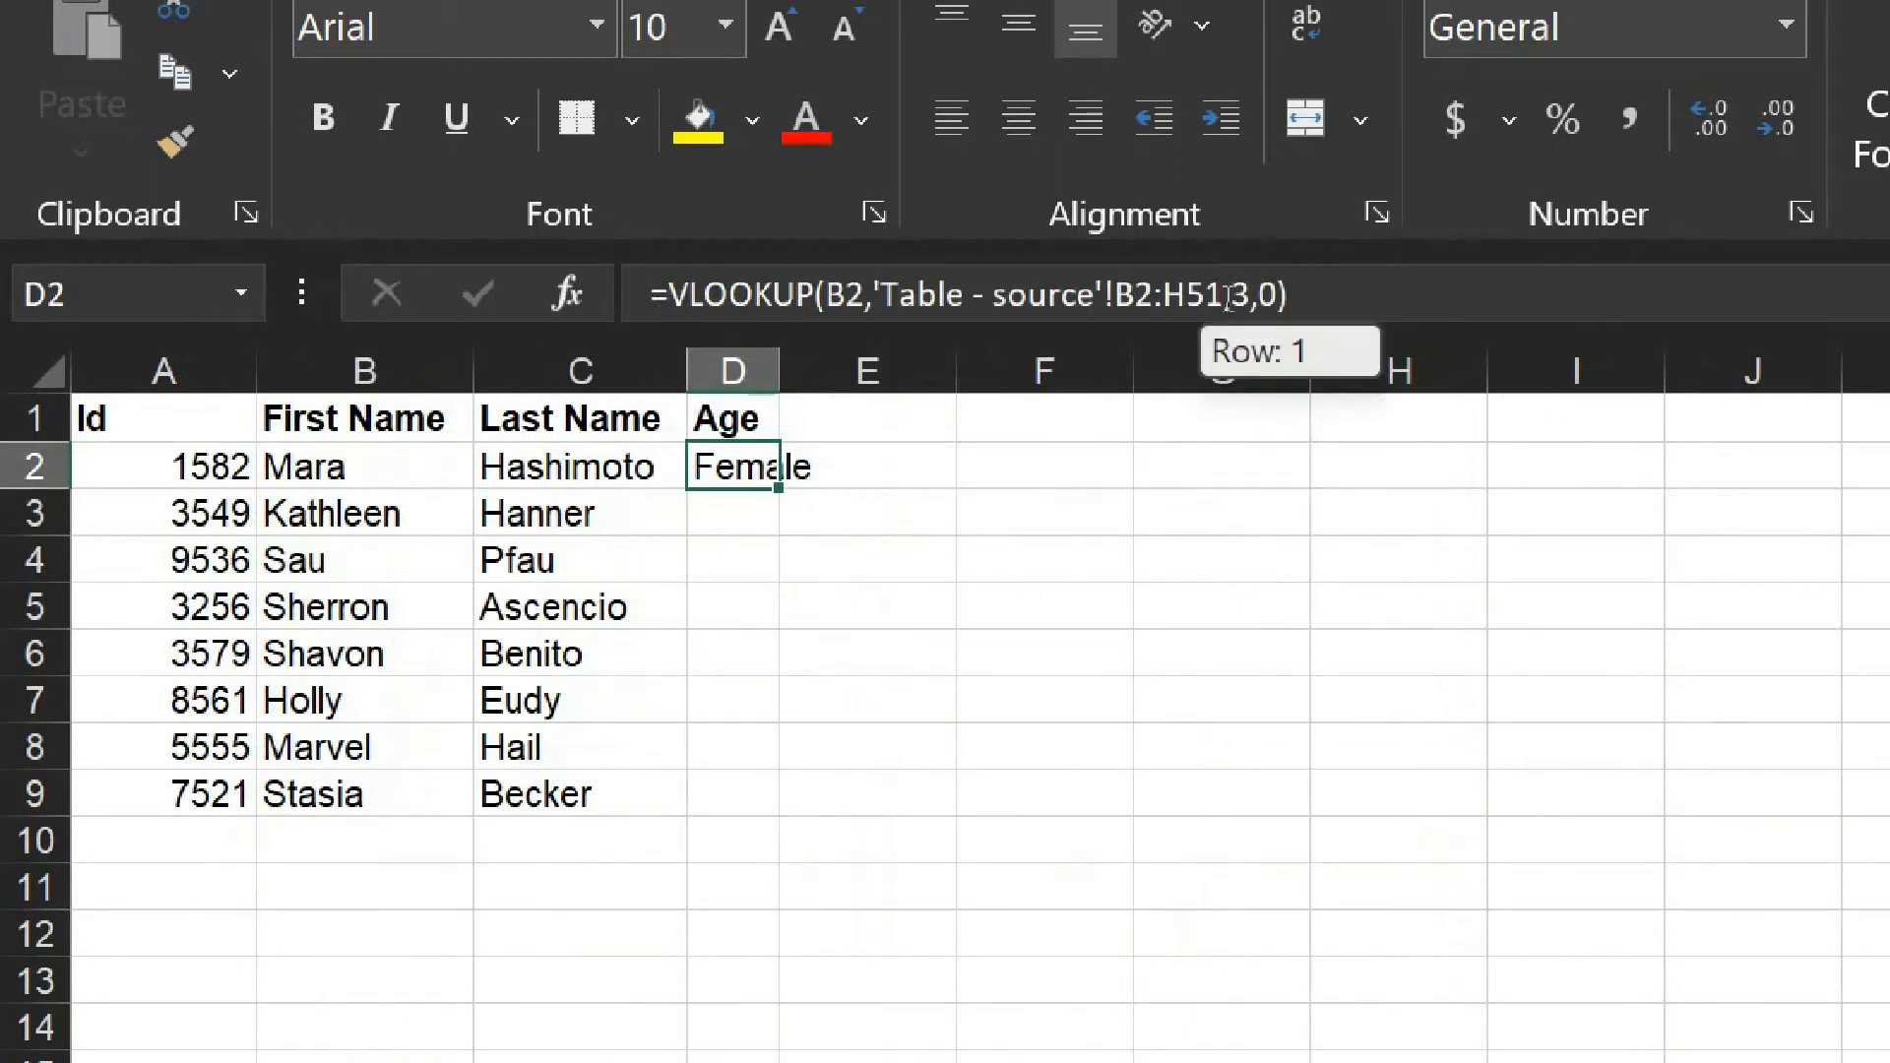
key(ctrl+Page_Up)
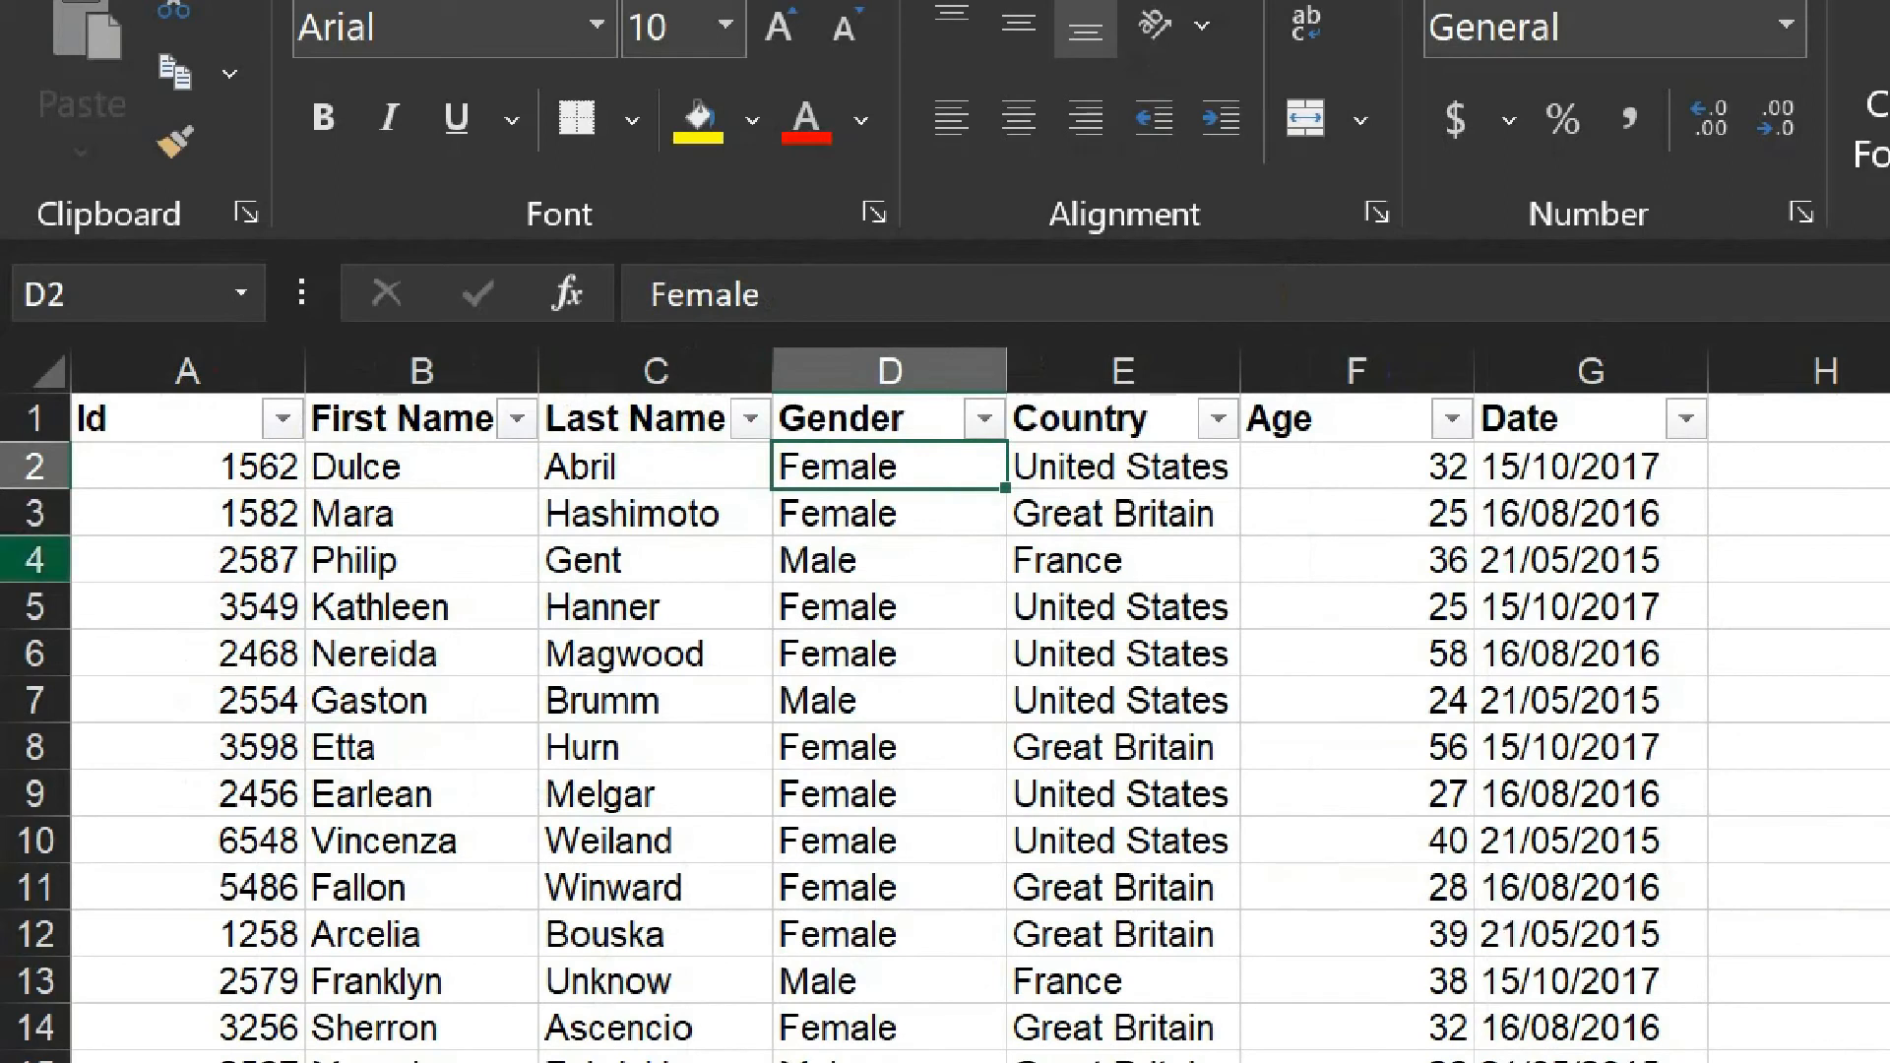
click(223, 360)
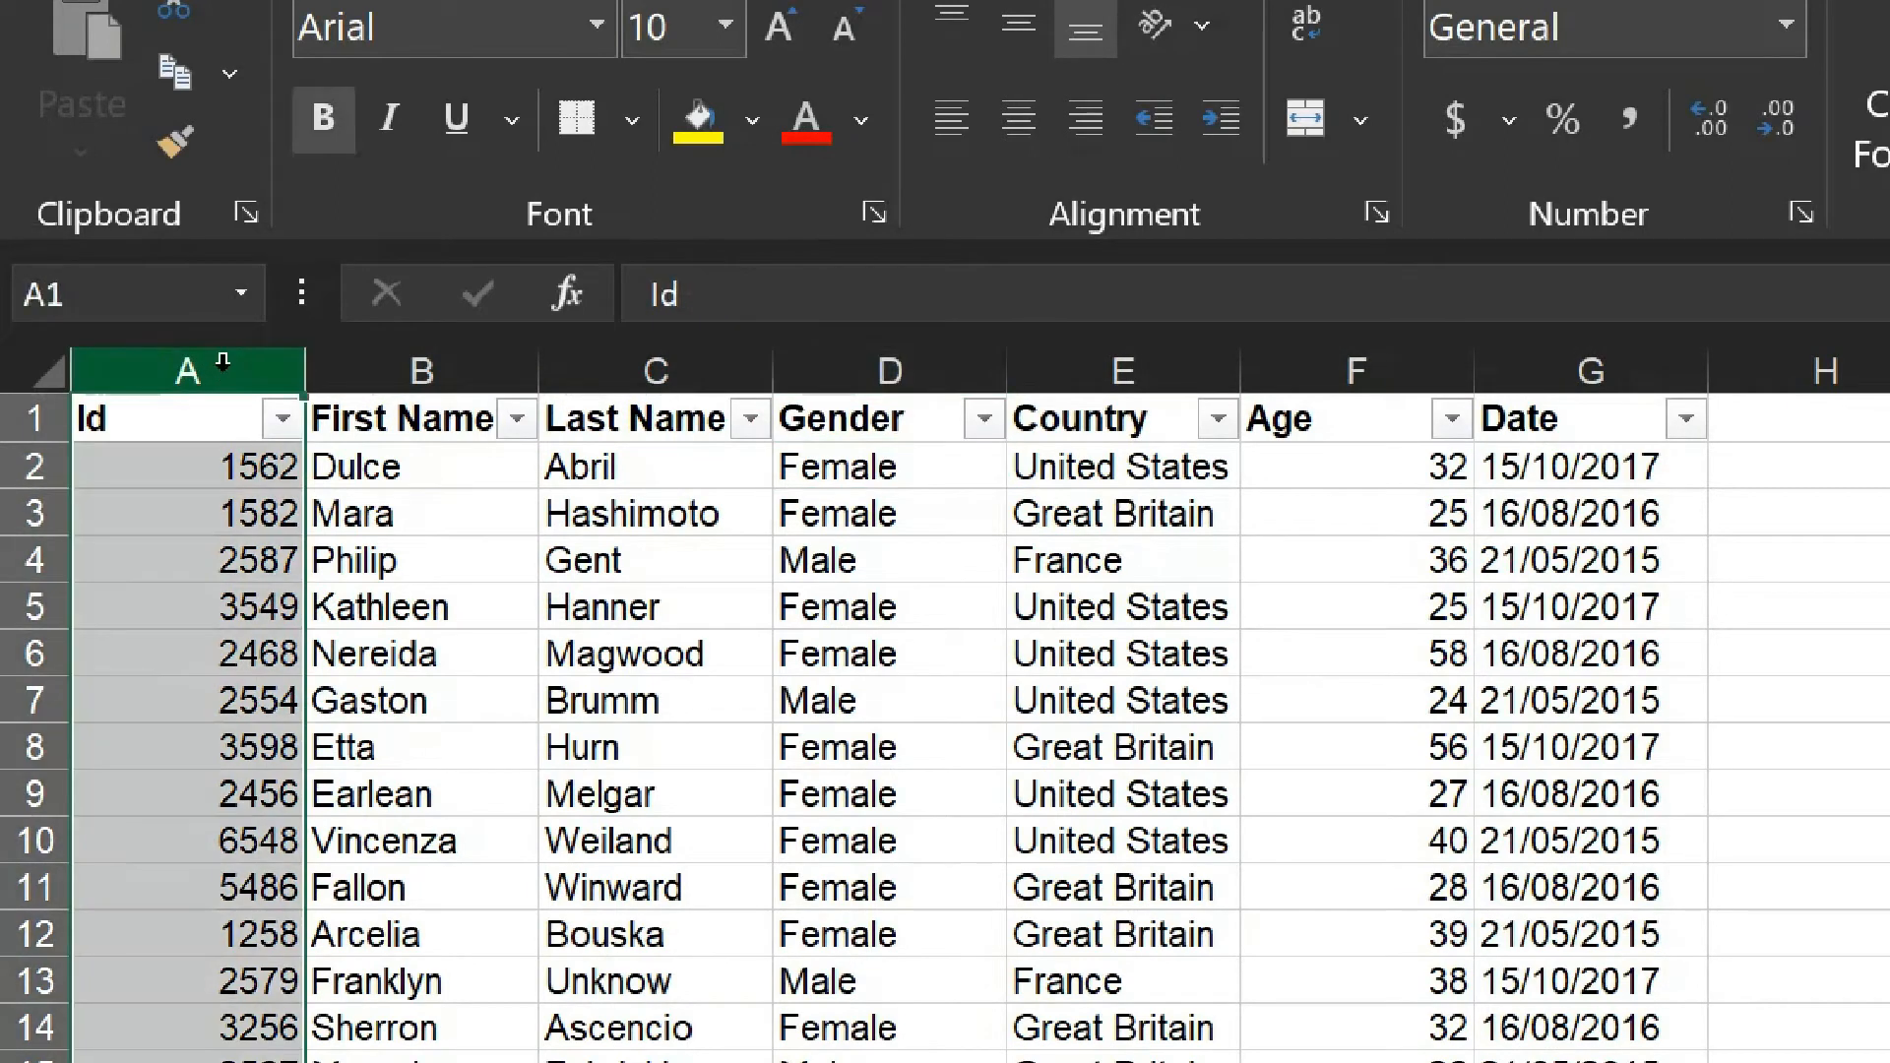
drag(223, 360, 1477, 366)
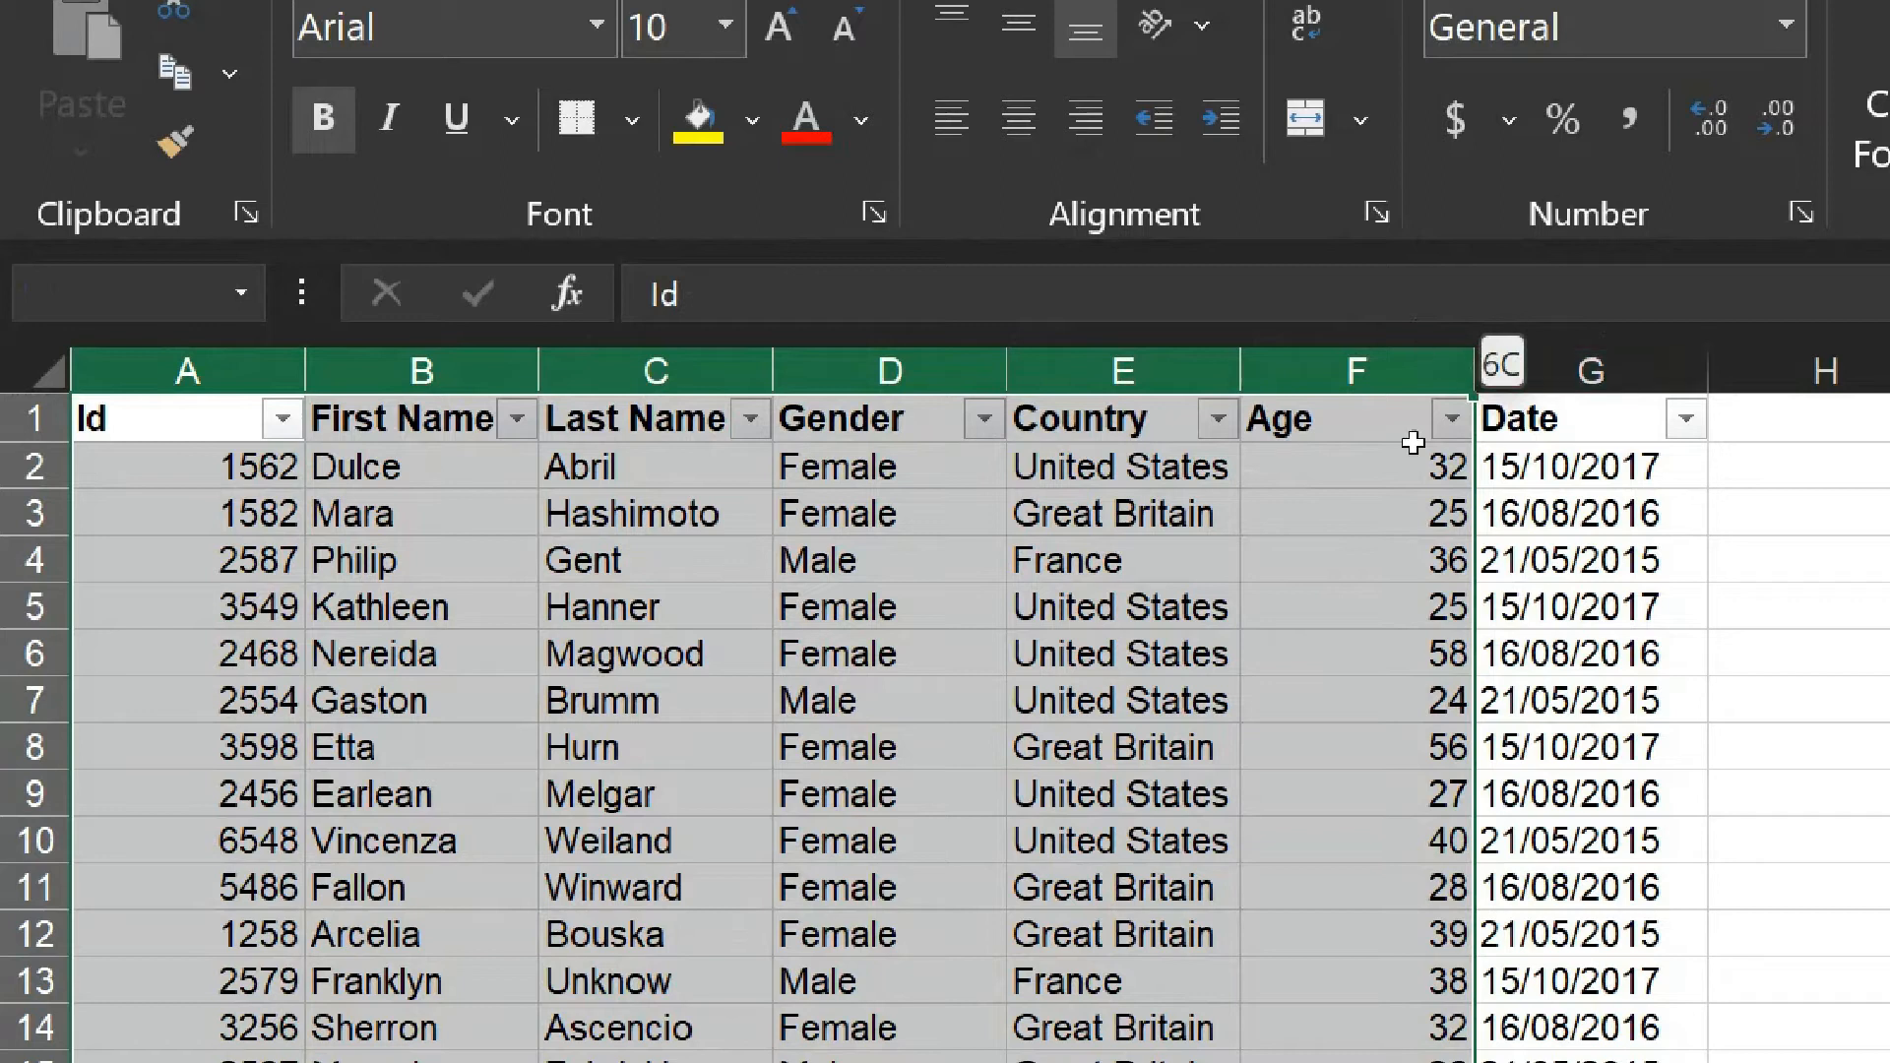
click(1312, 751)
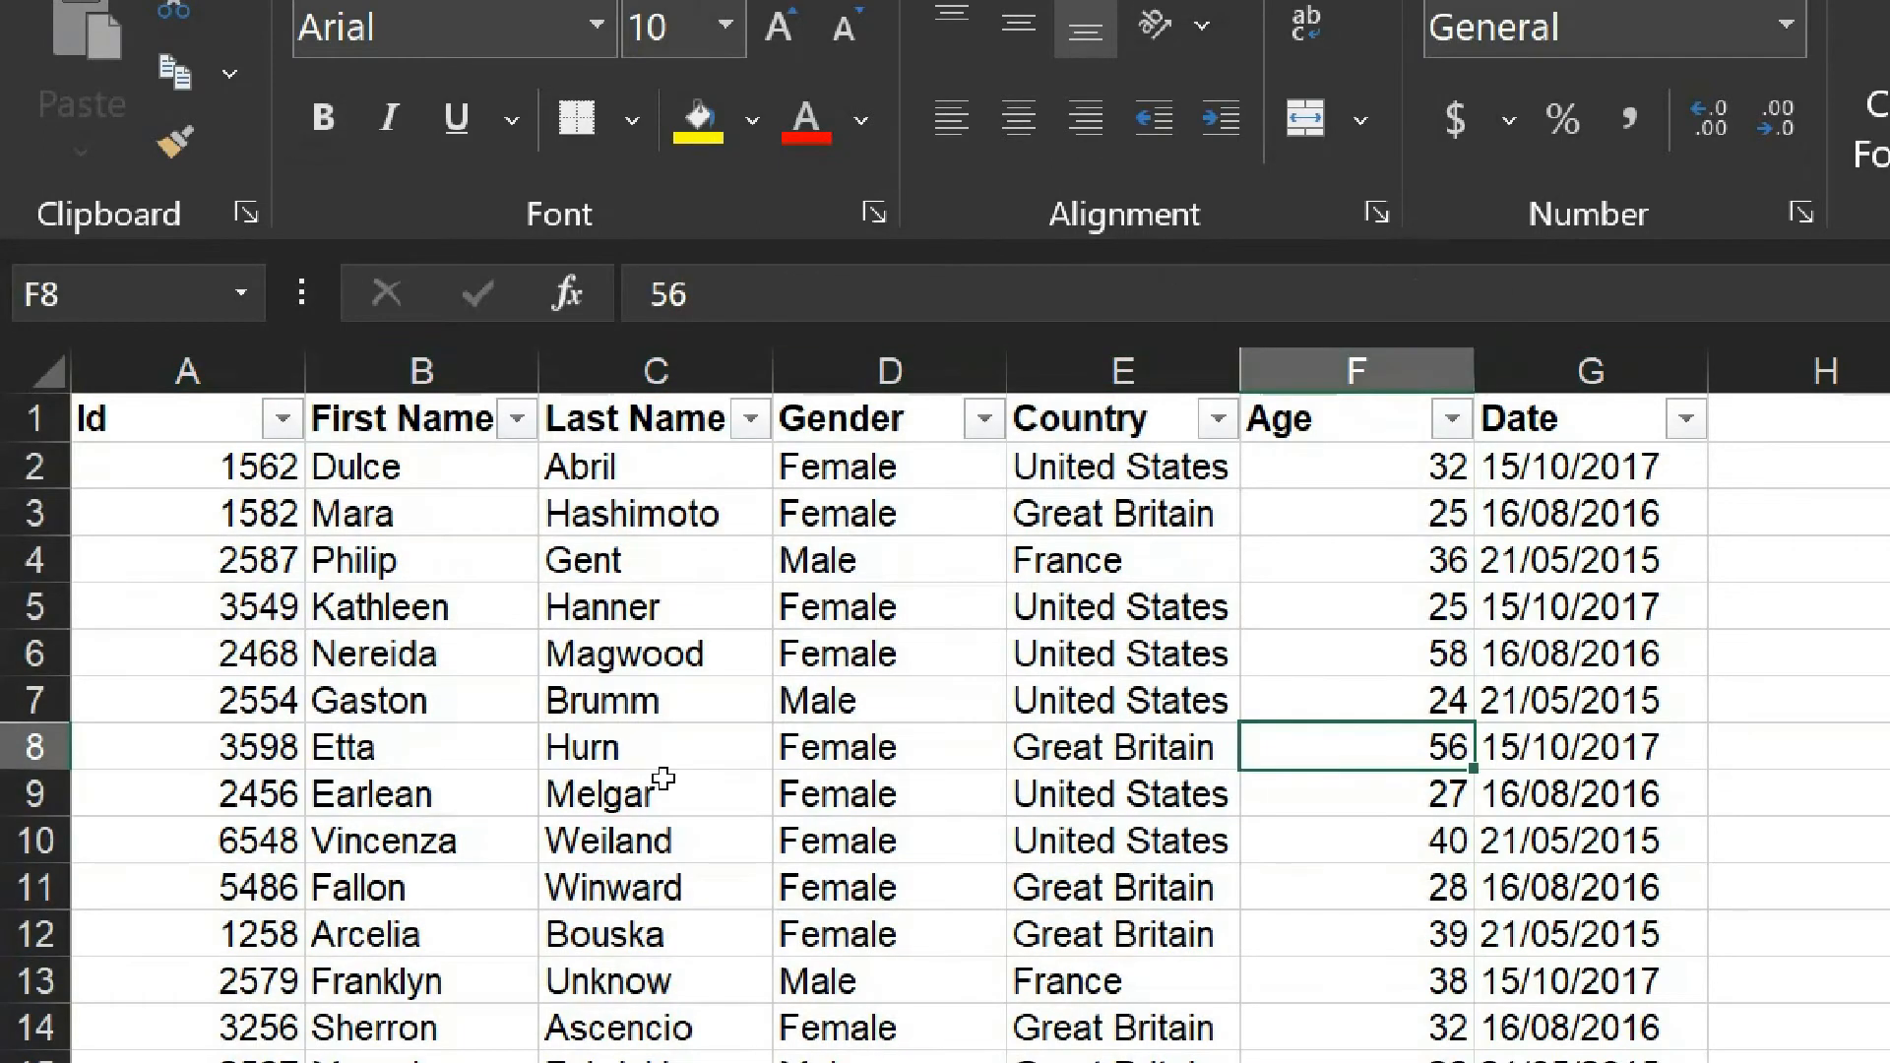
drag(246, 366, 1414, 380)
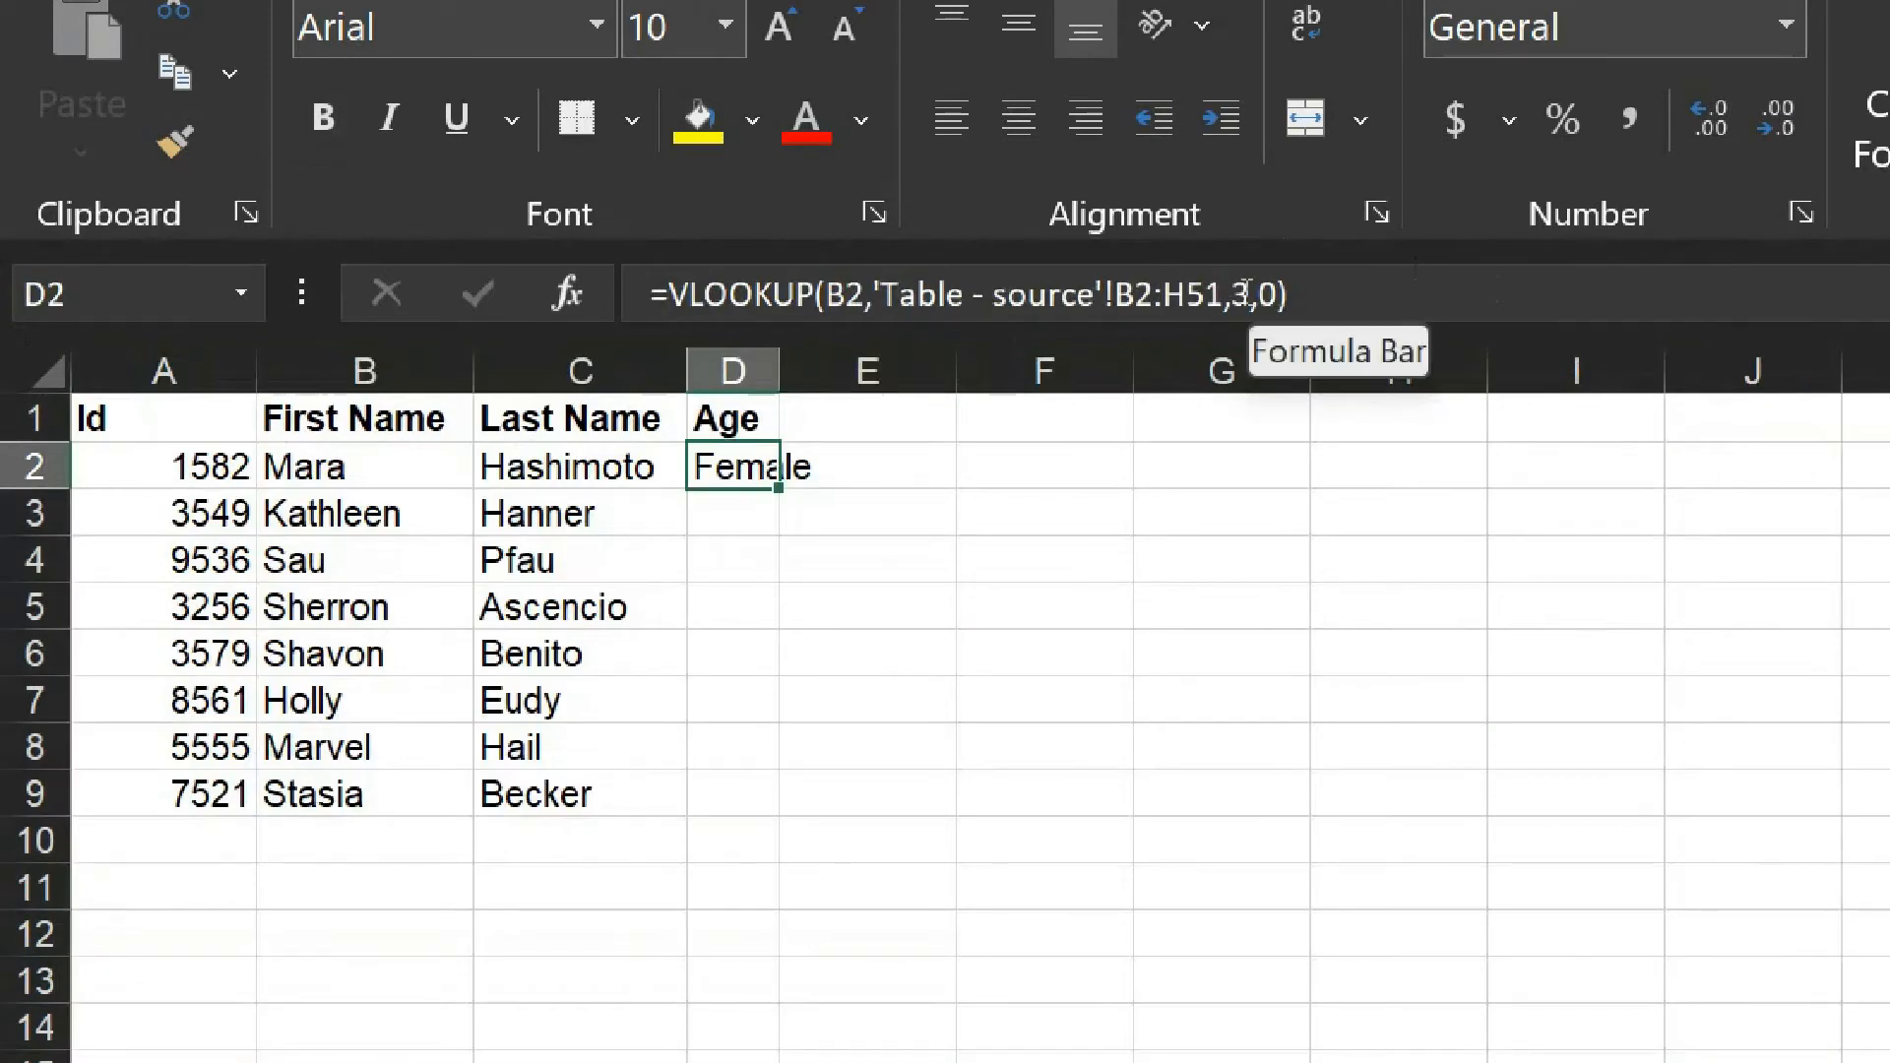
Set the column index of the VLOOKUP formula in the Age cell D2 to 6.
click(1245, 293)
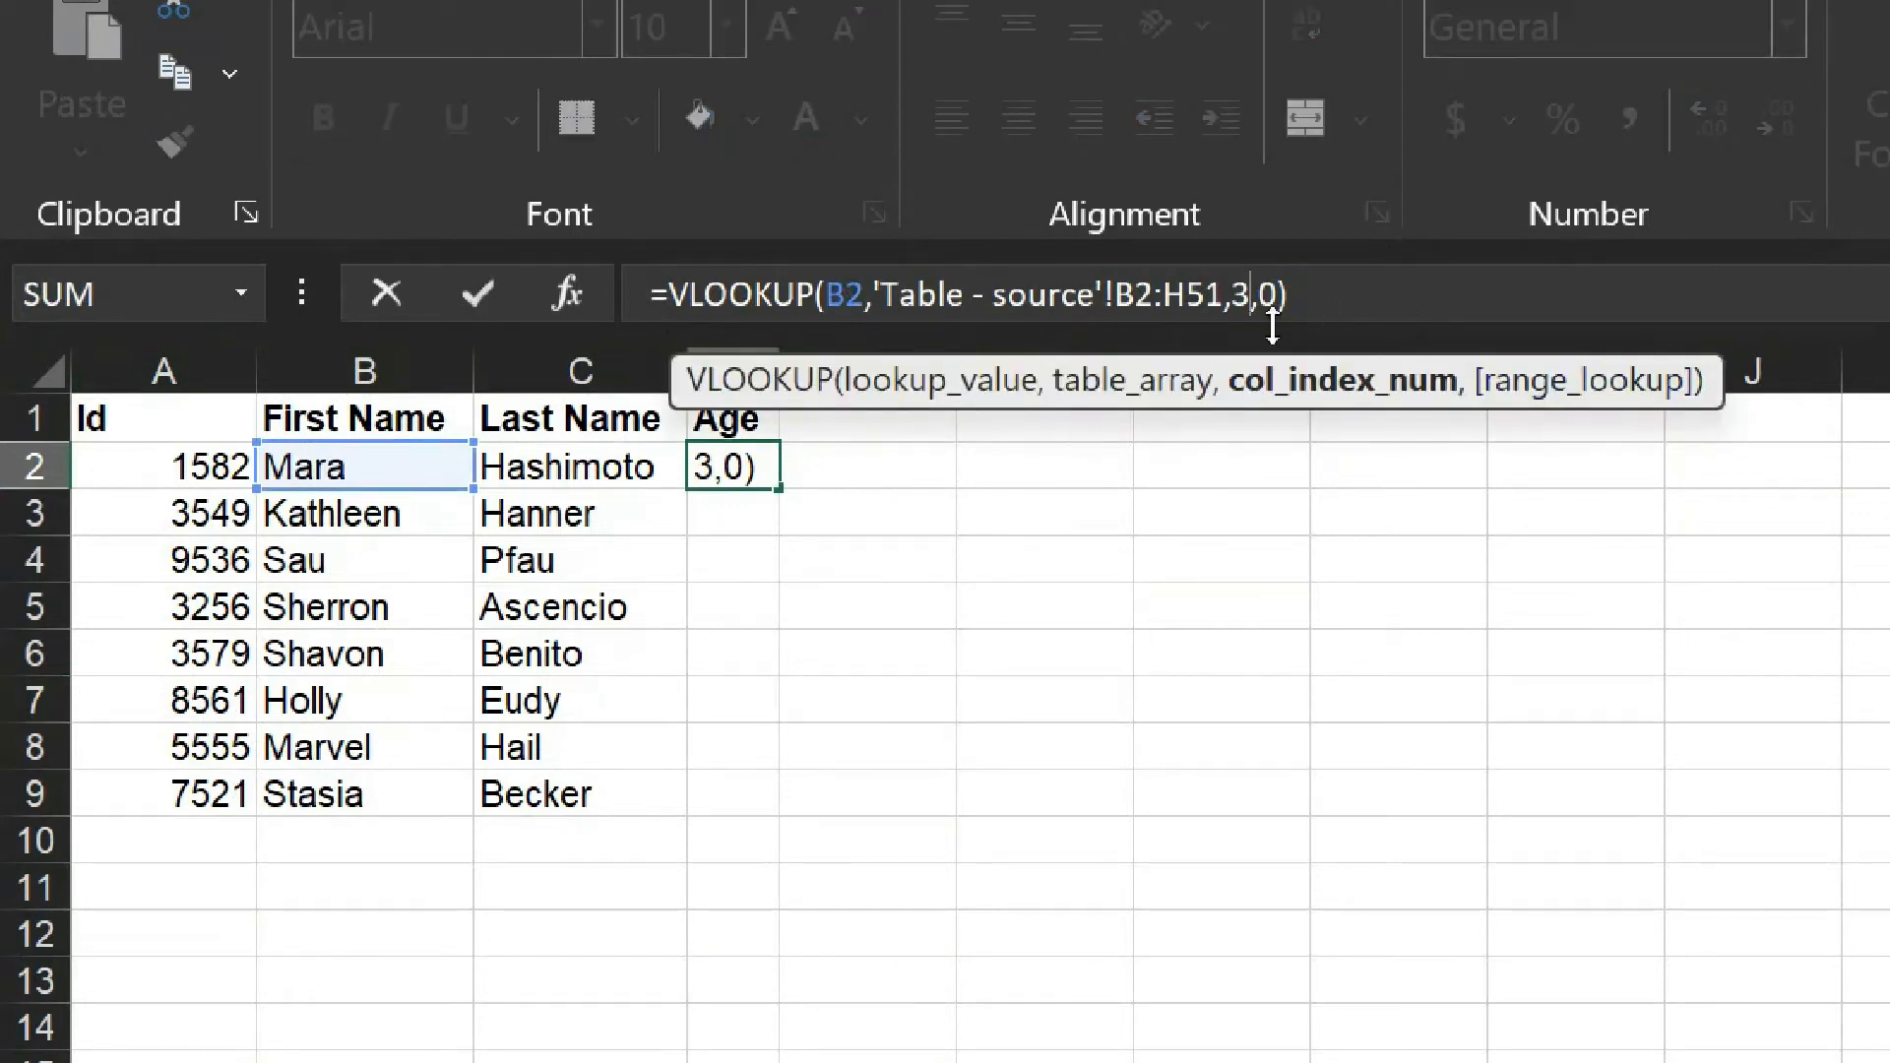
key(BackSpace)
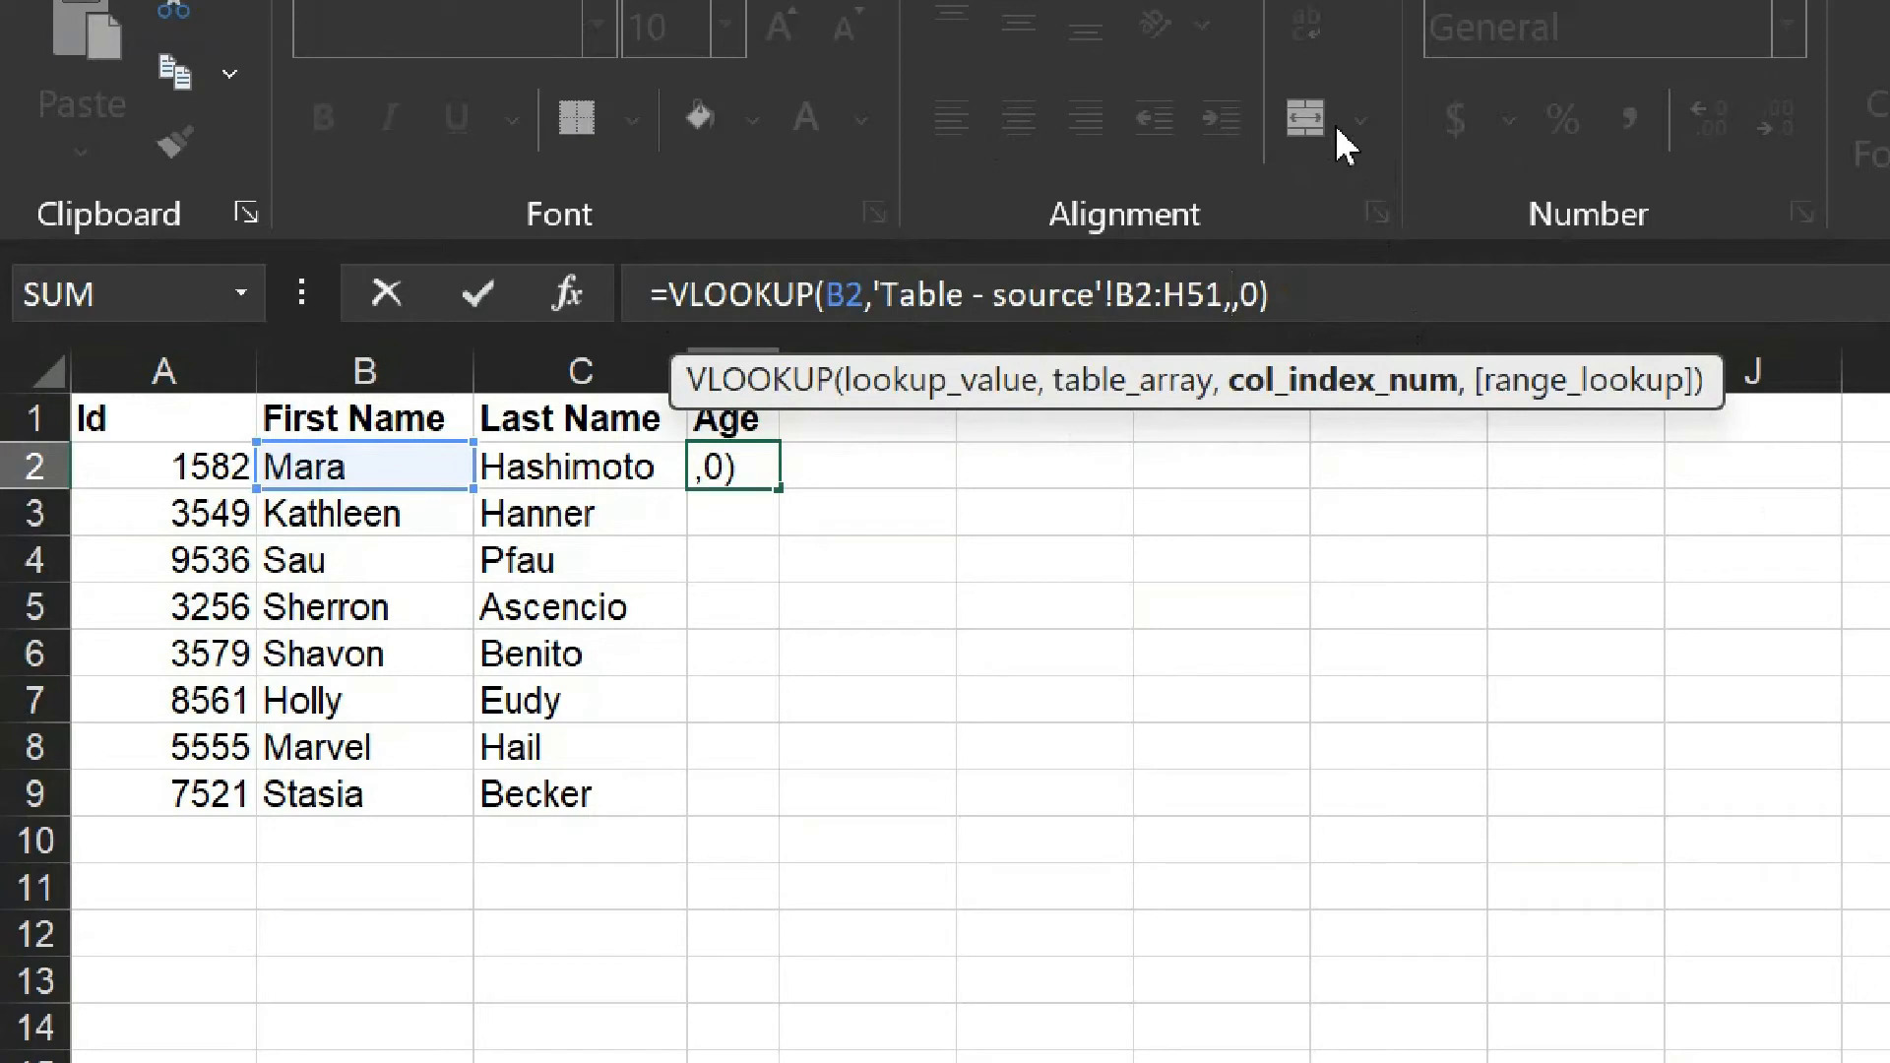
text(6)
key(Return)
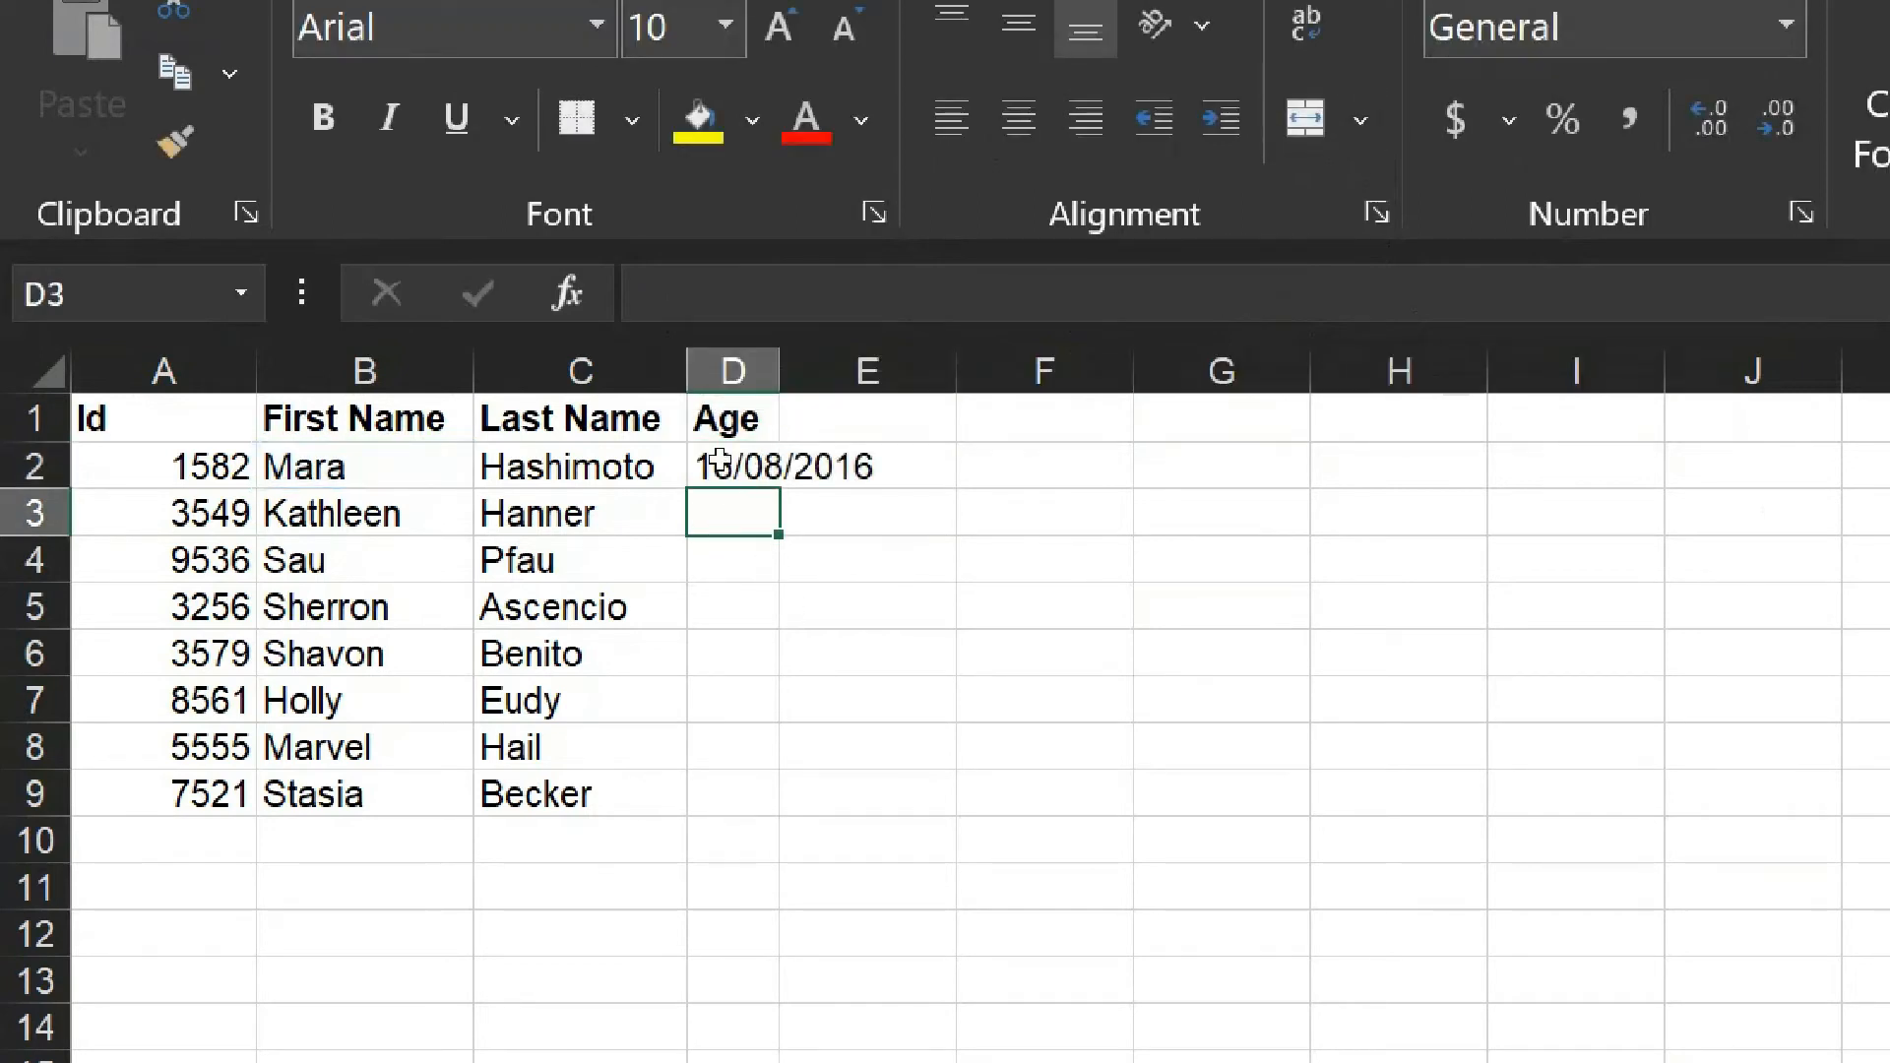
click(722, 460)
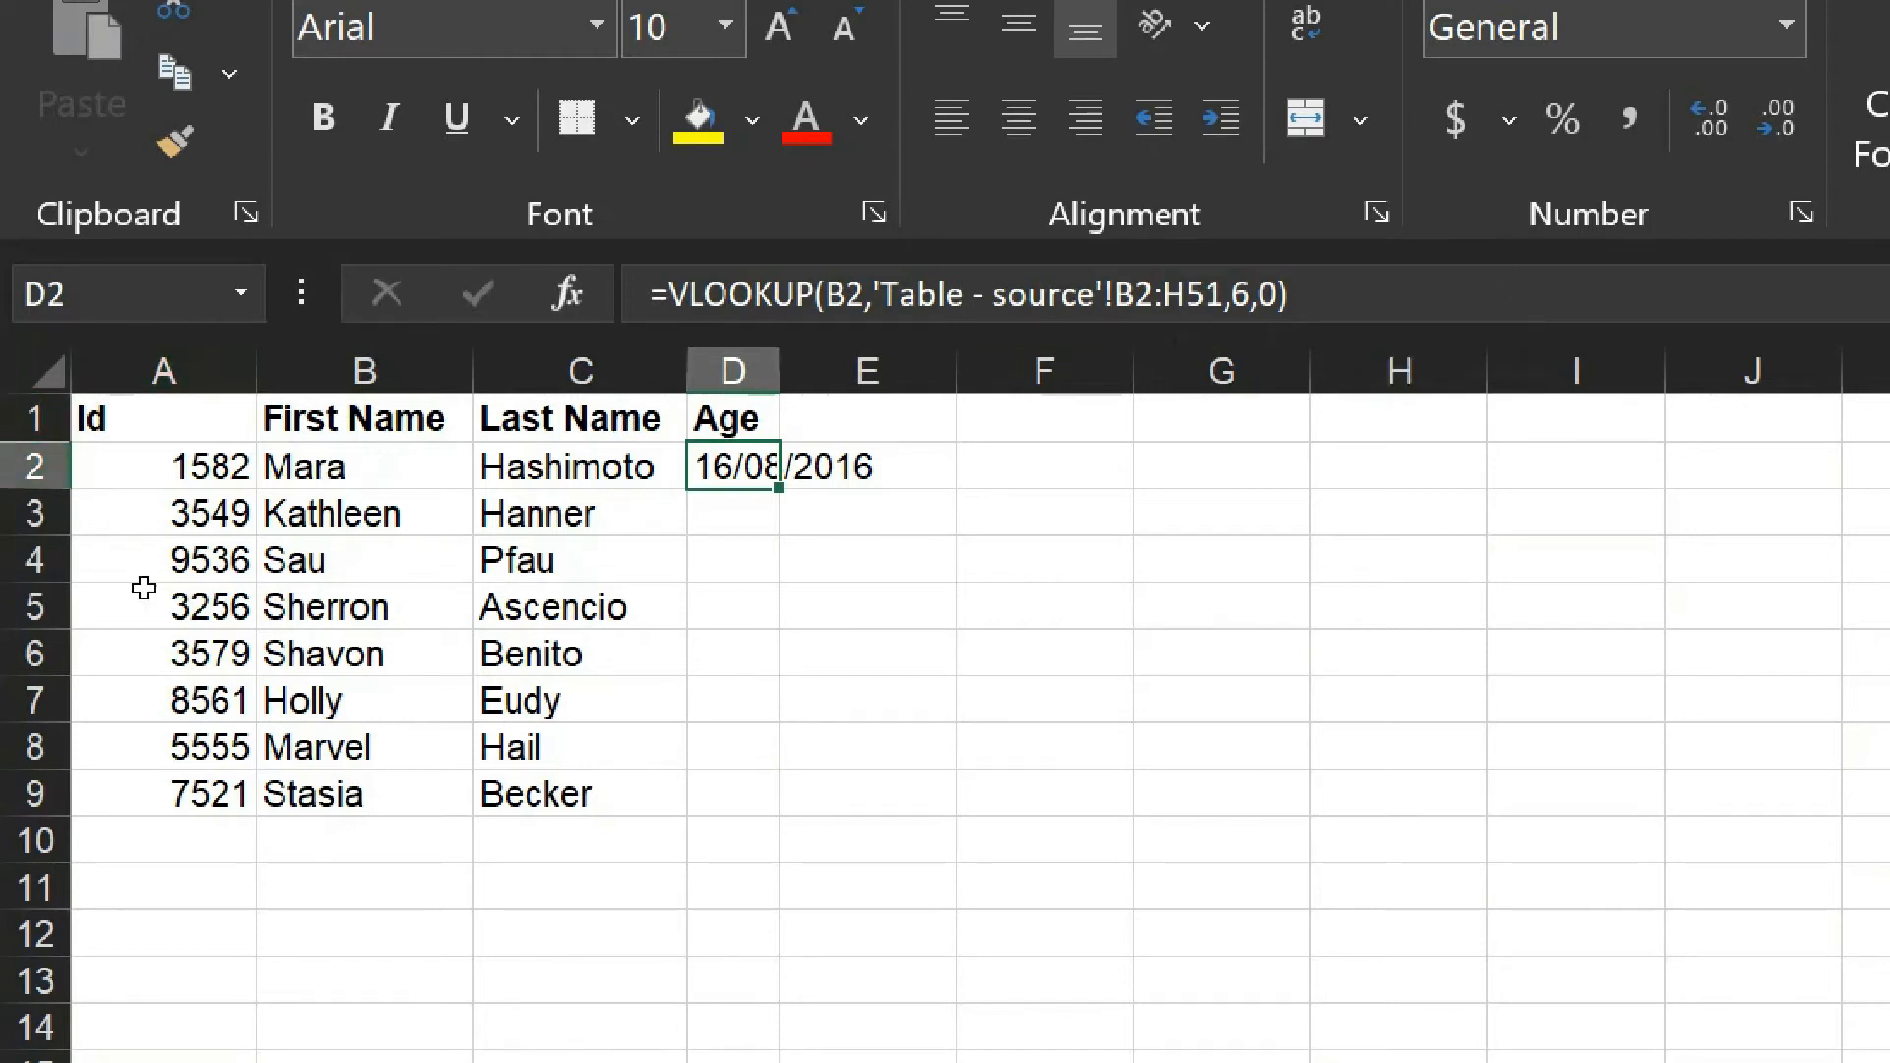
Go back and forth along row 2 of the Lookup sheet to compare the formulas in C2 and D2.
click(129, 460)
key(Right)
key(Right)
key(Right)
key(Right)
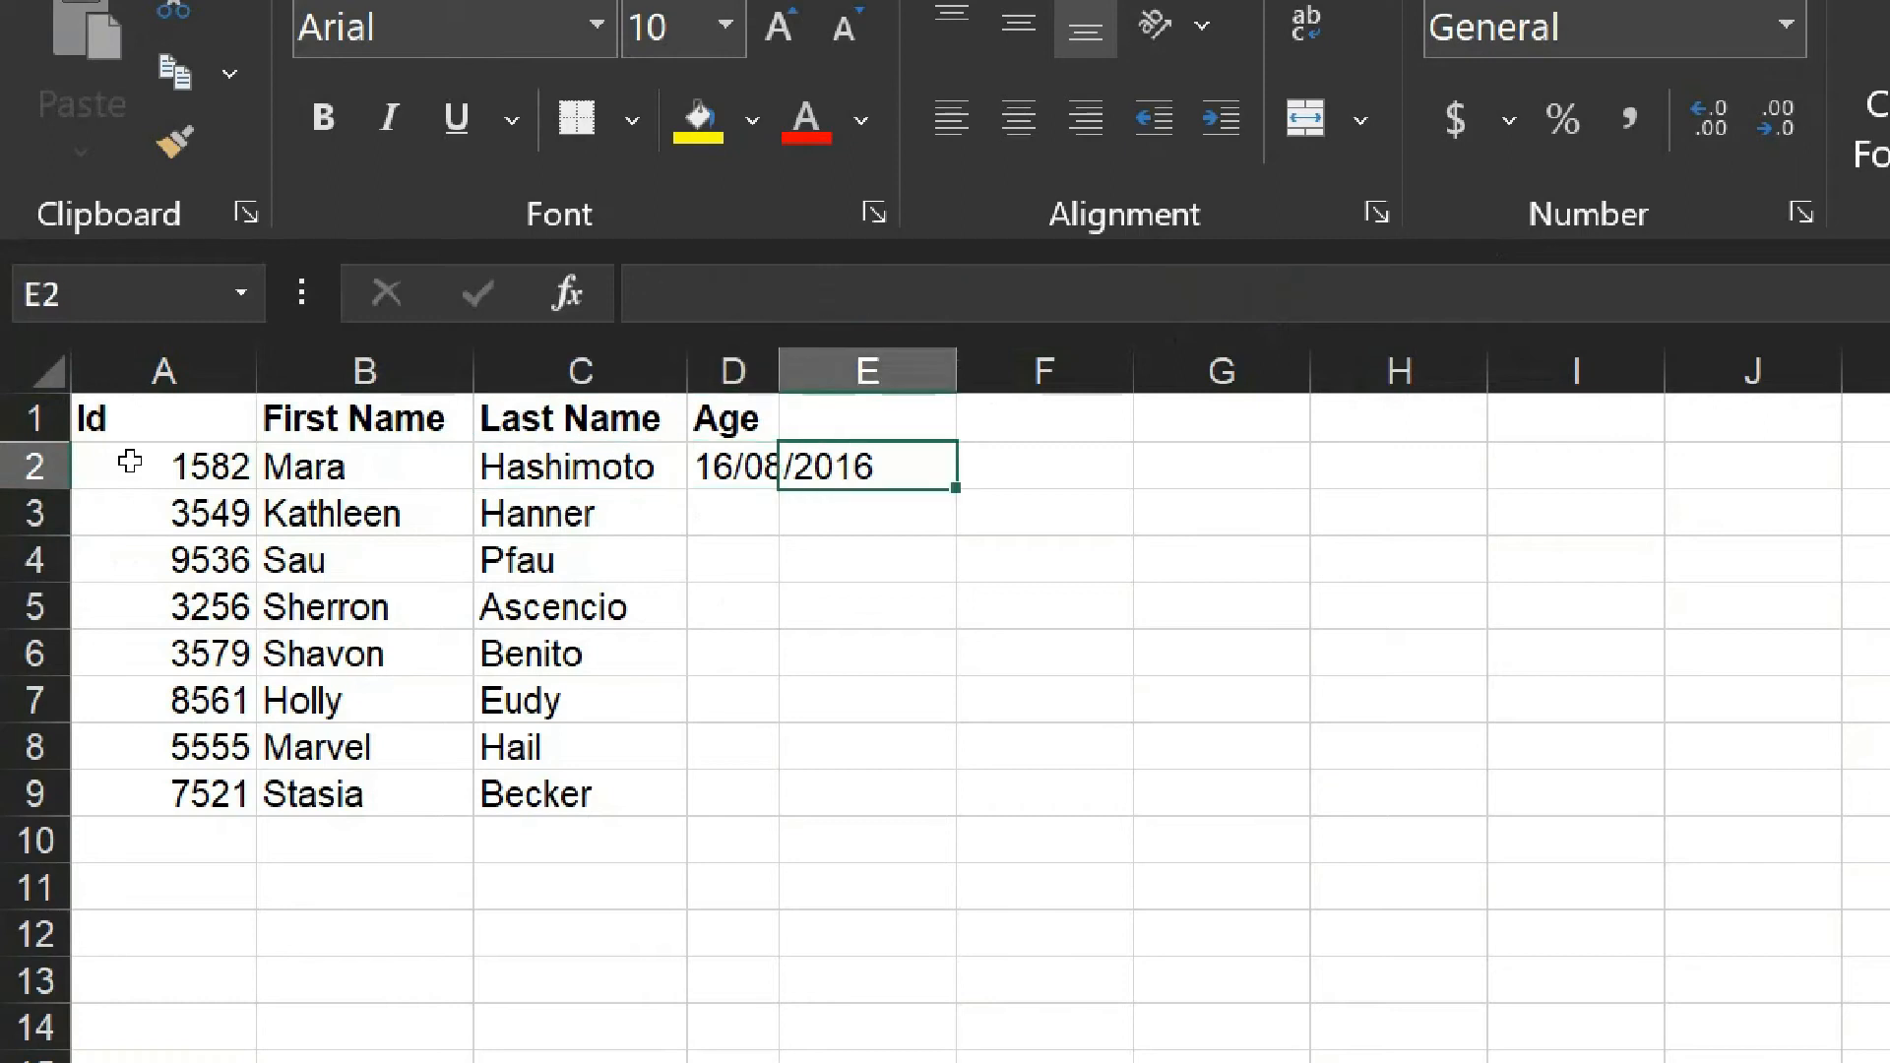
key(Left)
key(Left)
key(Right)
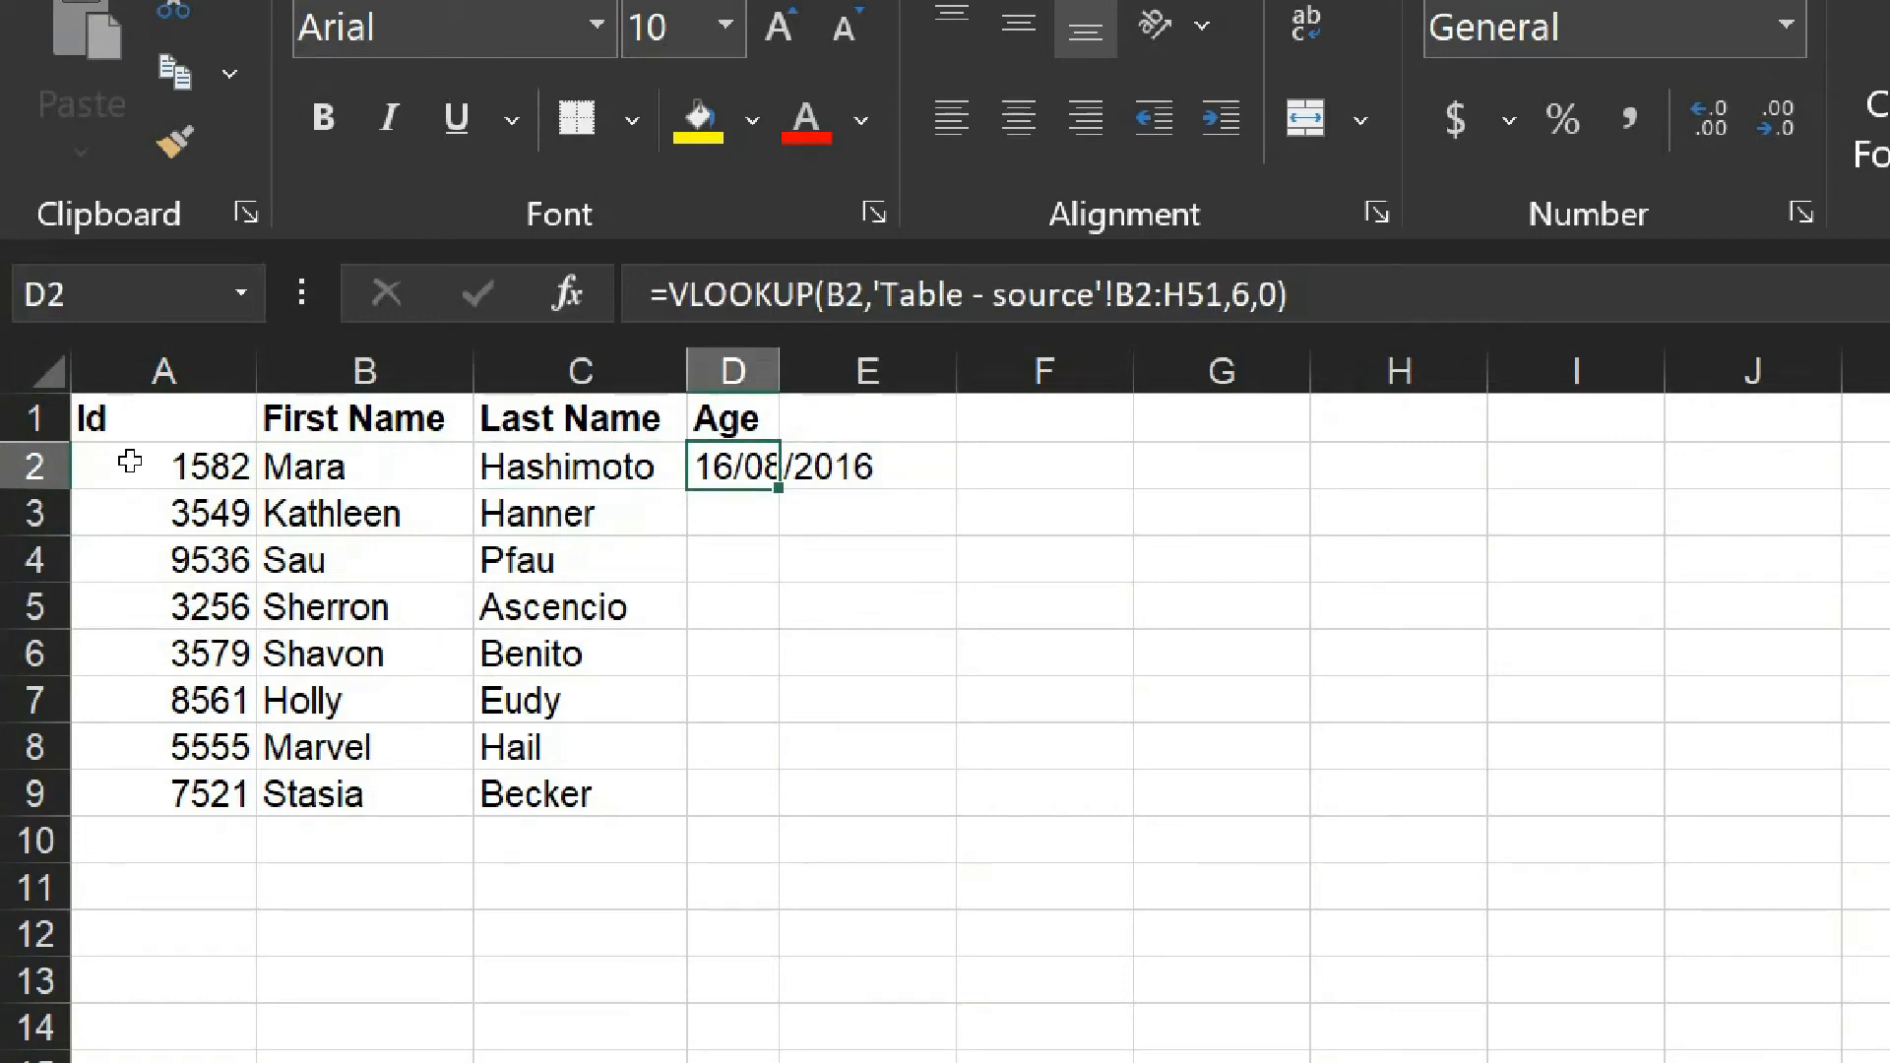
key(Left)
key(Right)
key(Right)
key(Right)
key(Left)
key(Left)
key(Left)
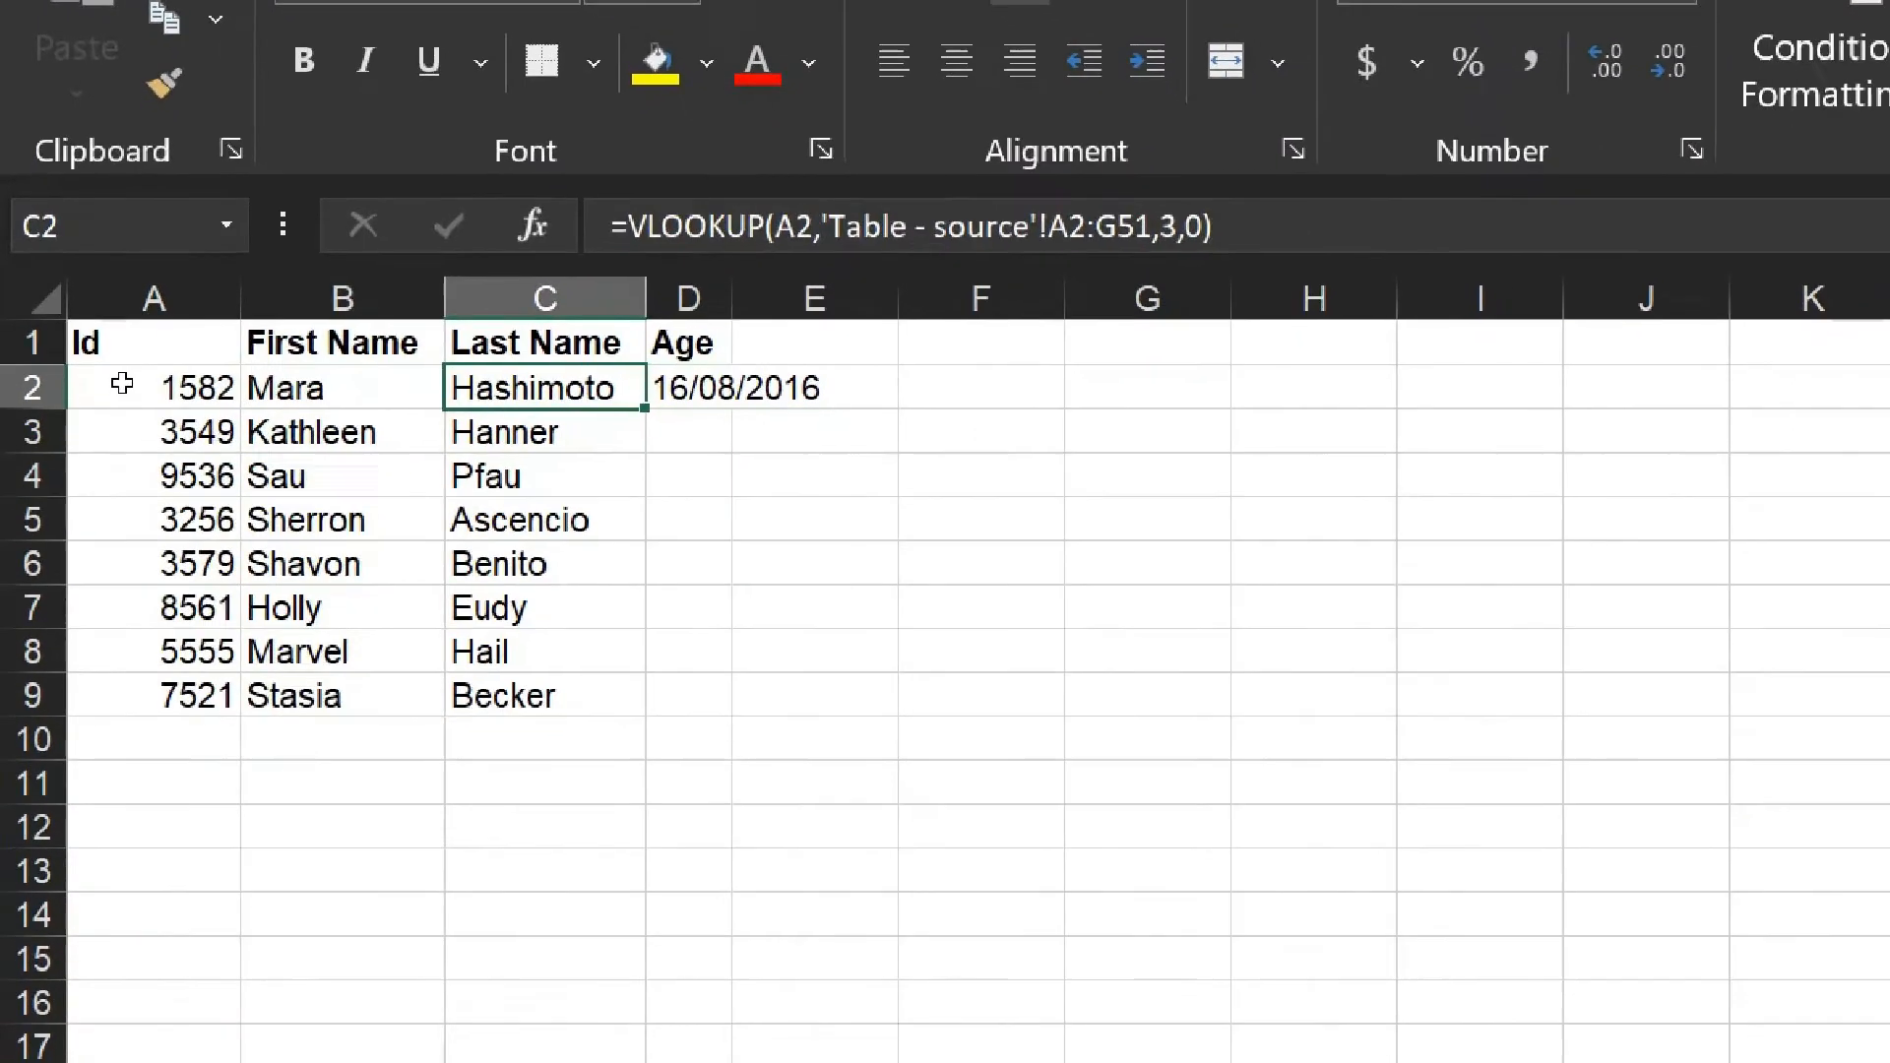
key(Right)
key(Left)
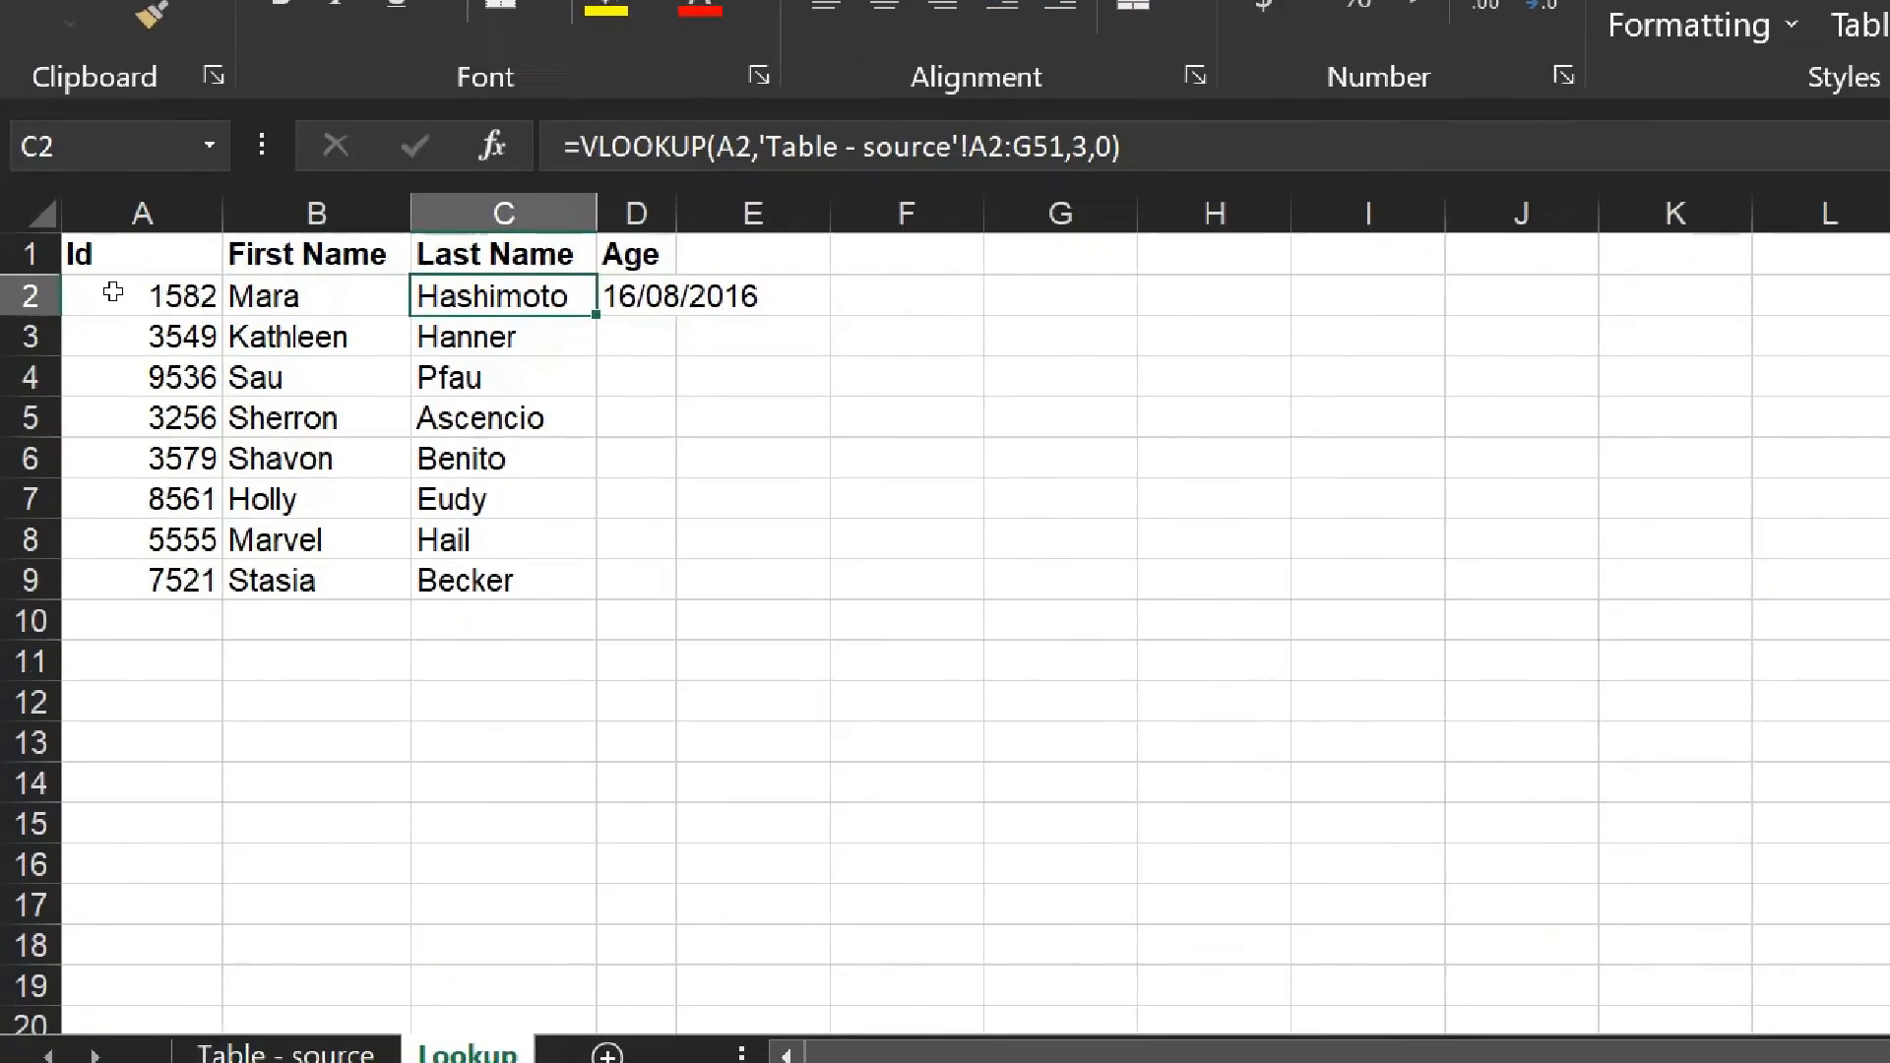
key(Right)
key(Left)
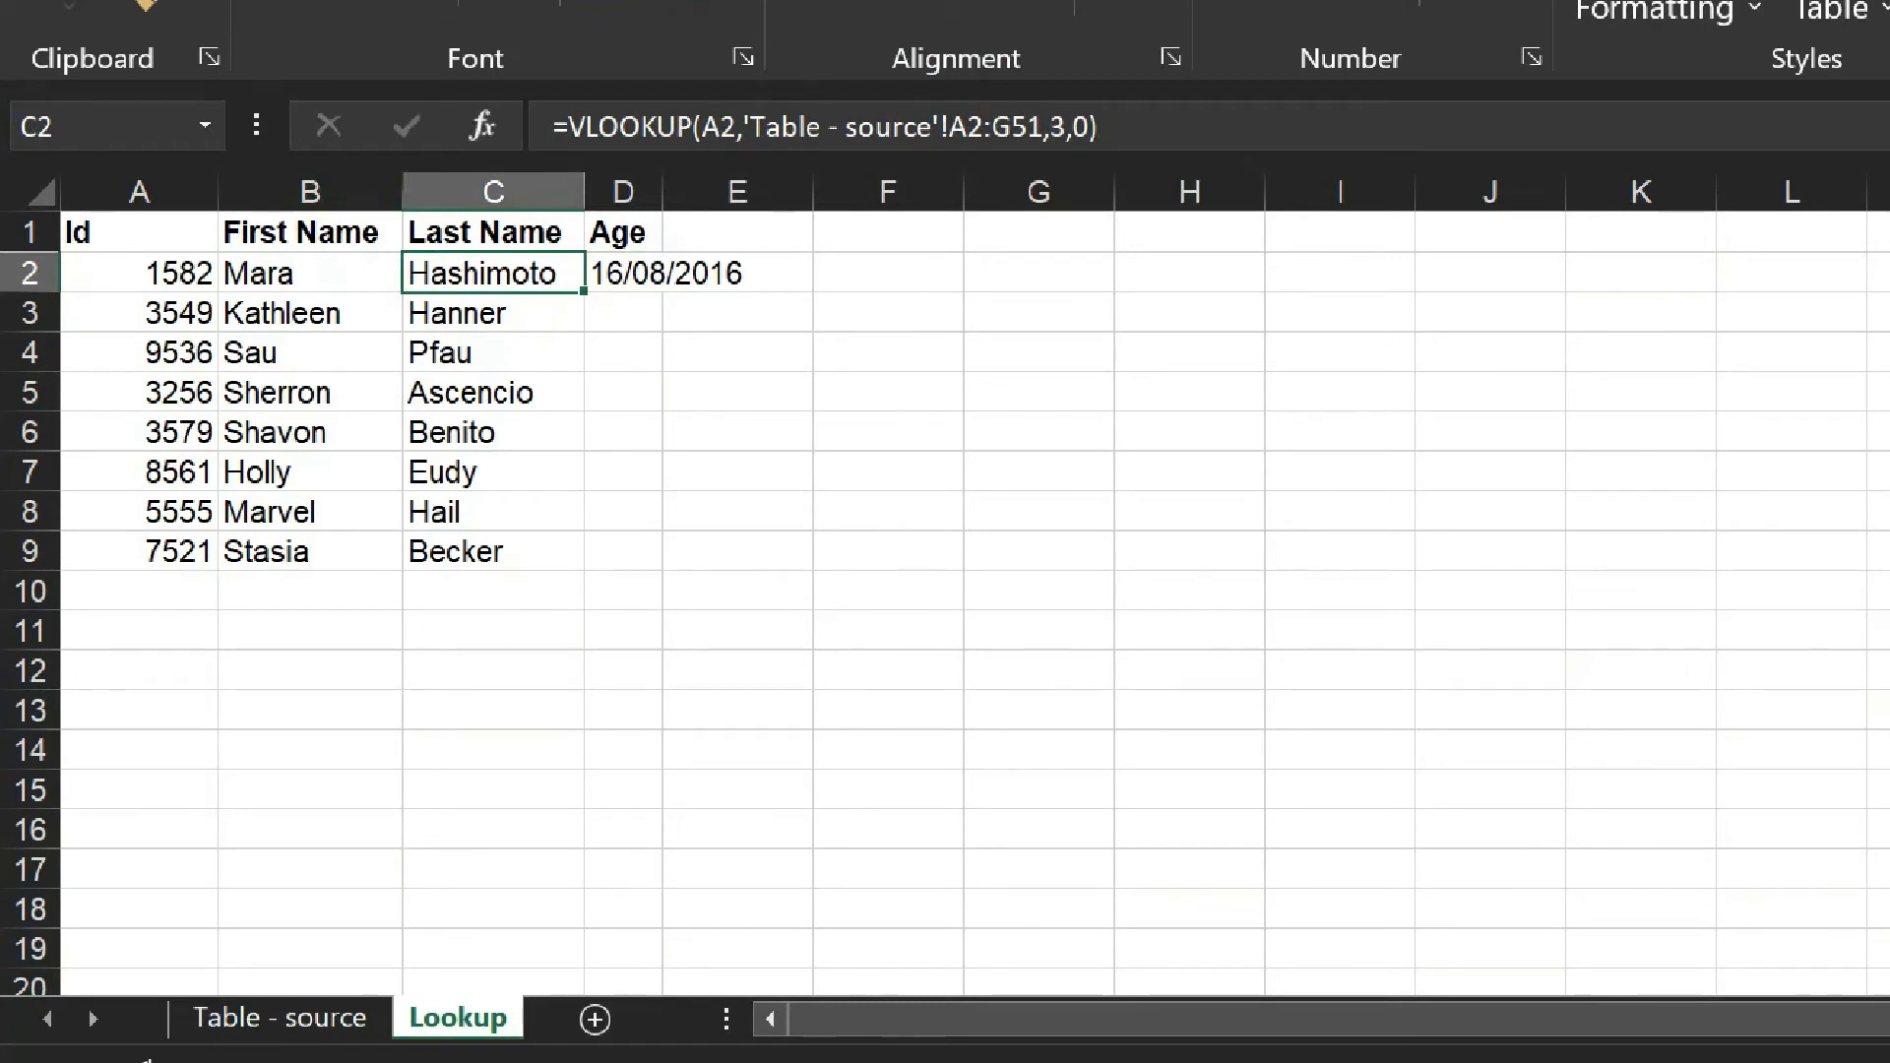
Inspect the lookup value and table range arguments in the D2 and C2 VLOOKUP formulas, leaving both formulas unedited.
click(616, 274)
key(Left)
click(613, 267)
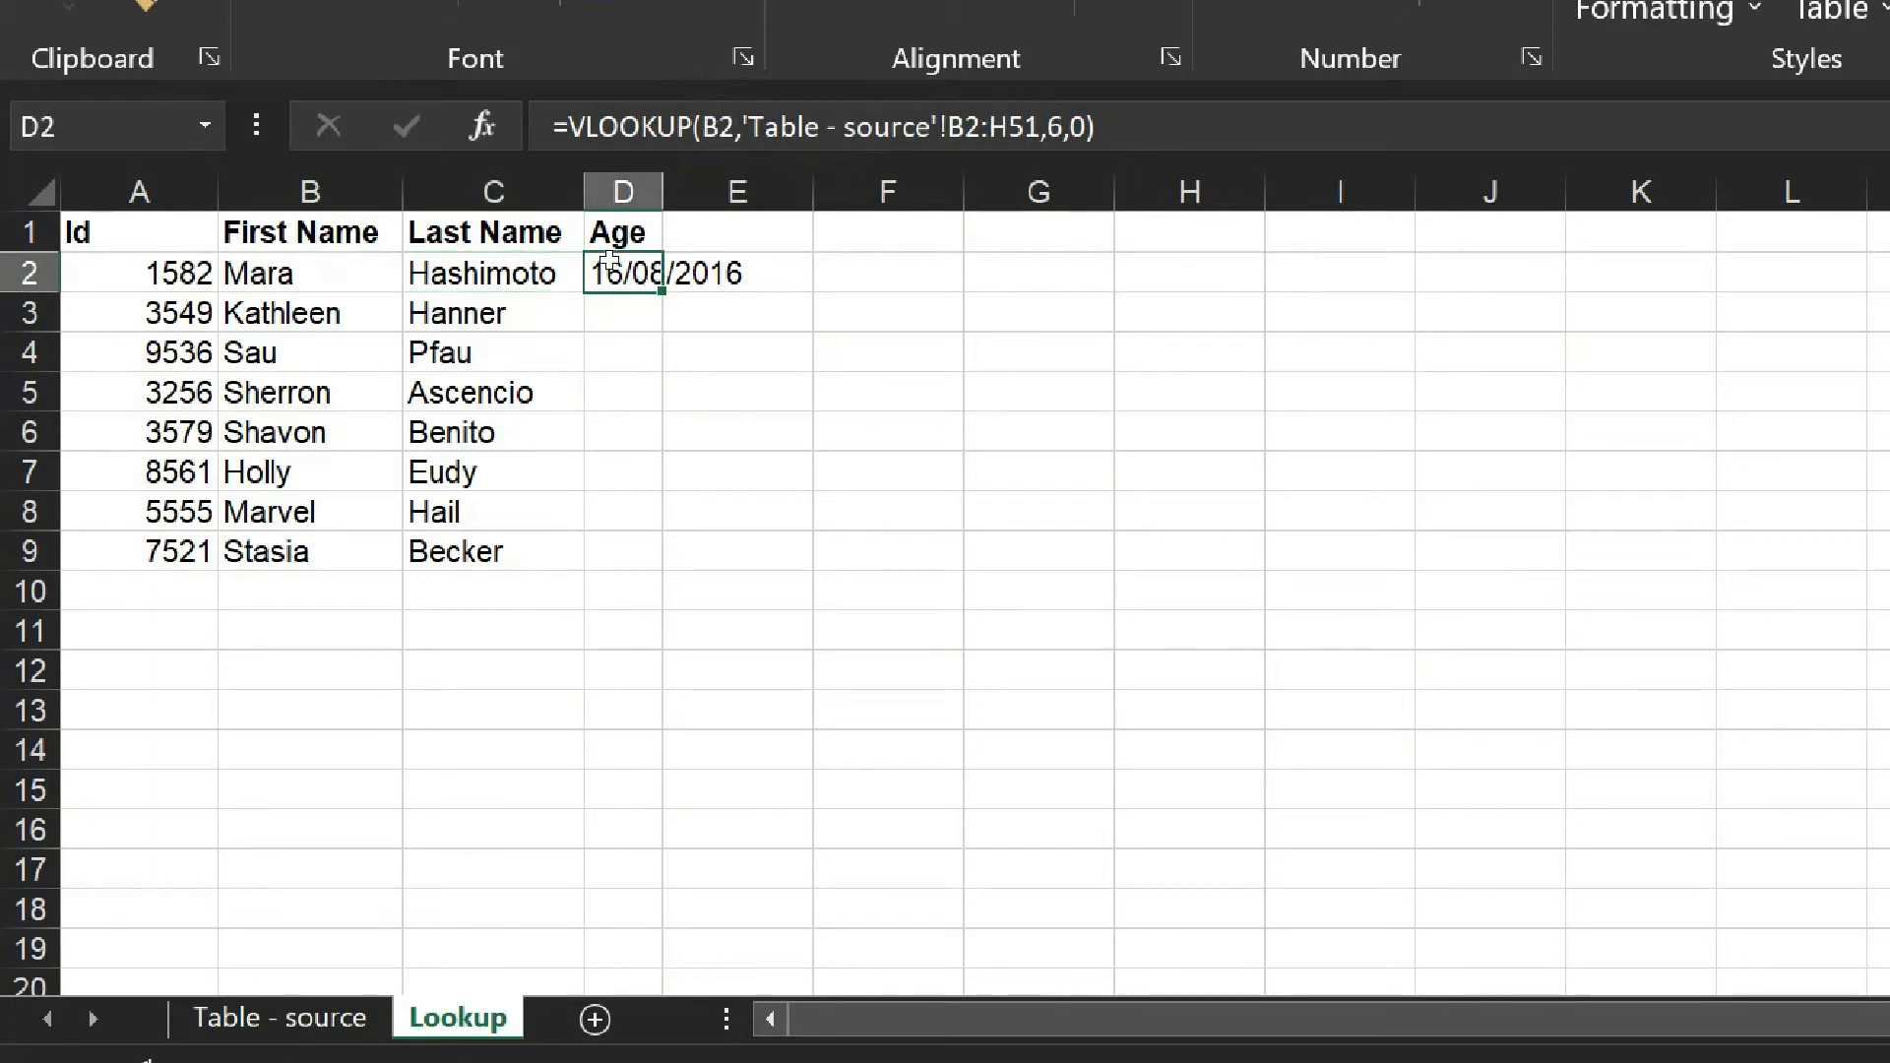
click(738, 110)
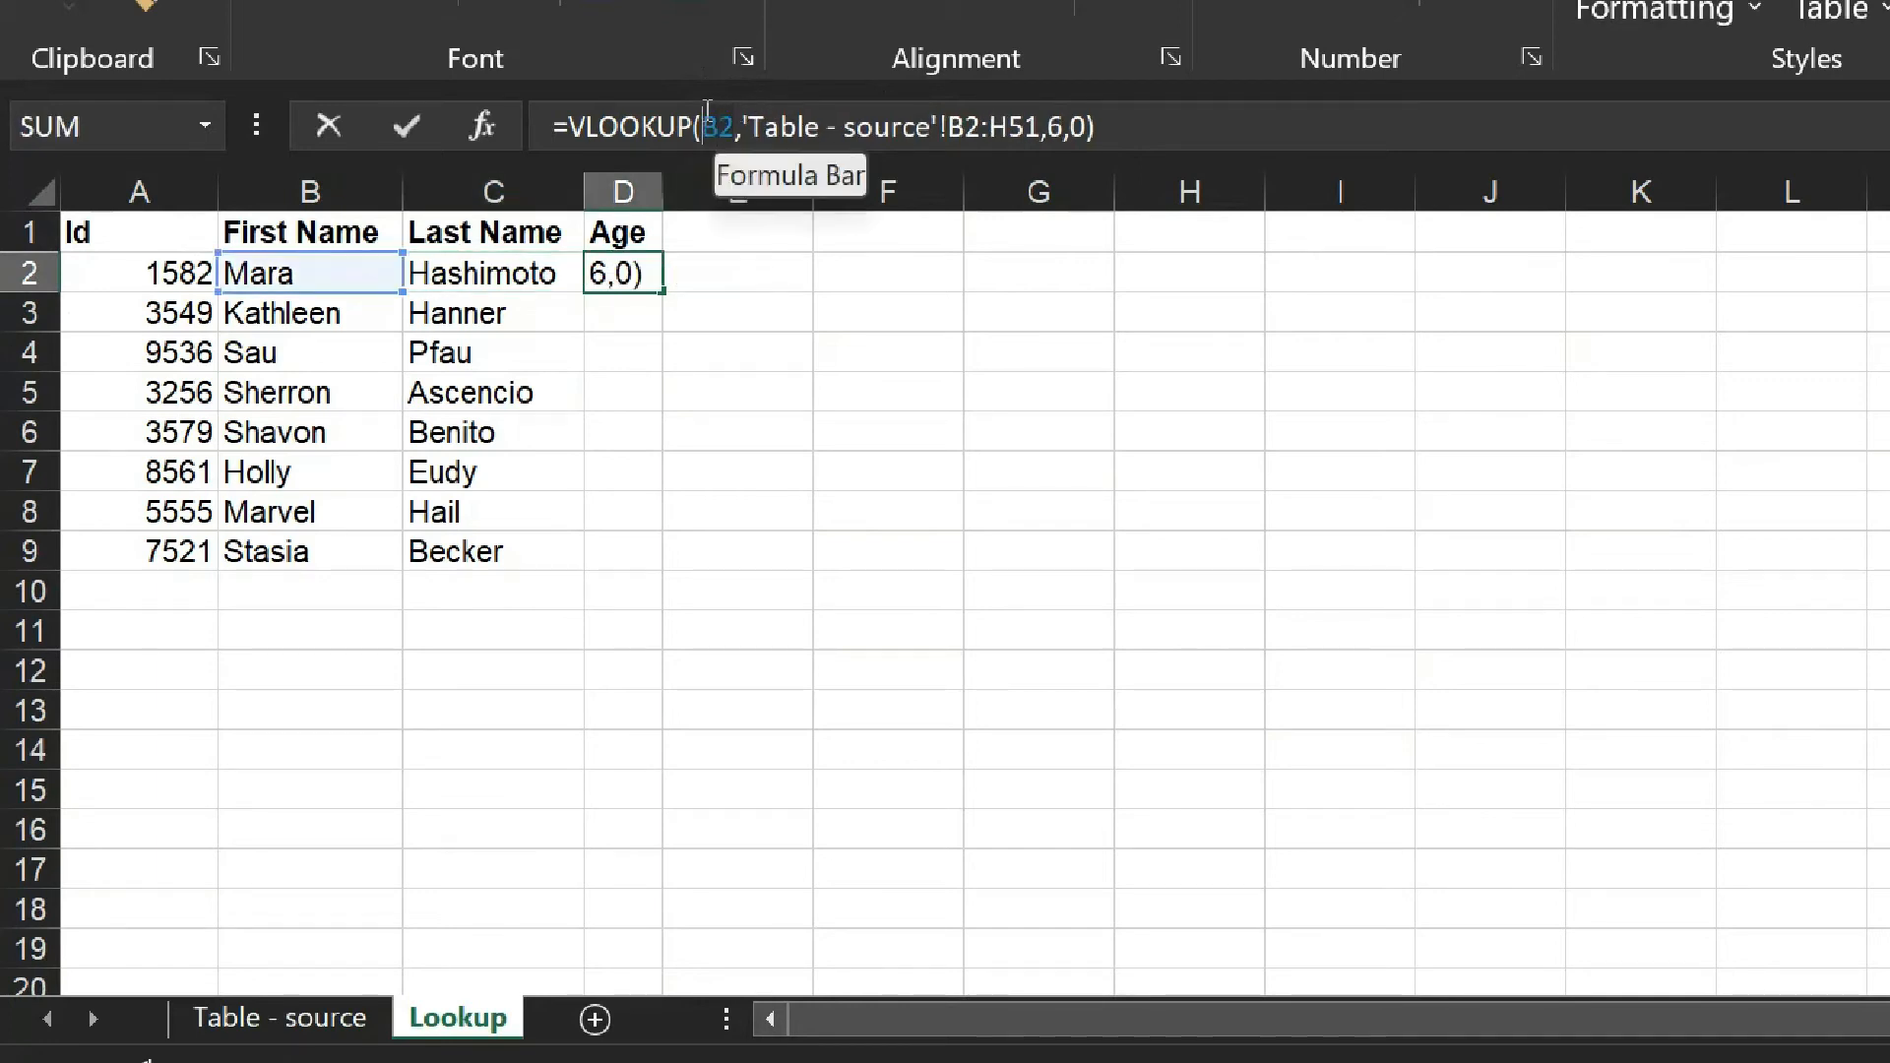
click(706, 110)
key(Escape)
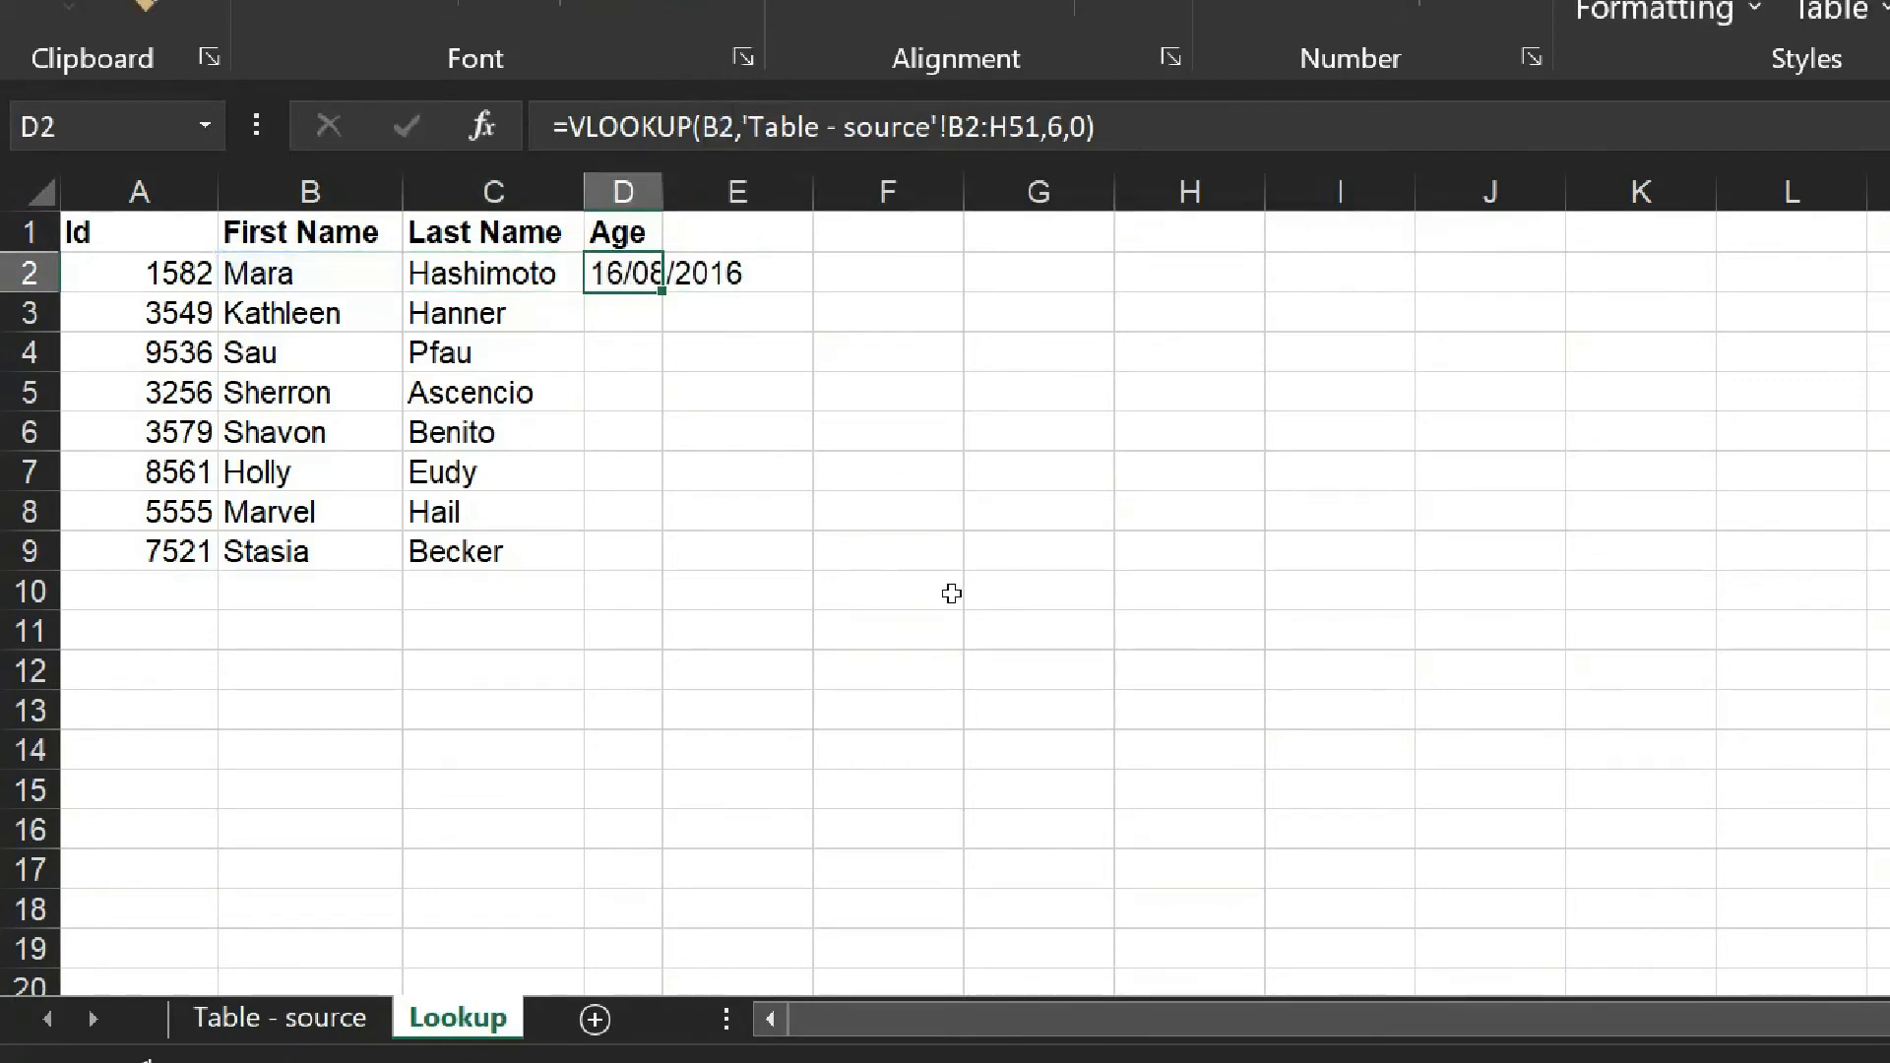
click(413, 278)
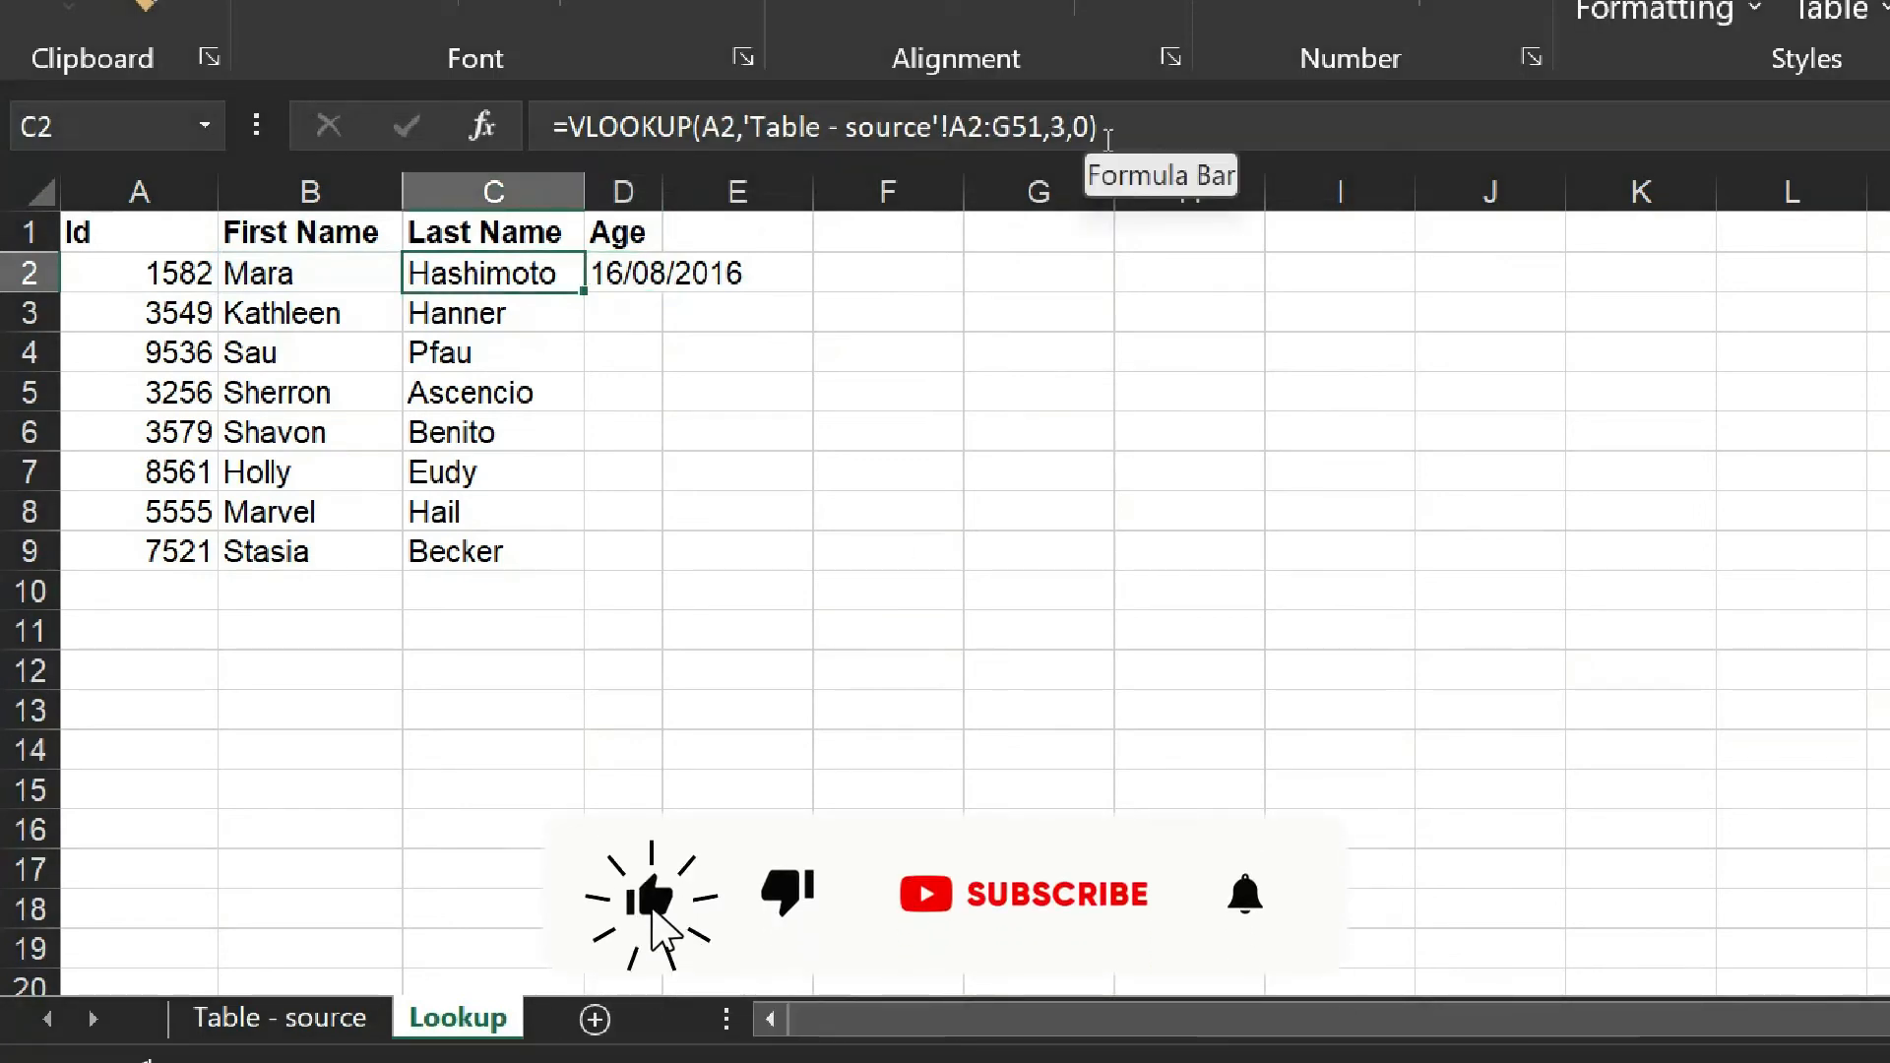
click(979, 144)
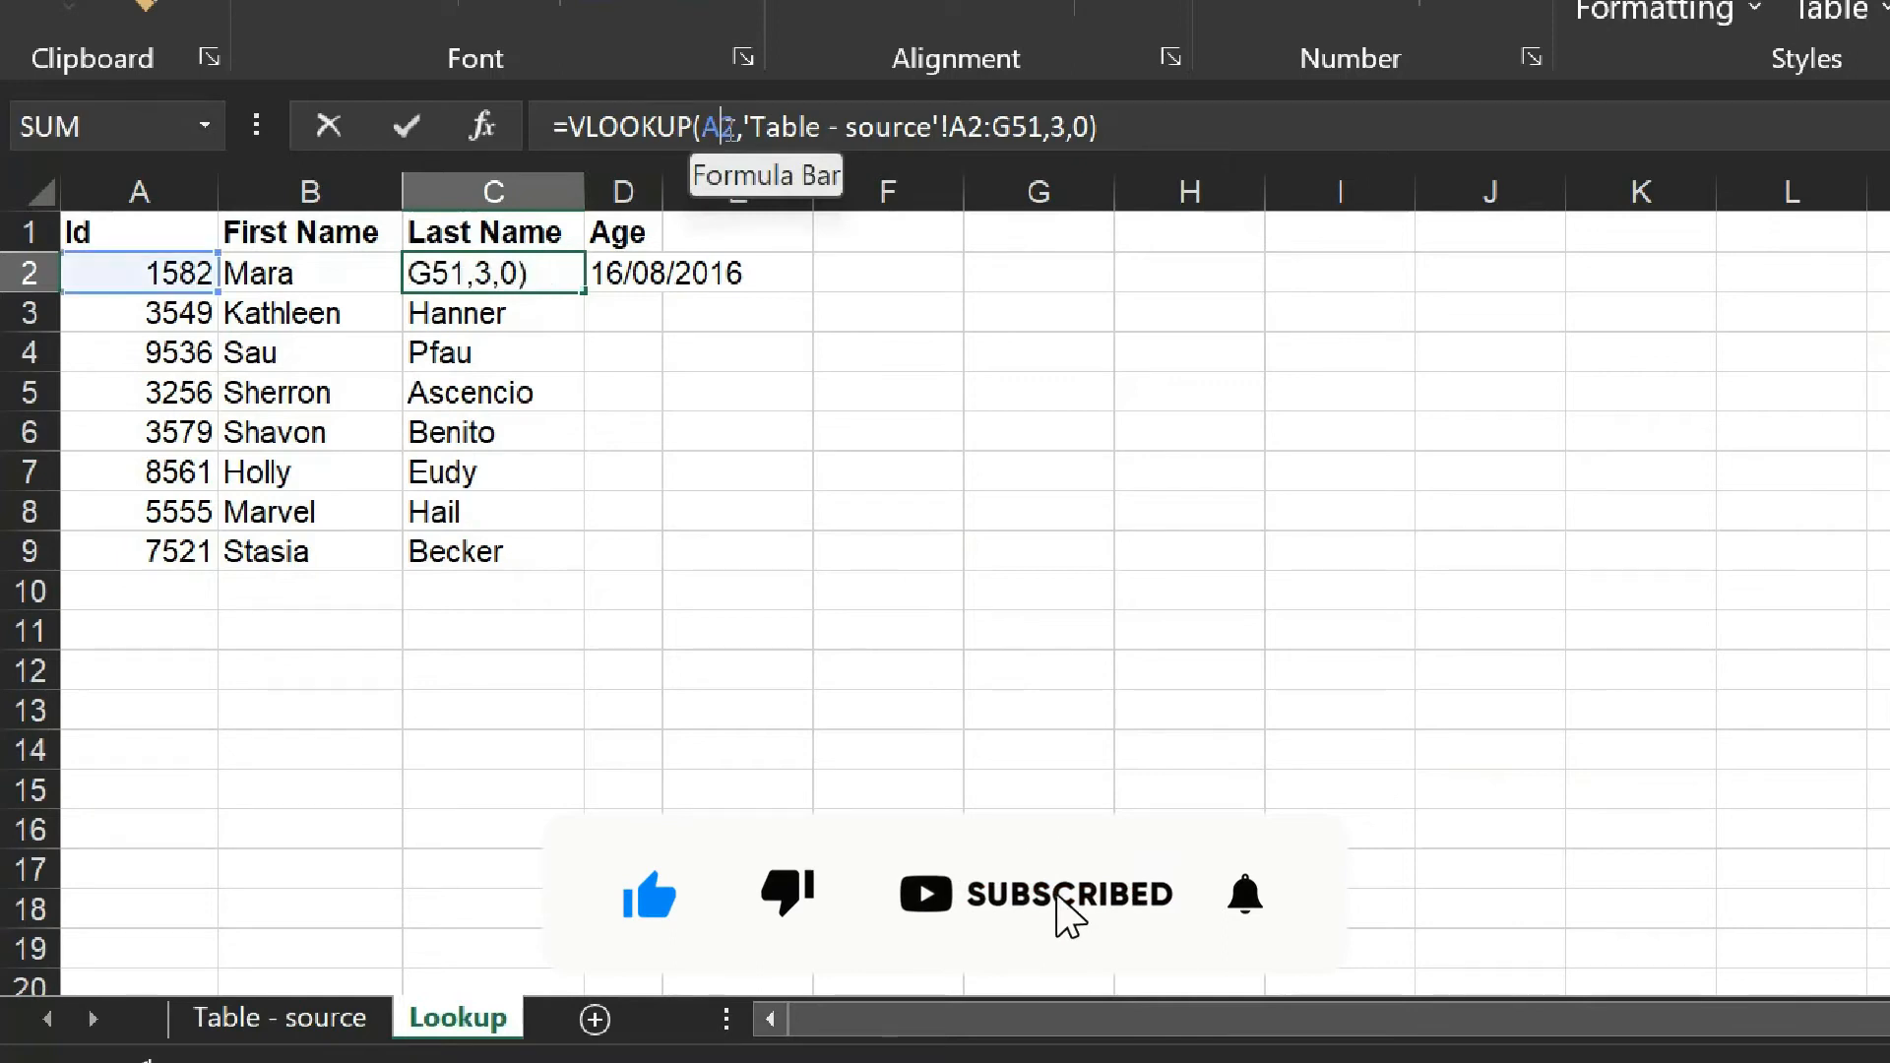
click(991, 138)
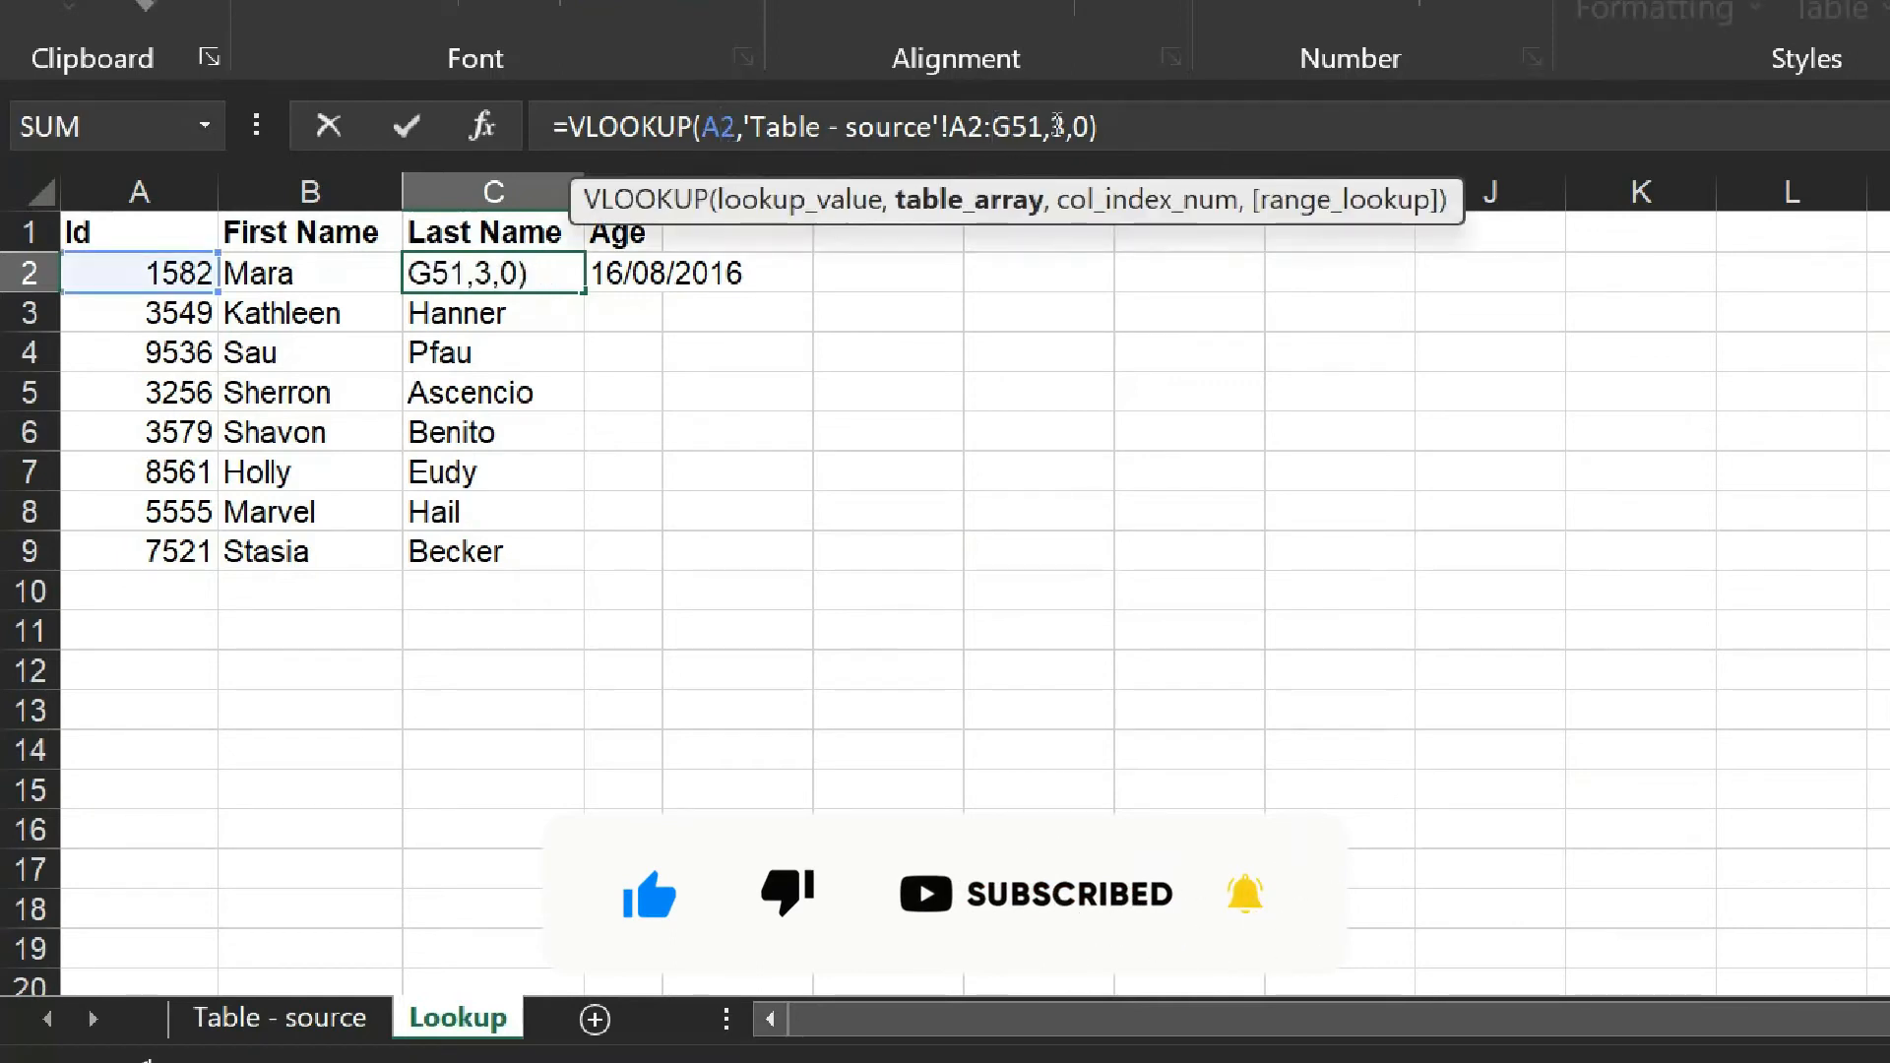
click(1054, 128)
key(Escape)
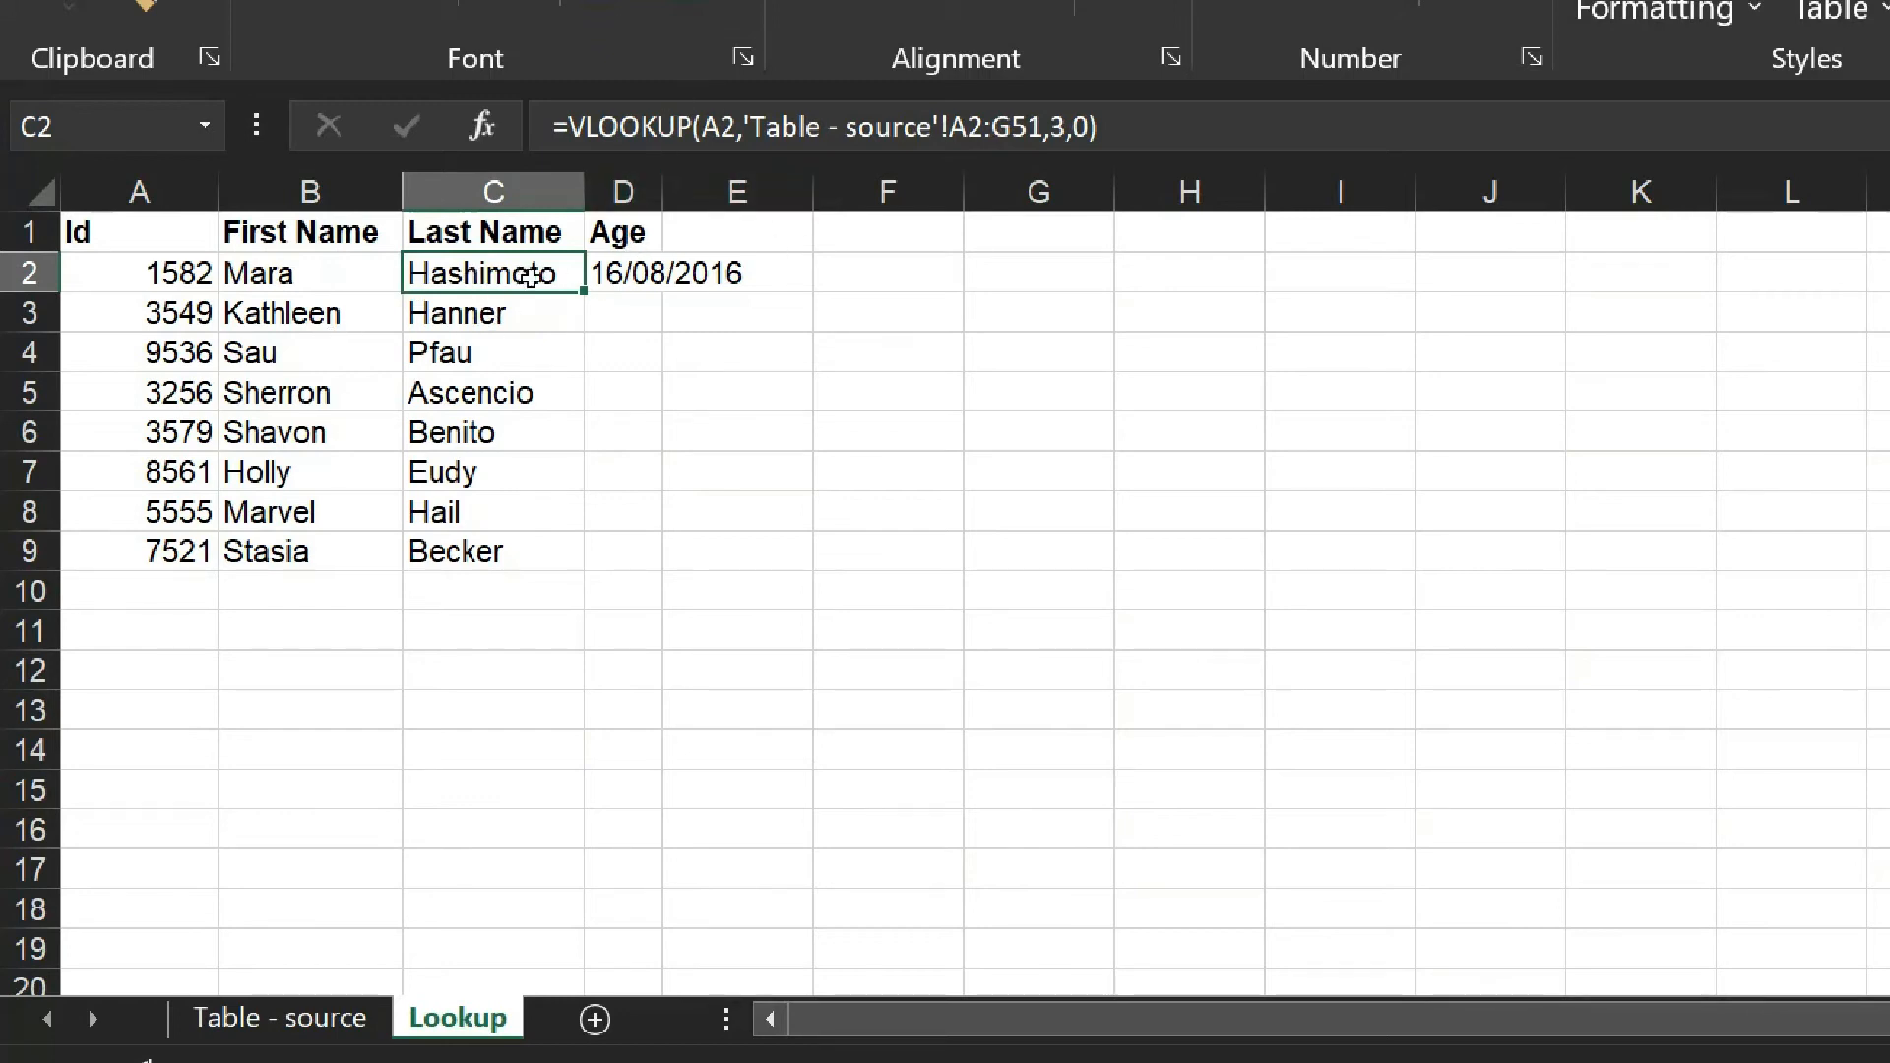
Clear the Age formula in D2 and all the Last Name formulas in C2:C9.
click(620, 274)
key(Delete)
key(Left)
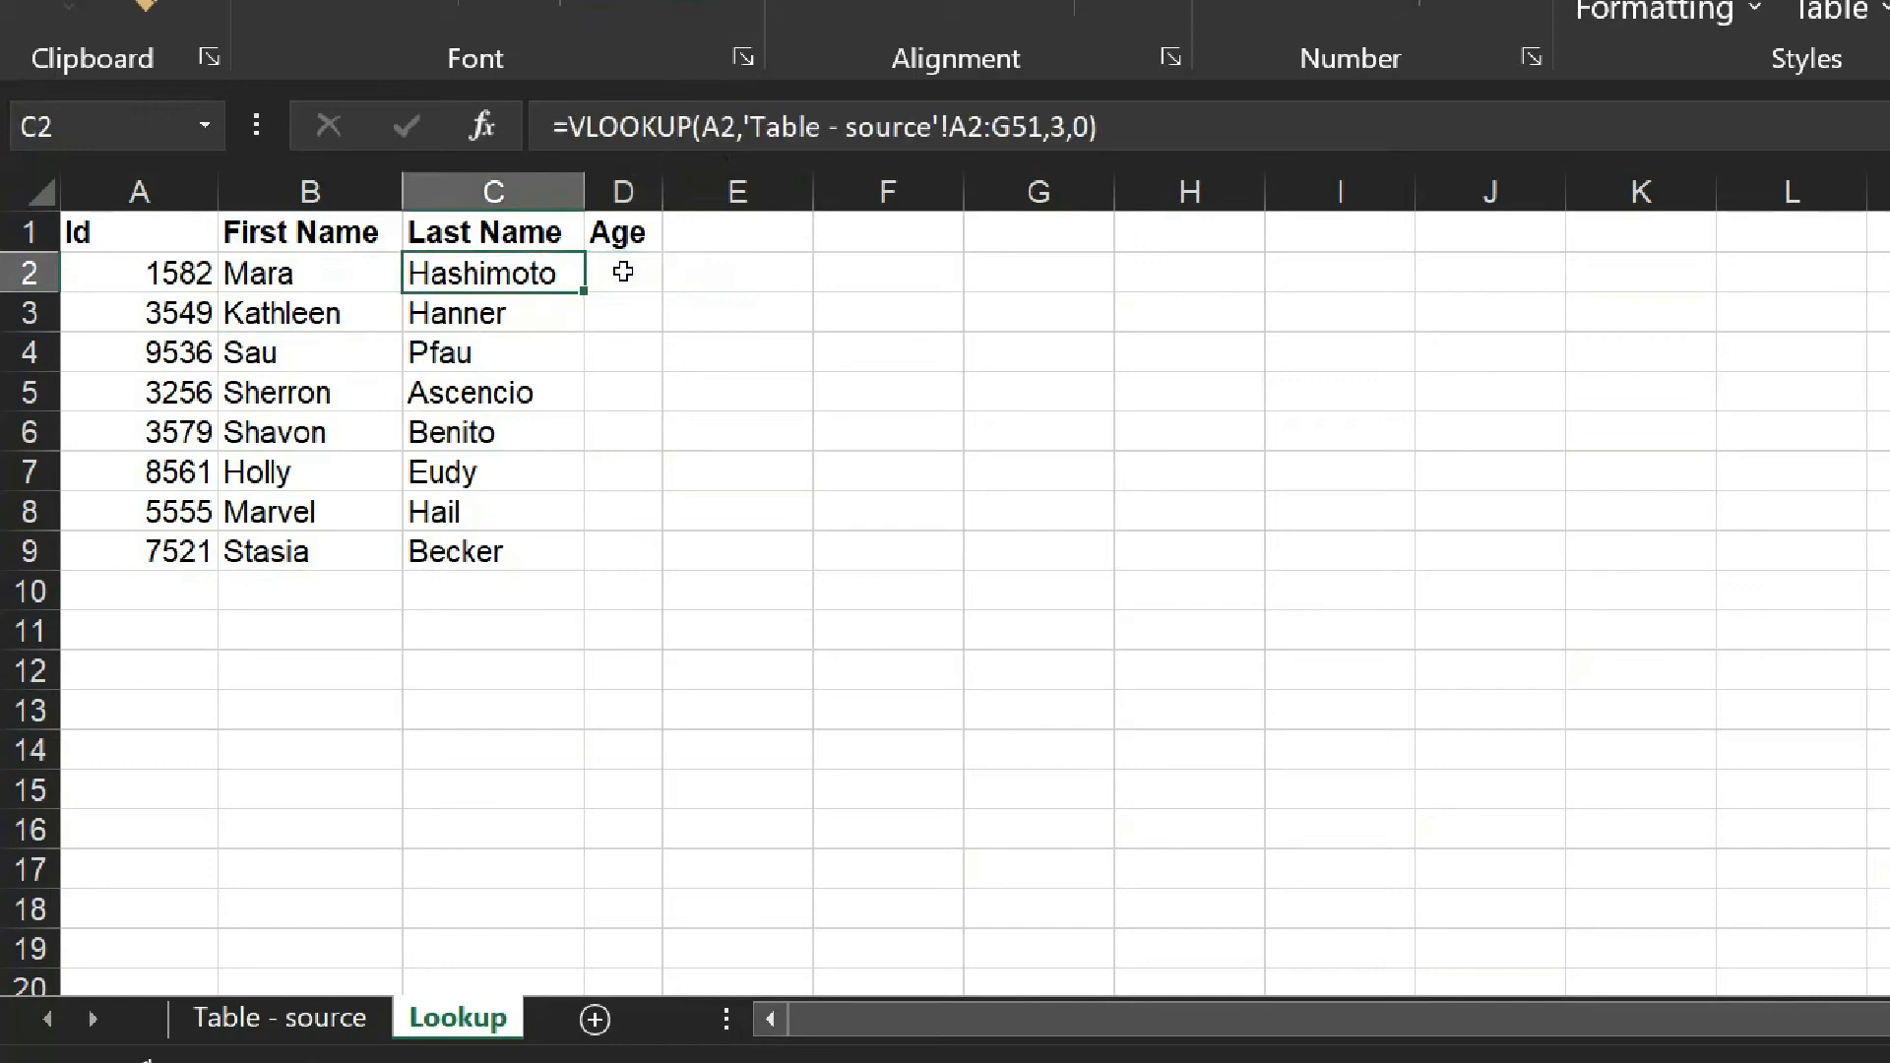
key(ctrl+shift+Down)
key(Delete)
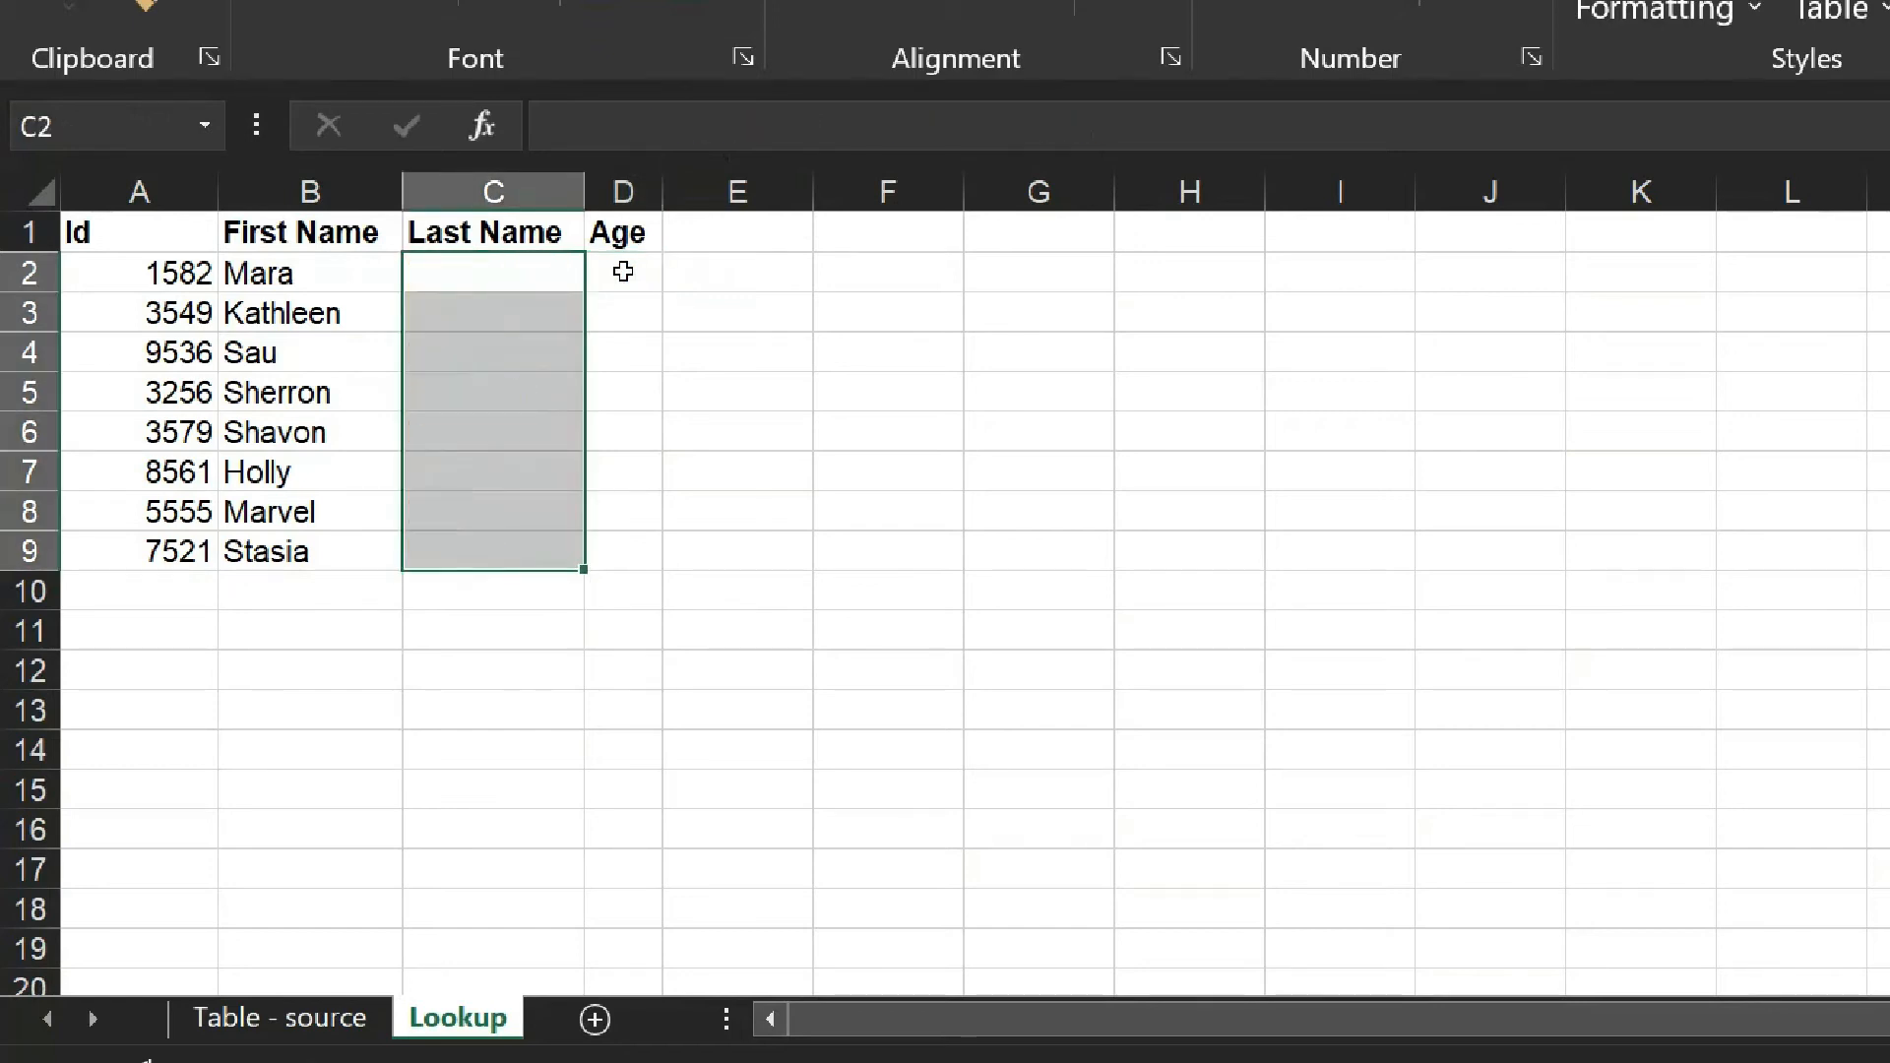
Start a VLOOKUP formula in the Last Name cell C2 with the column-locked reference $A2 as lookup value.
key(Up)
key(Down)
text(=)
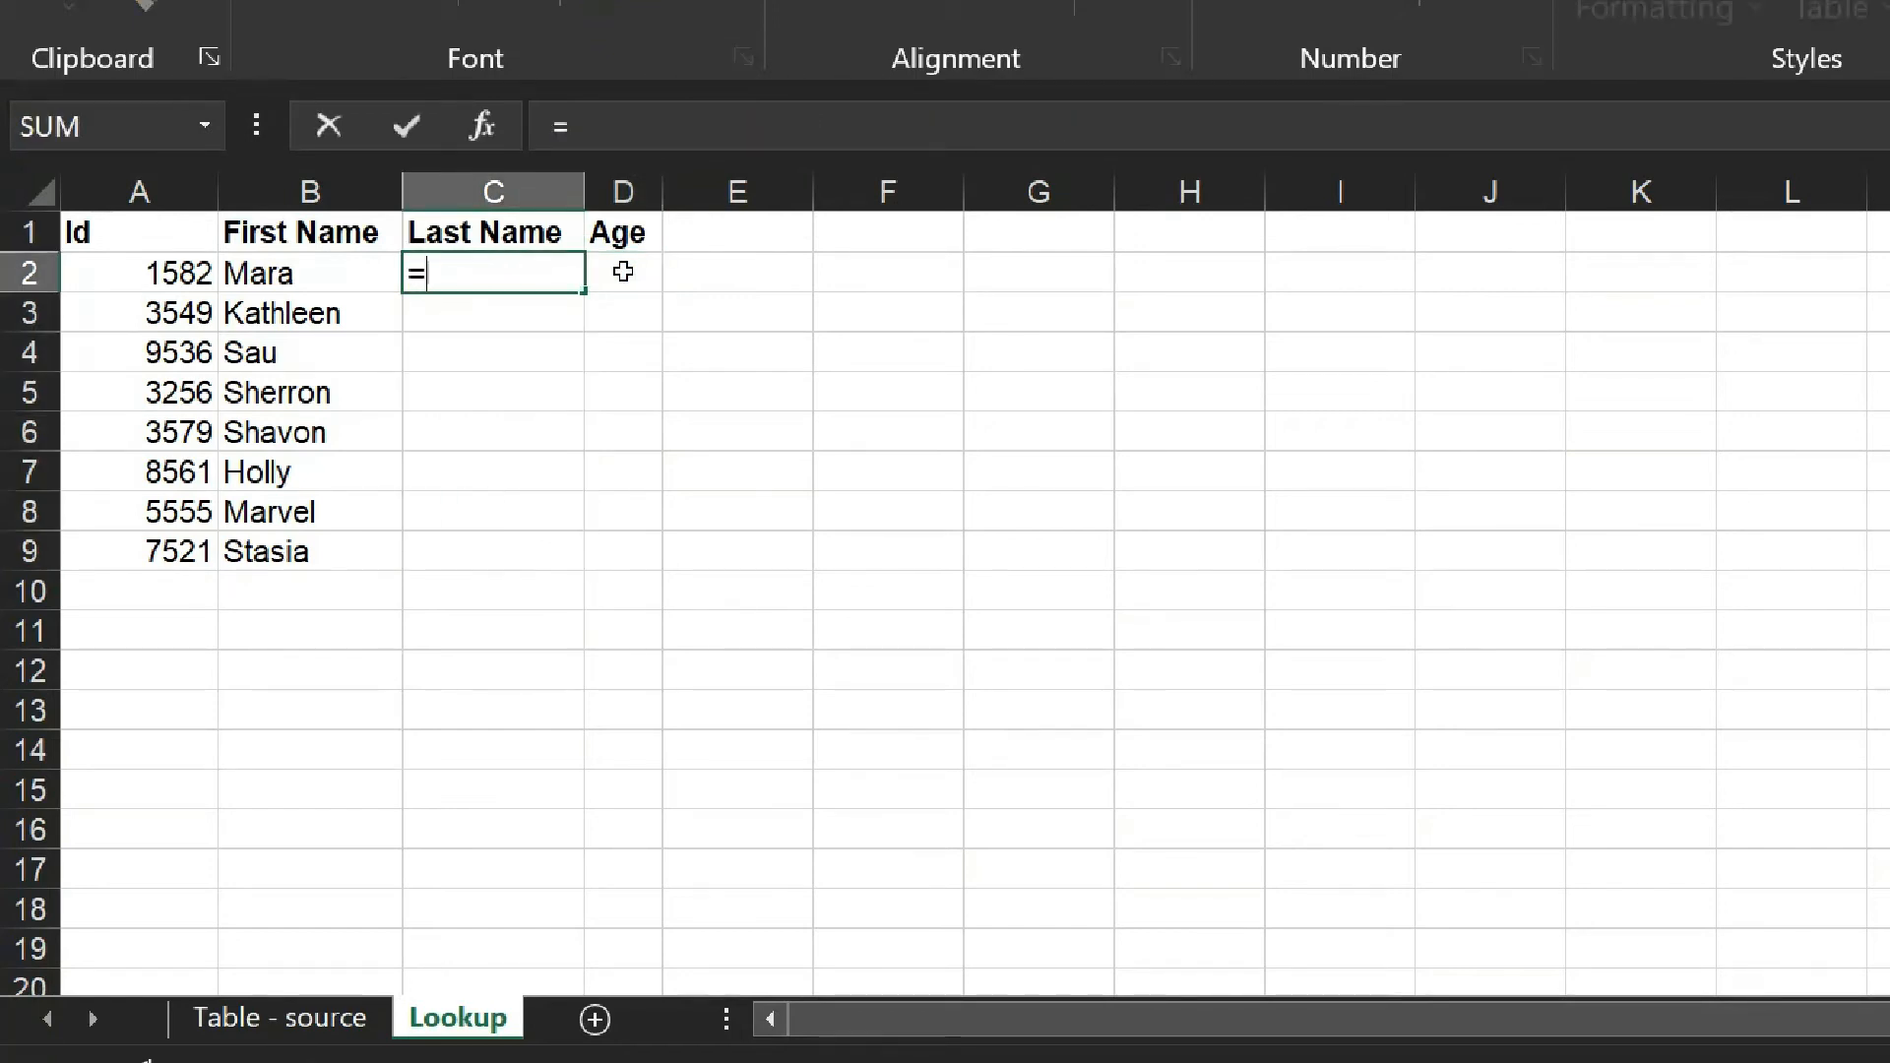
text(VLO)
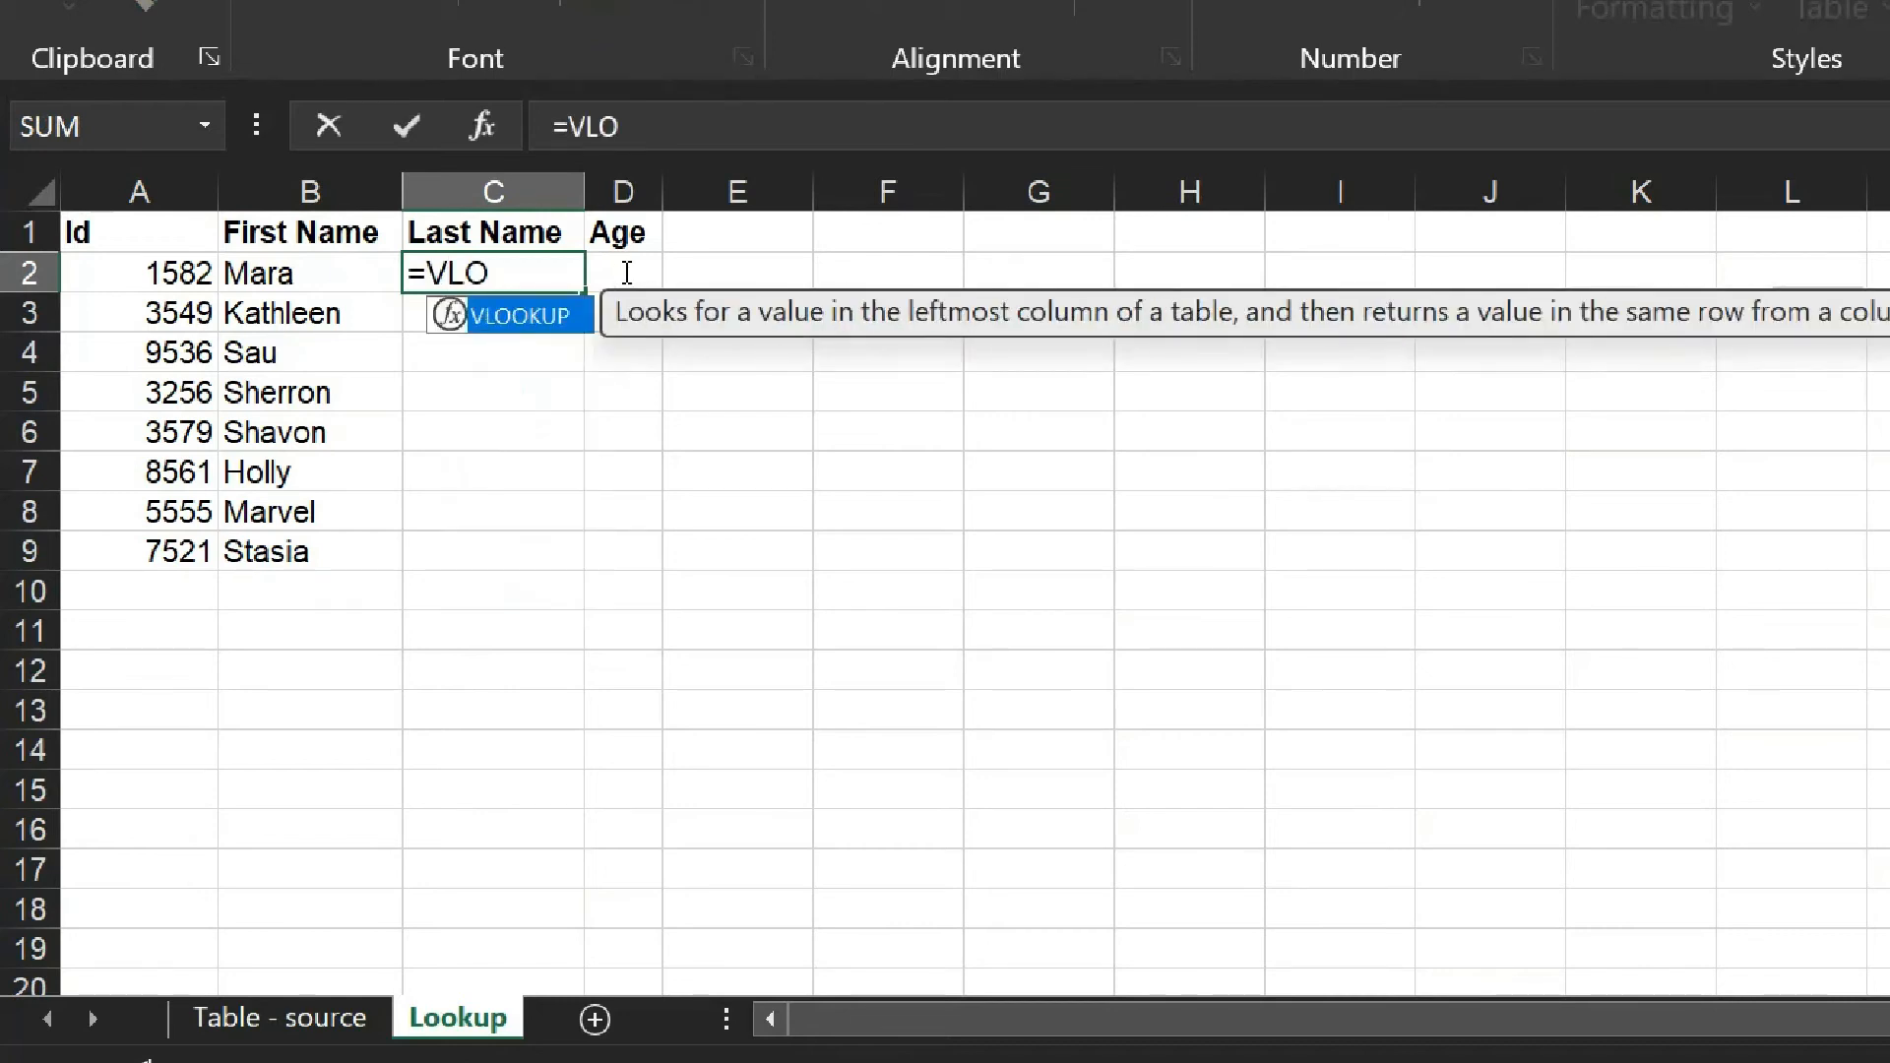
key(Tab)
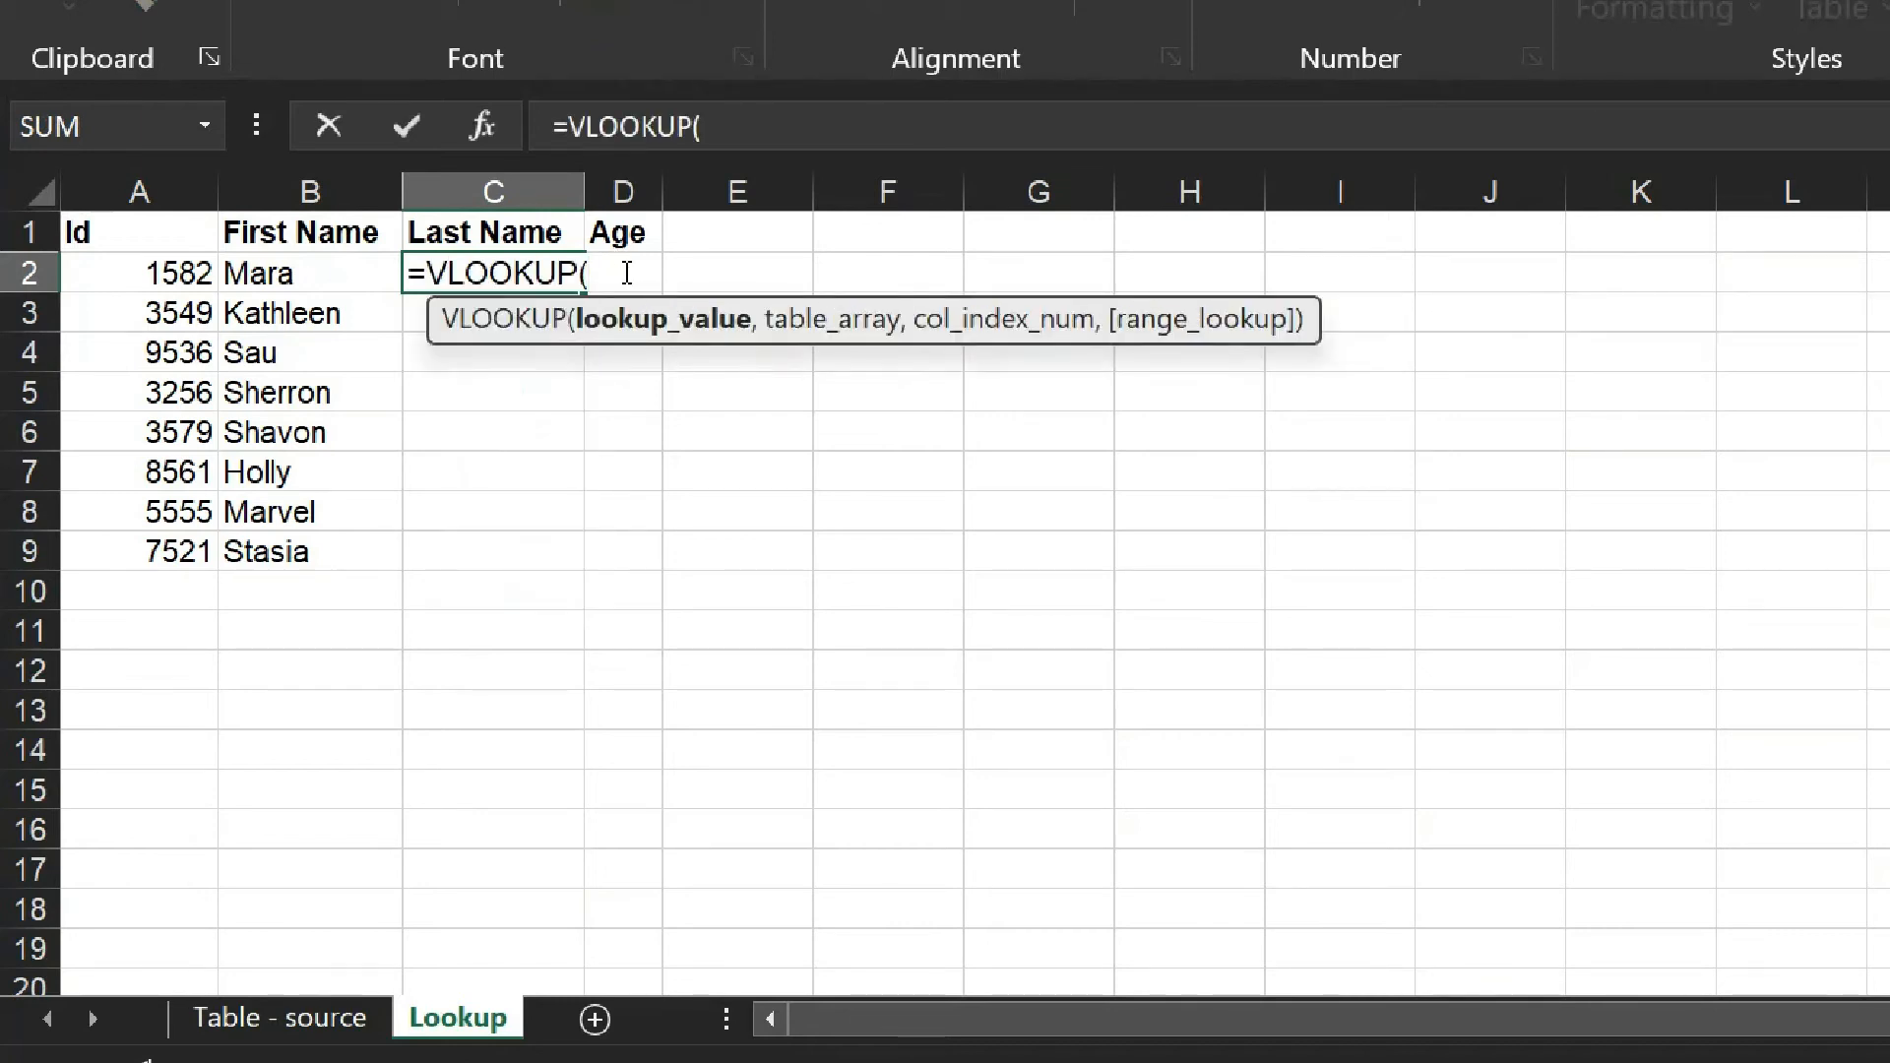
key(Left)
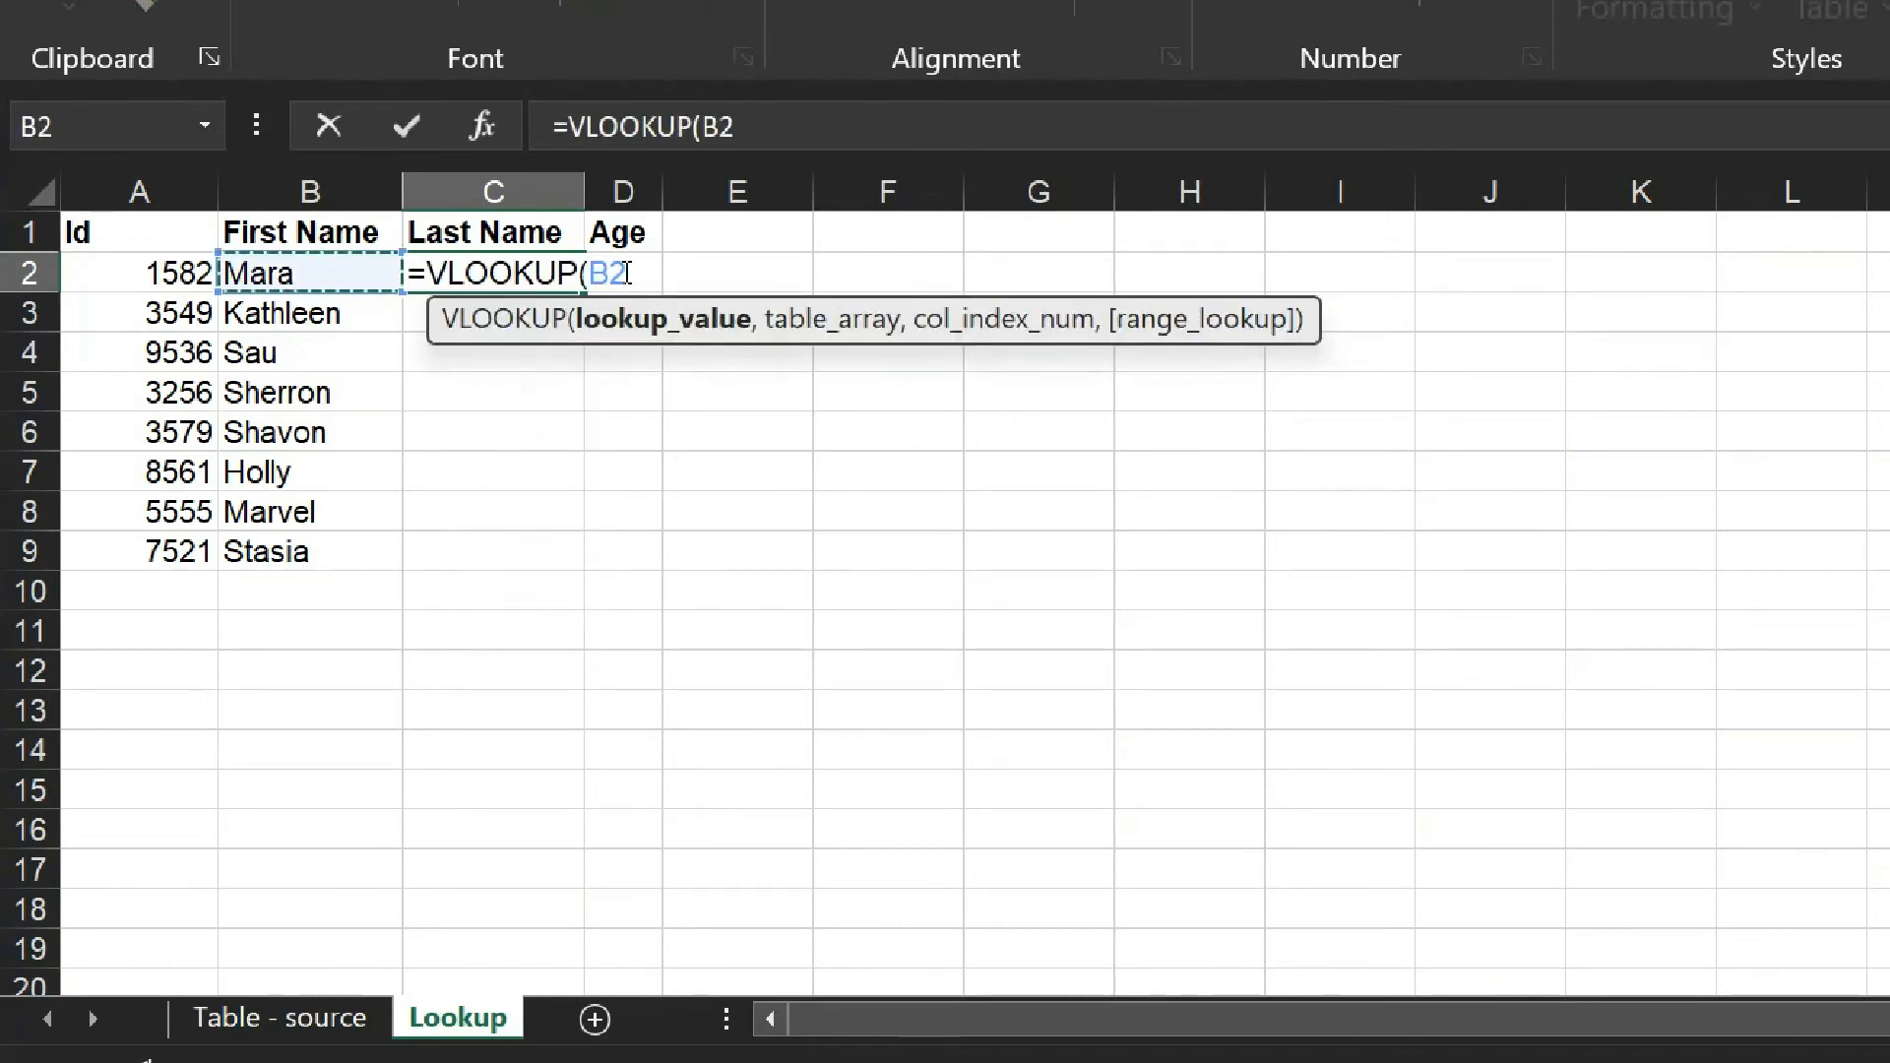
key(Left)
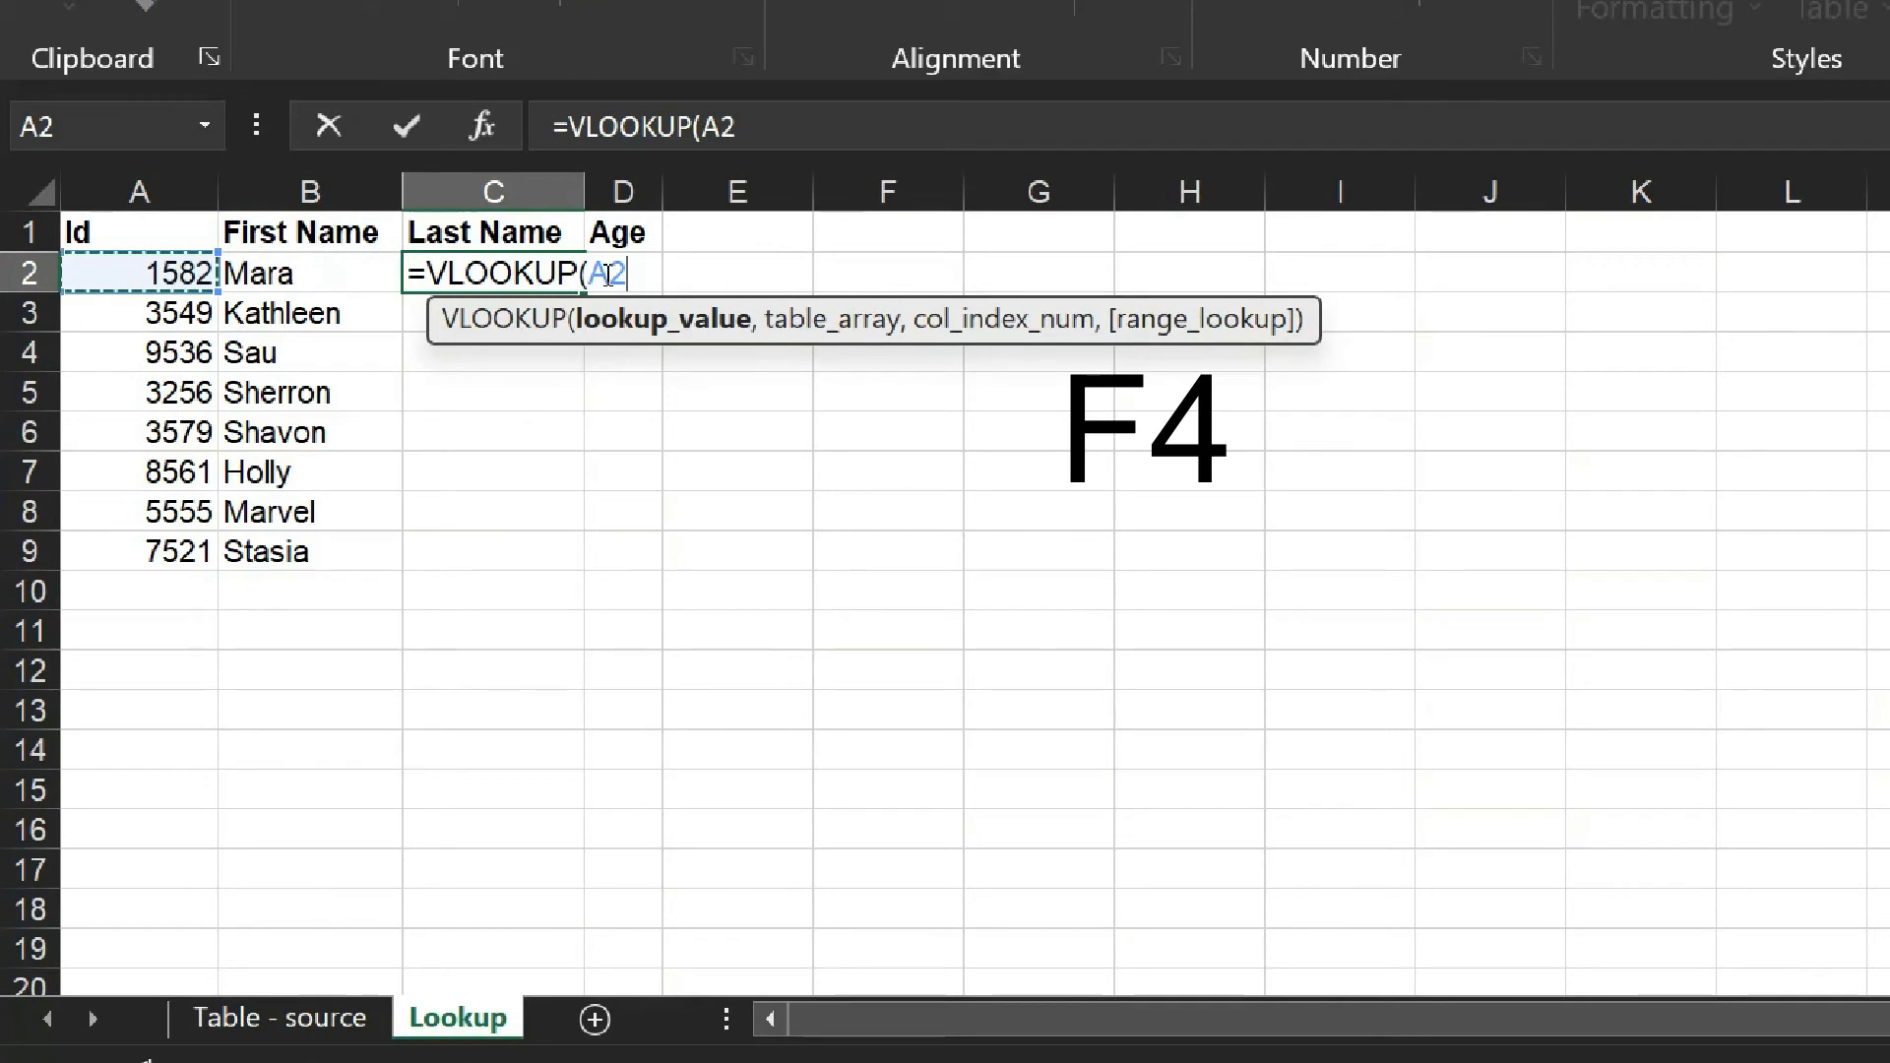
key(F4)
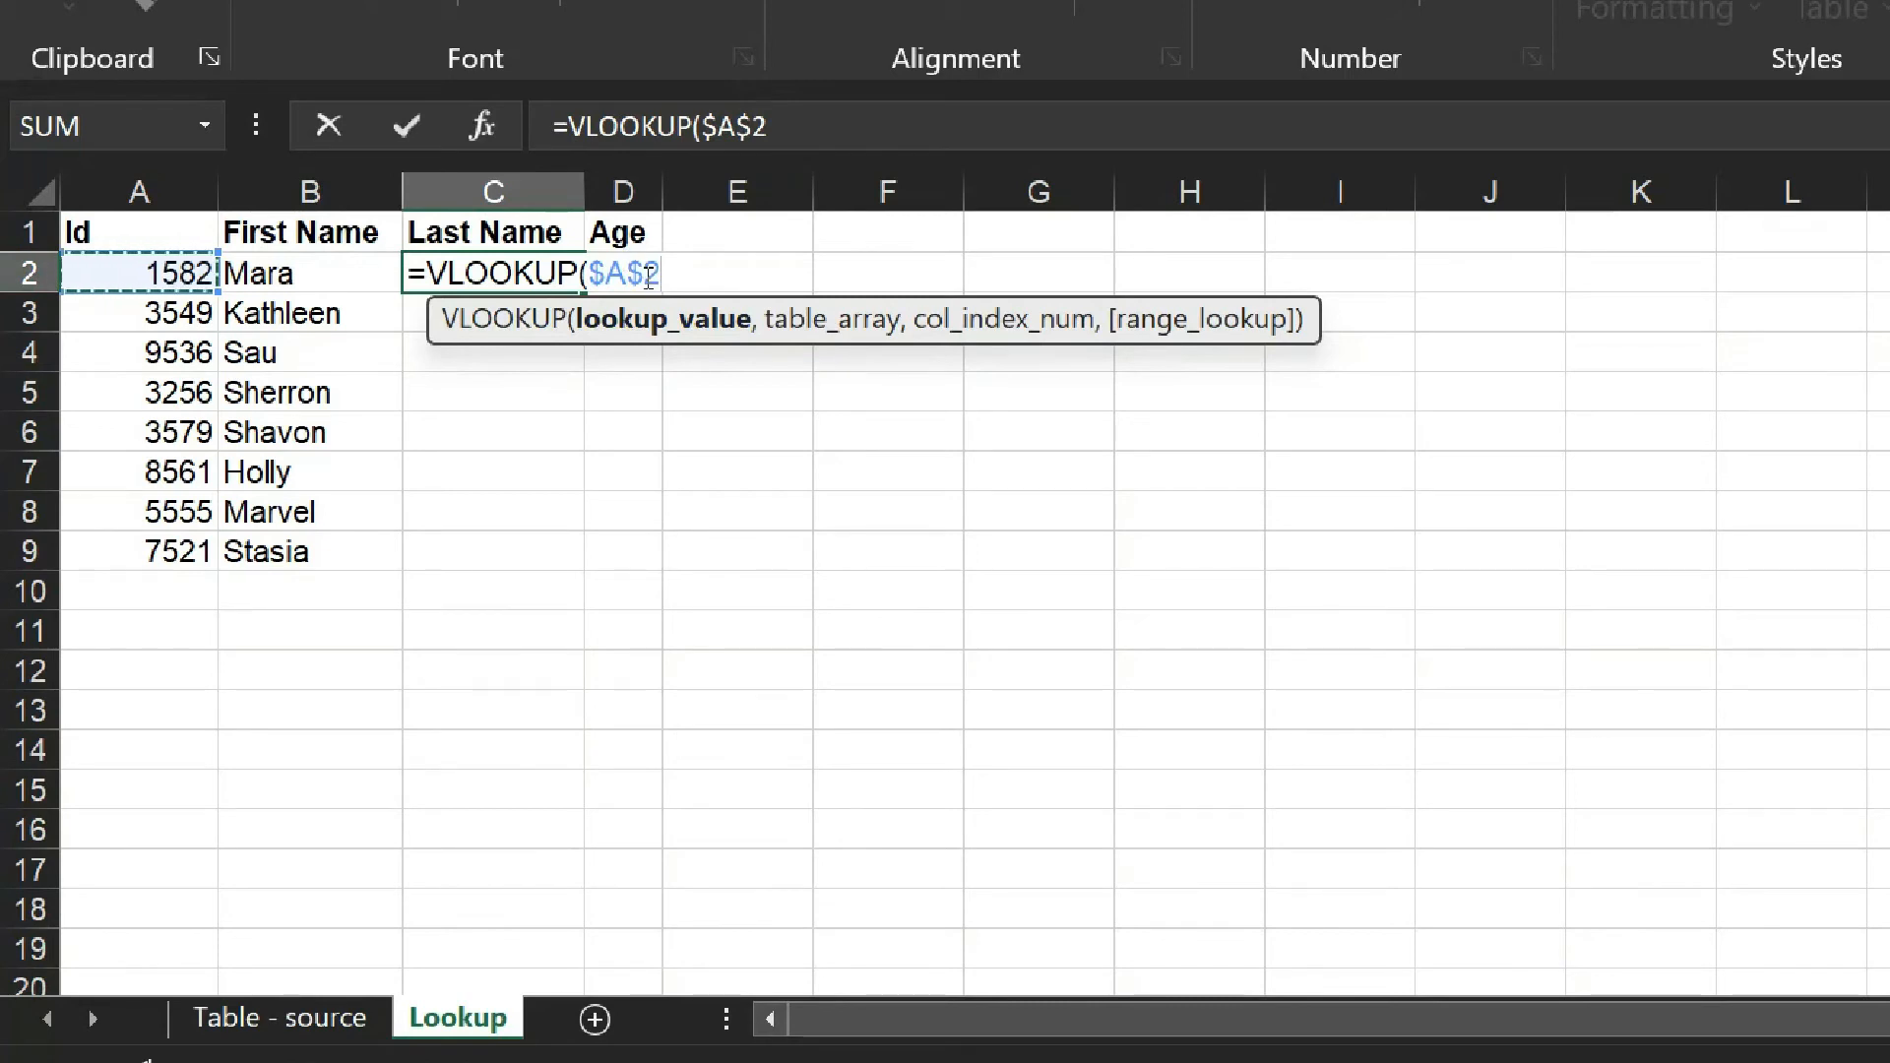
click(648, 275)
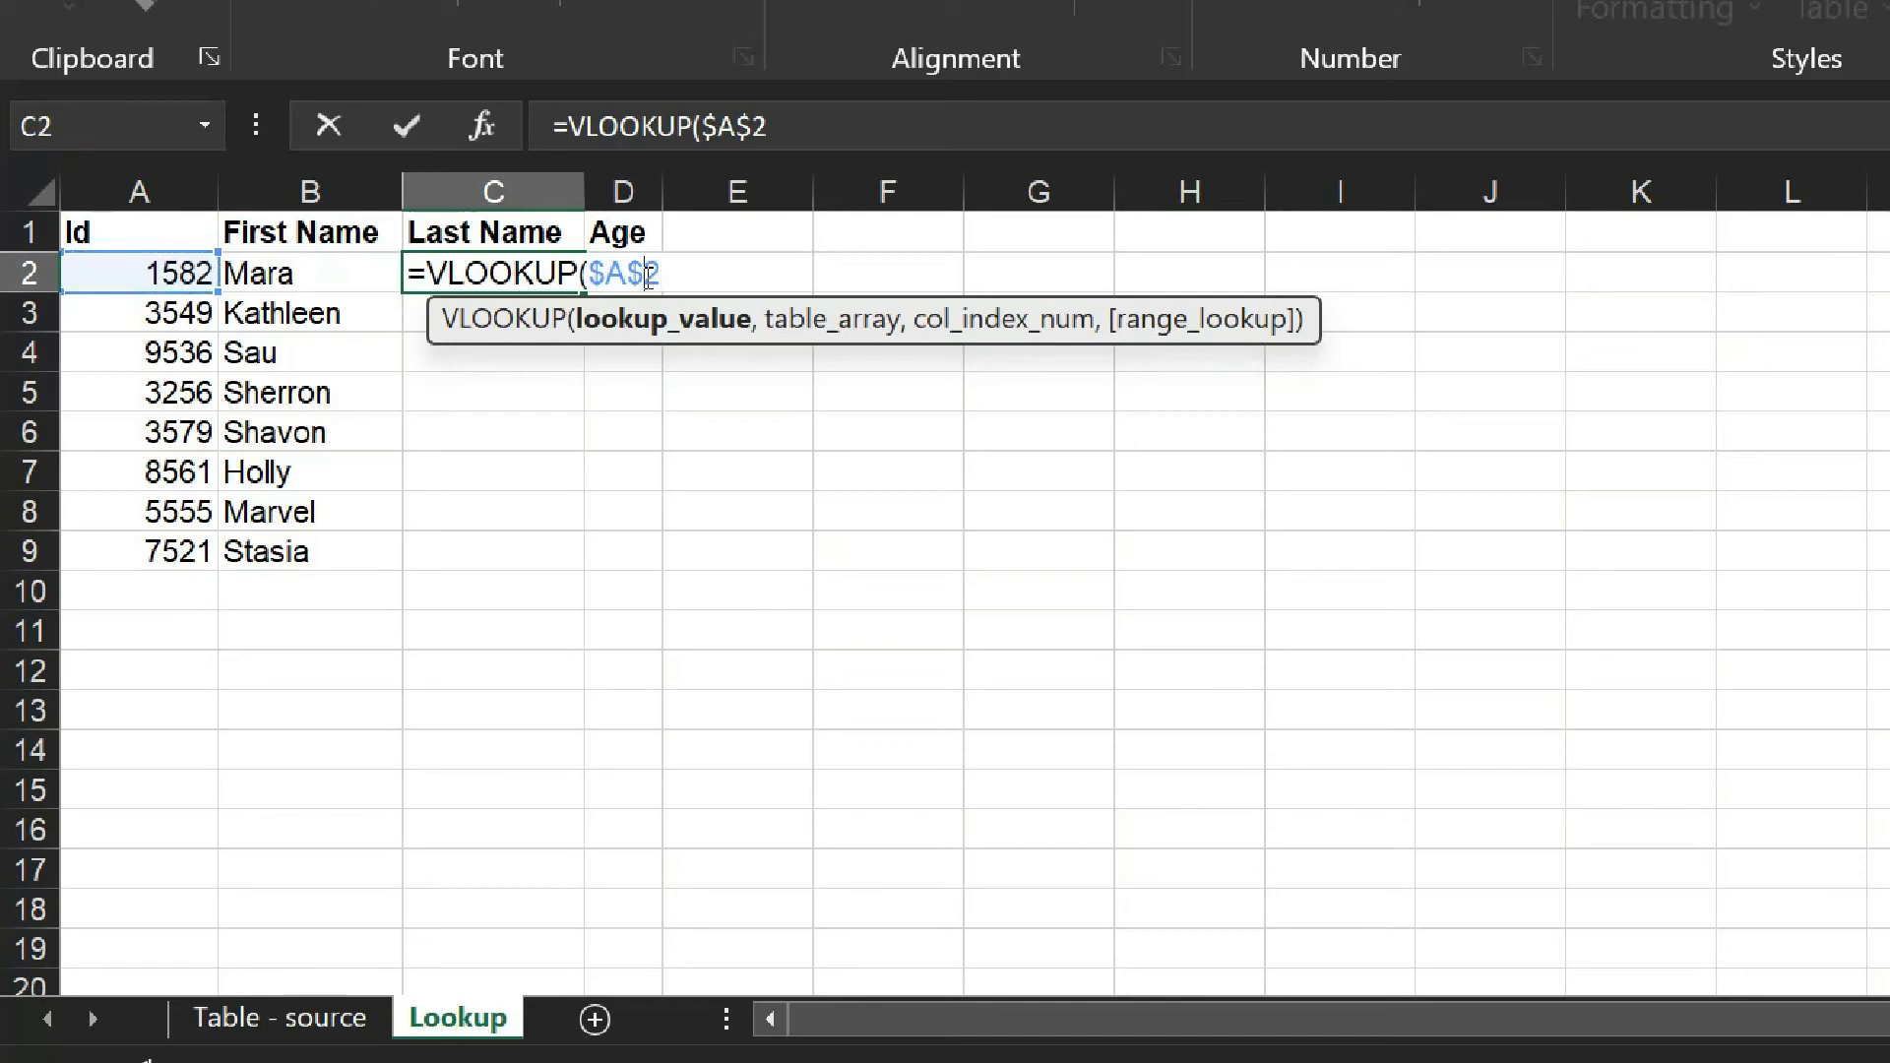
key(BackSpace)
text(,)
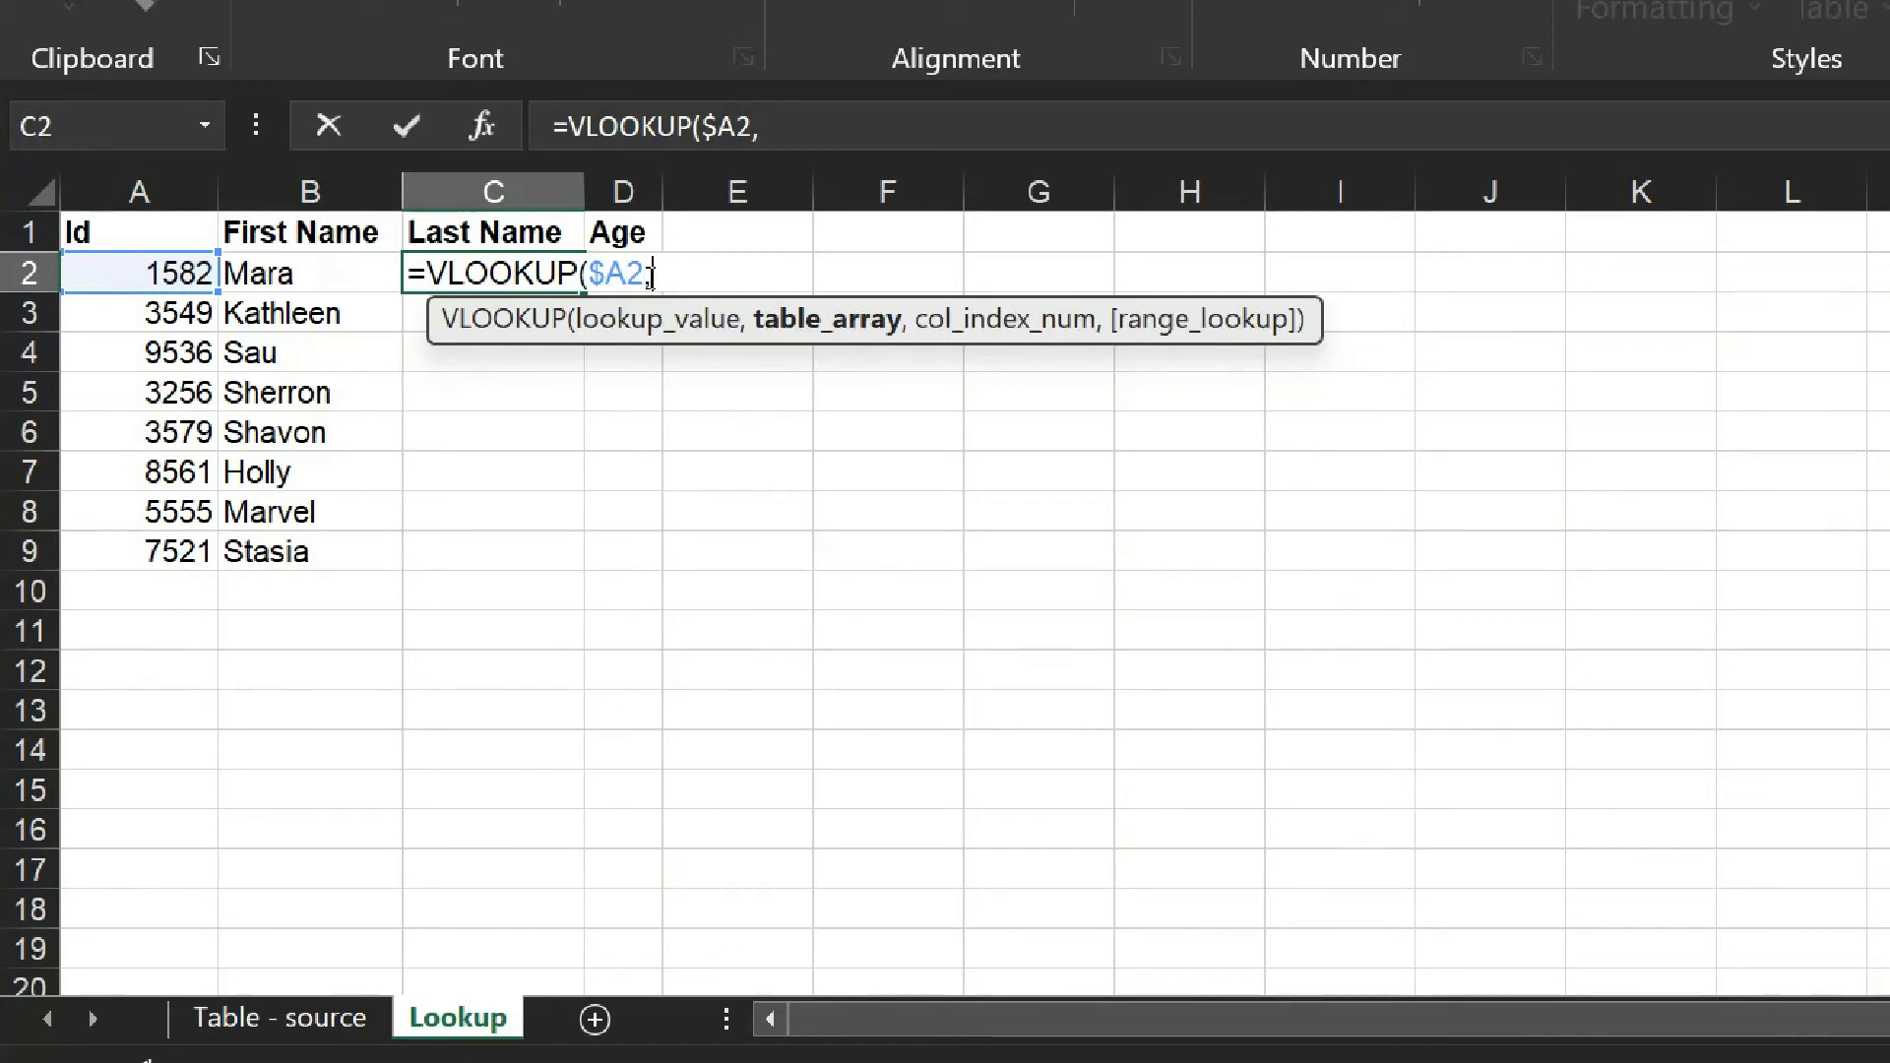
Add the range A2:G51 on the Table - source sheet as the formula's table array.
click(295, 1034)
click(119, 291)
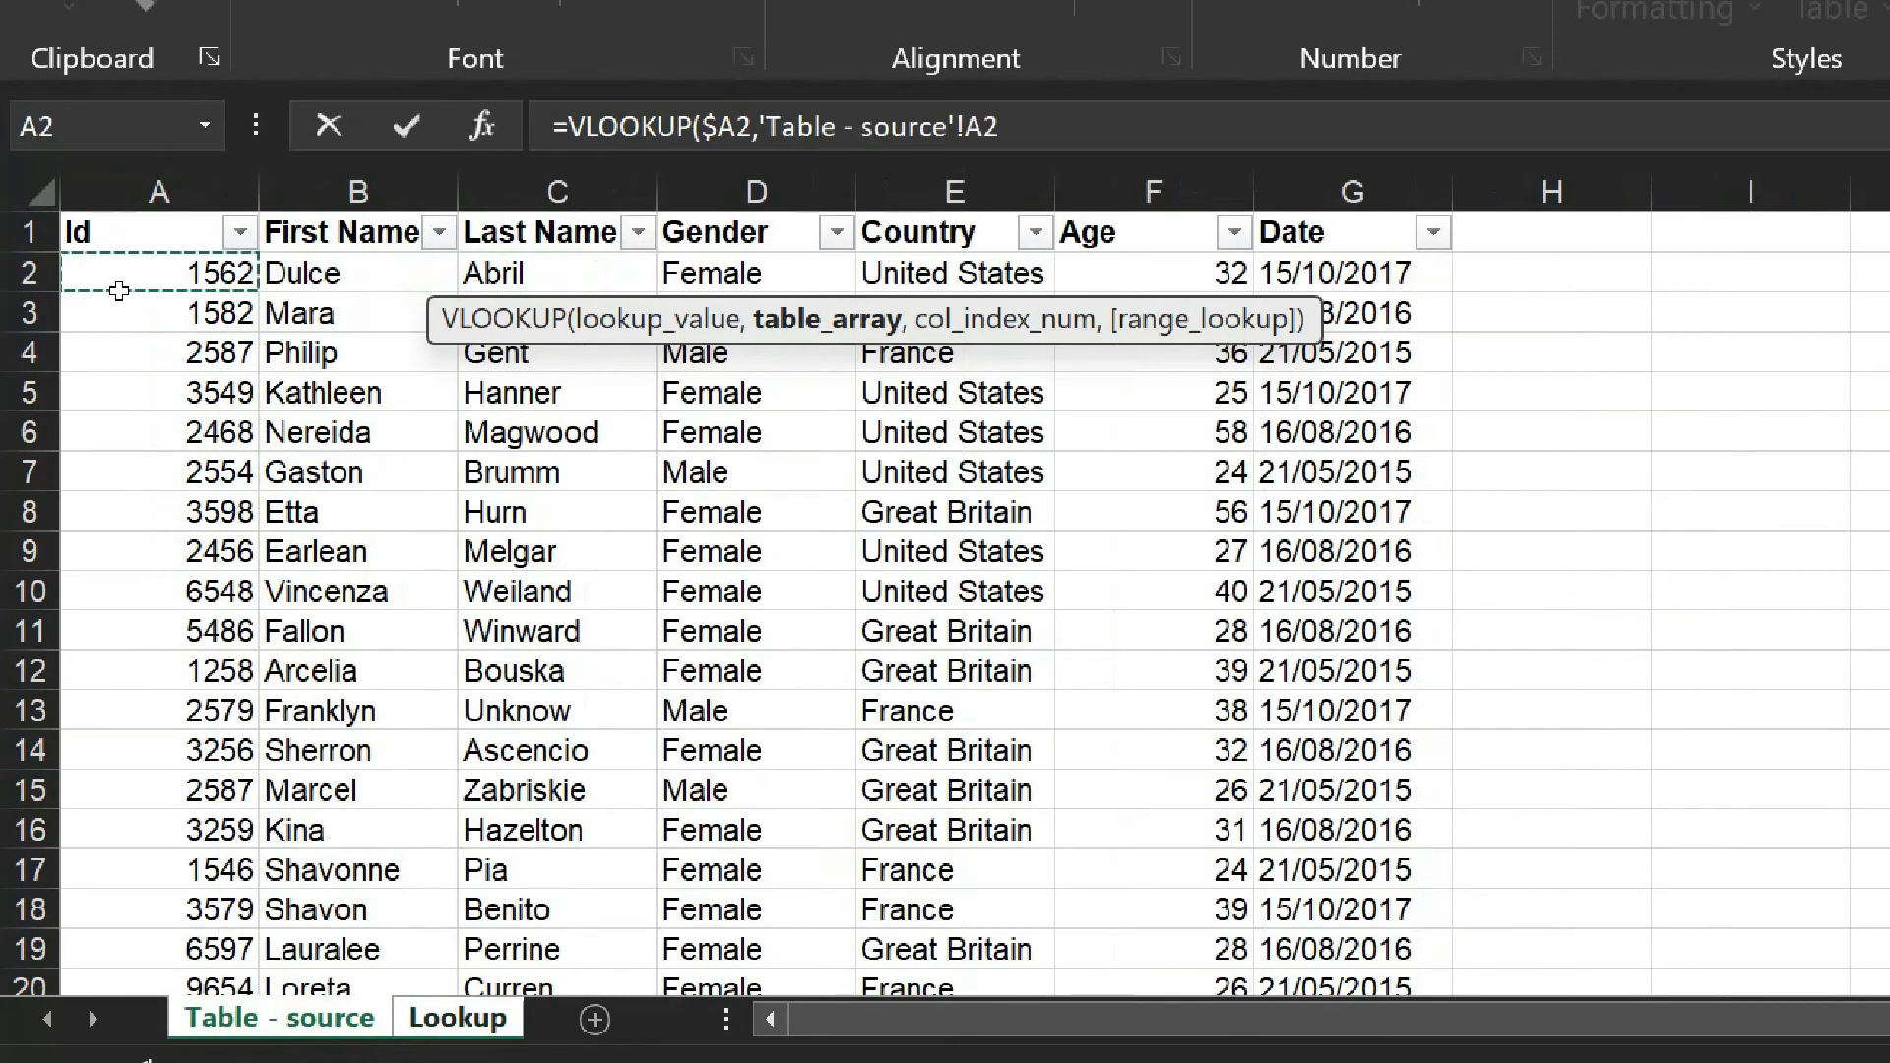
key(ctrl+shift+Down)
key(ctrl+shift+Right)
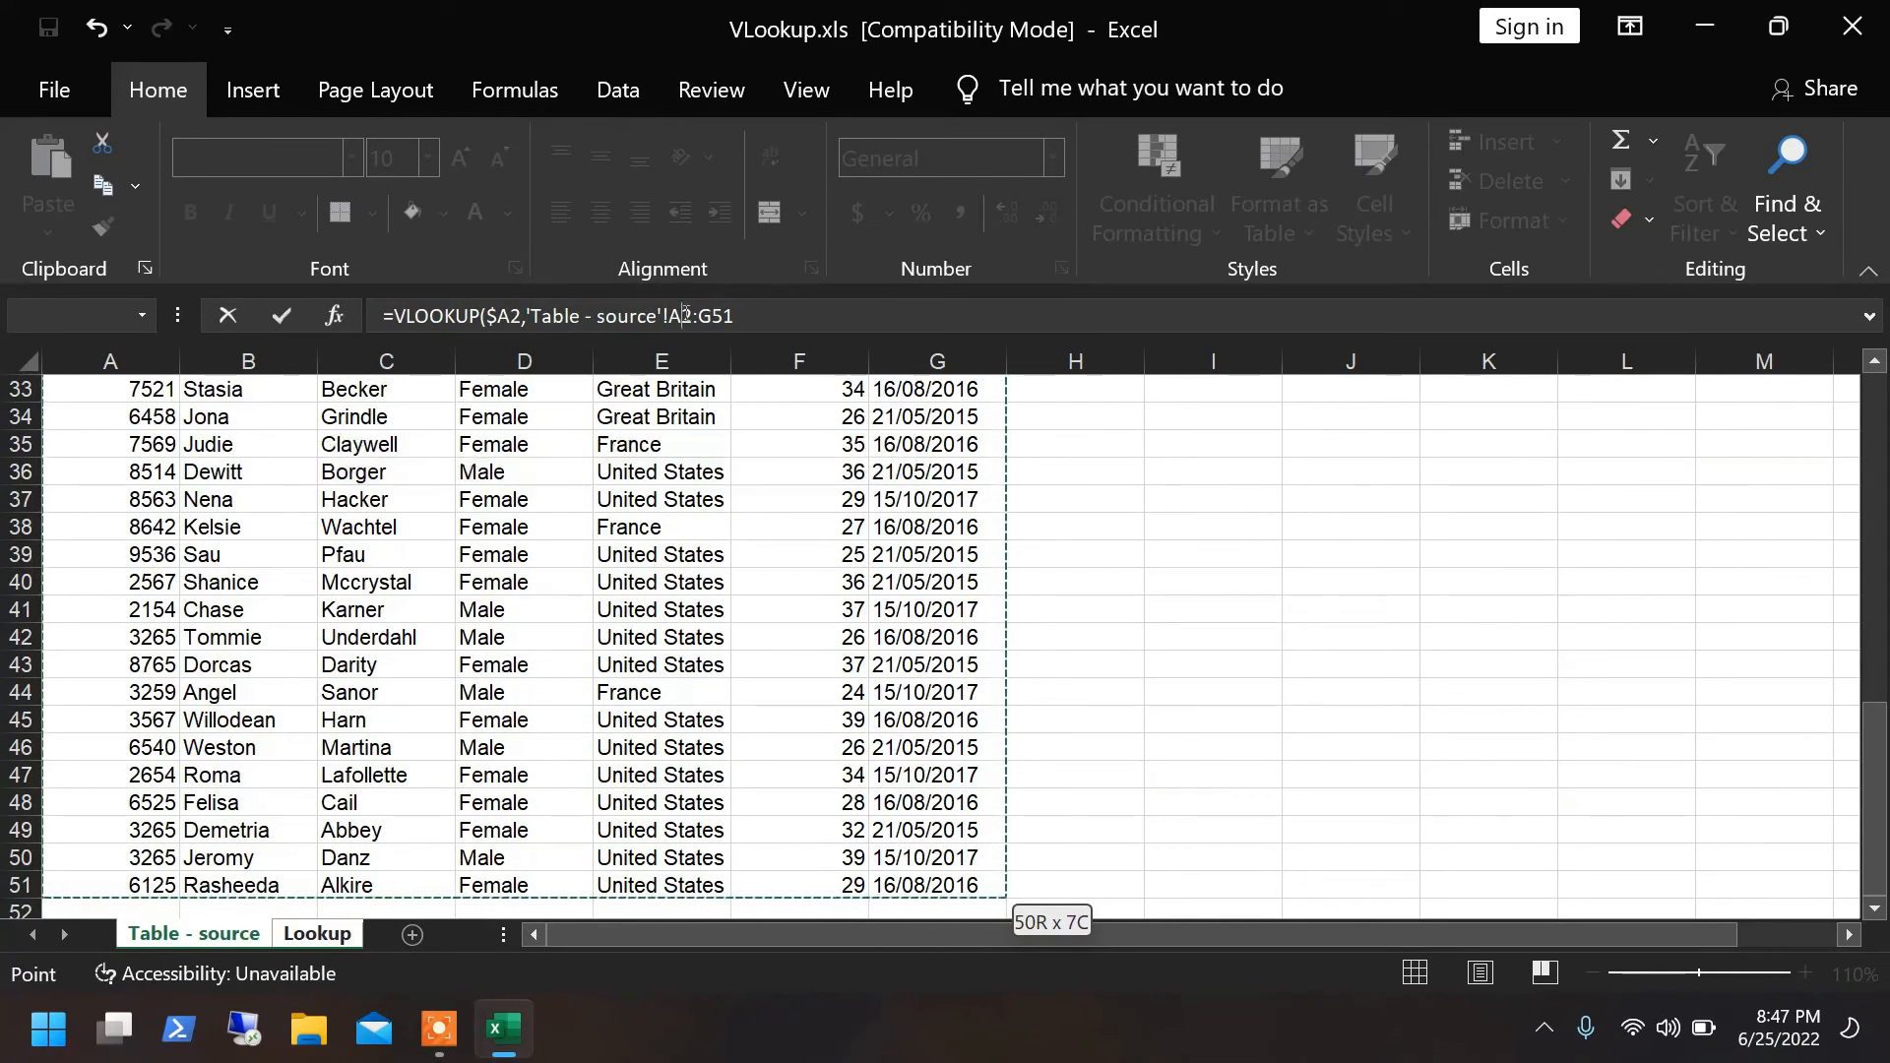
Lock both ends of the table array in the C2 formula as absolute references, $A$2:$G$51.
click(686, 315)
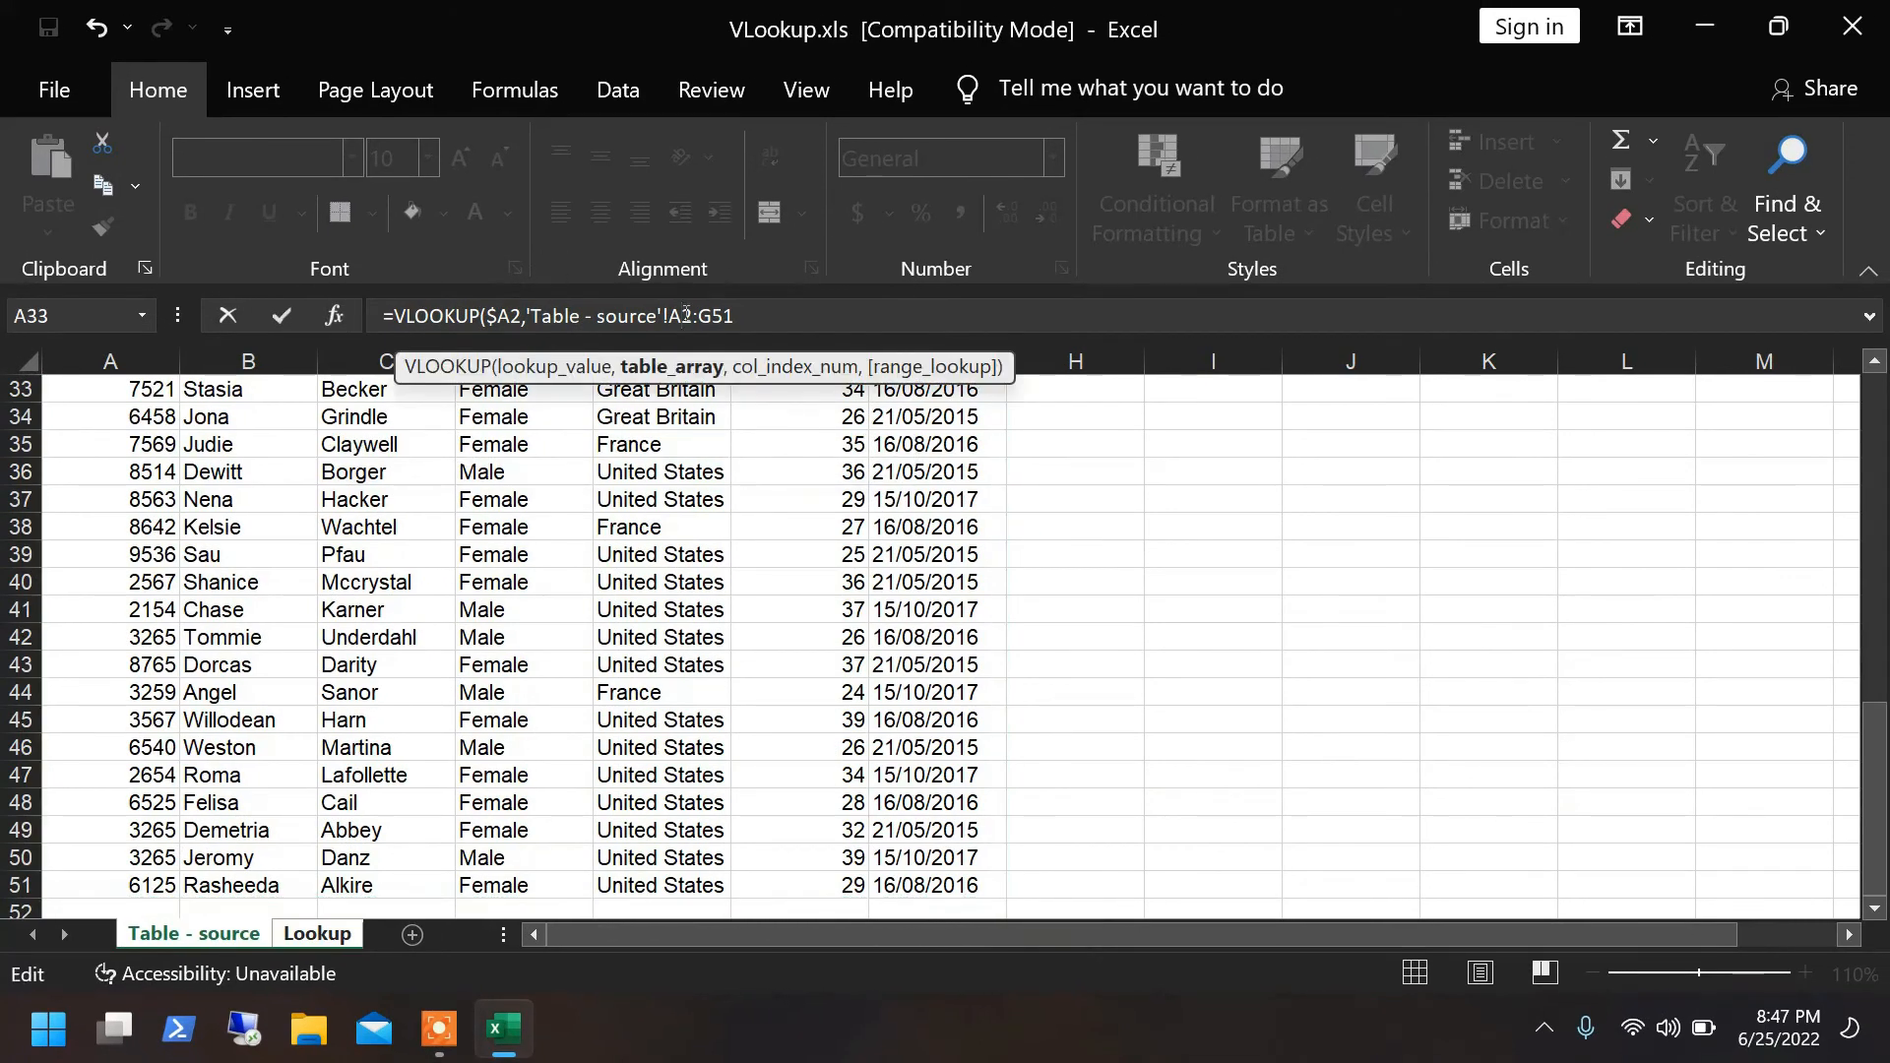
key(F4)
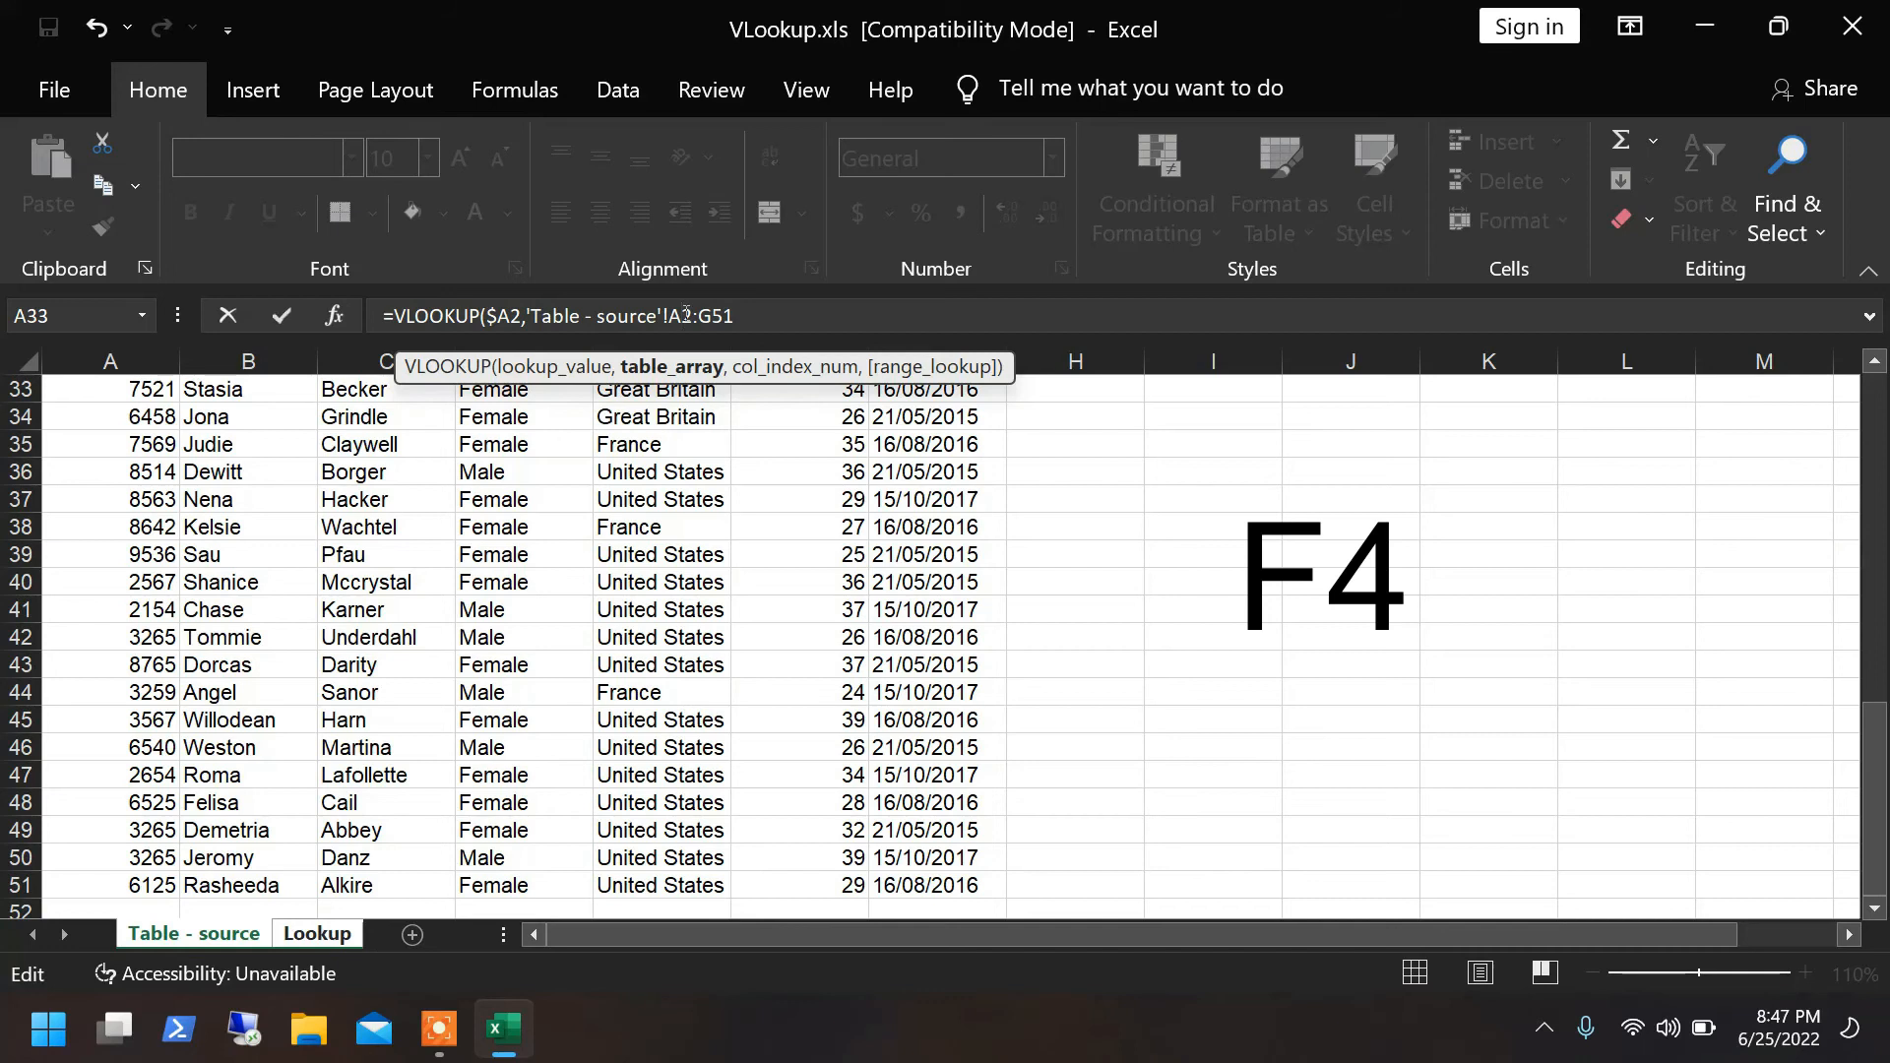
key(F4)
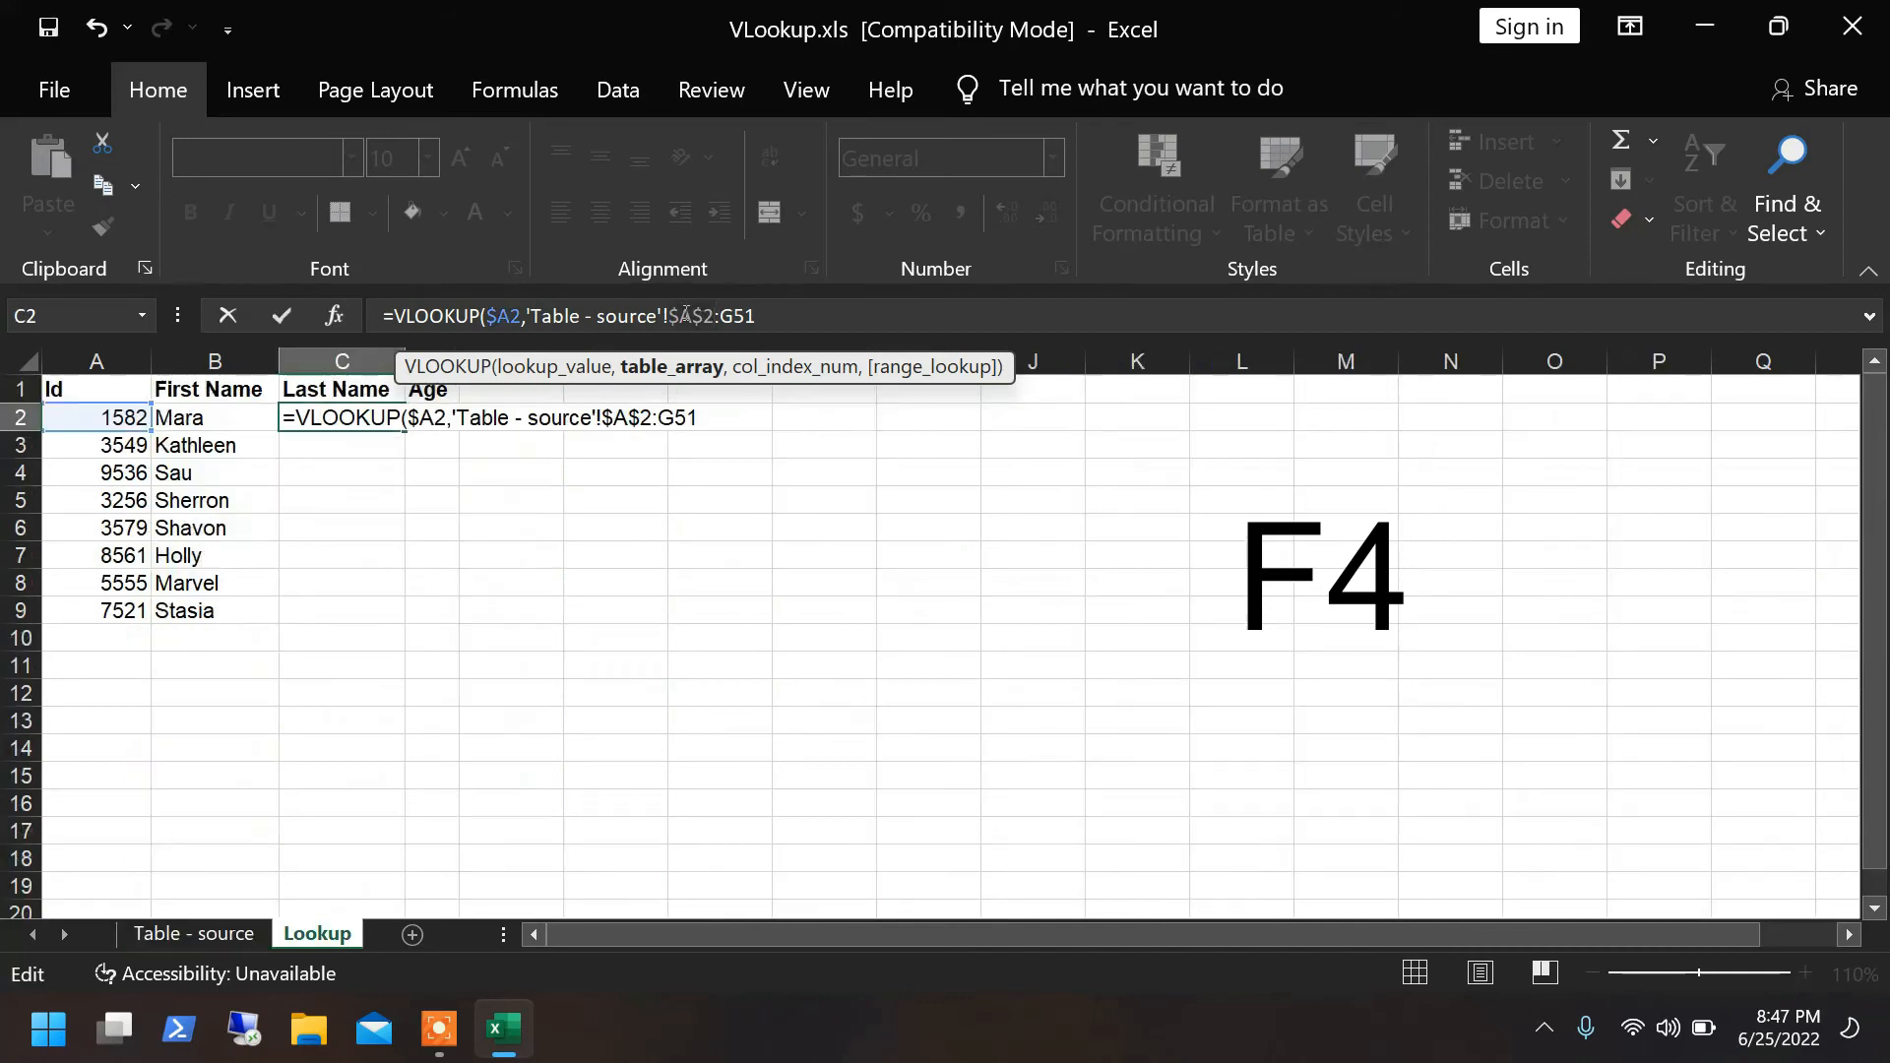
click(730, 317)
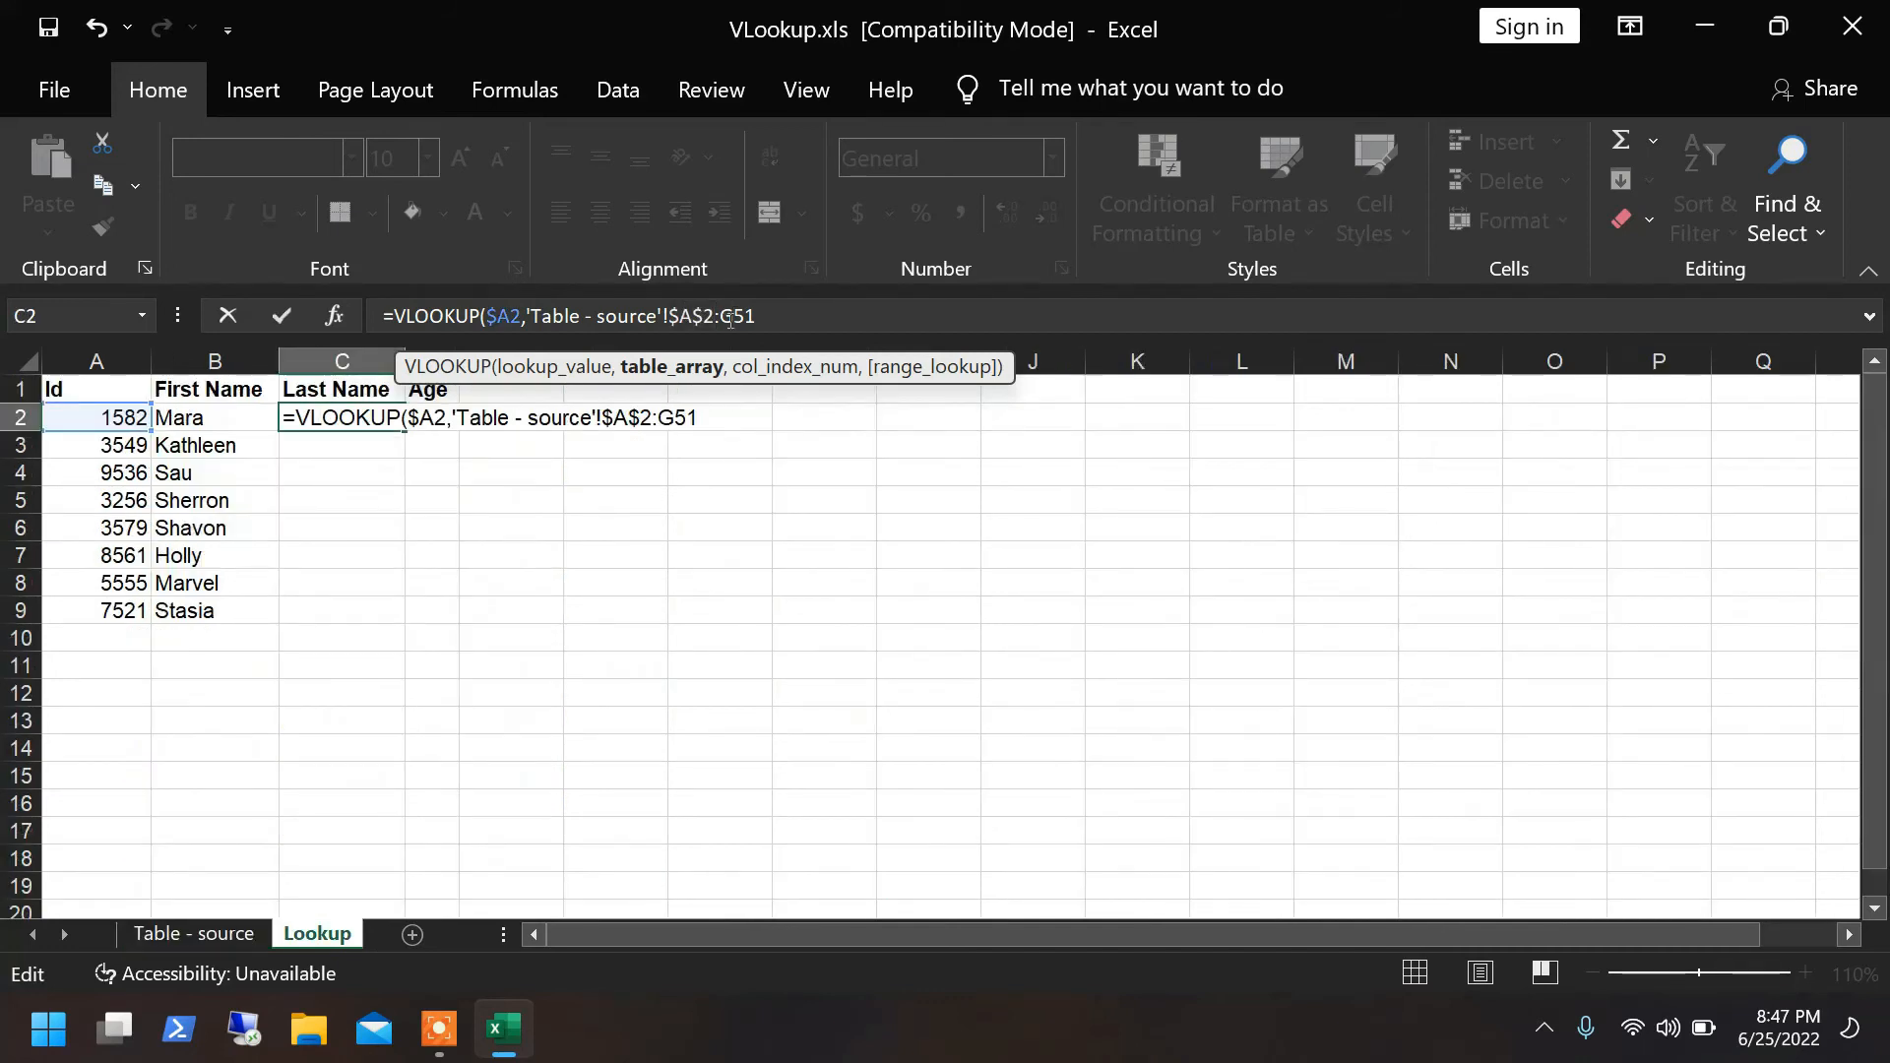
key(F4)
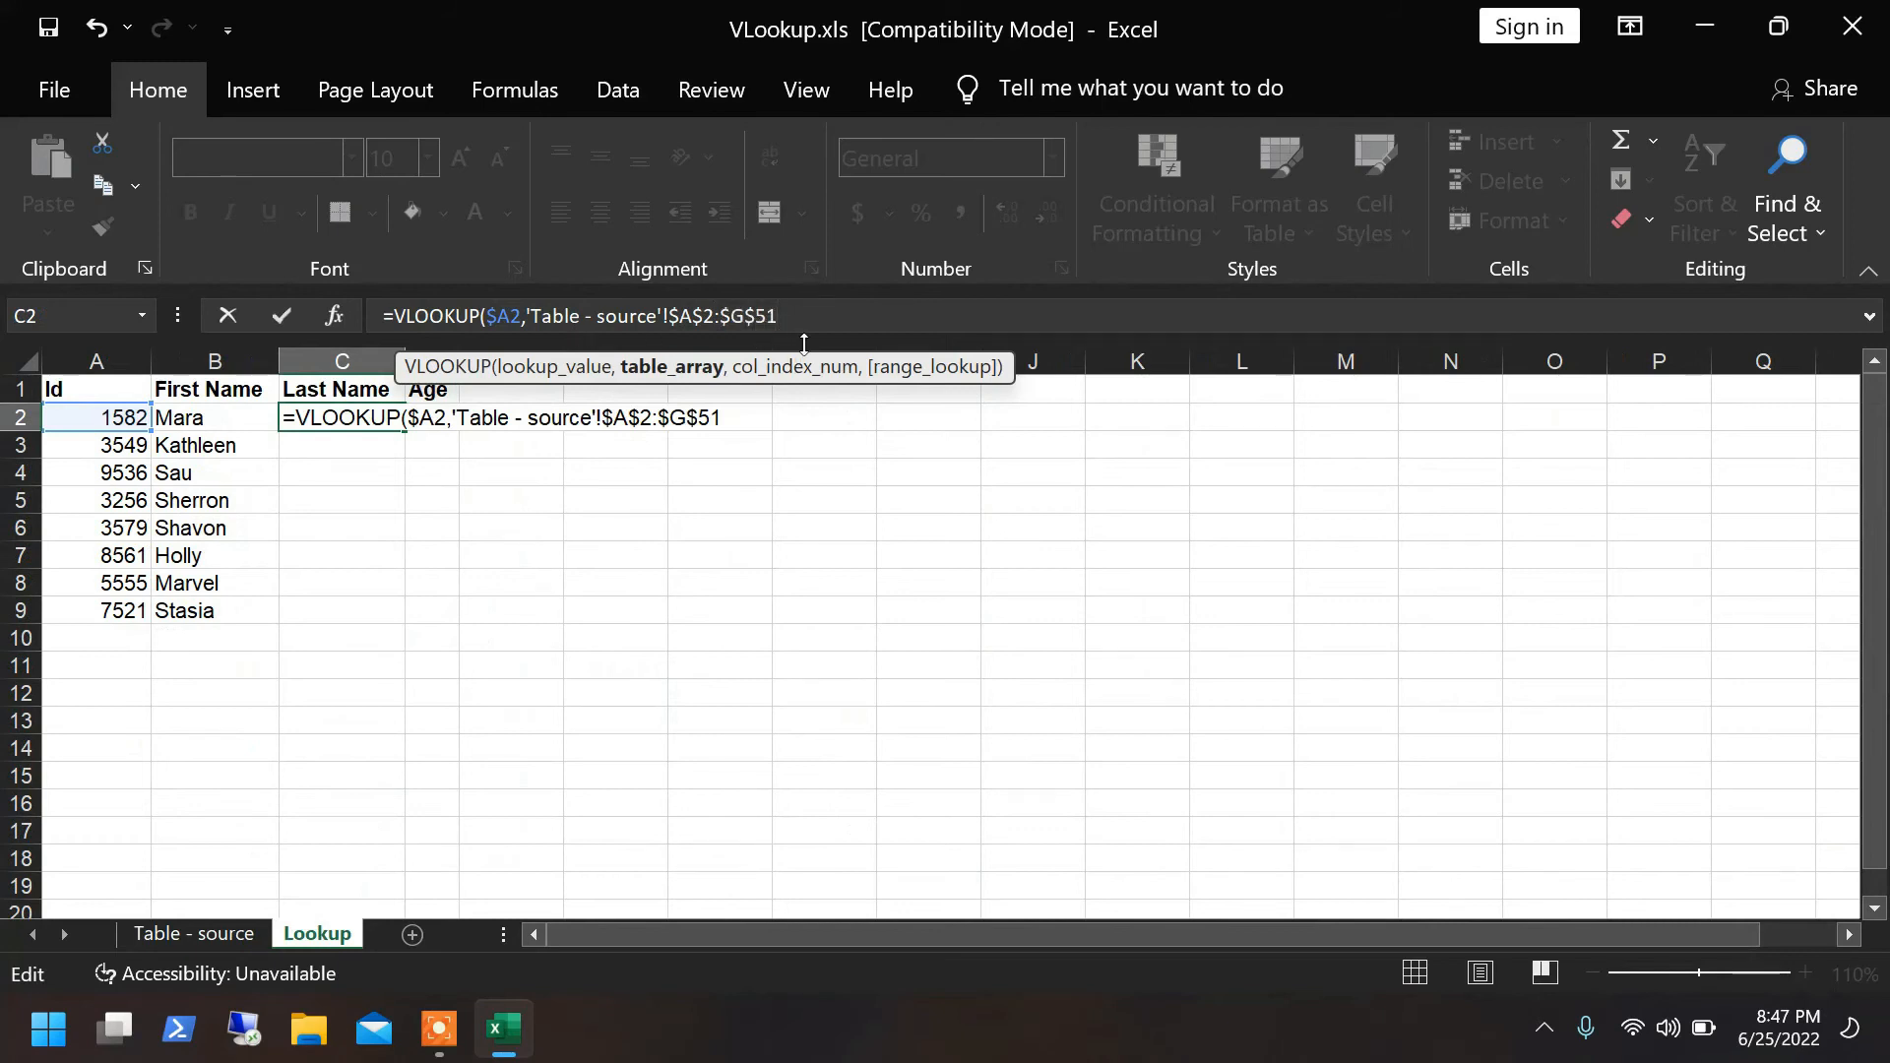
Complete the VLOOKUP formula in C2 with column index 3 and range lookup 0.
click(752, 425)
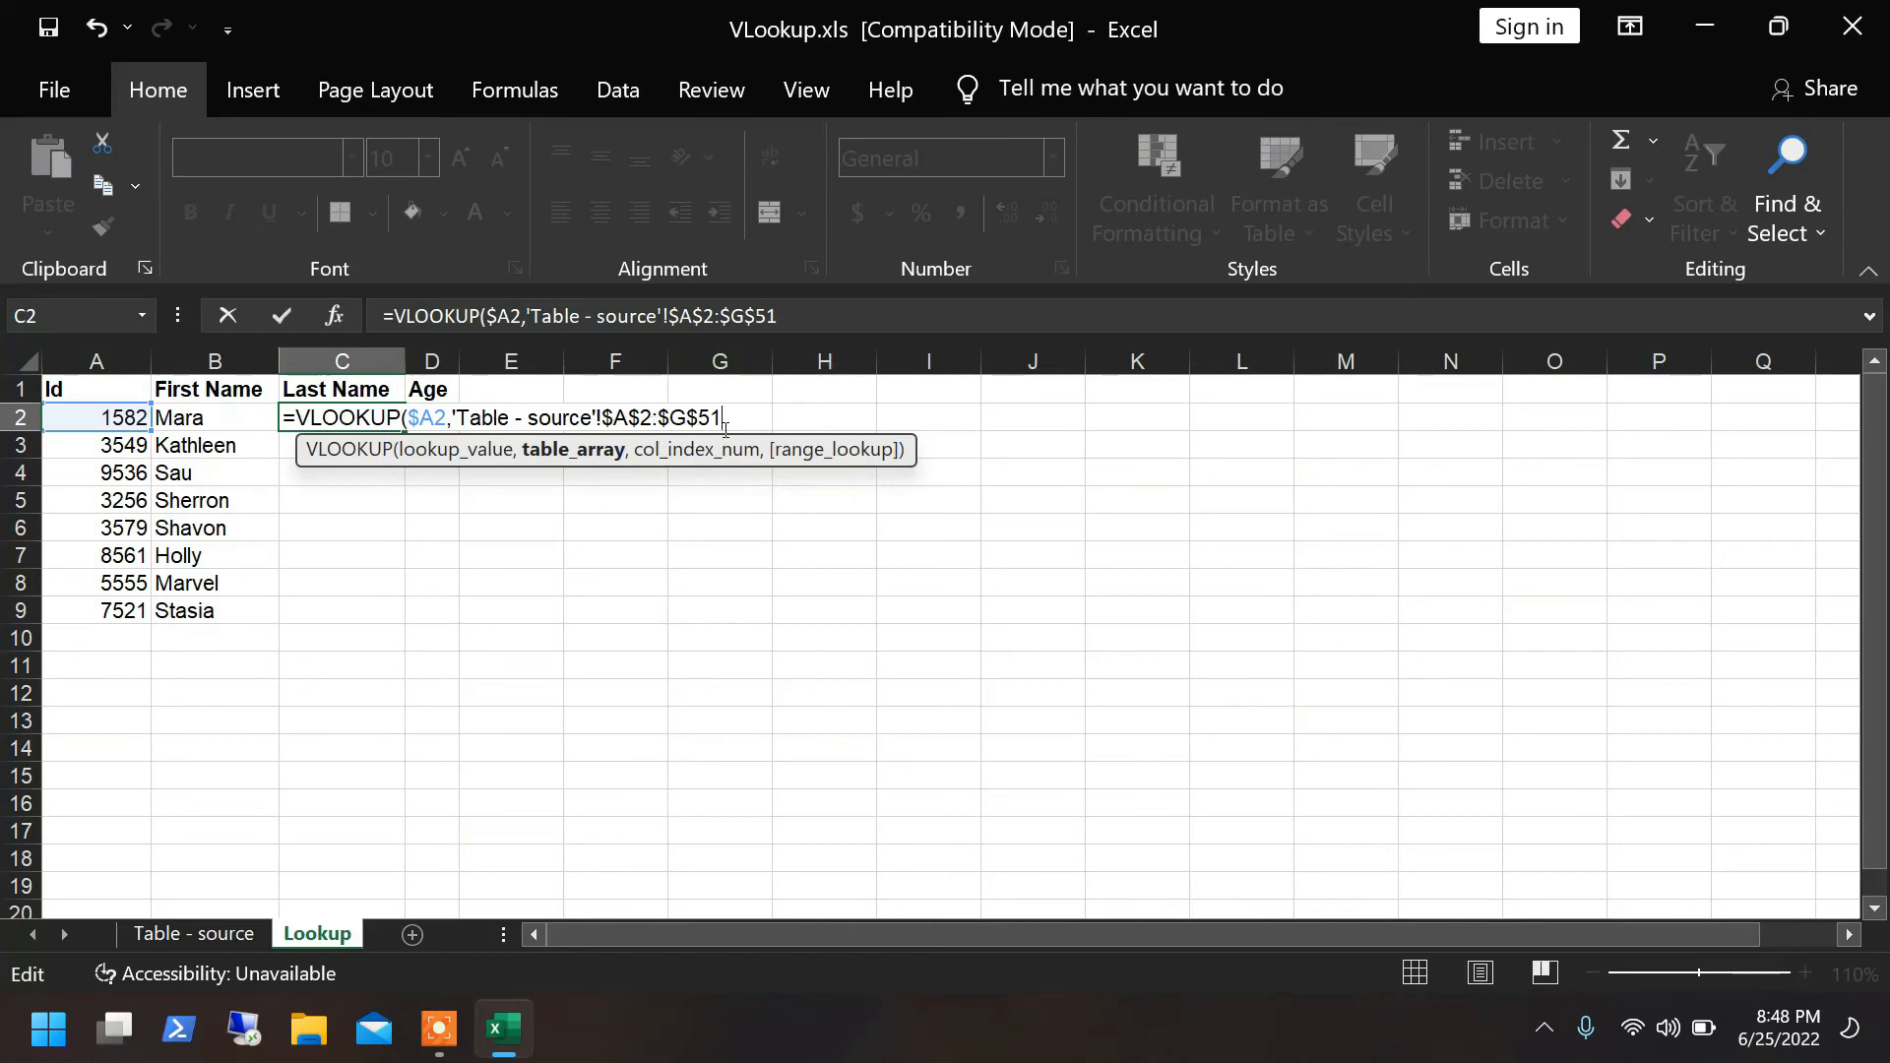
text(,)
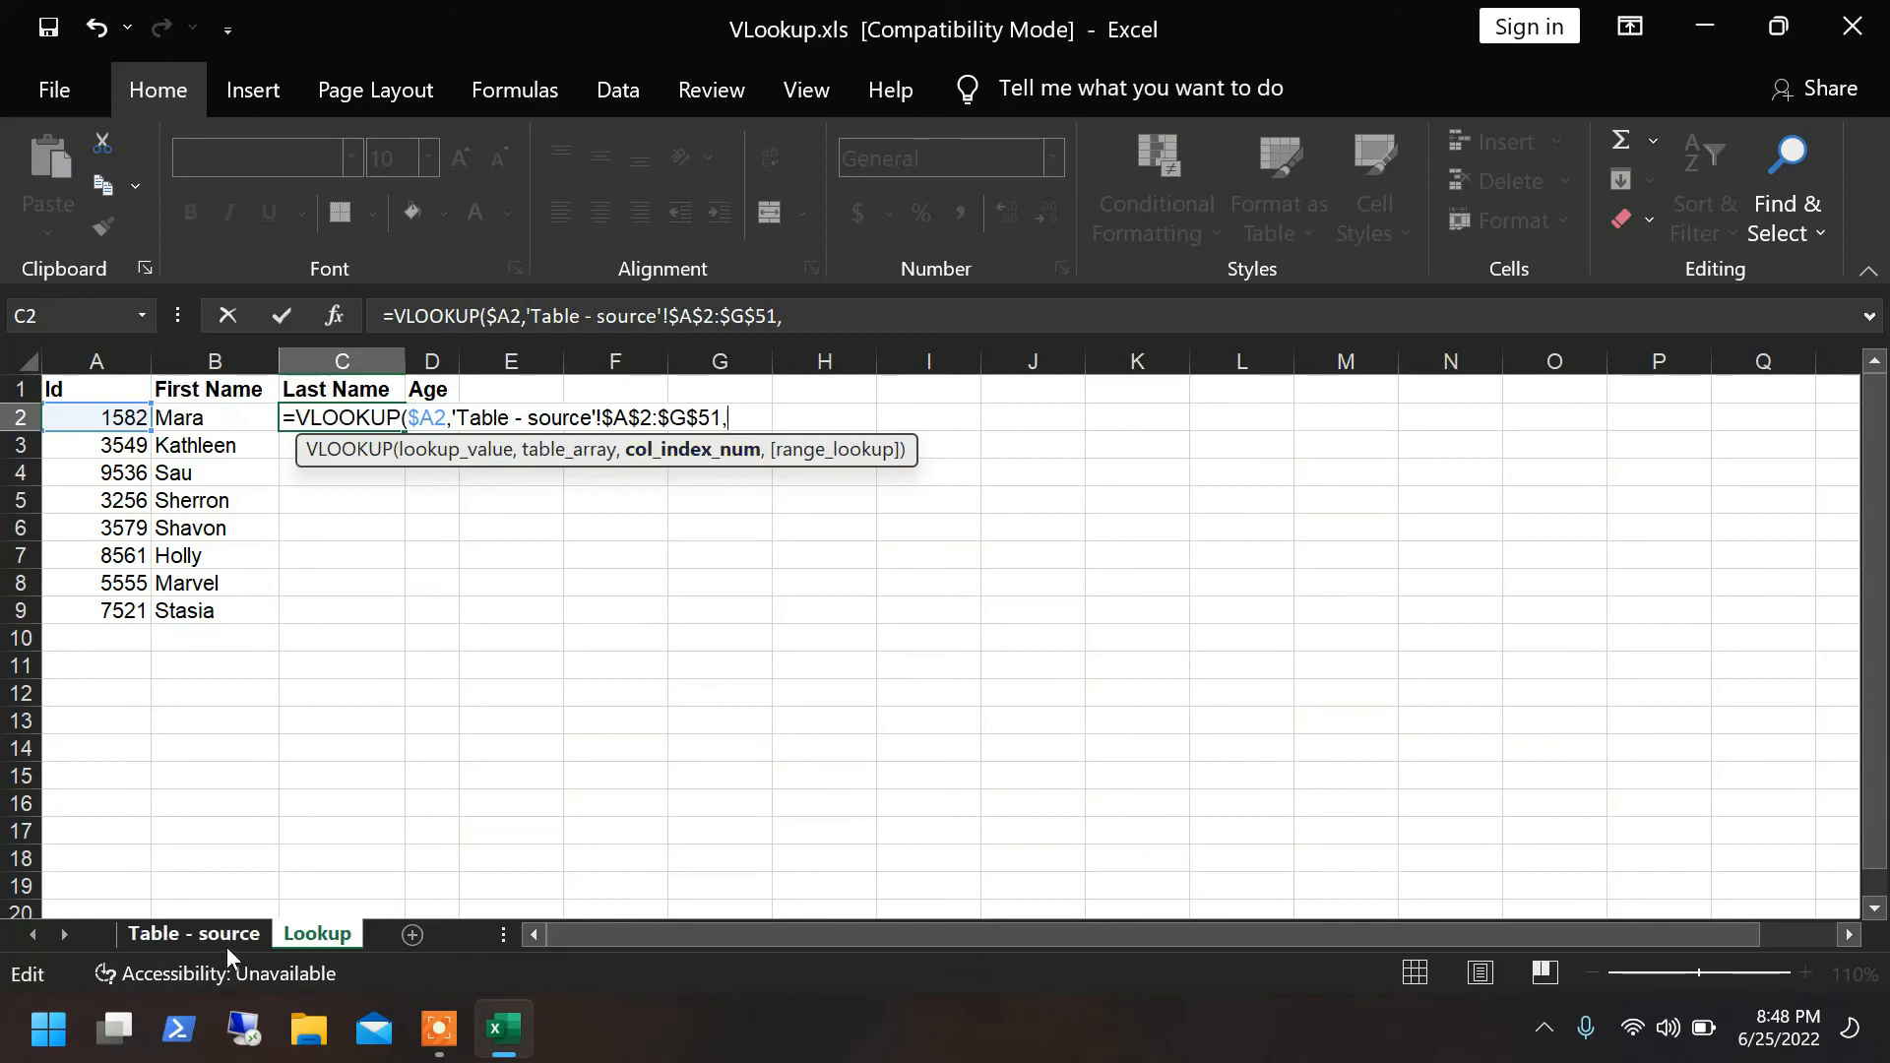
text(3,)
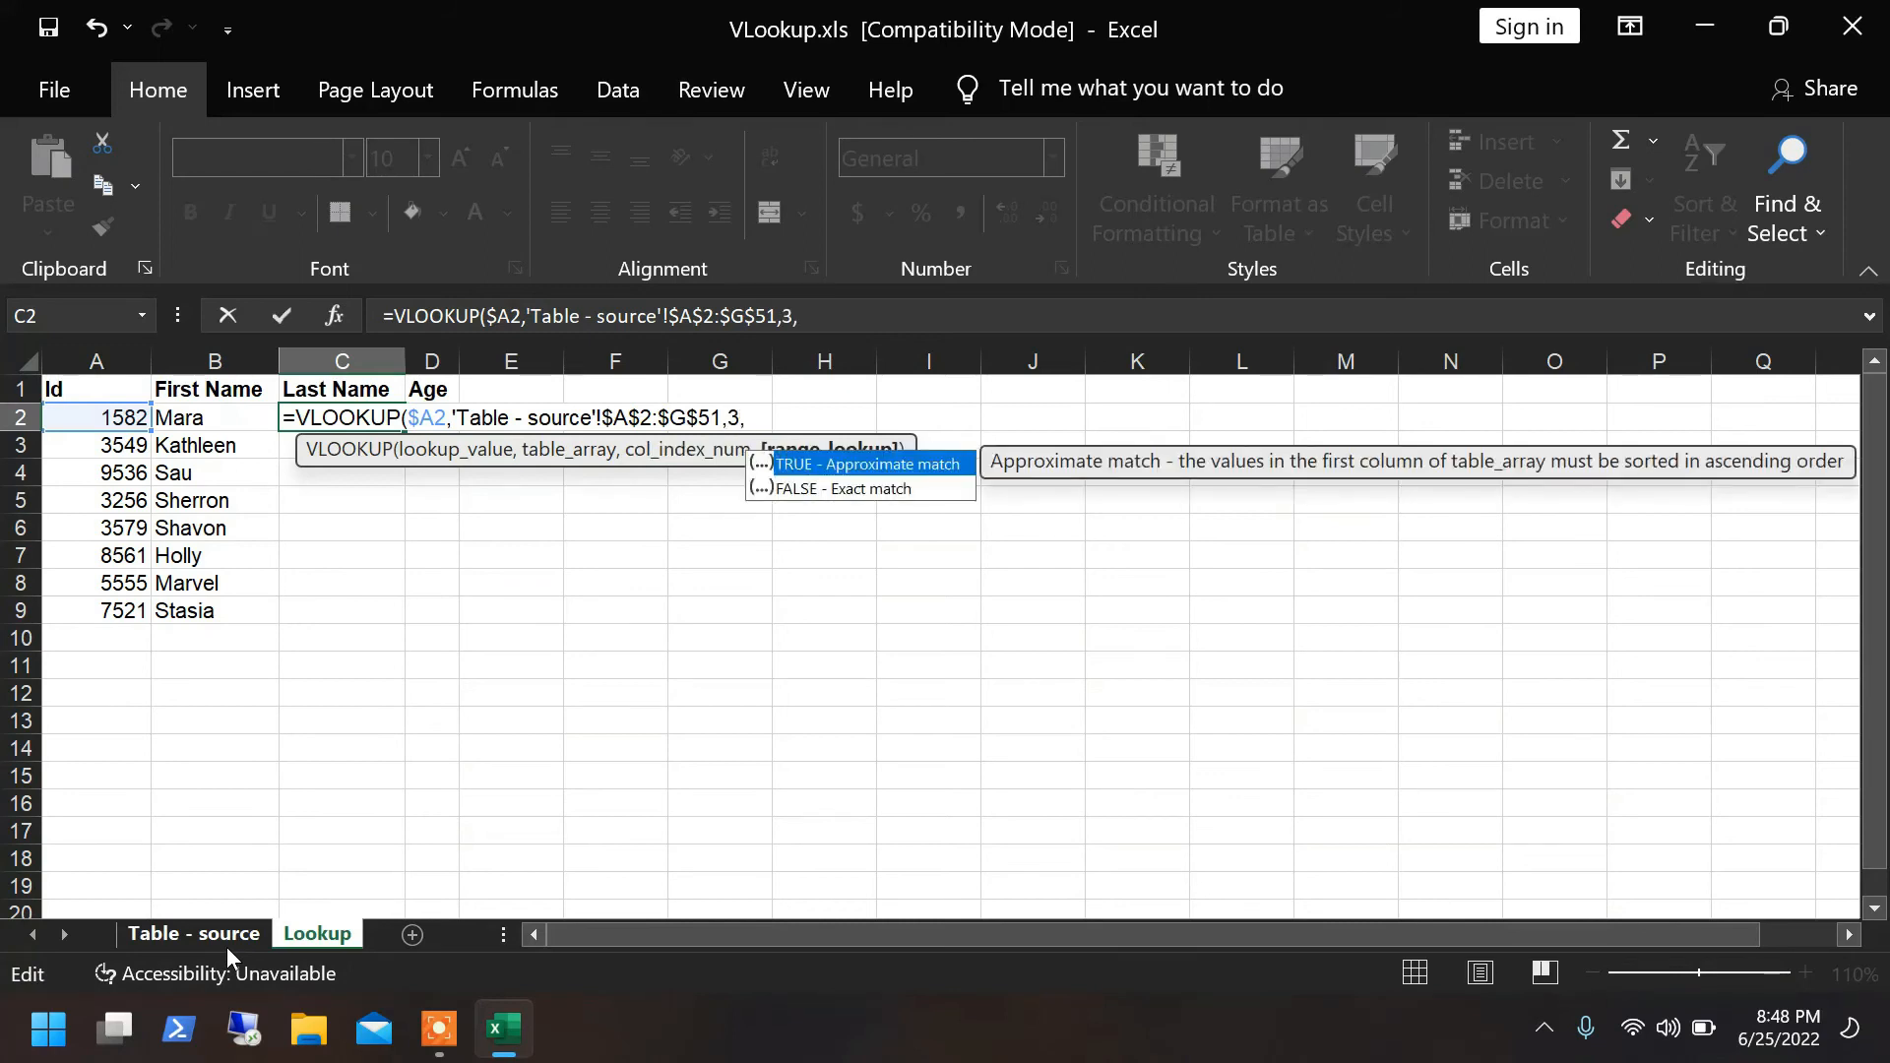
text(0))
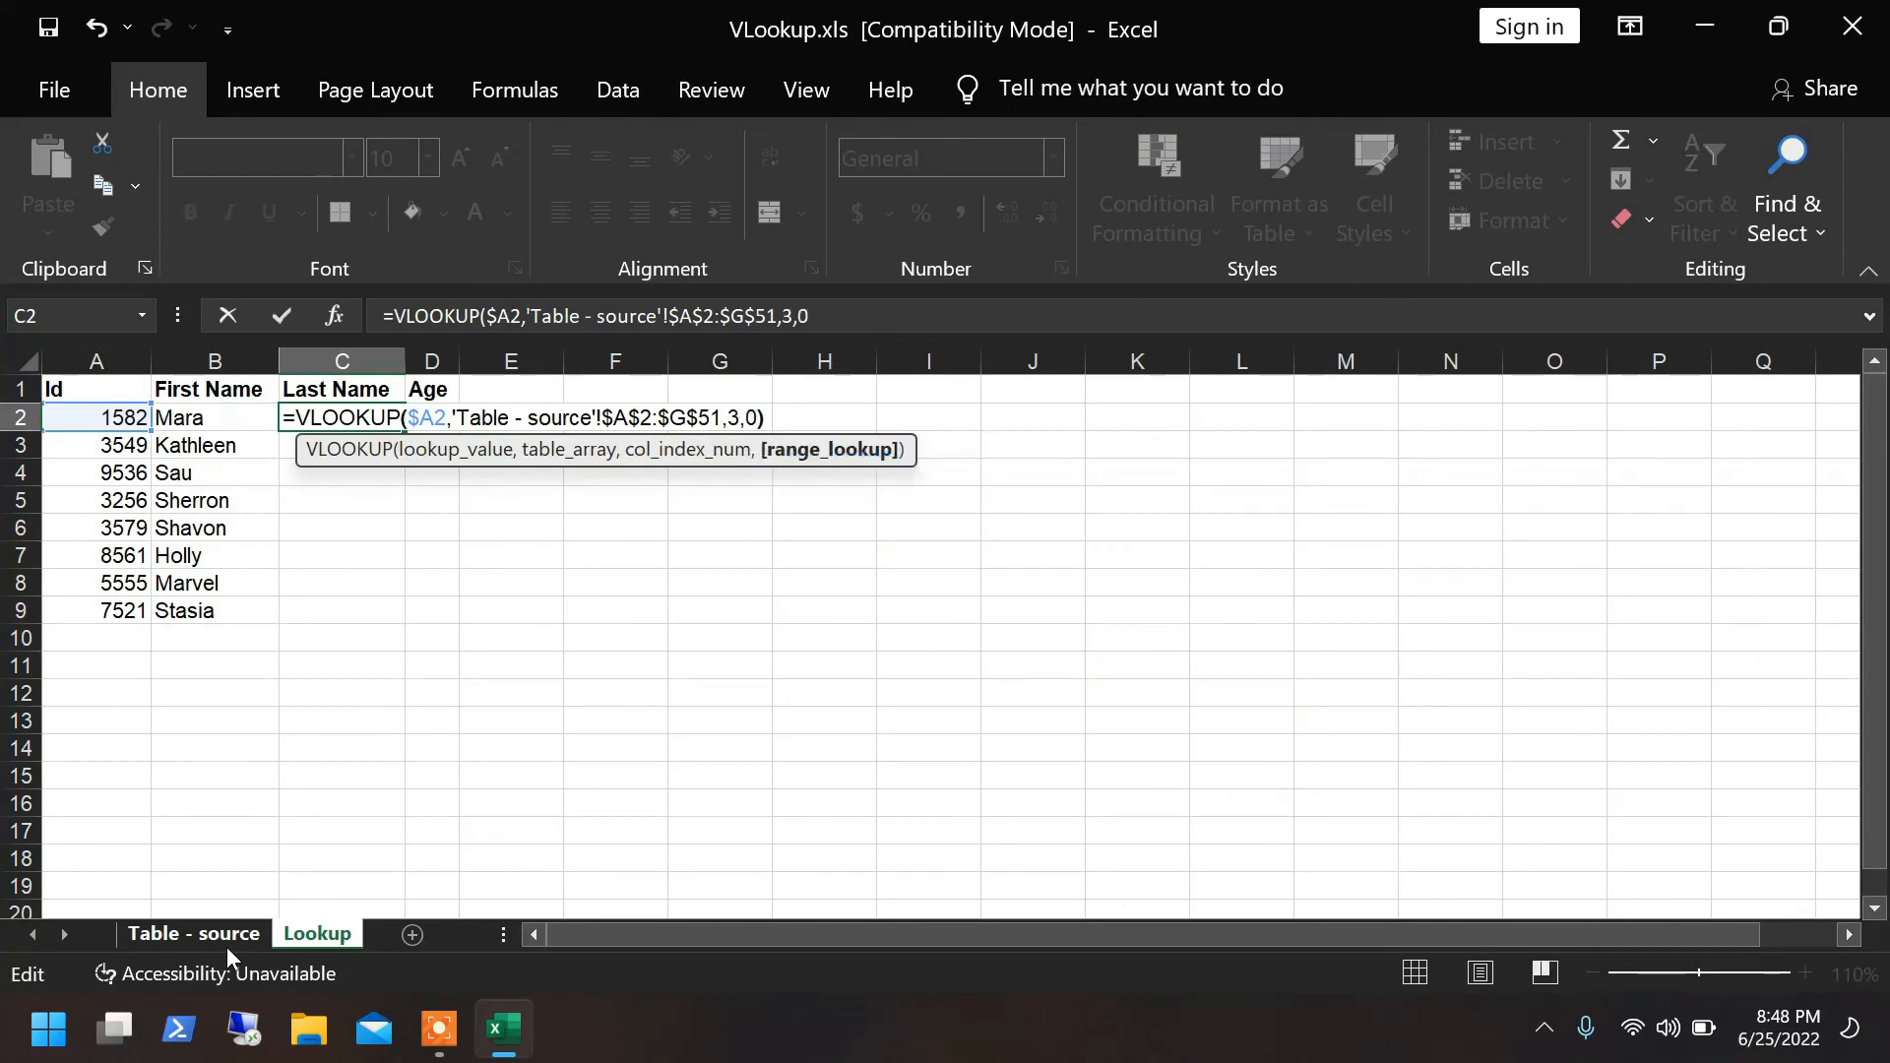
key(Return)
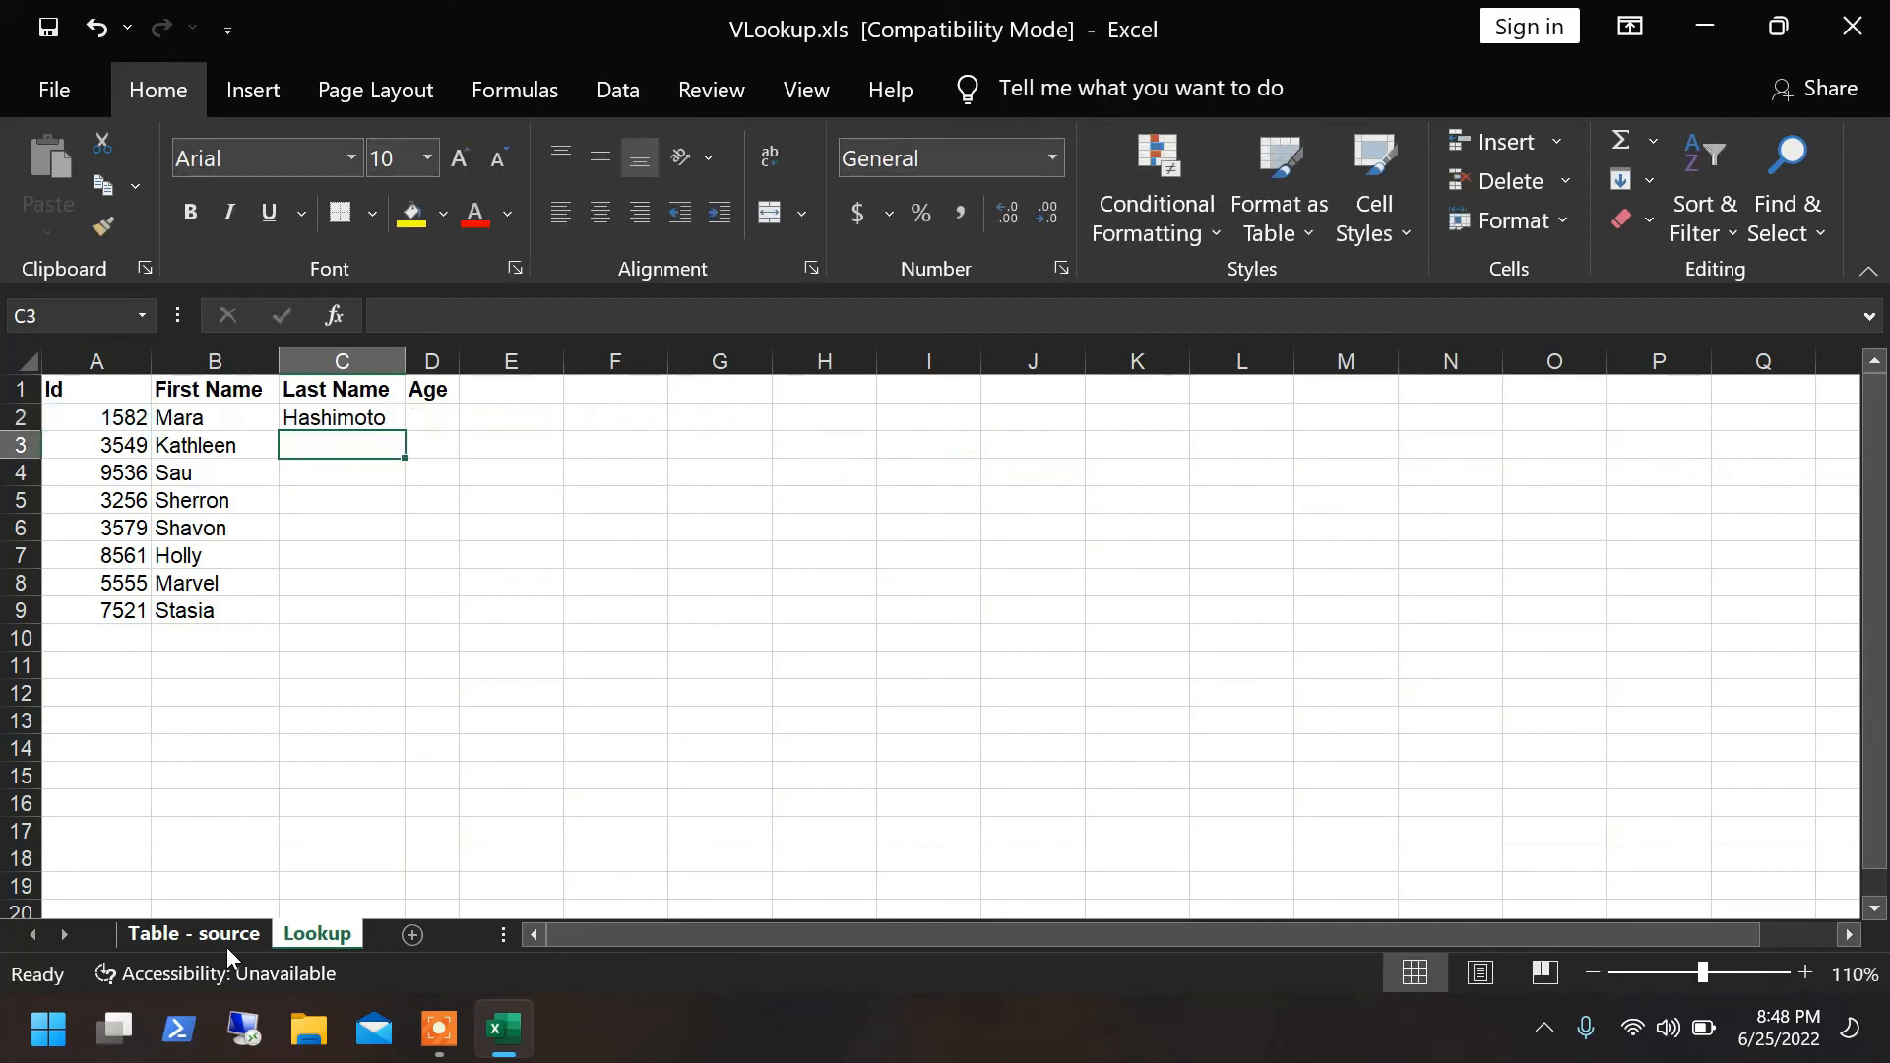
Copy the Last Name formula from C2 into the Age cell D2, compare the two cells, and clear D2 again.
key(Up)
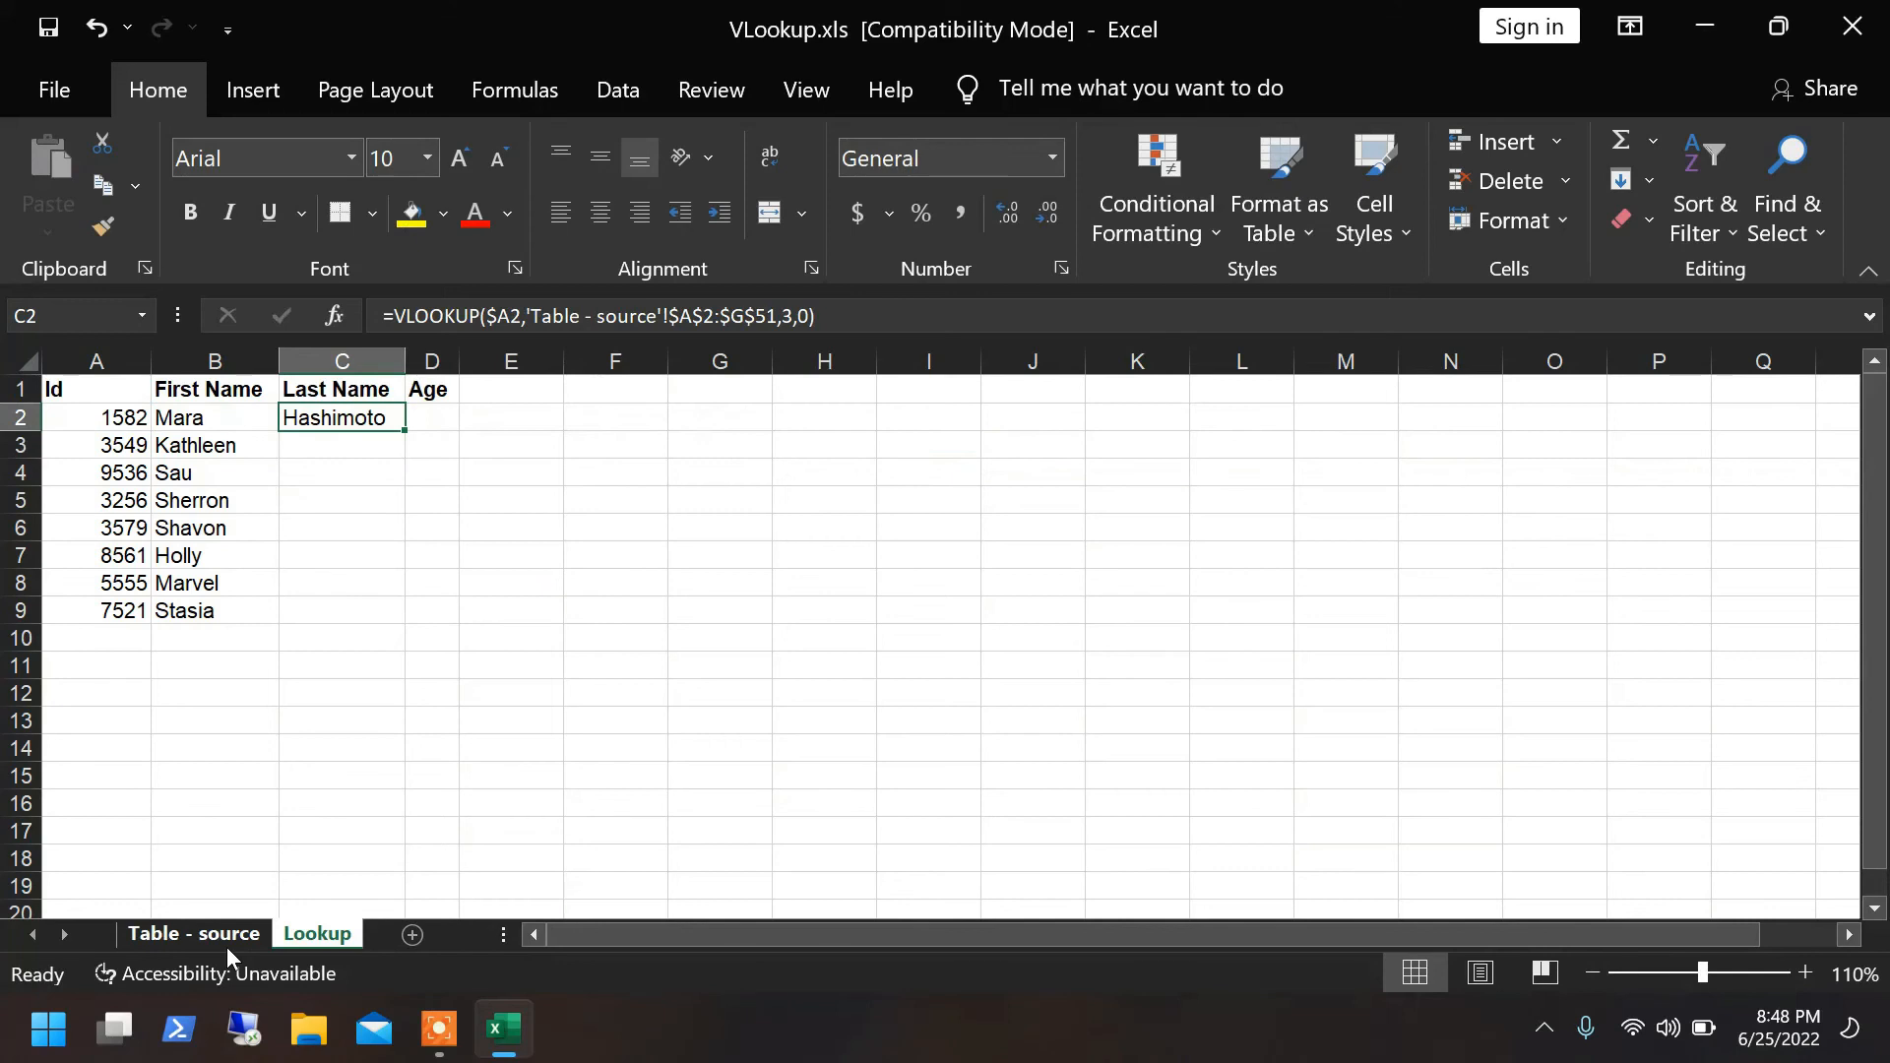
key(ctrl+c)
key(Right)
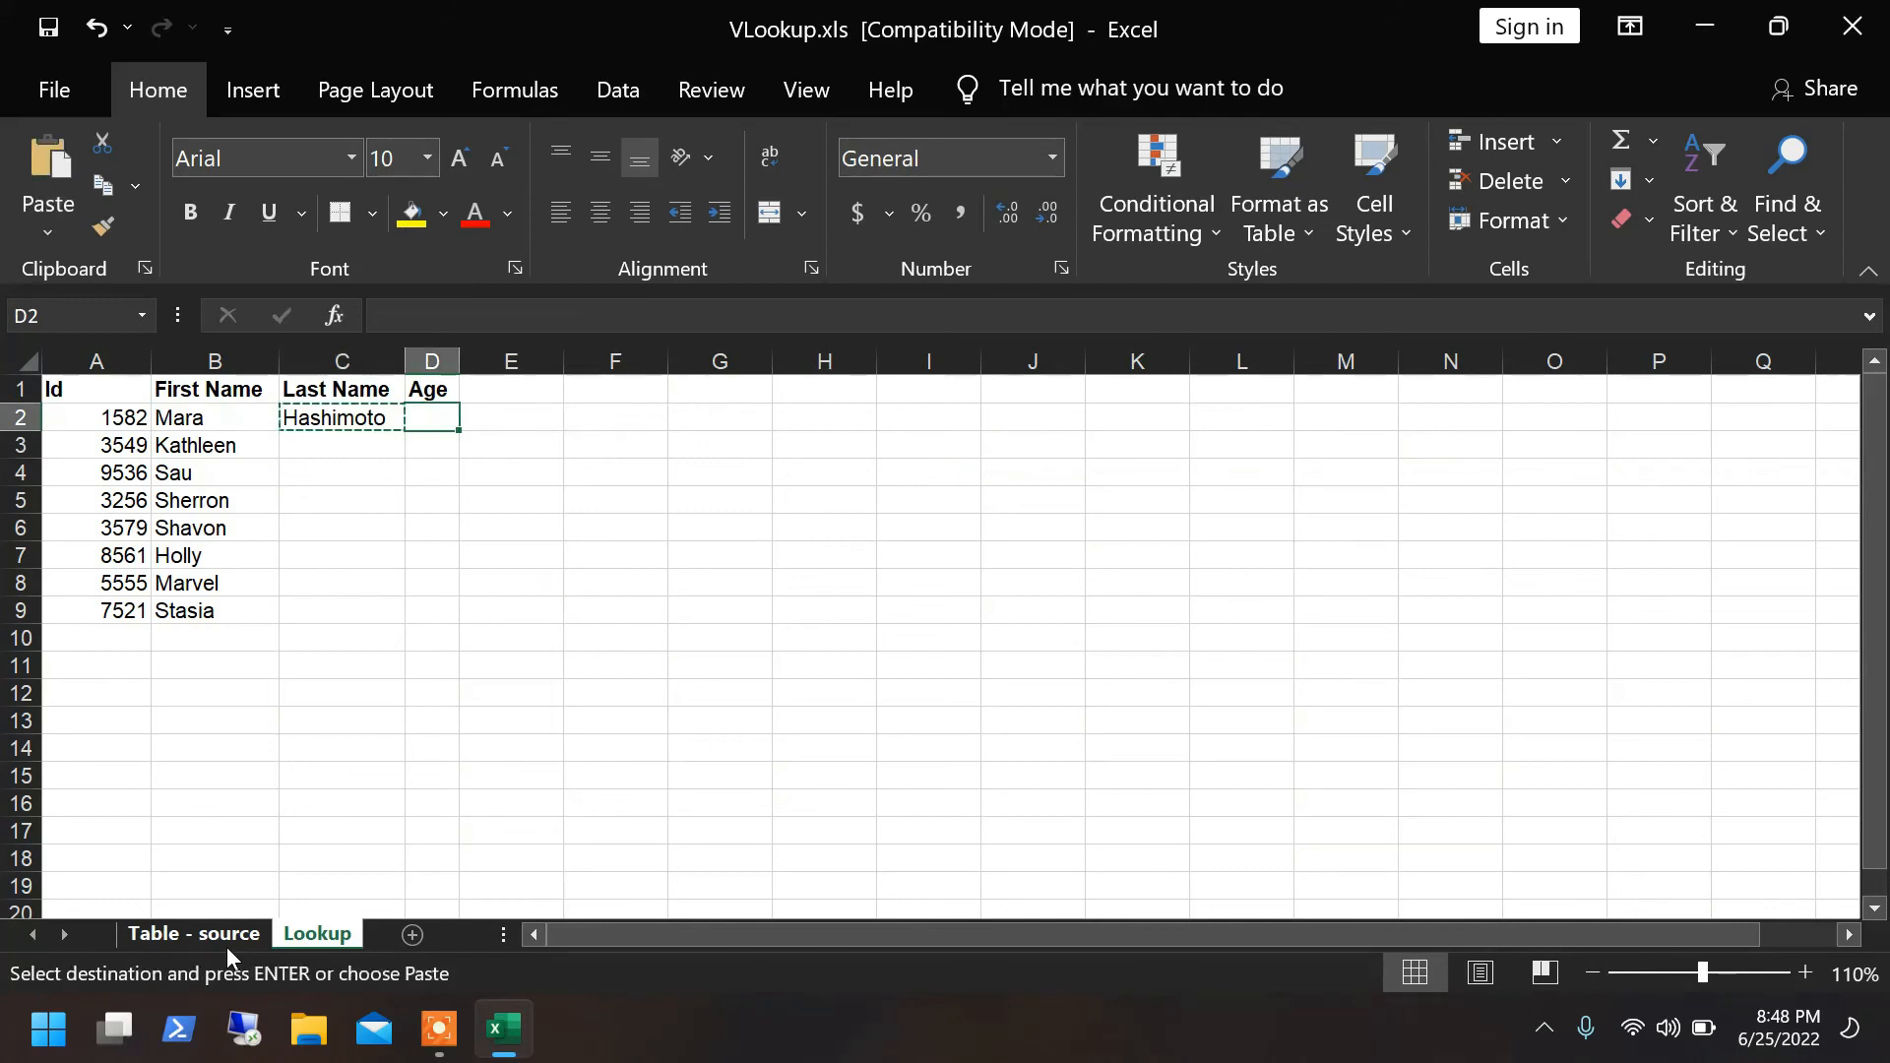
key(ctrl+v)
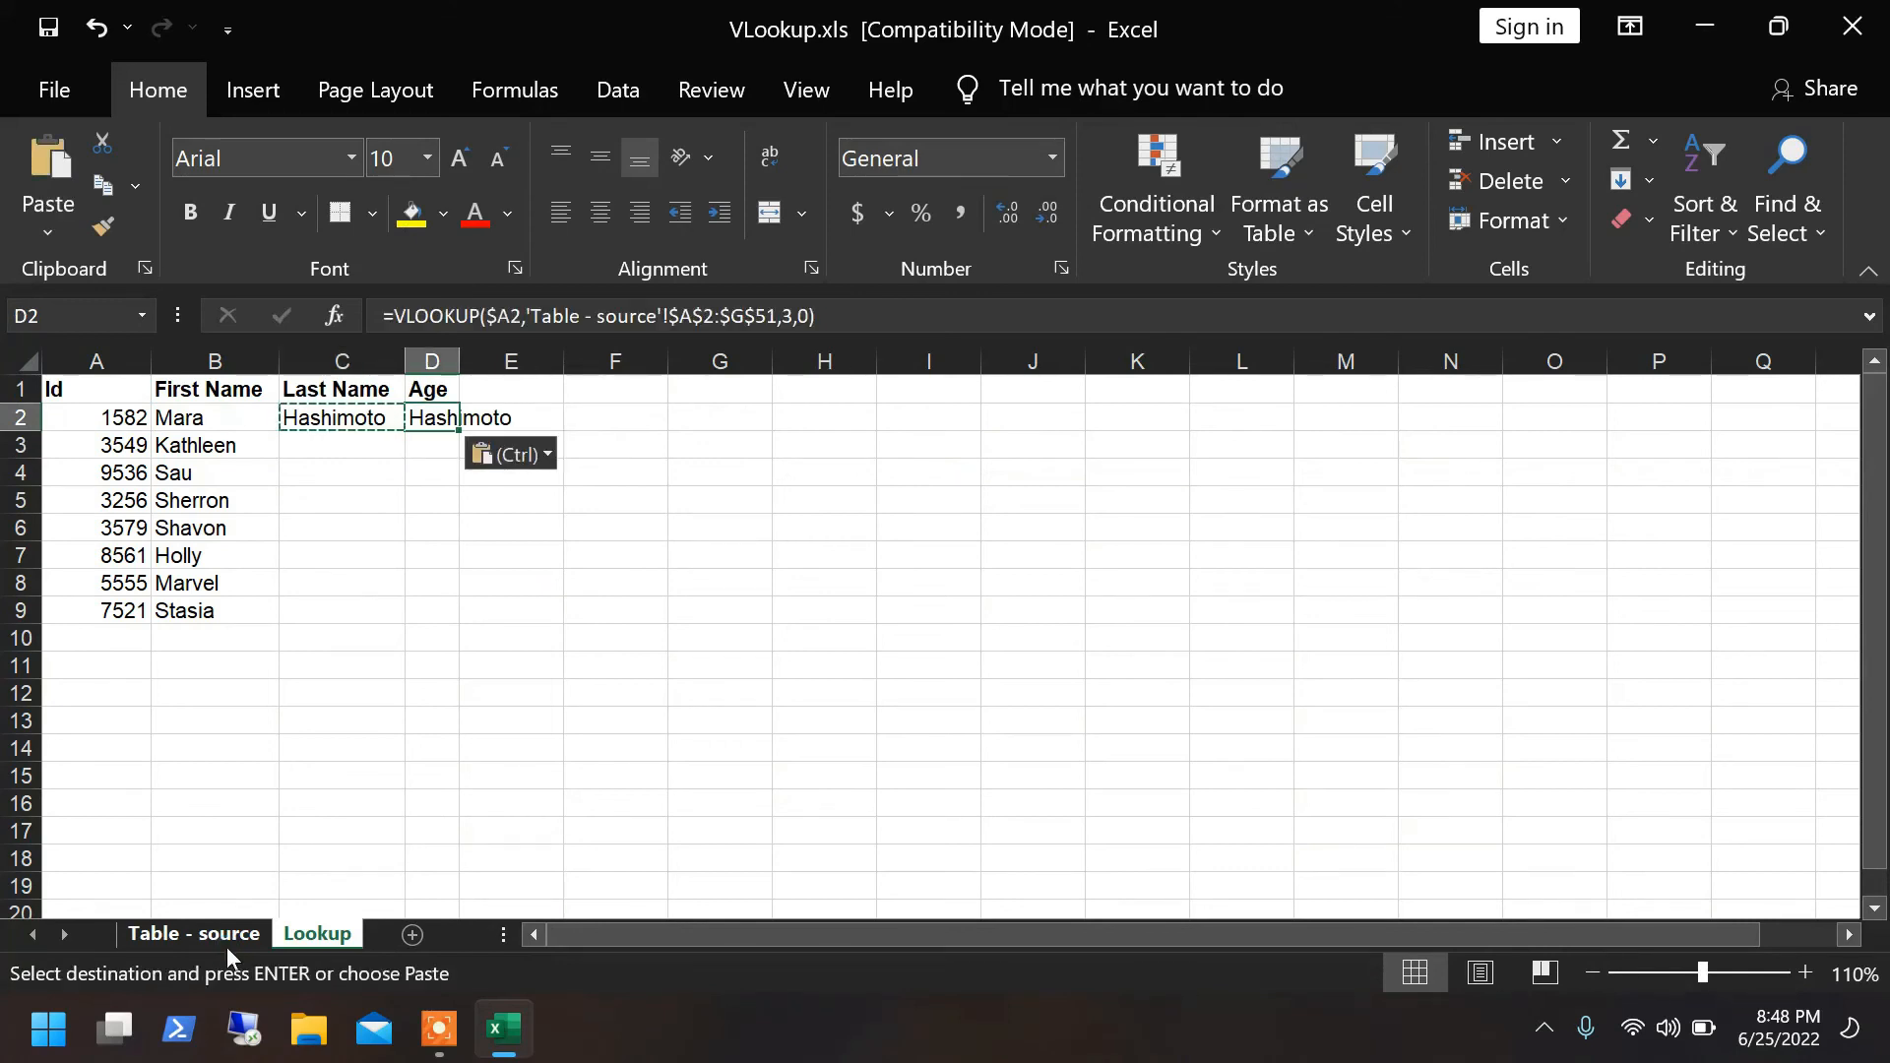
key(Escape)
key(Left)
key(Right)
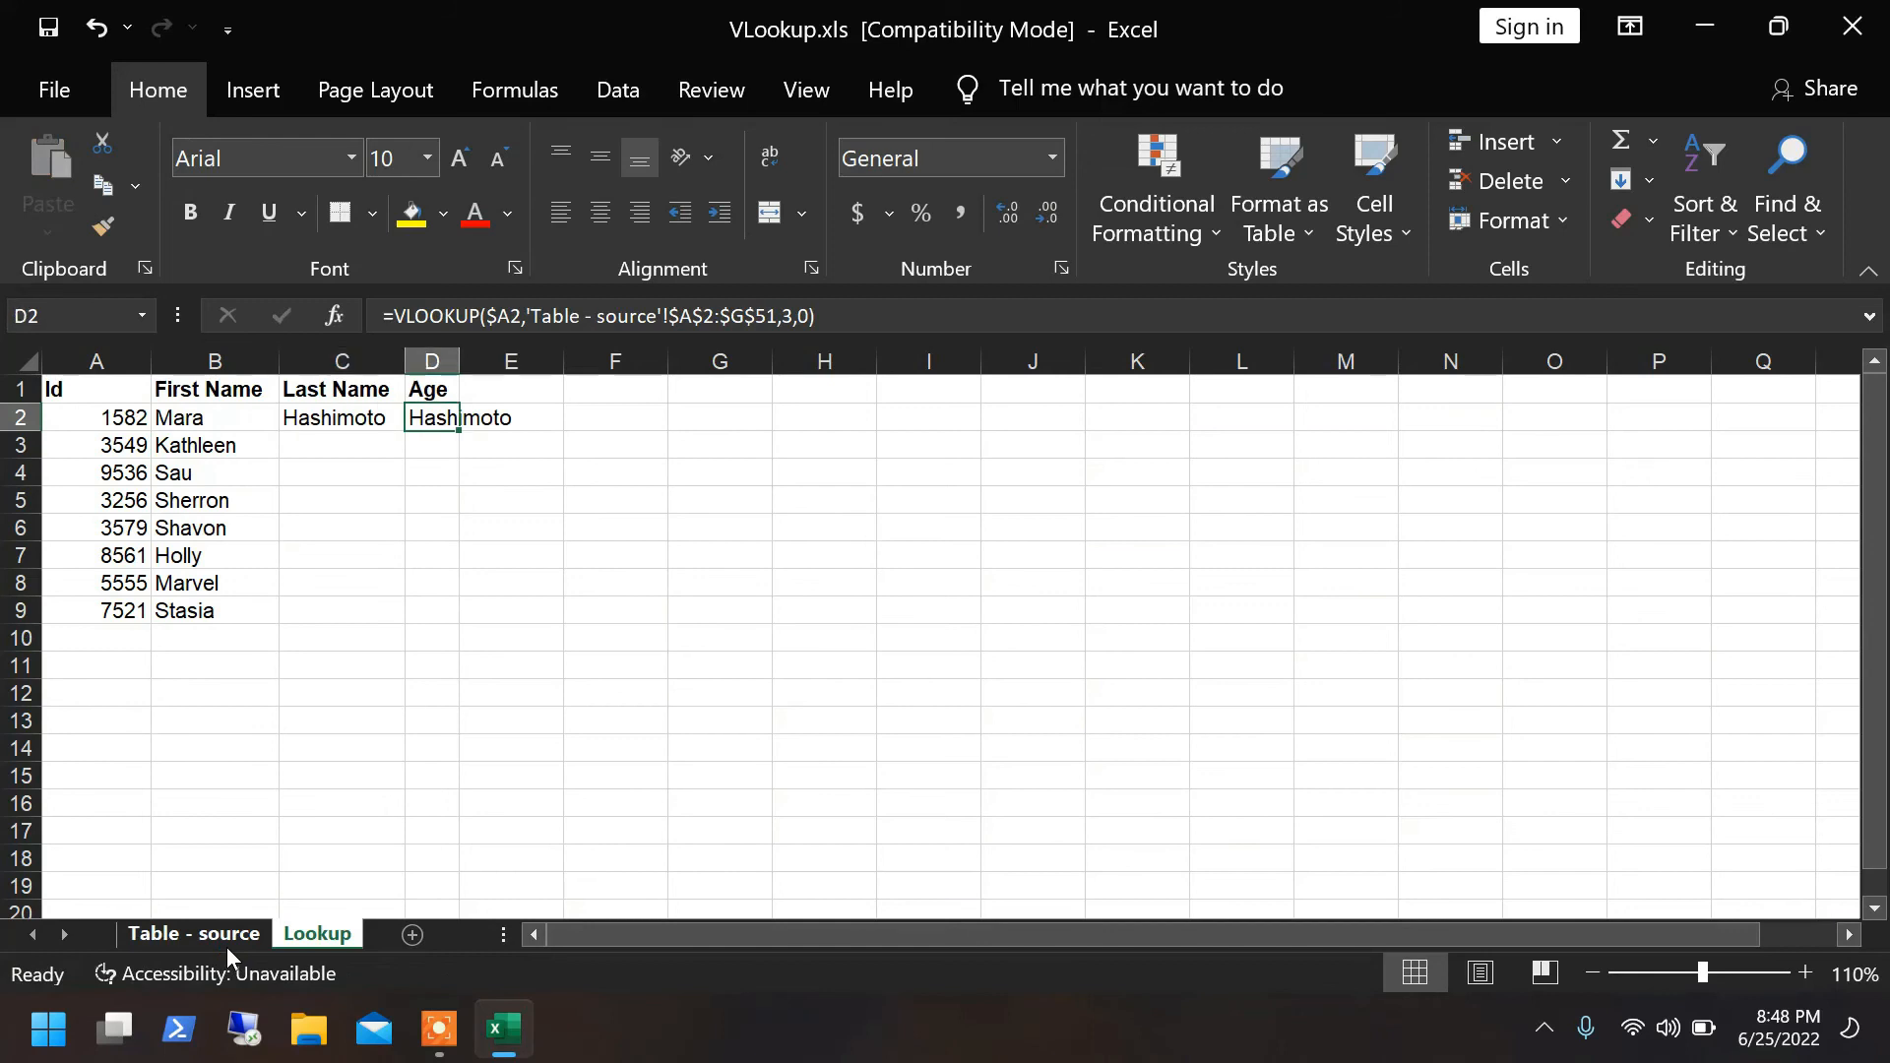
key(ctrl+c)
key(Delete)
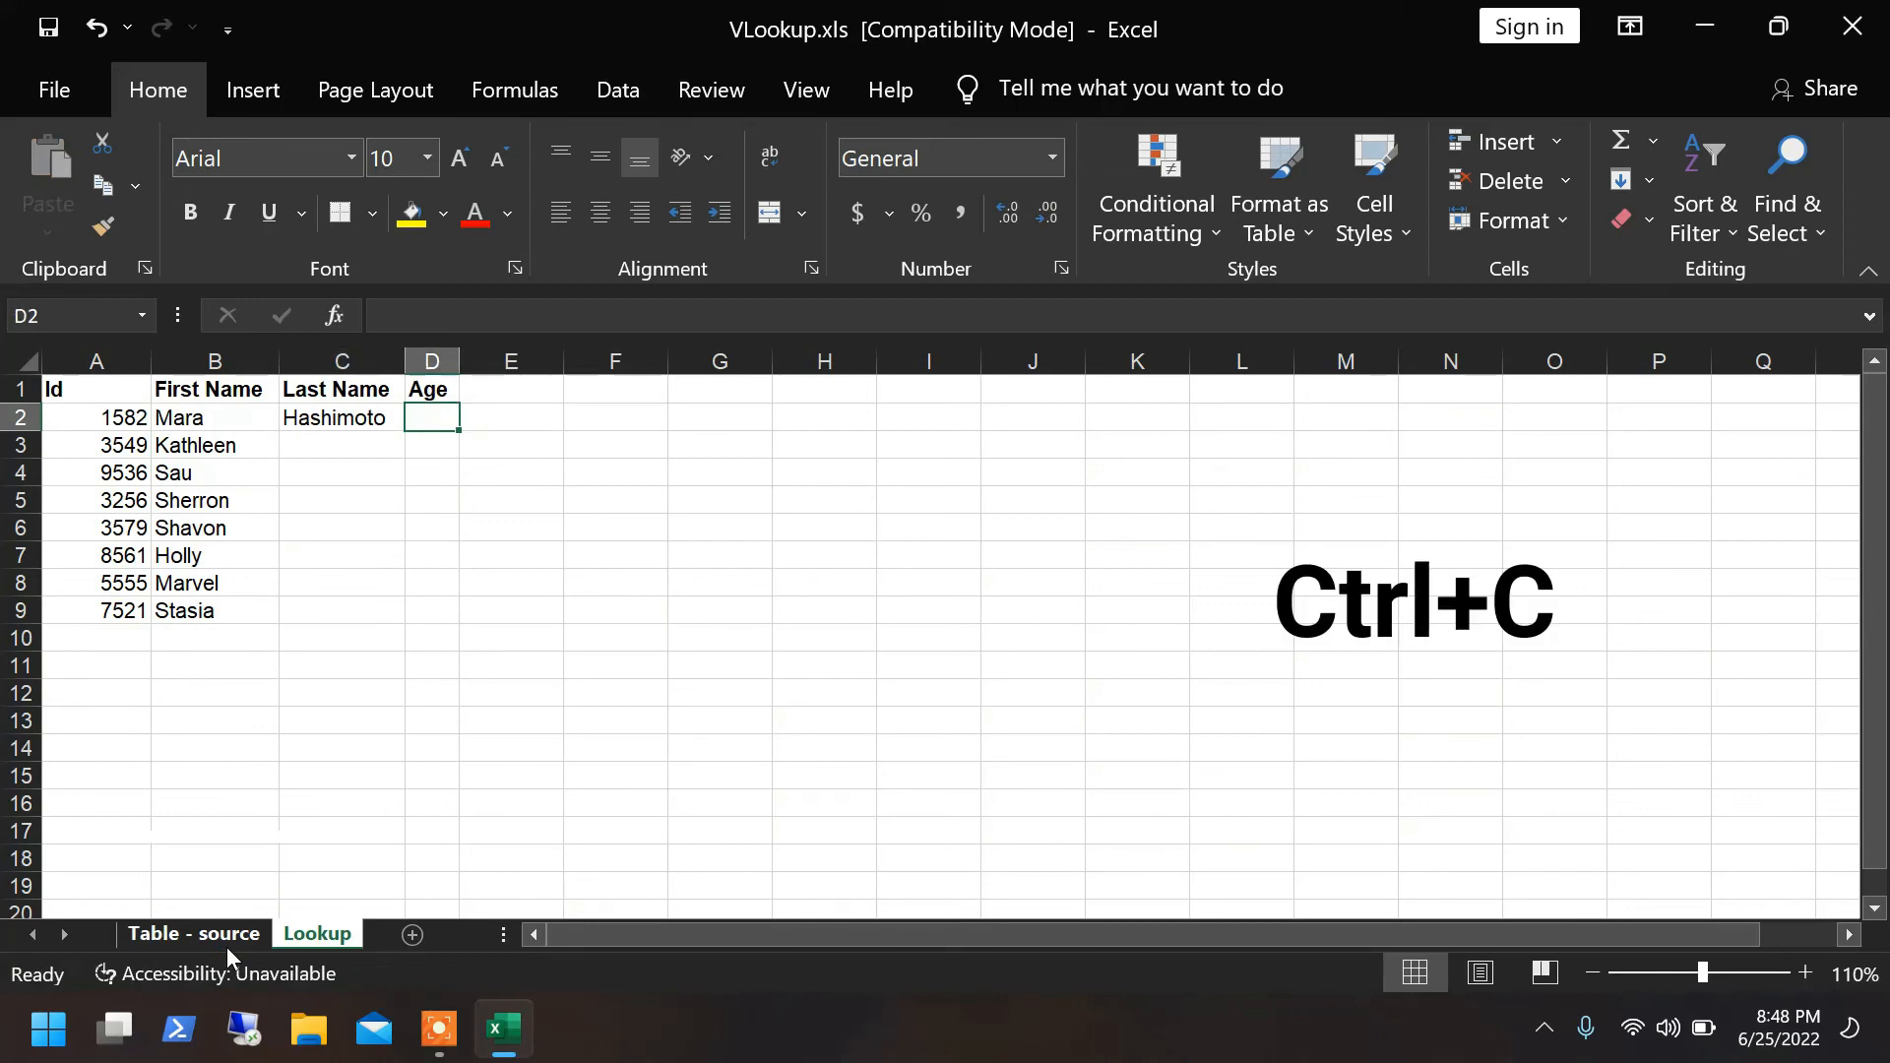
Copy the VLOOKUP formula from C2 into the Age cell D2.
key(Left)
key(ctrl+c)
key(Right)
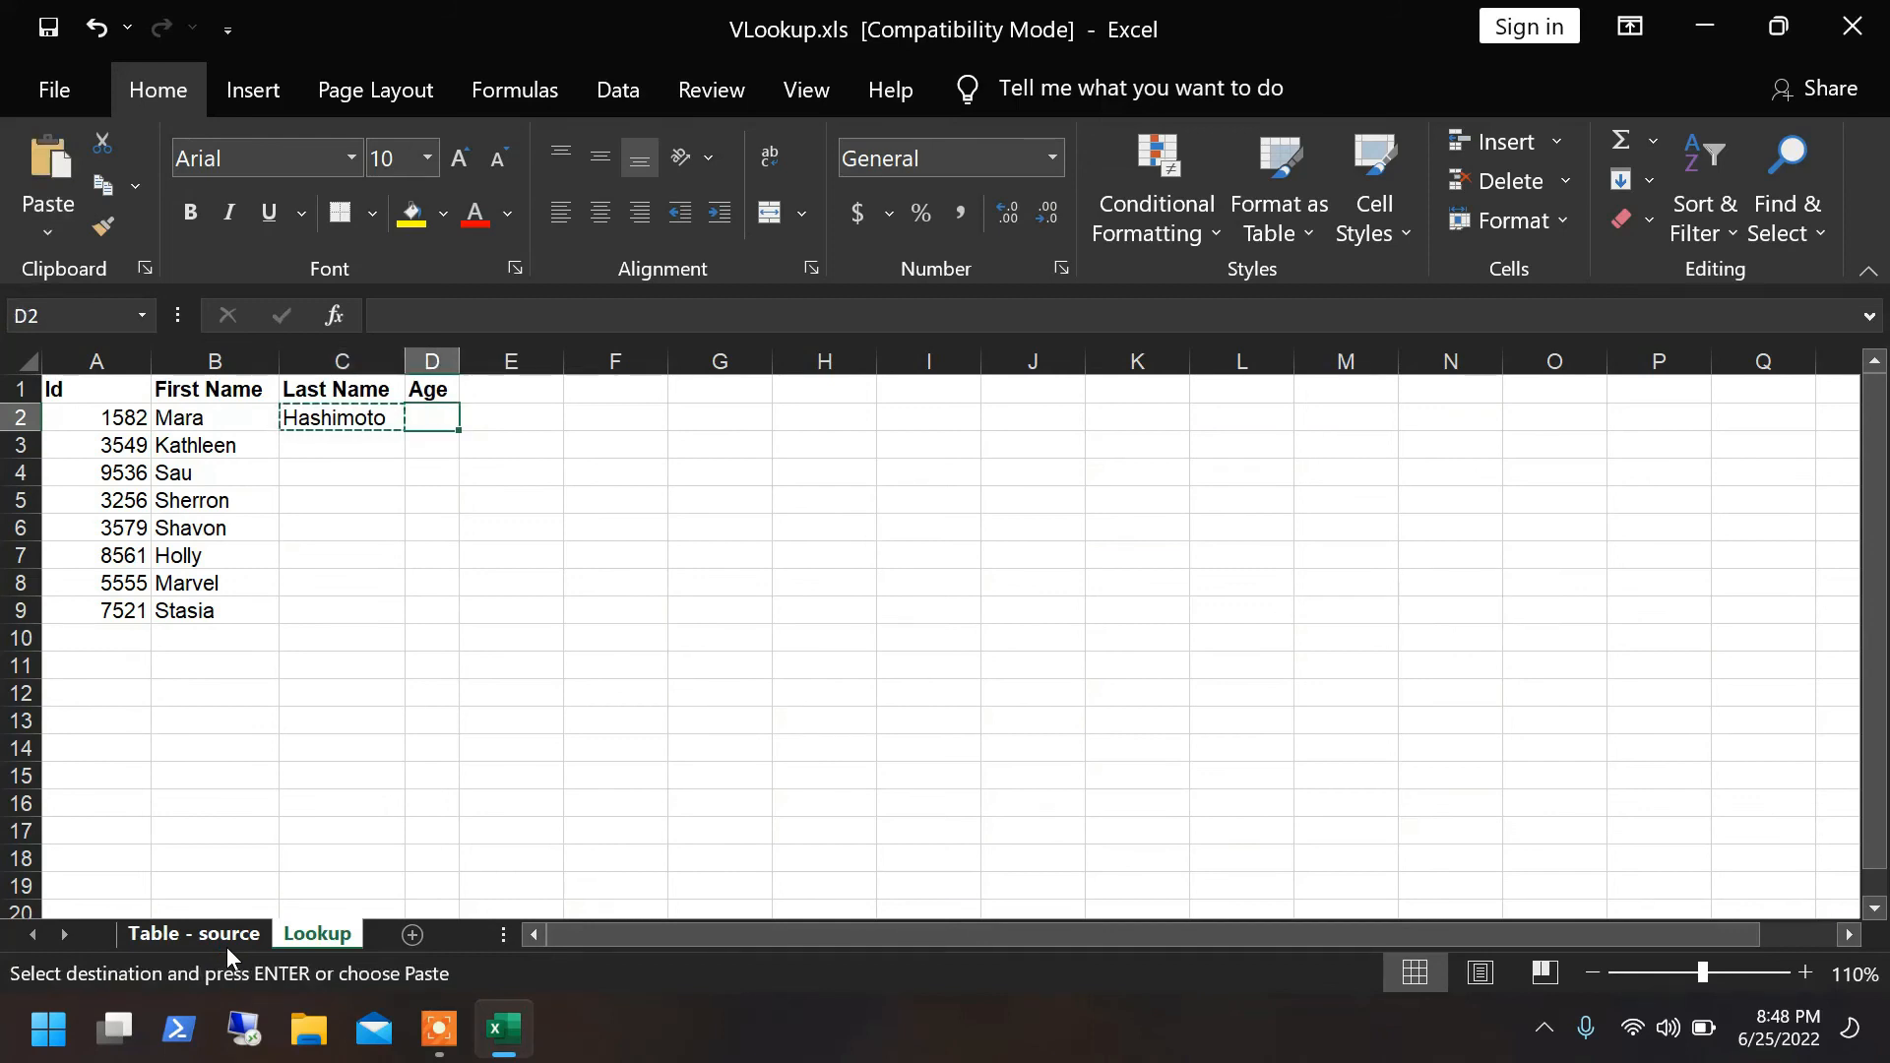
key(ctrl+v)
key(Escape)
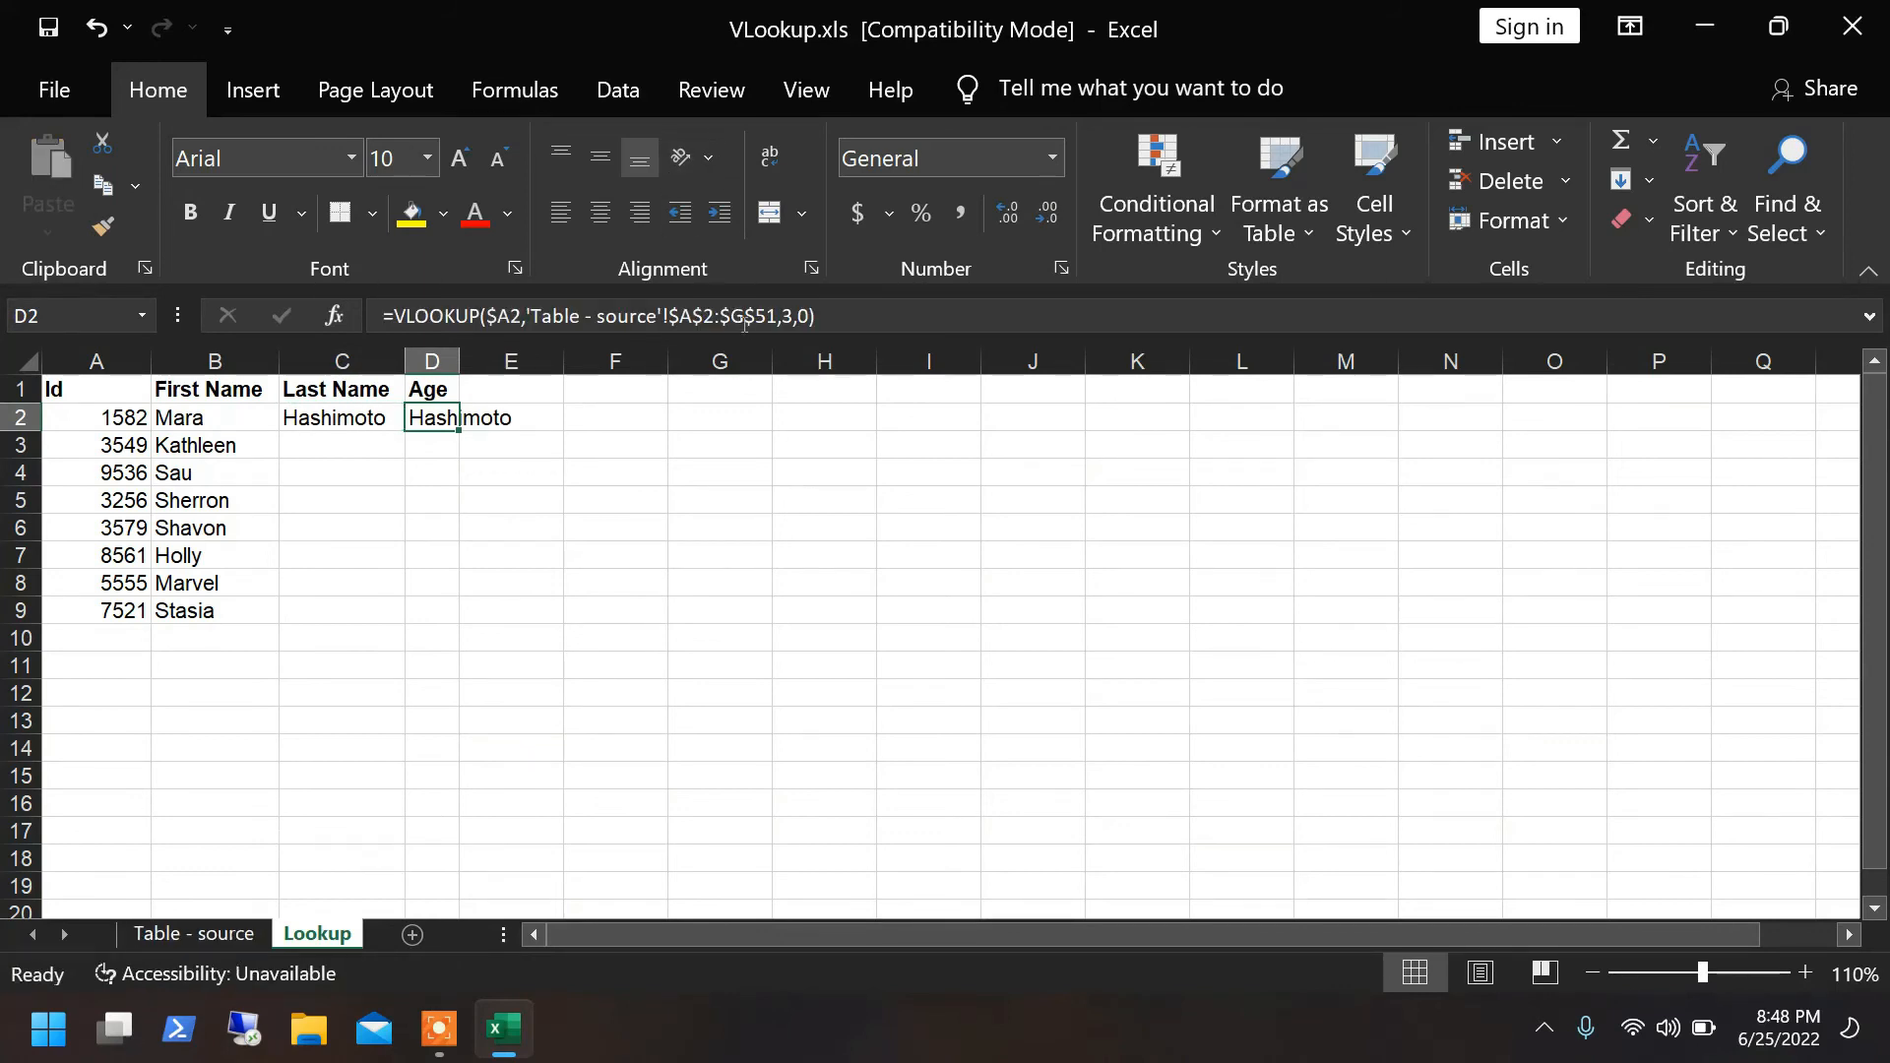
Check the position of the Age column on the Table - source sheet, counting from the Id column, and return to the Lookup sheet.
click(795, 315)
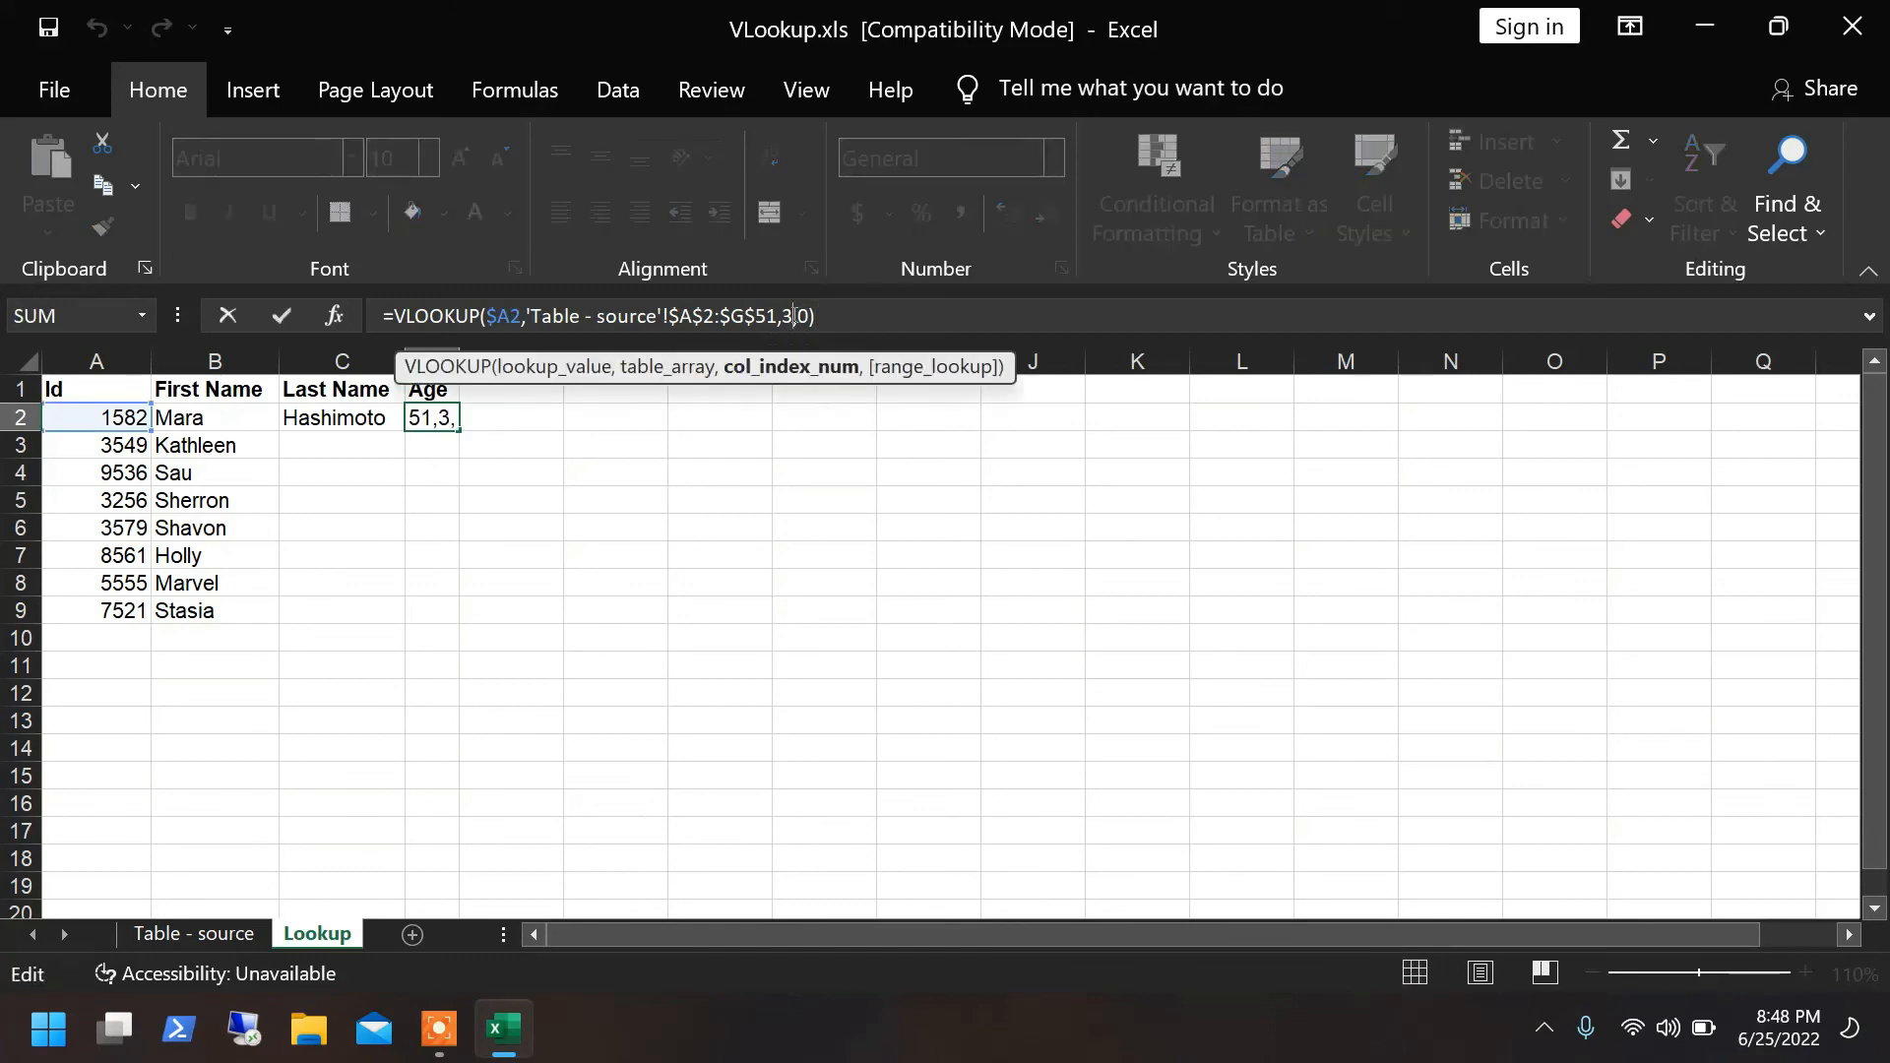
key(ctrl+Return)
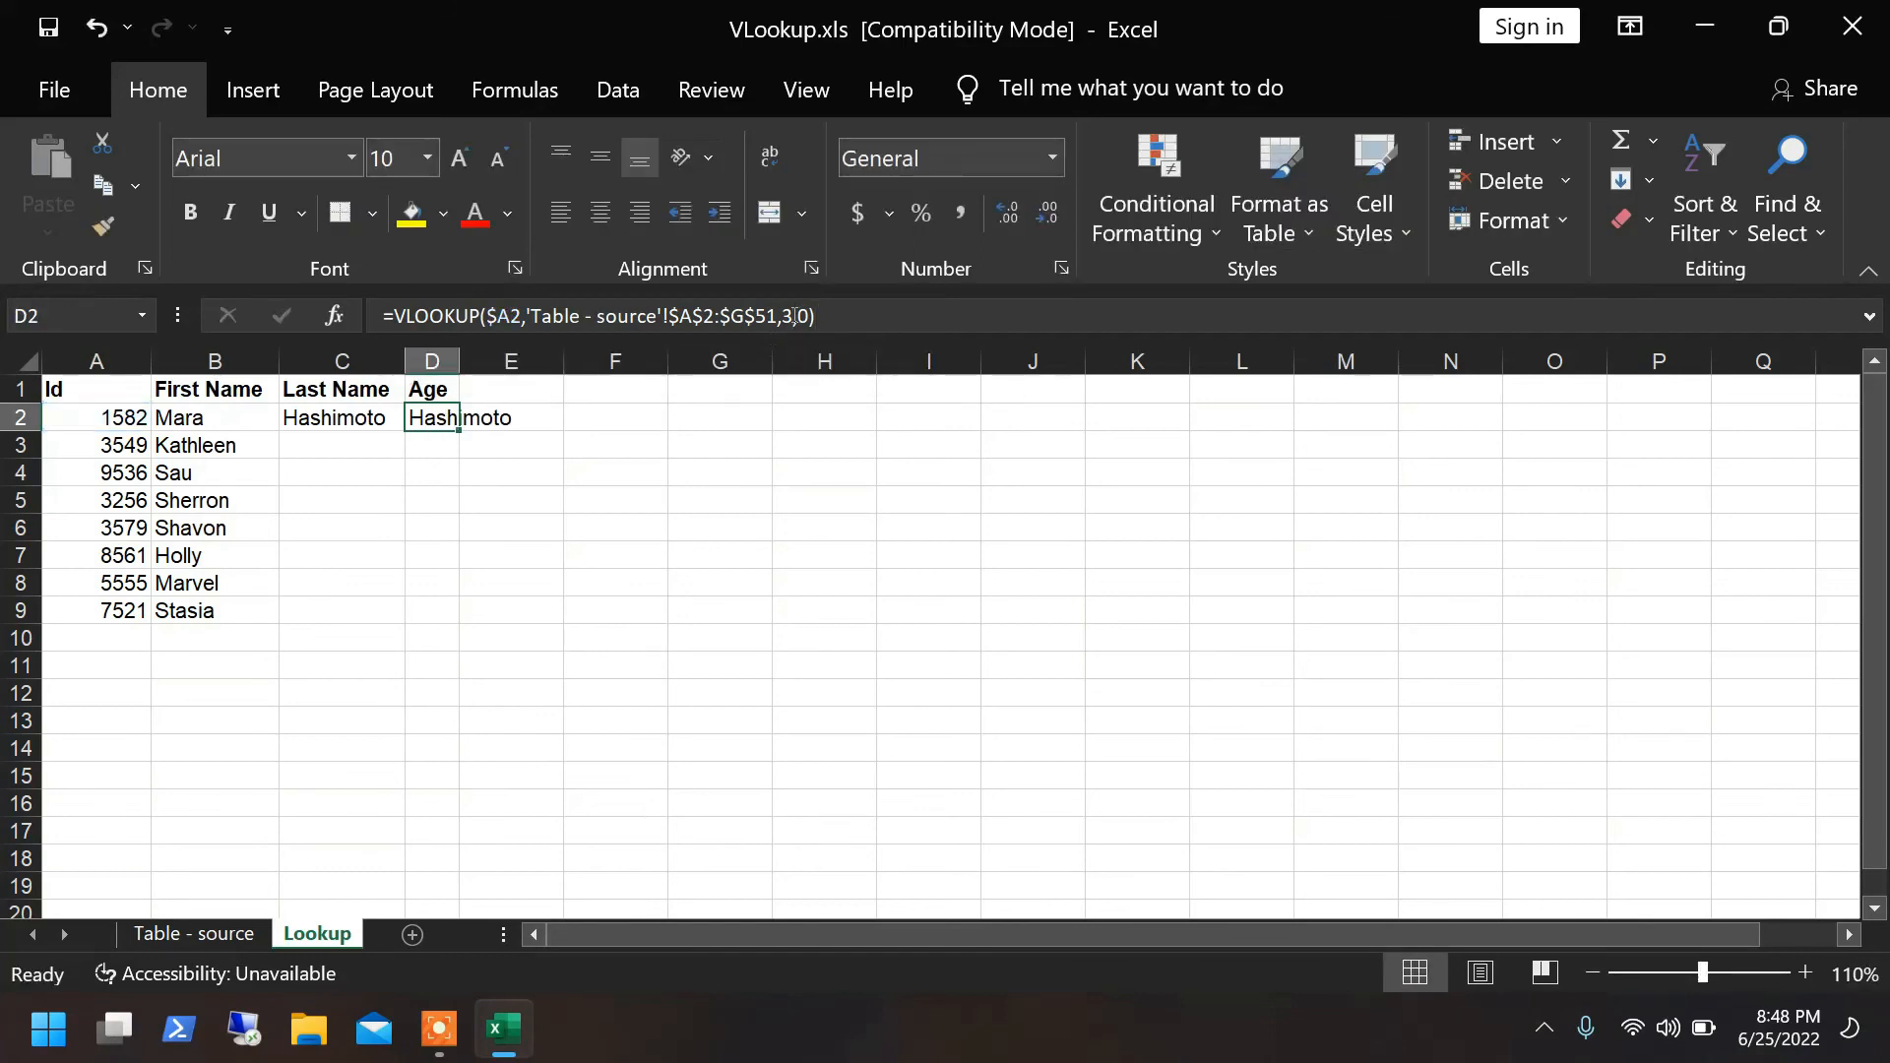
click(216, 935)
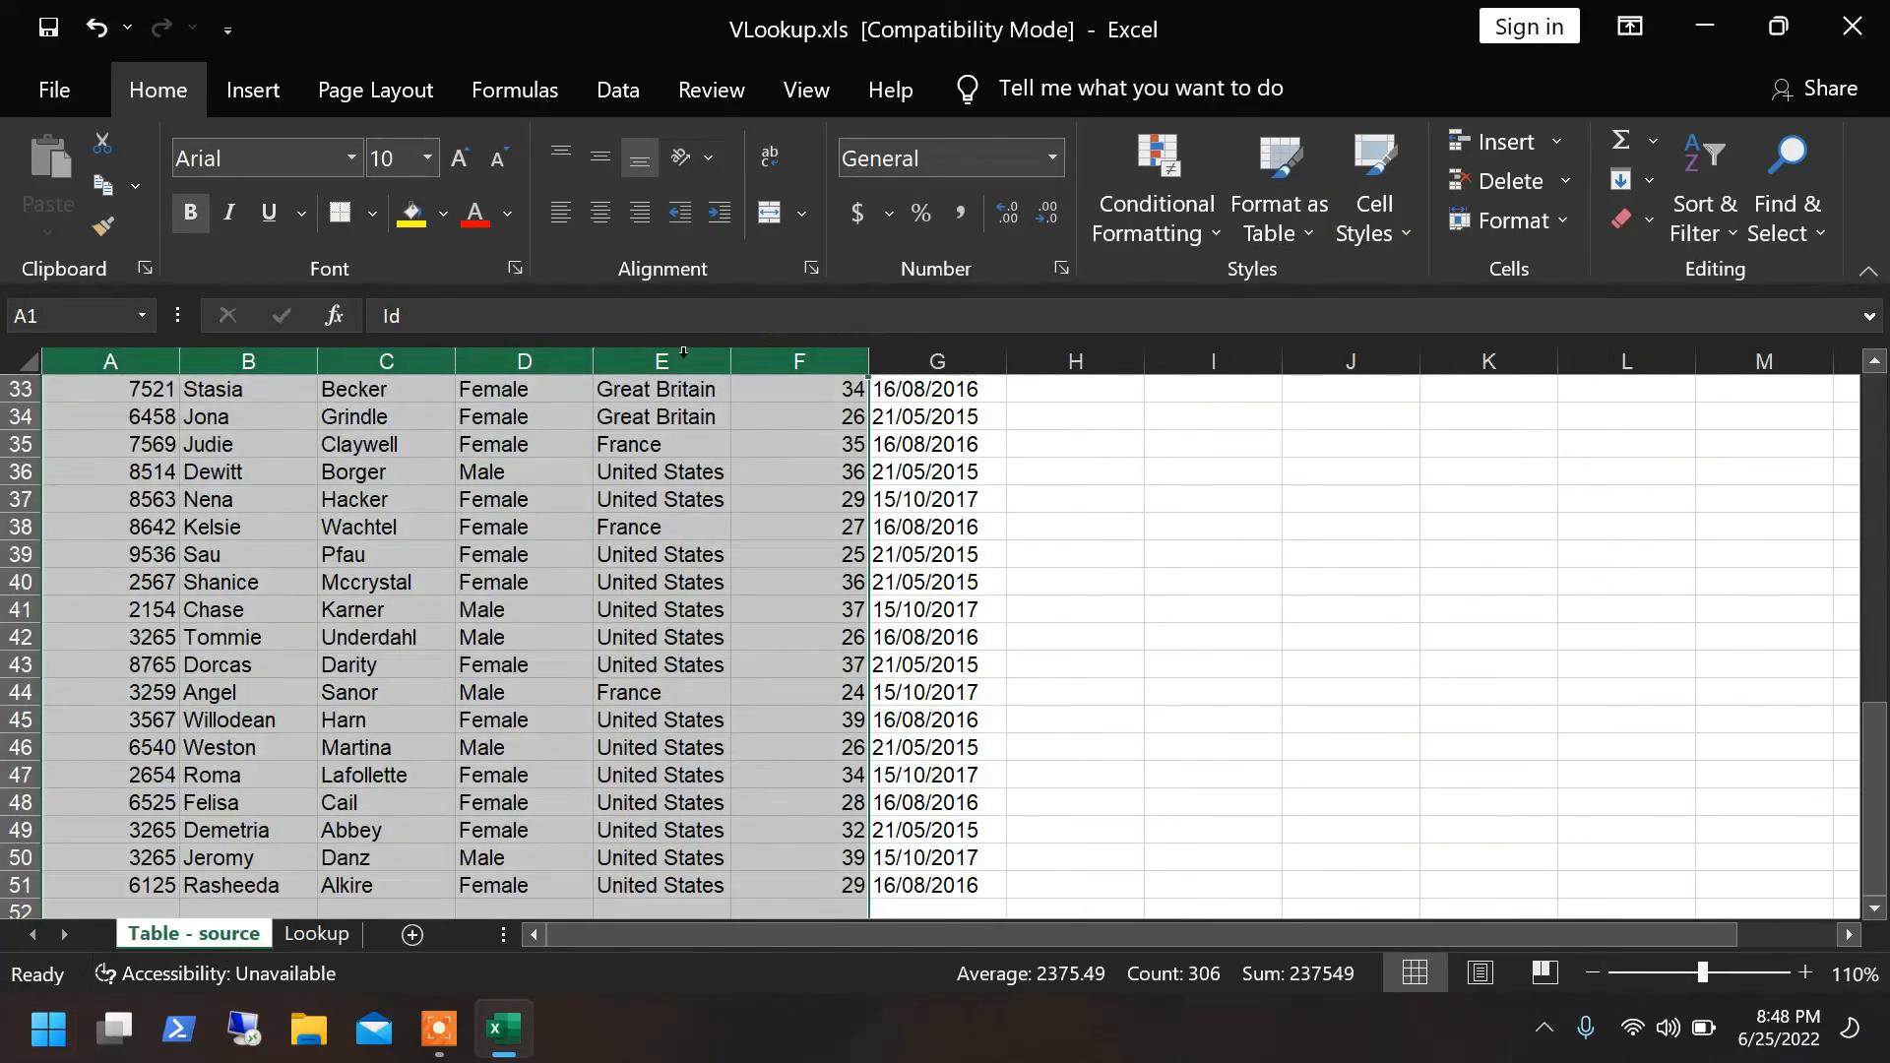
click(583, 553)
key(ctrl+Up)
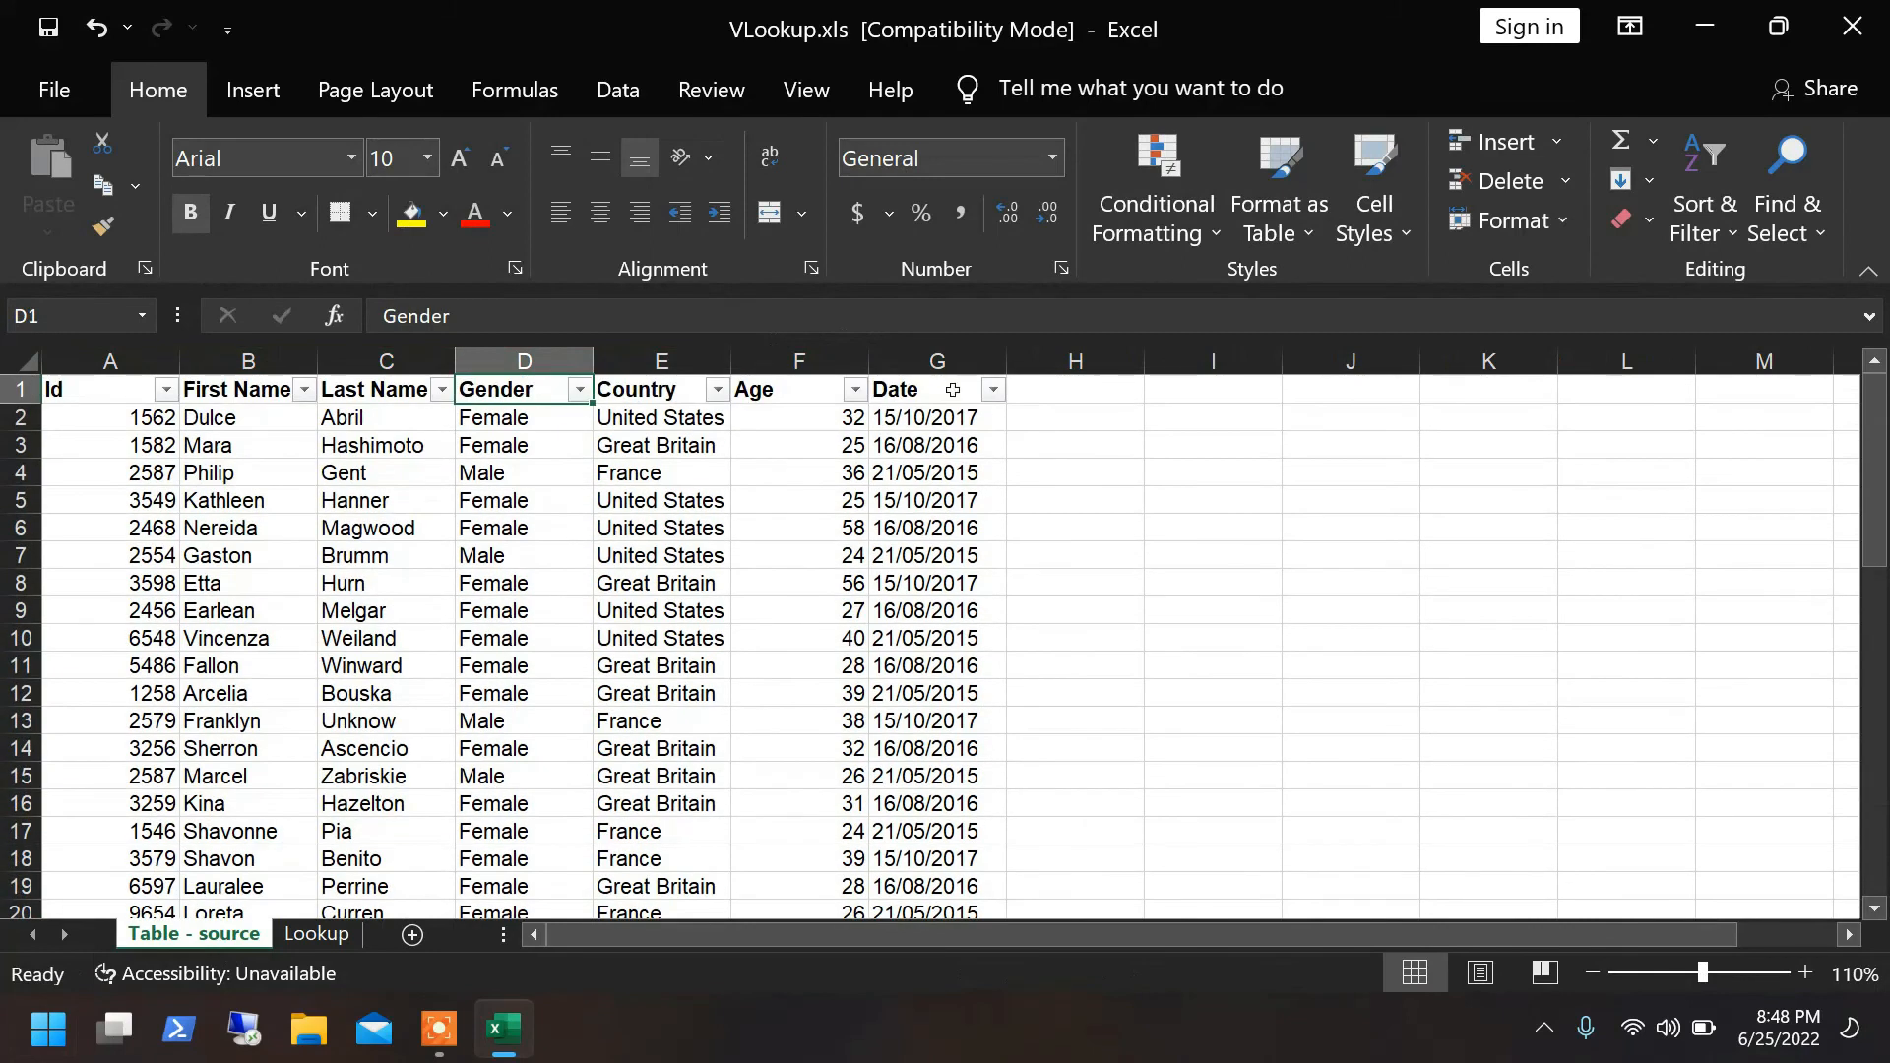
click(793, 363)
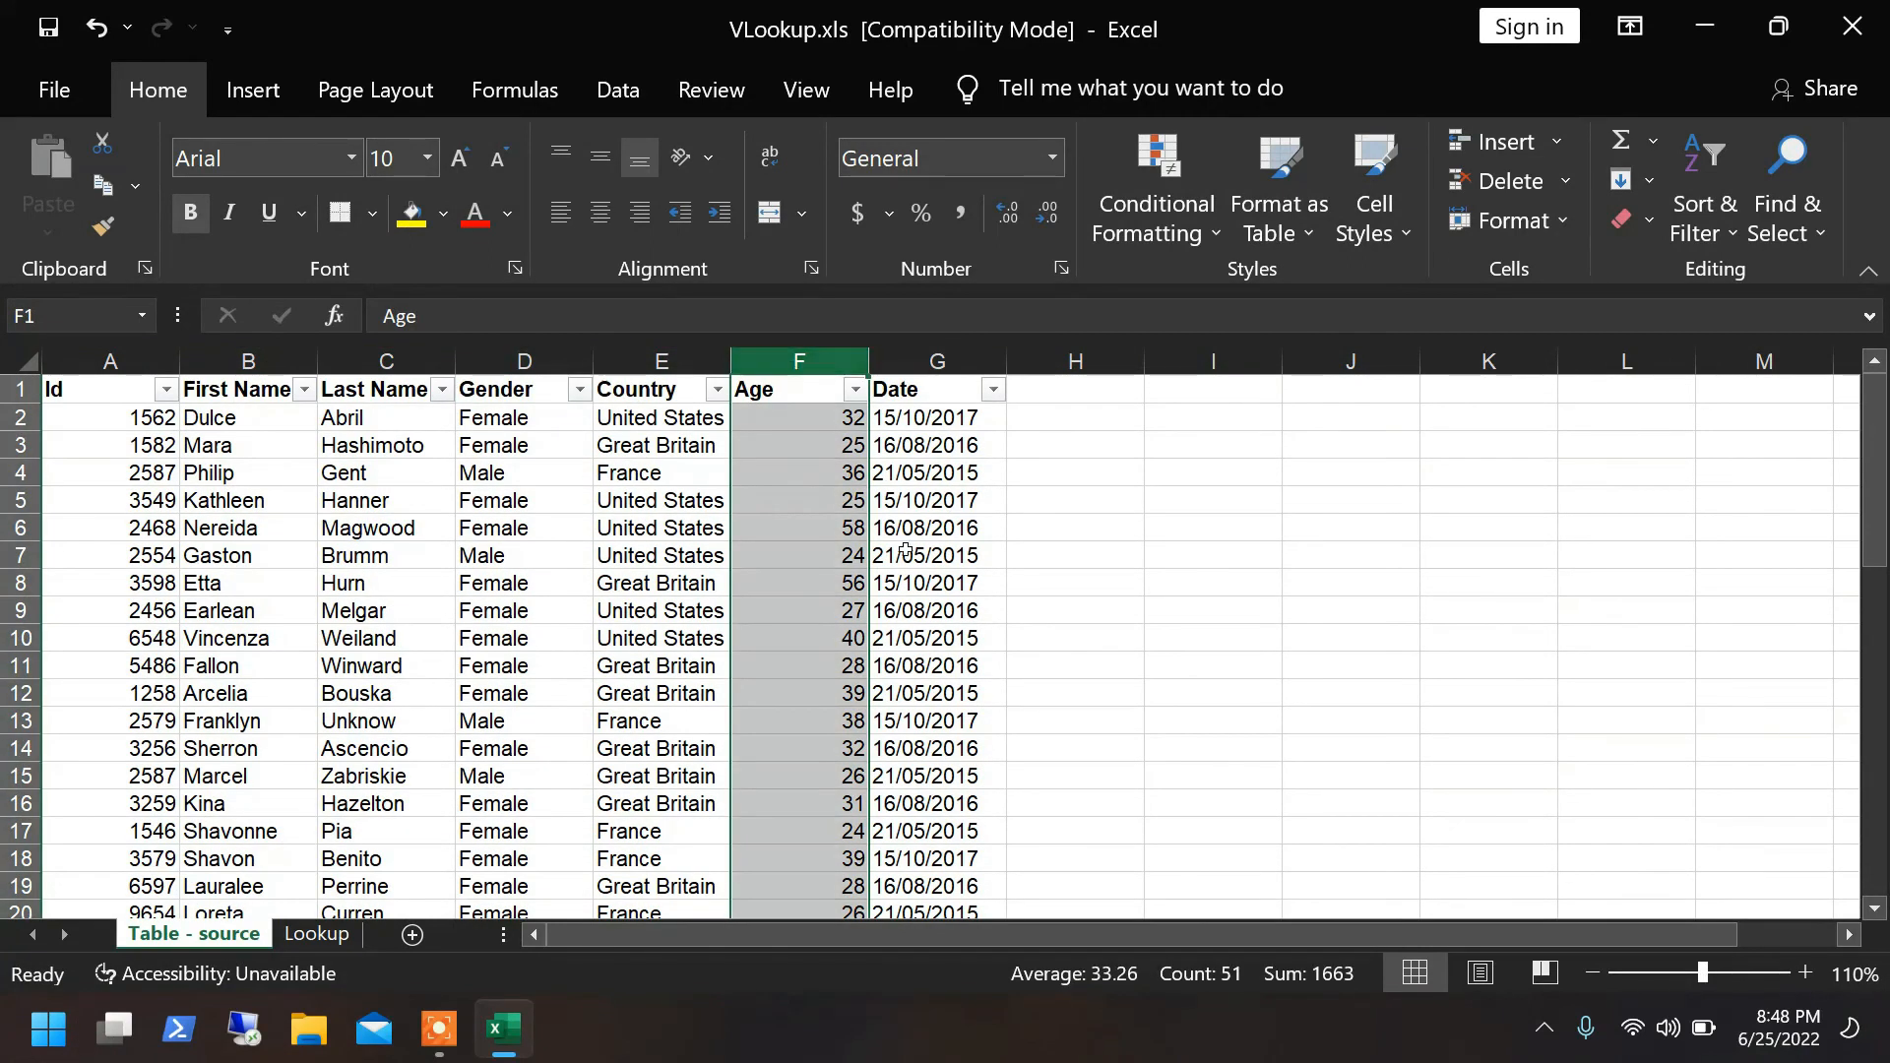
drag(103, 364, 785, 357)
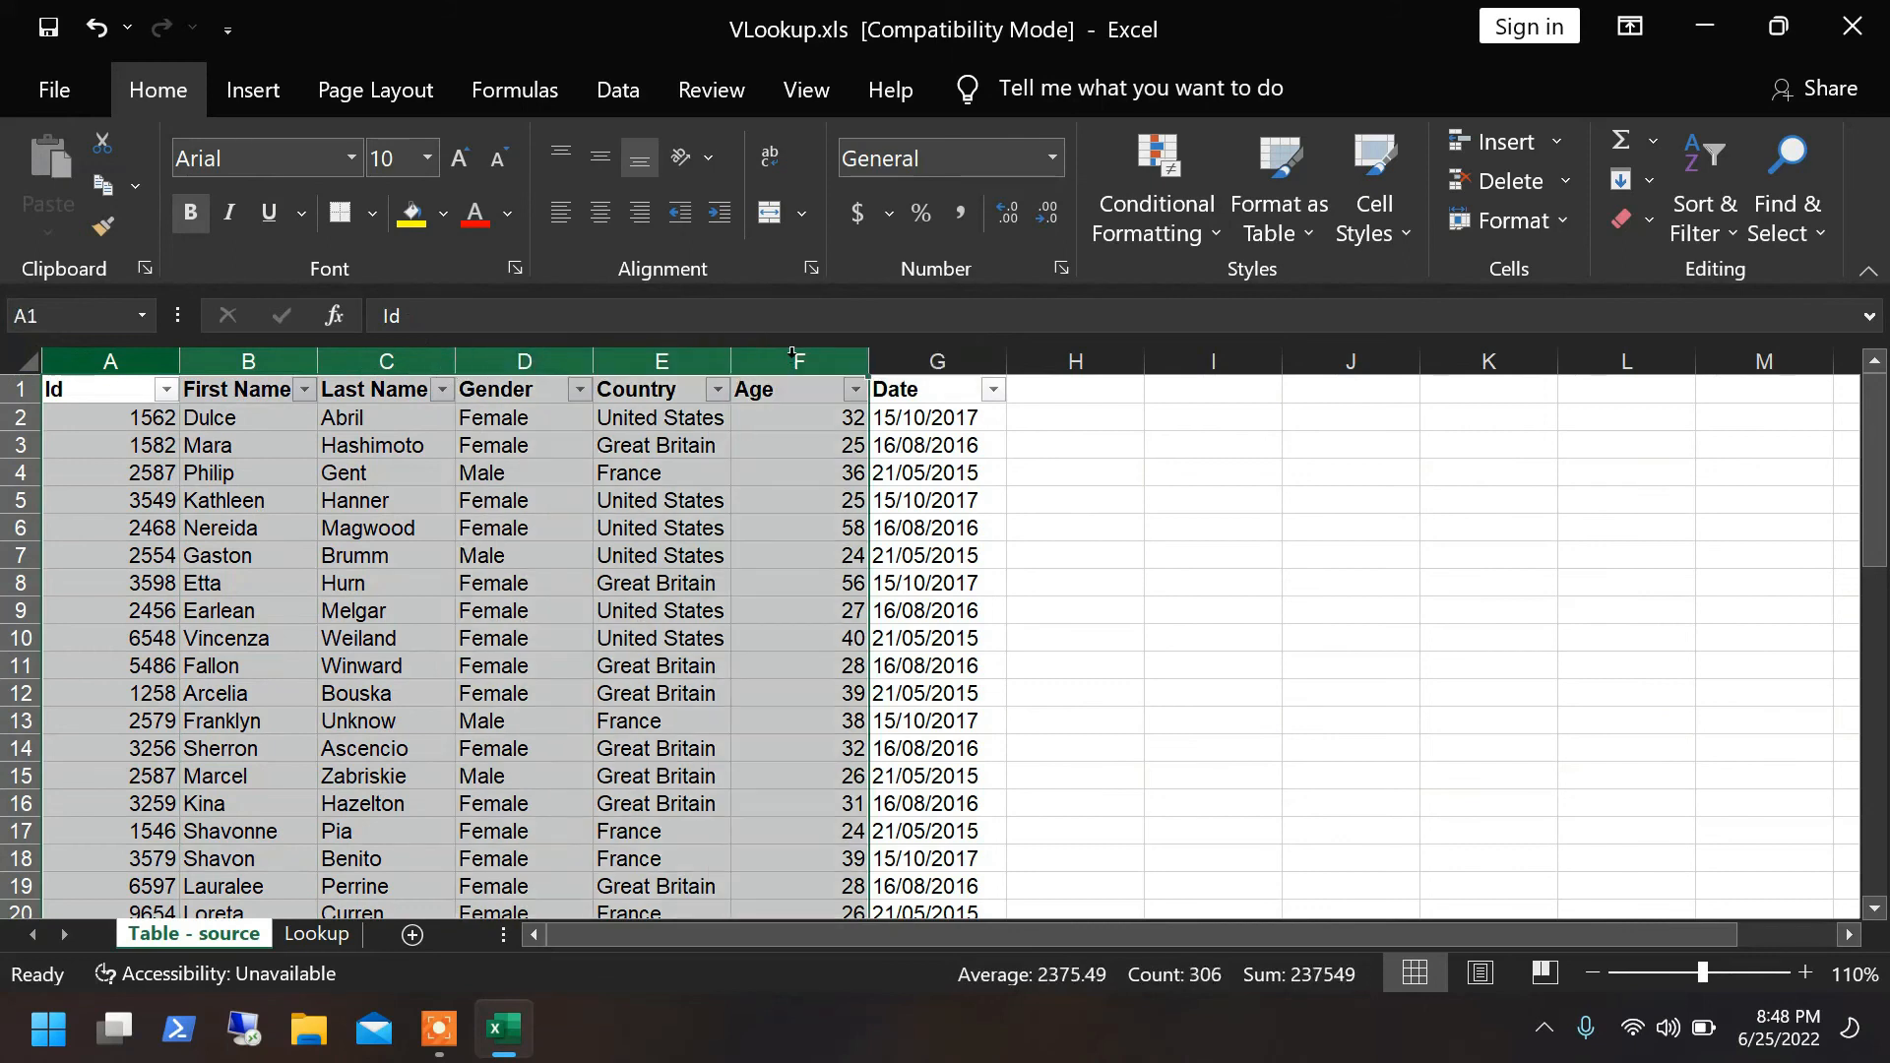
click(344, 947)
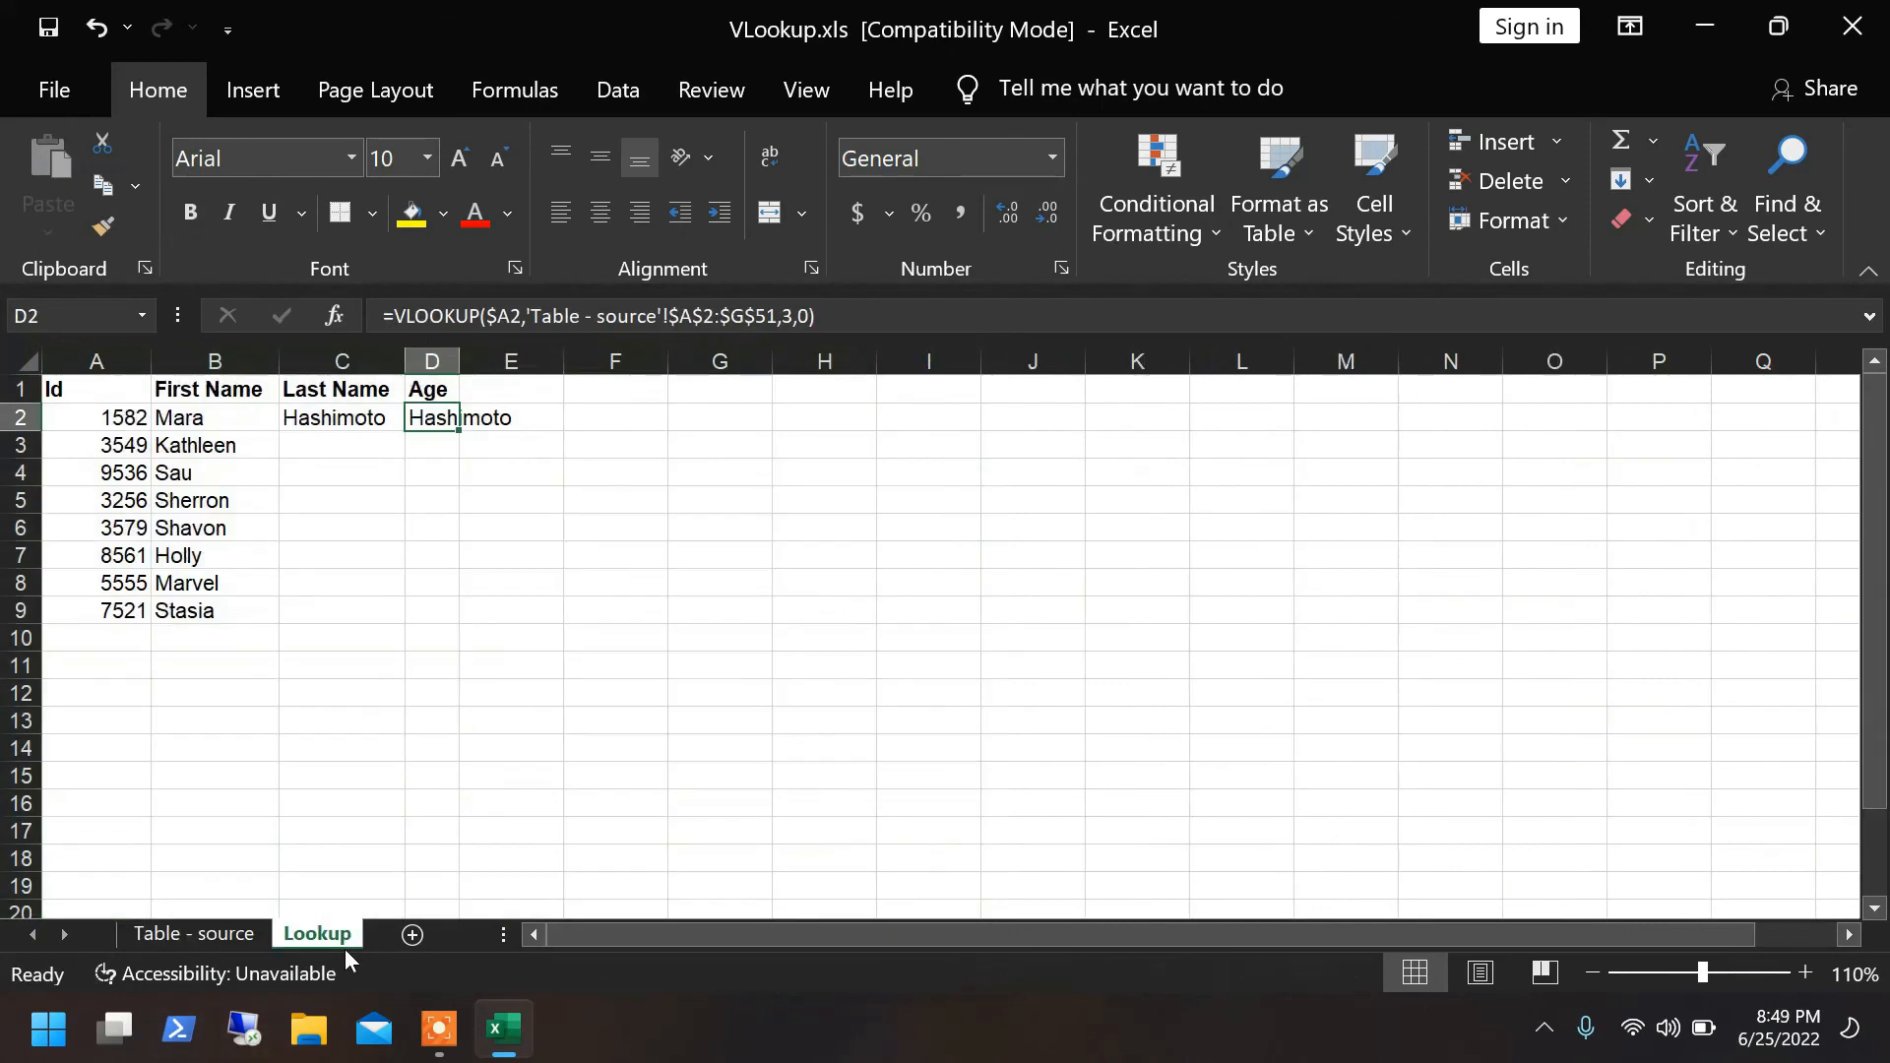
Set the column index of the VLOOKUP formula in the Age cell D2 to 6.
click(798, 315)
key(BackSpace)
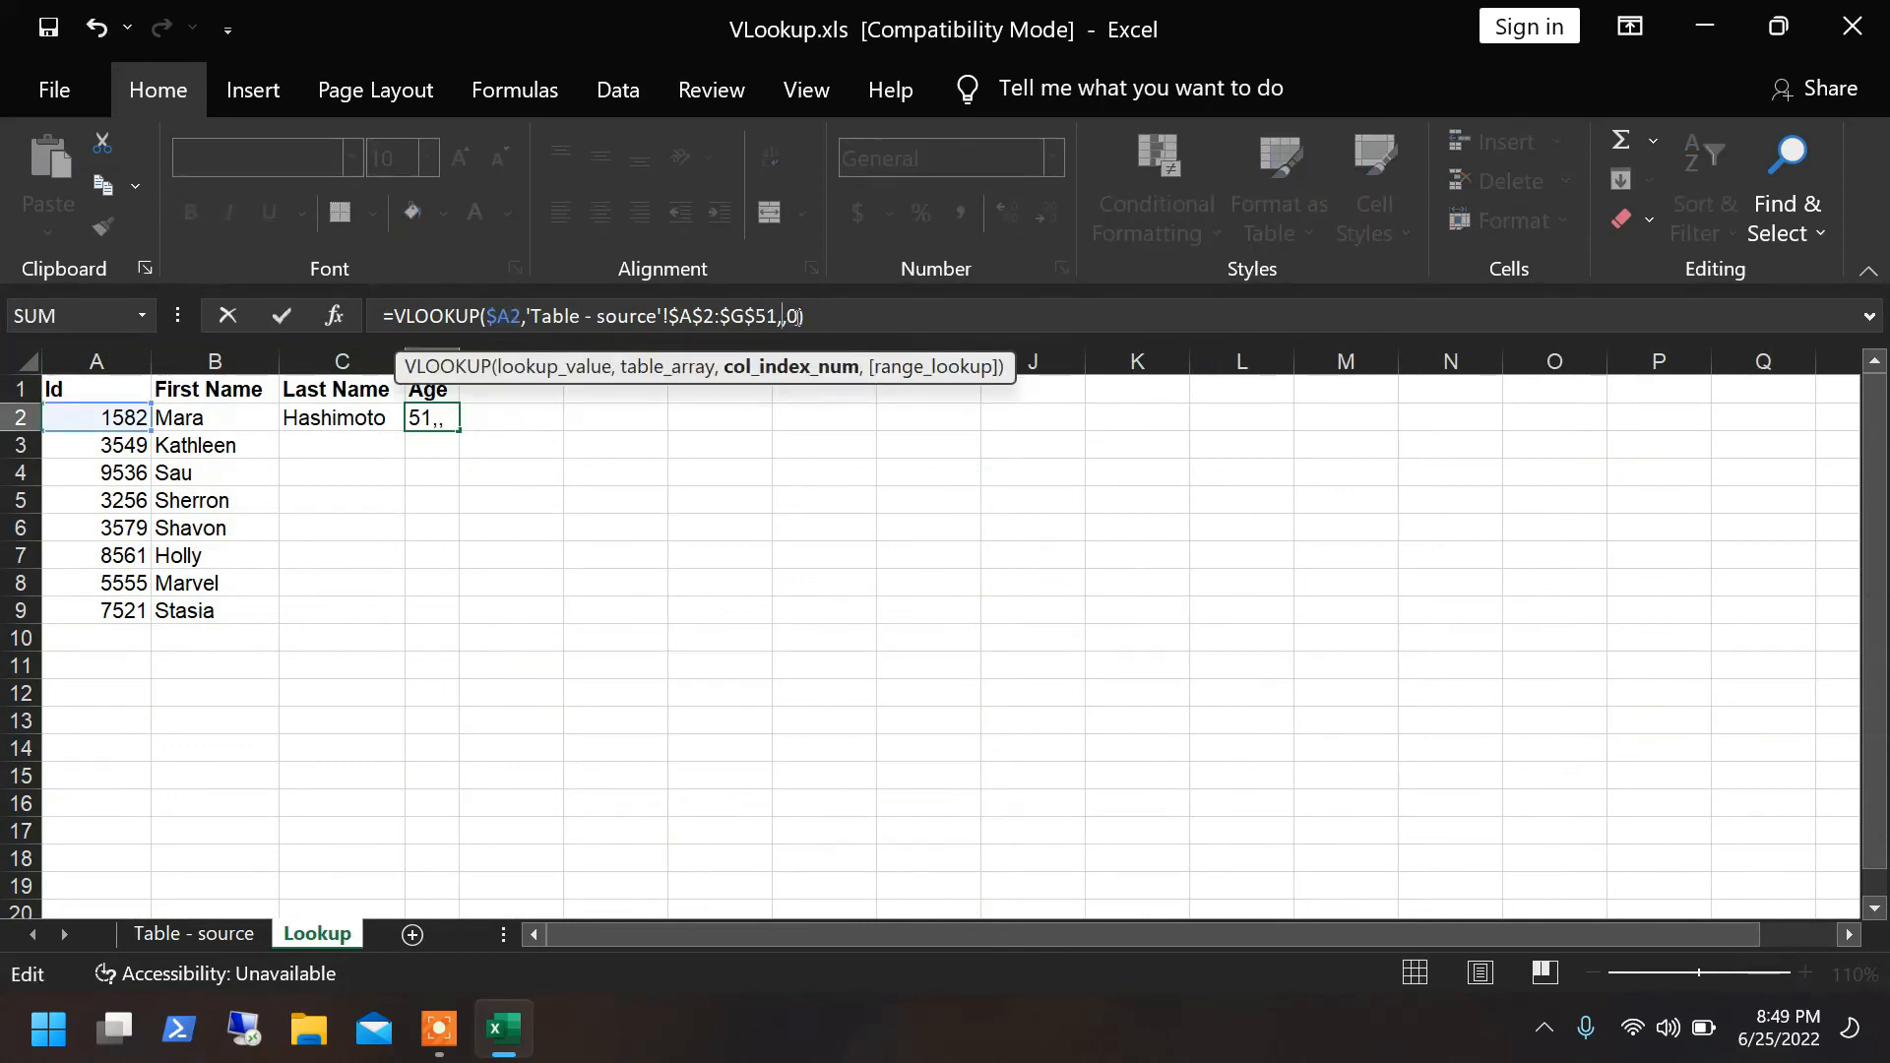
text(6)
key(Return)
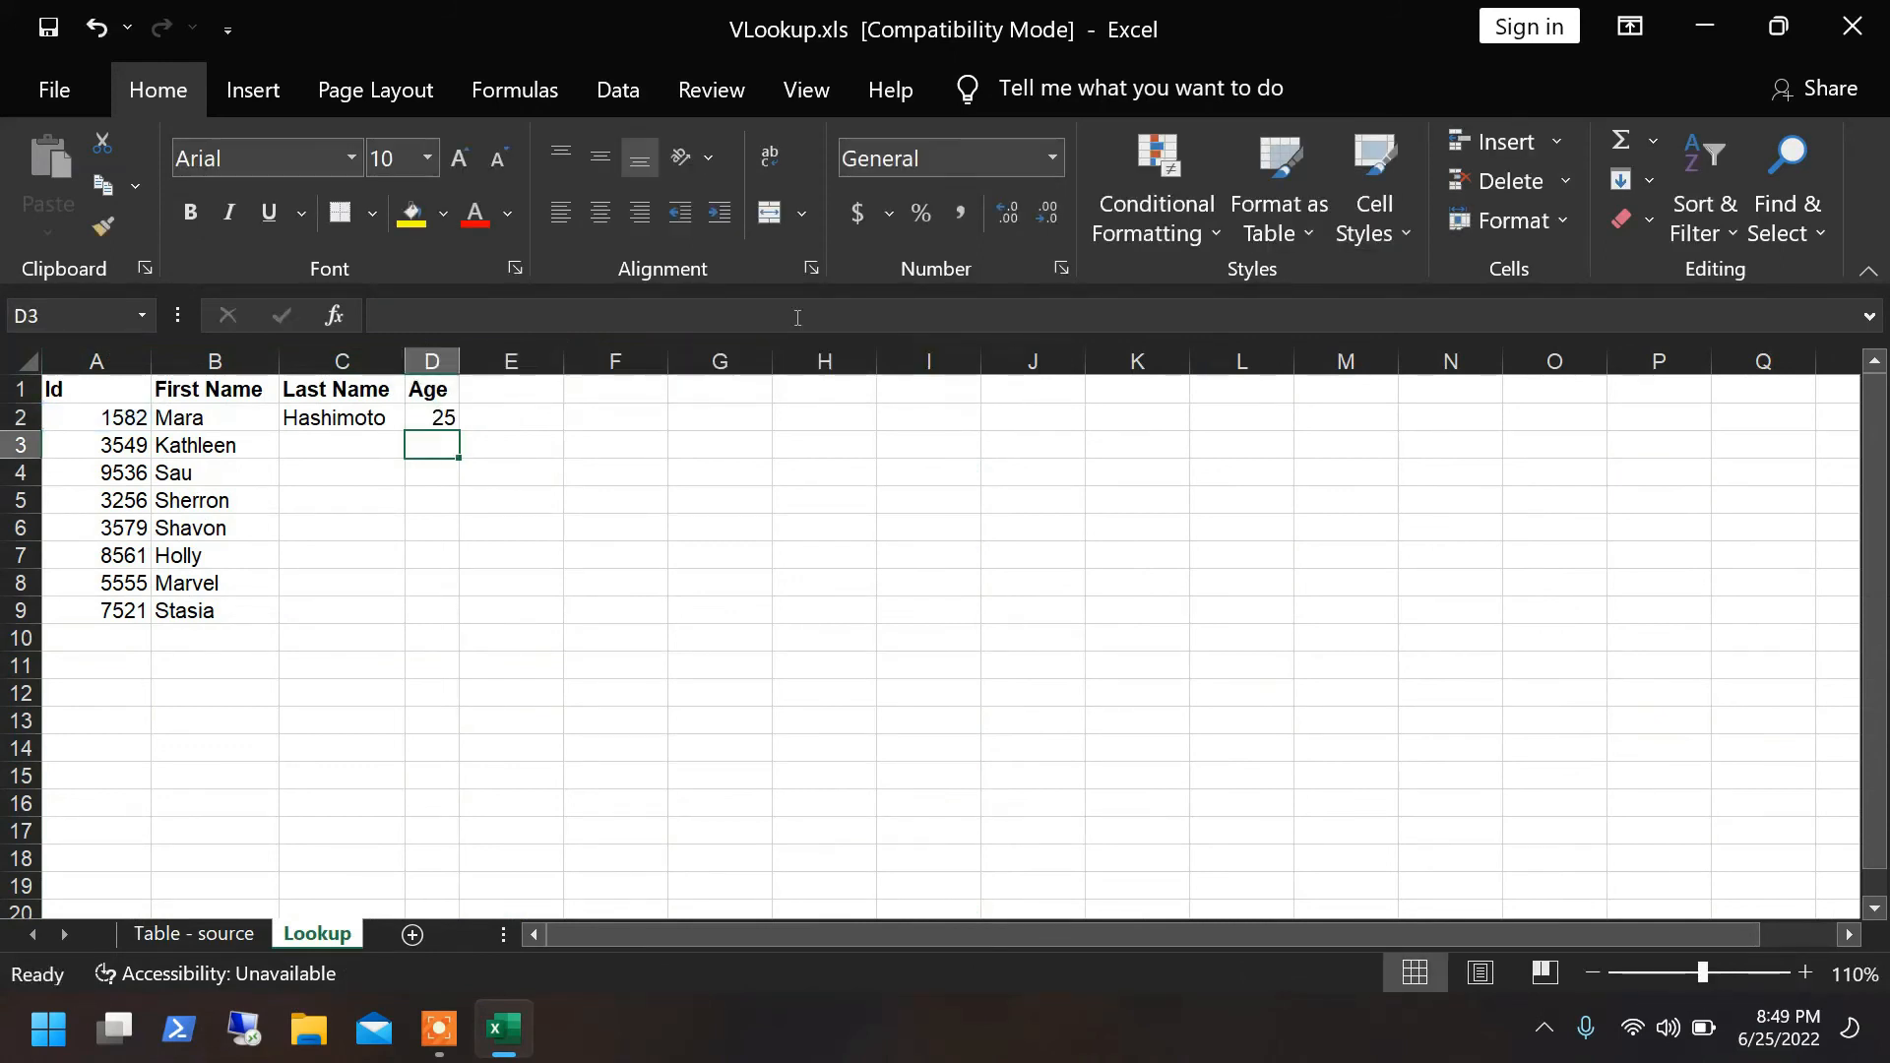
Fill the Last Name VLOOKUP formula from C2 down to C9.
key(Up)
key(Left)
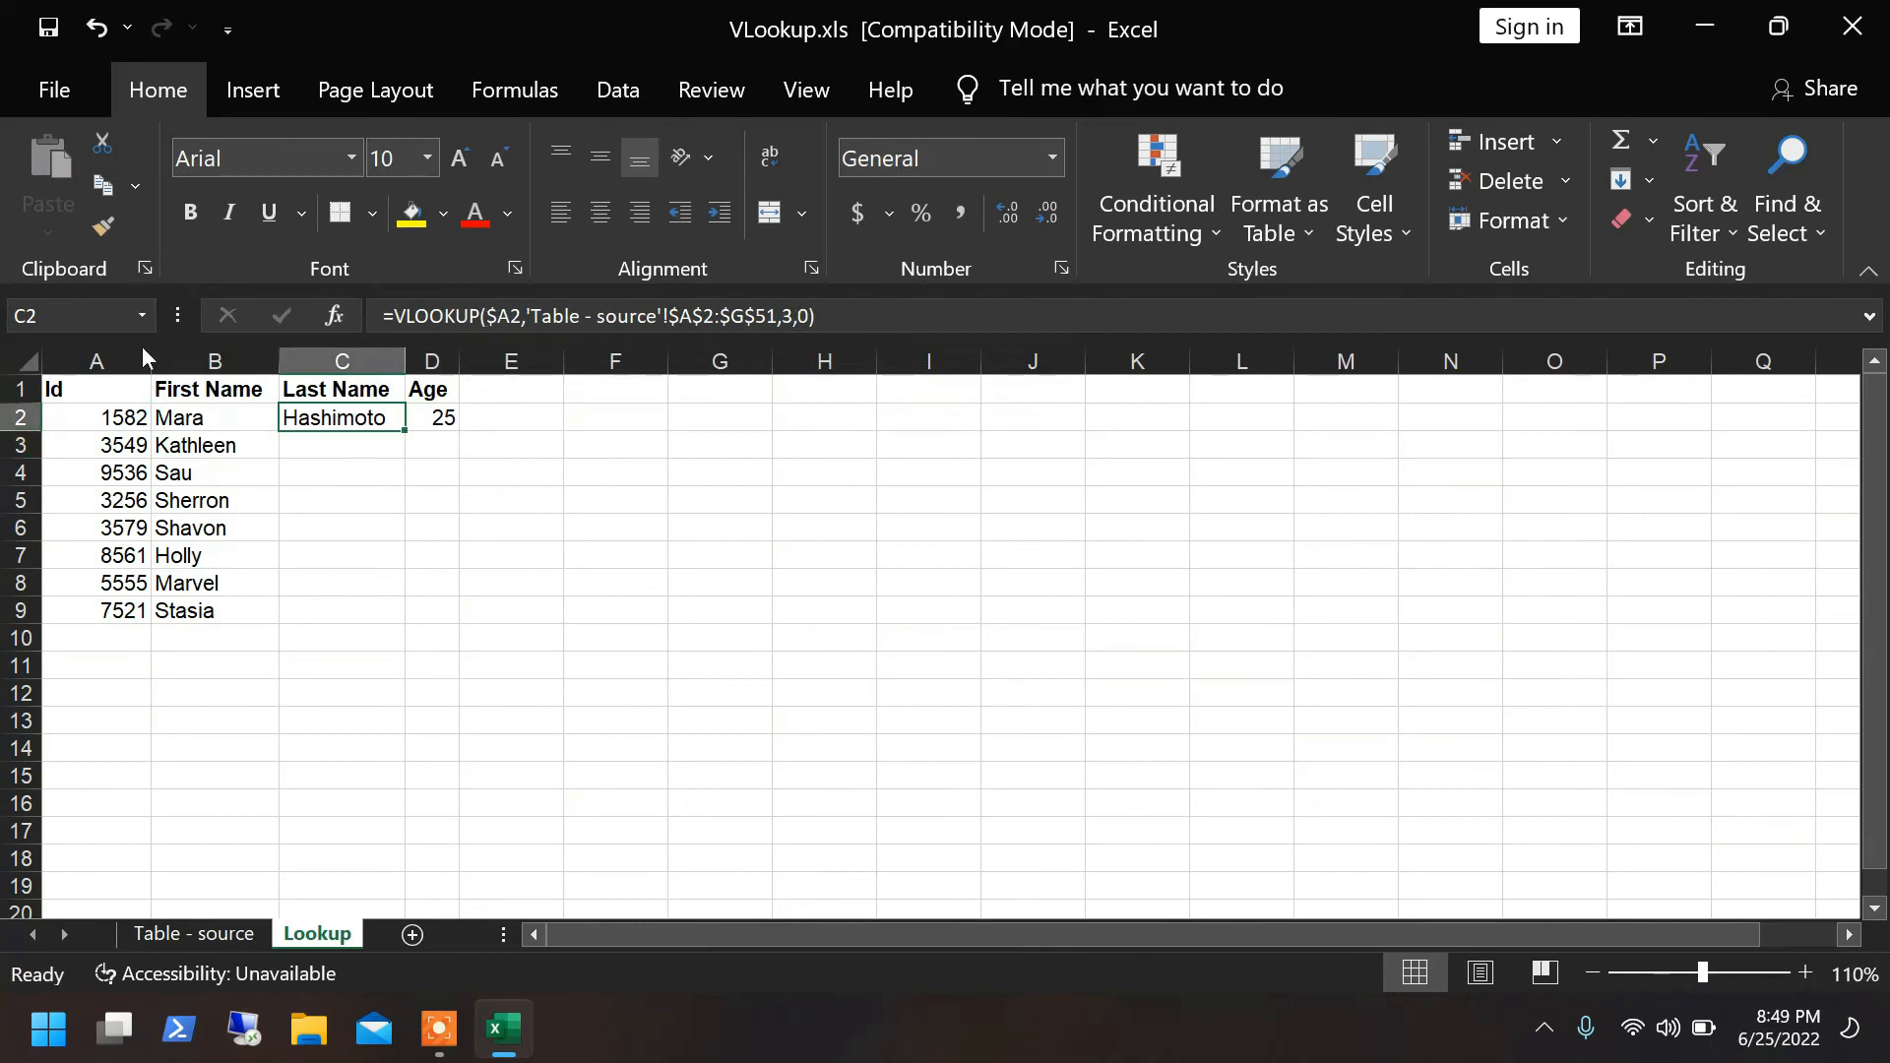
click(68, 354)
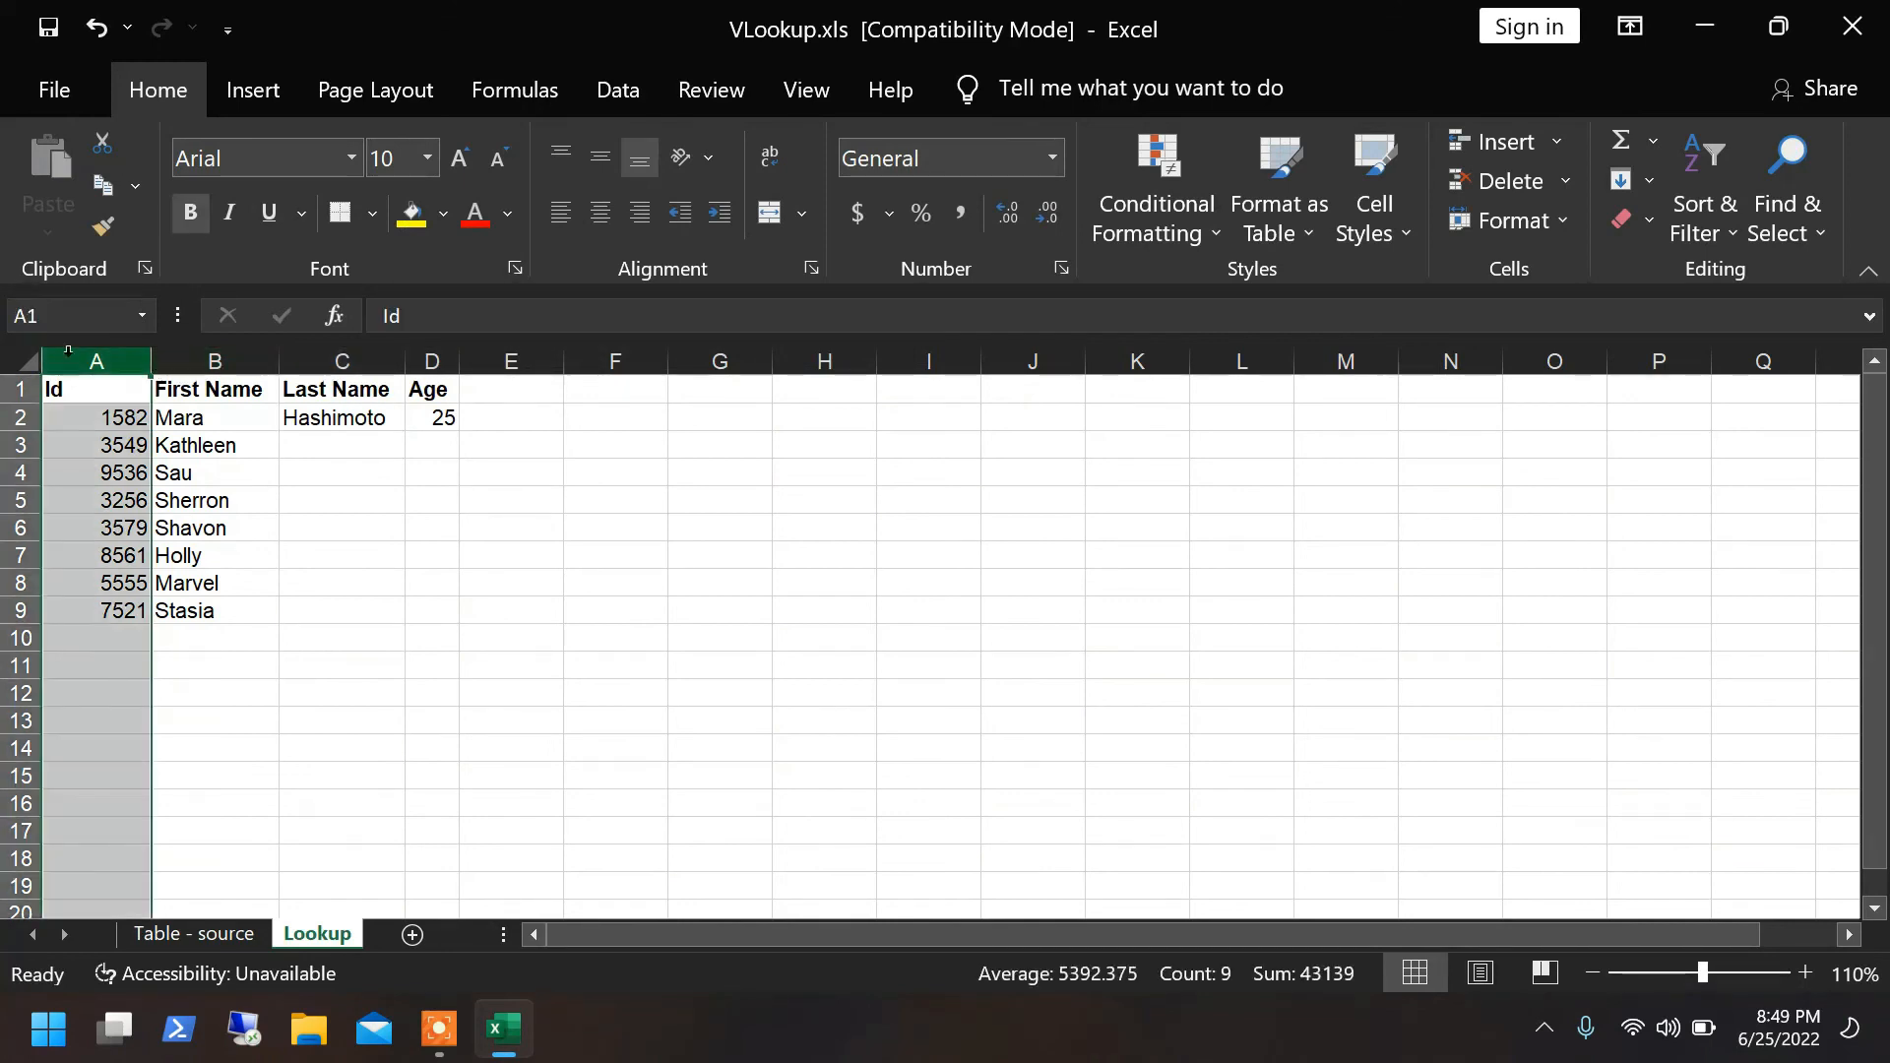
click(309, 425)
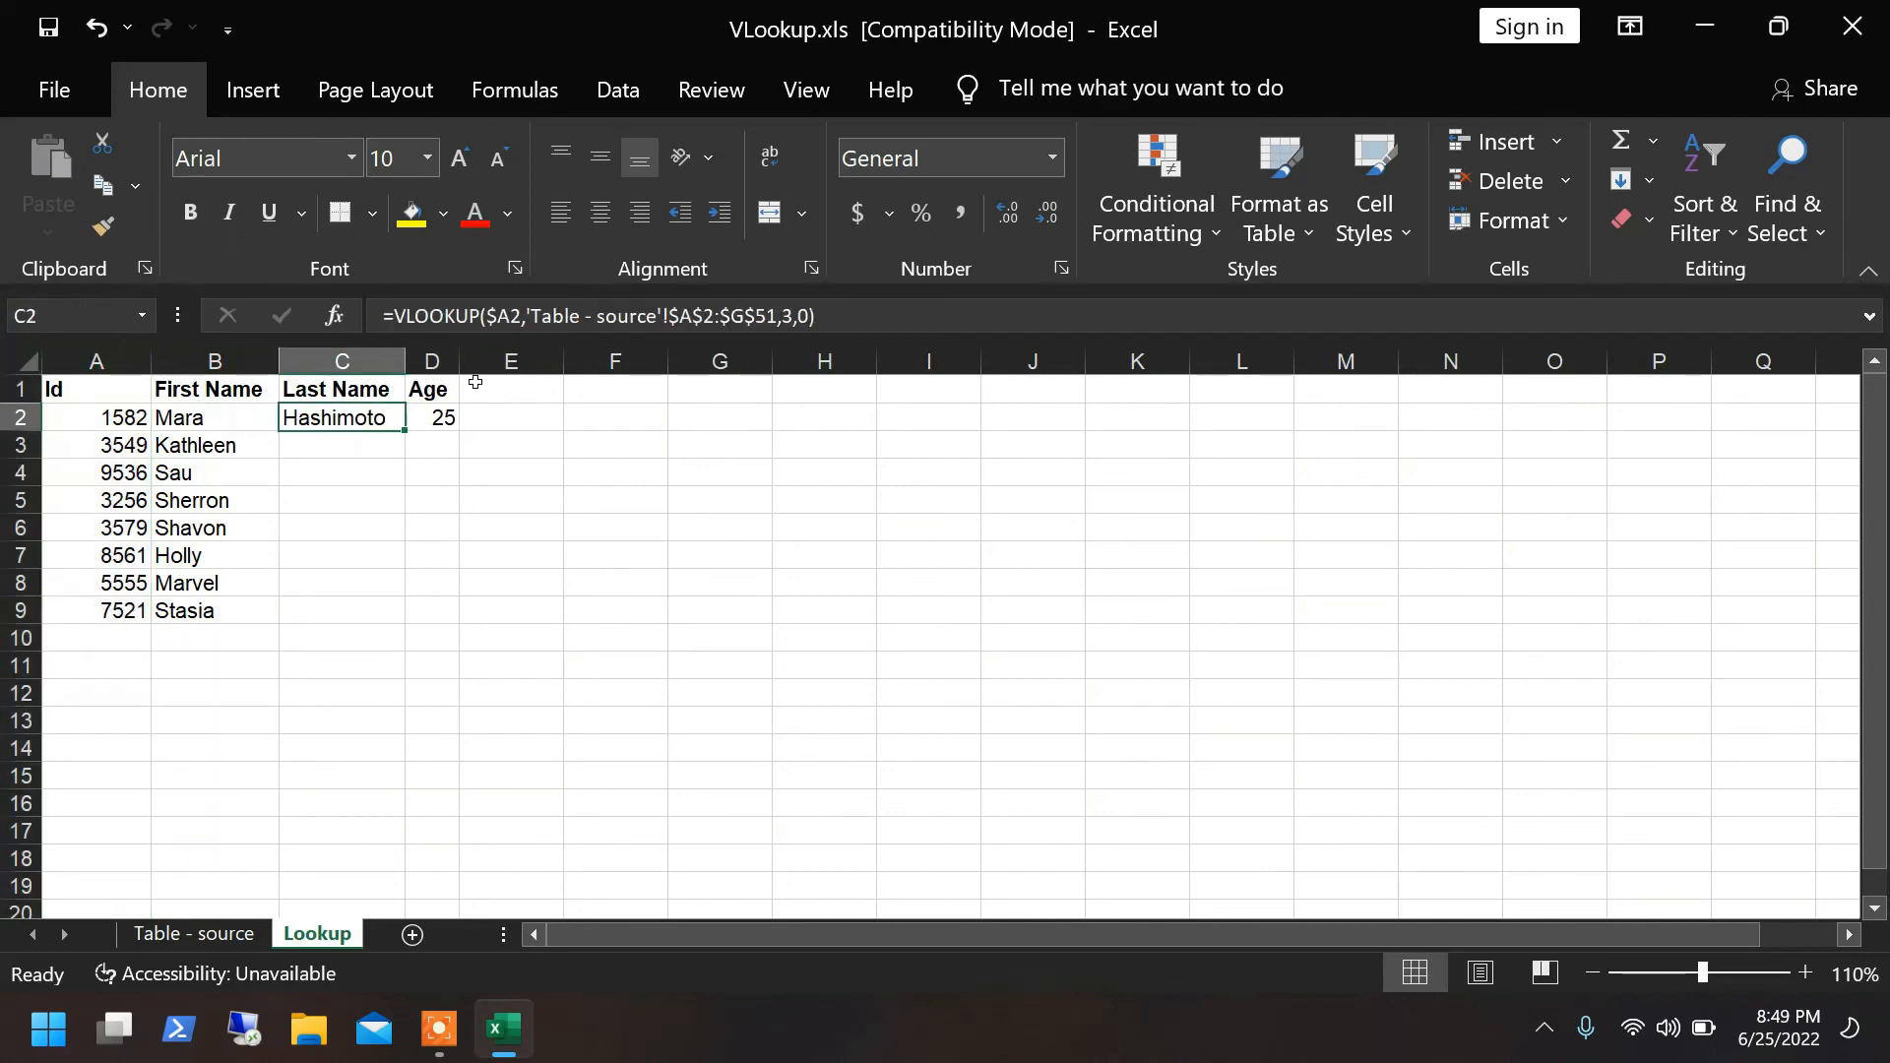
click(340, 616)
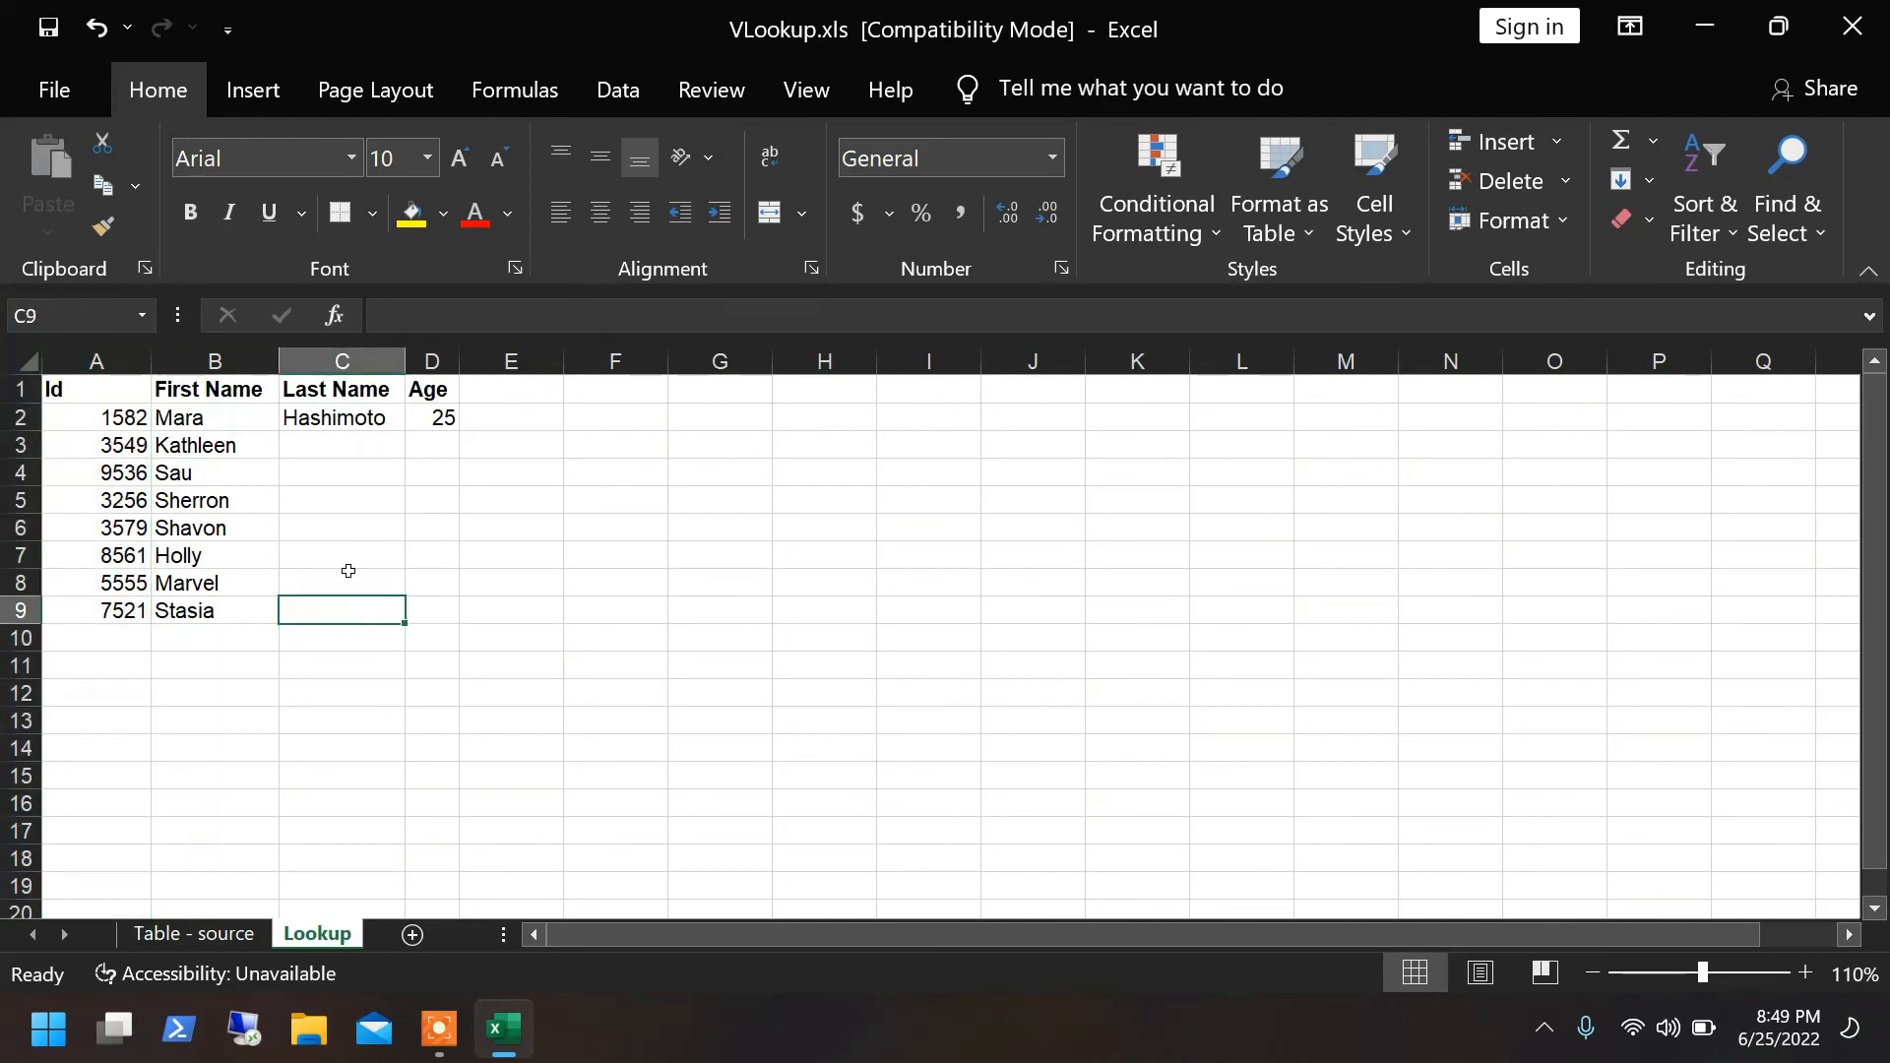
click(367, 419)
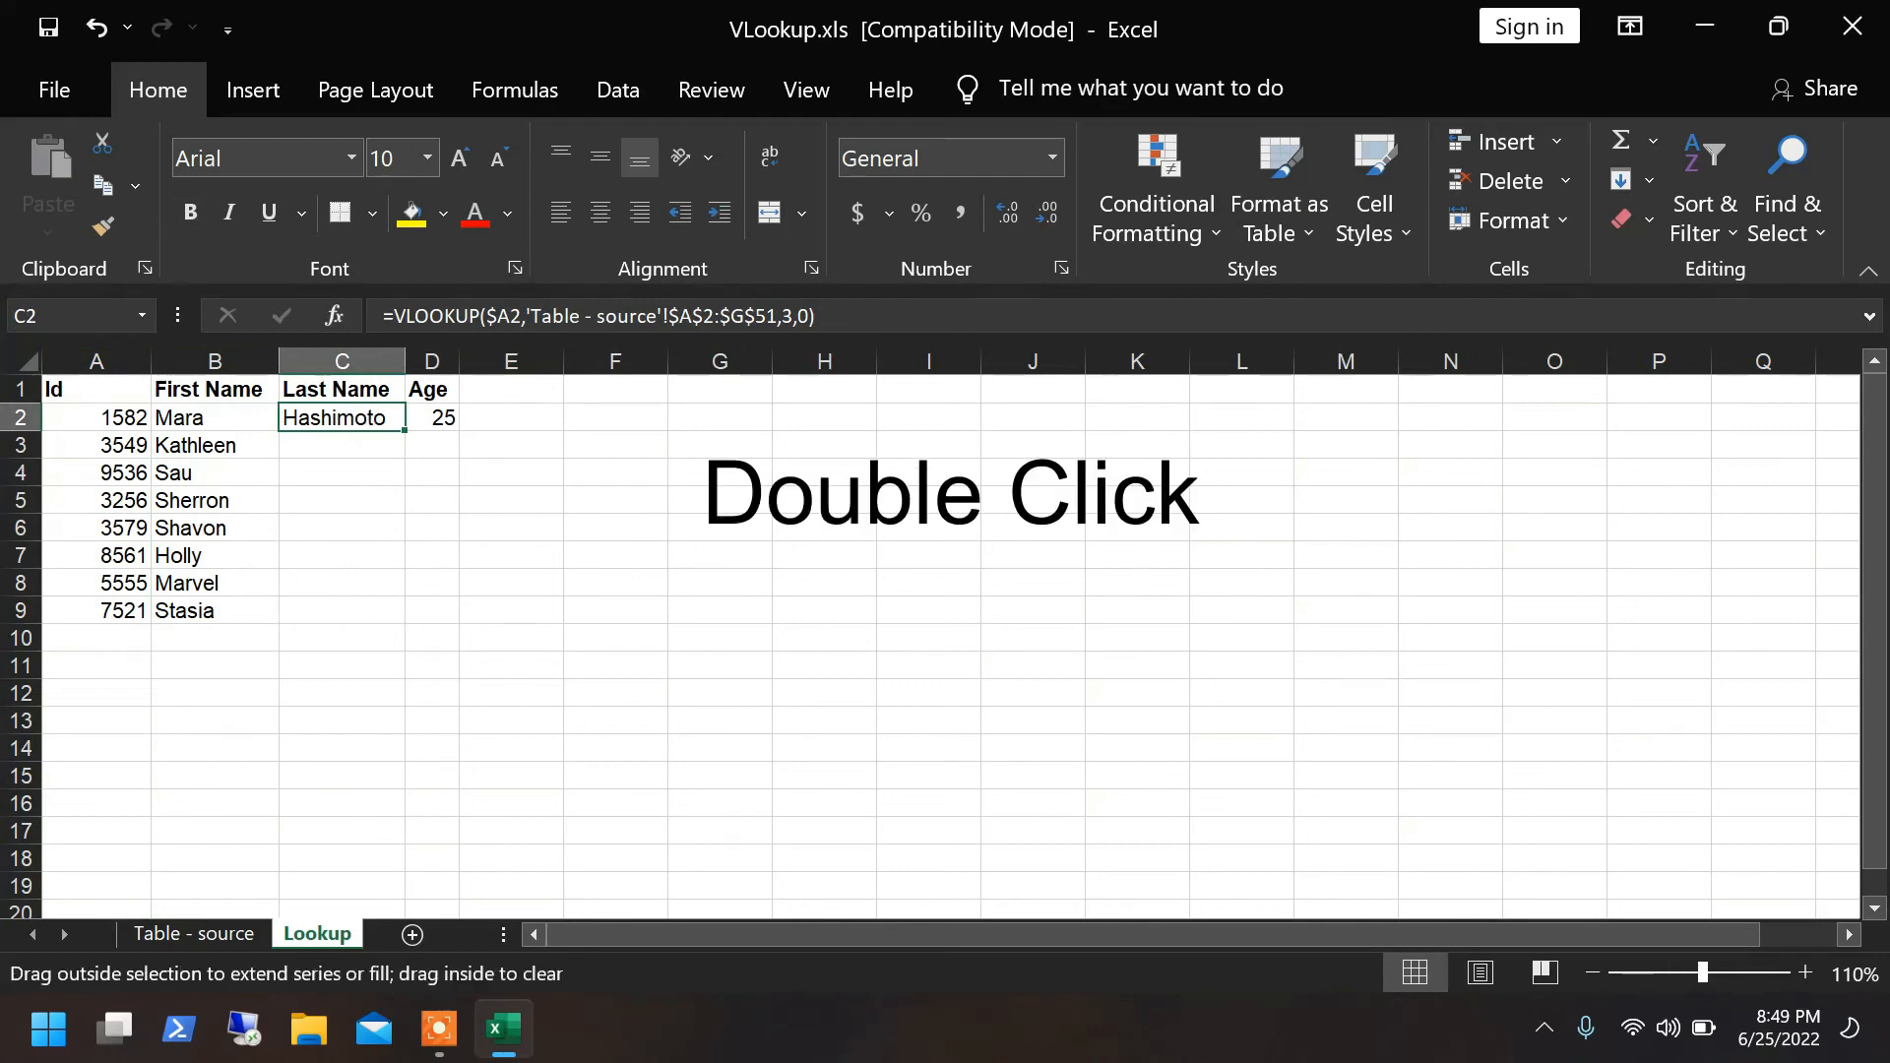
double_click(404, 430)
Fill the Age VLOOKUP formula from D2 down to D9.
click(423, 420)
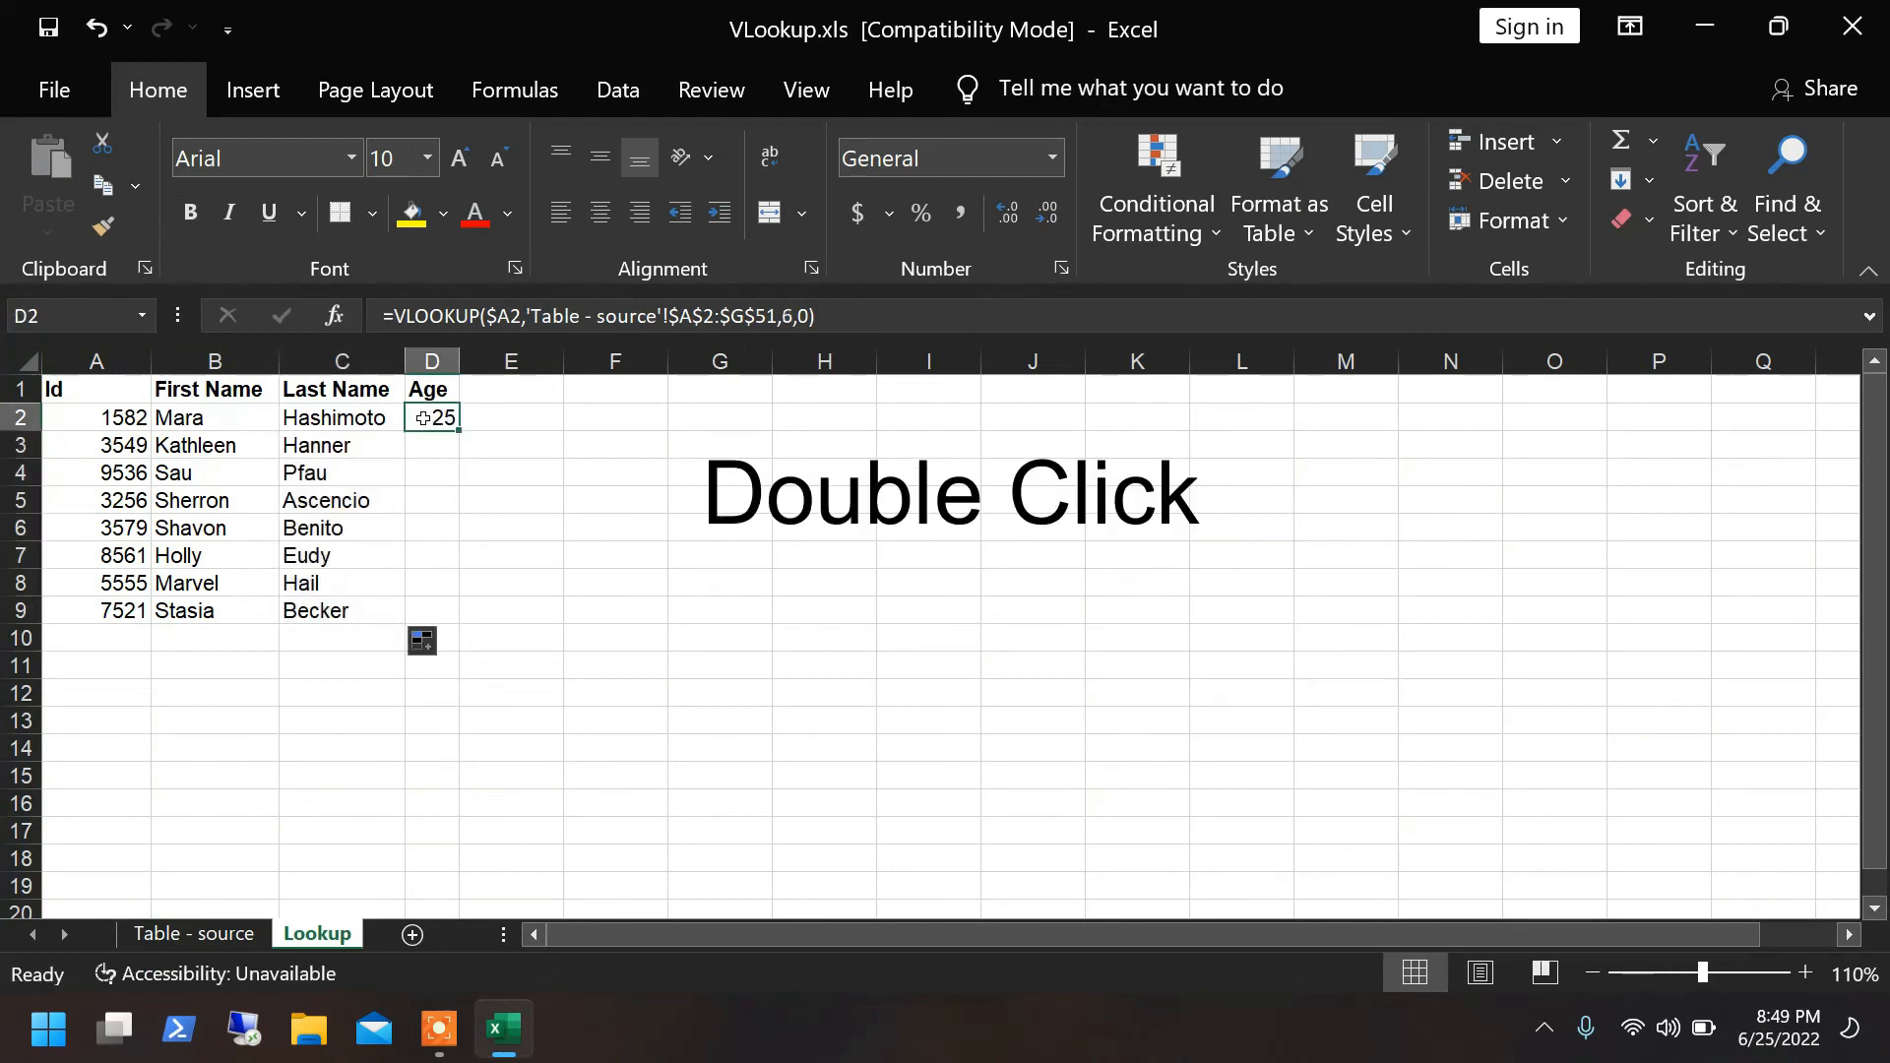
double_click(459, 431)
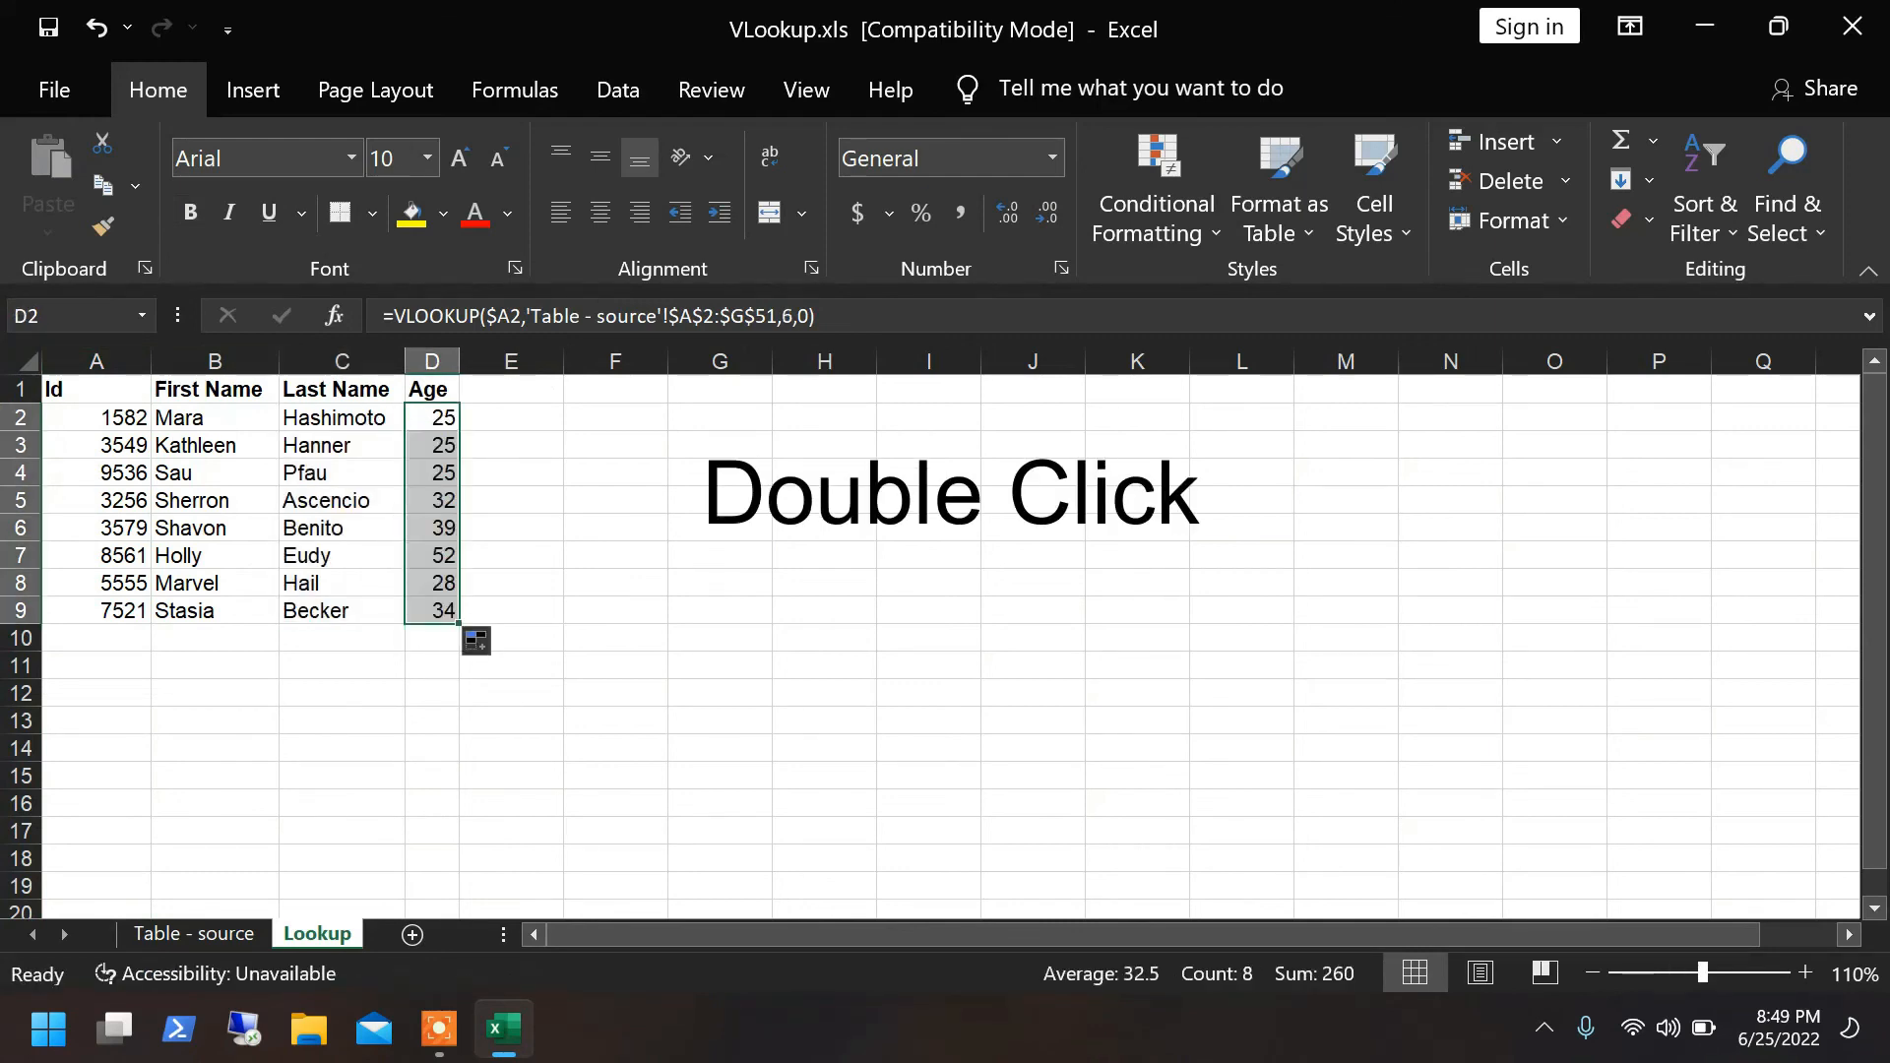
click(514, 474)
Compare the row for Id 1582 on the Lookup sheet with the matching row on the Table - source sheet.
click(163, 489)
click(241, 935)
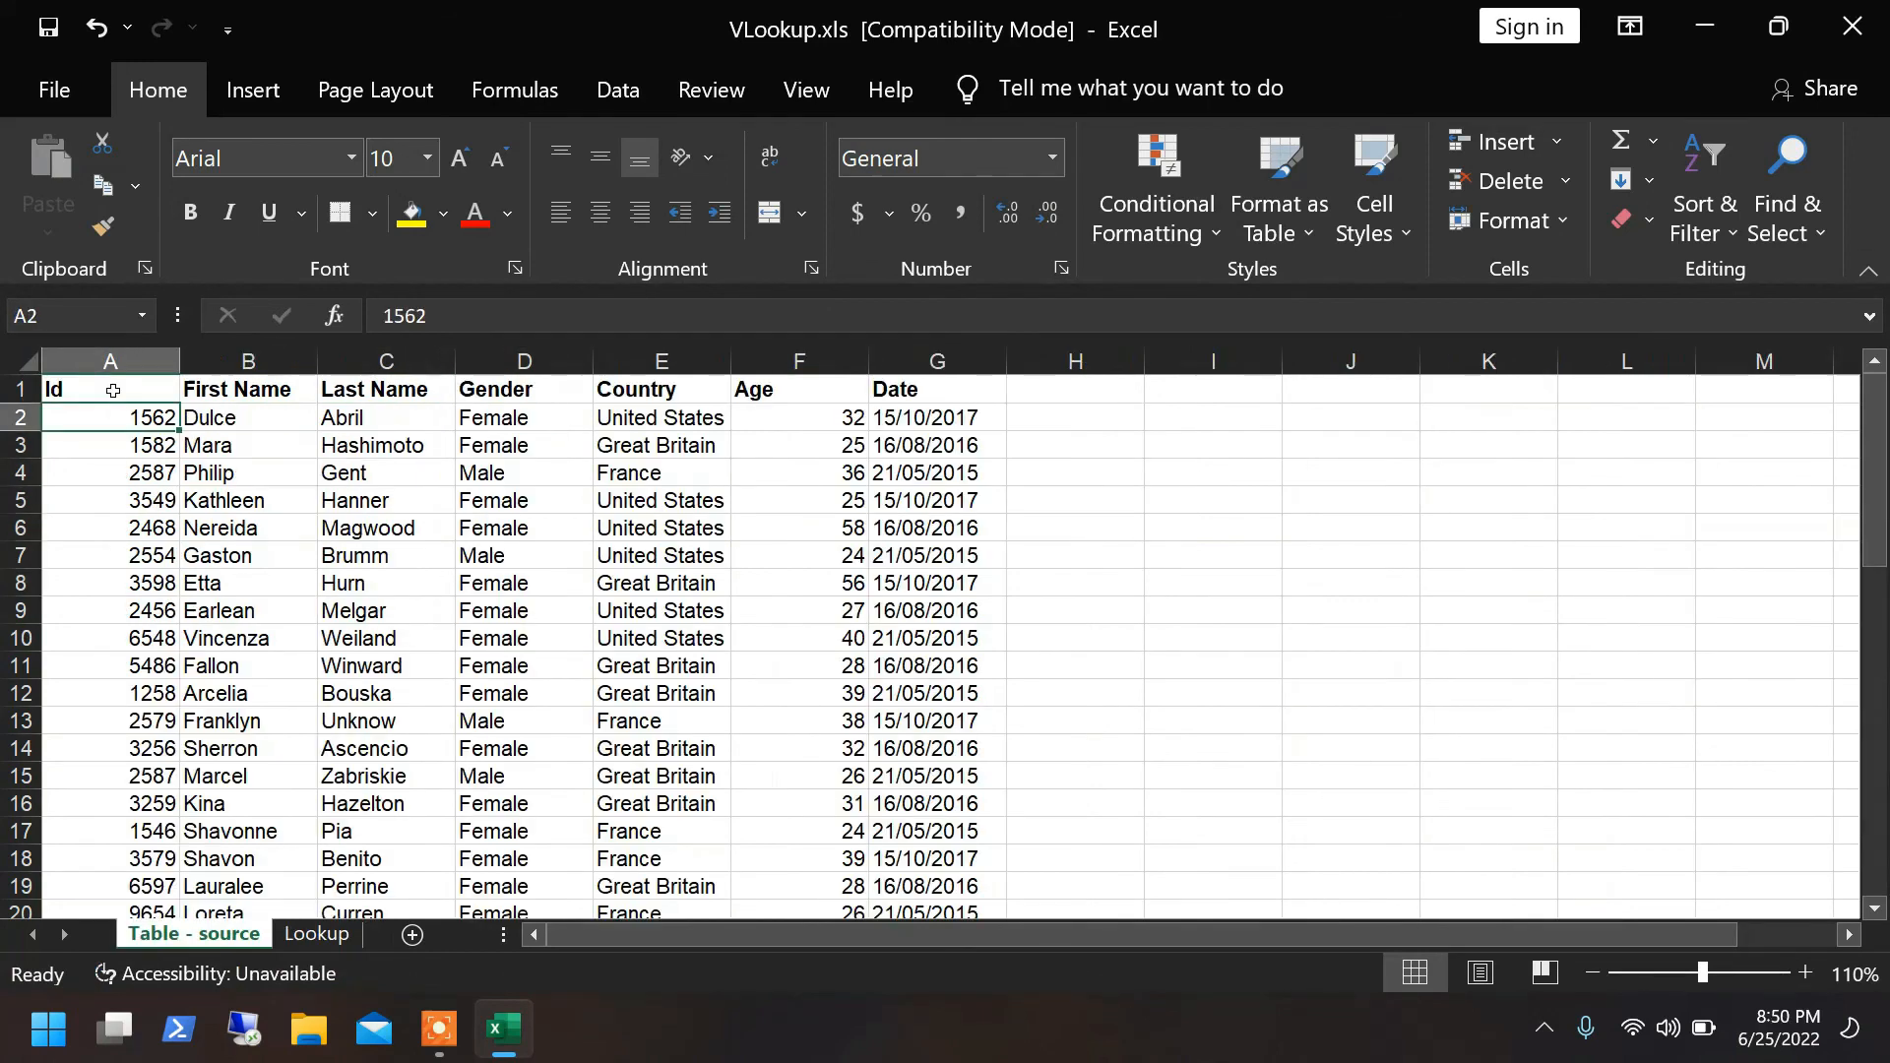
click(317, 933)
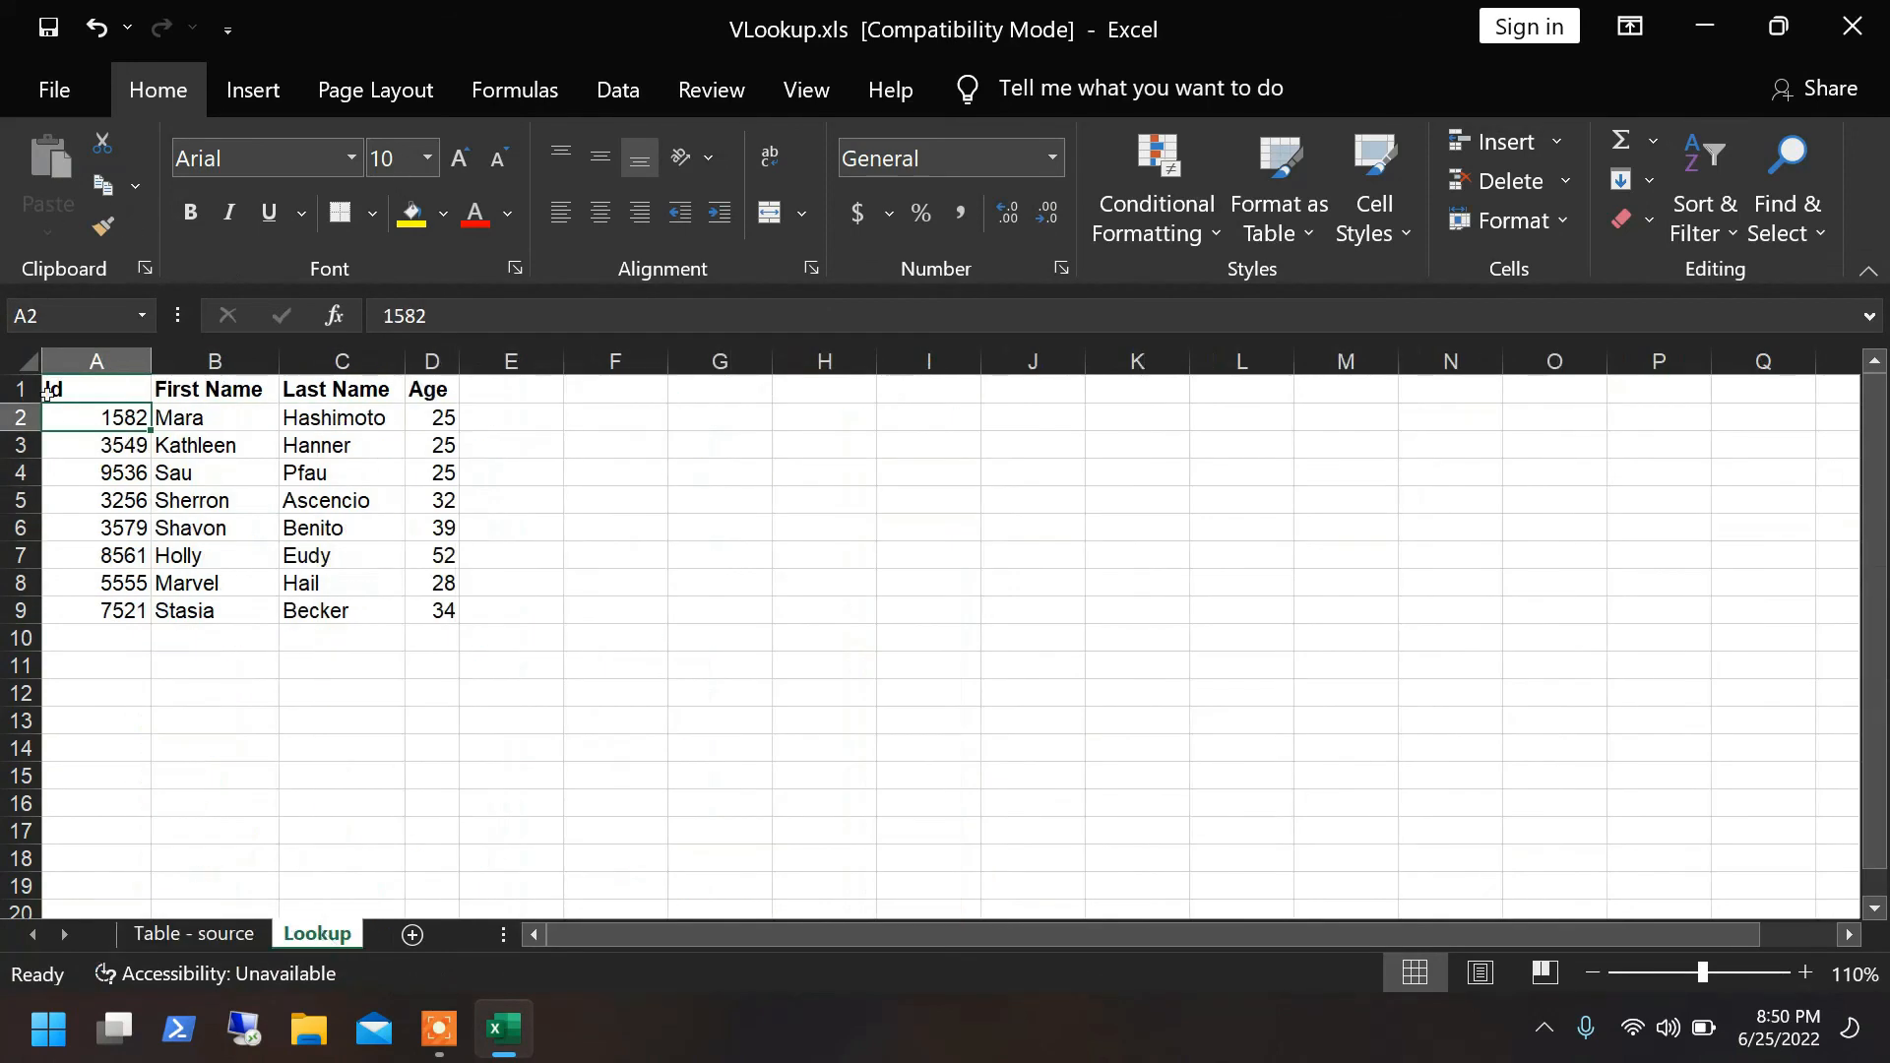
key(shift+space)
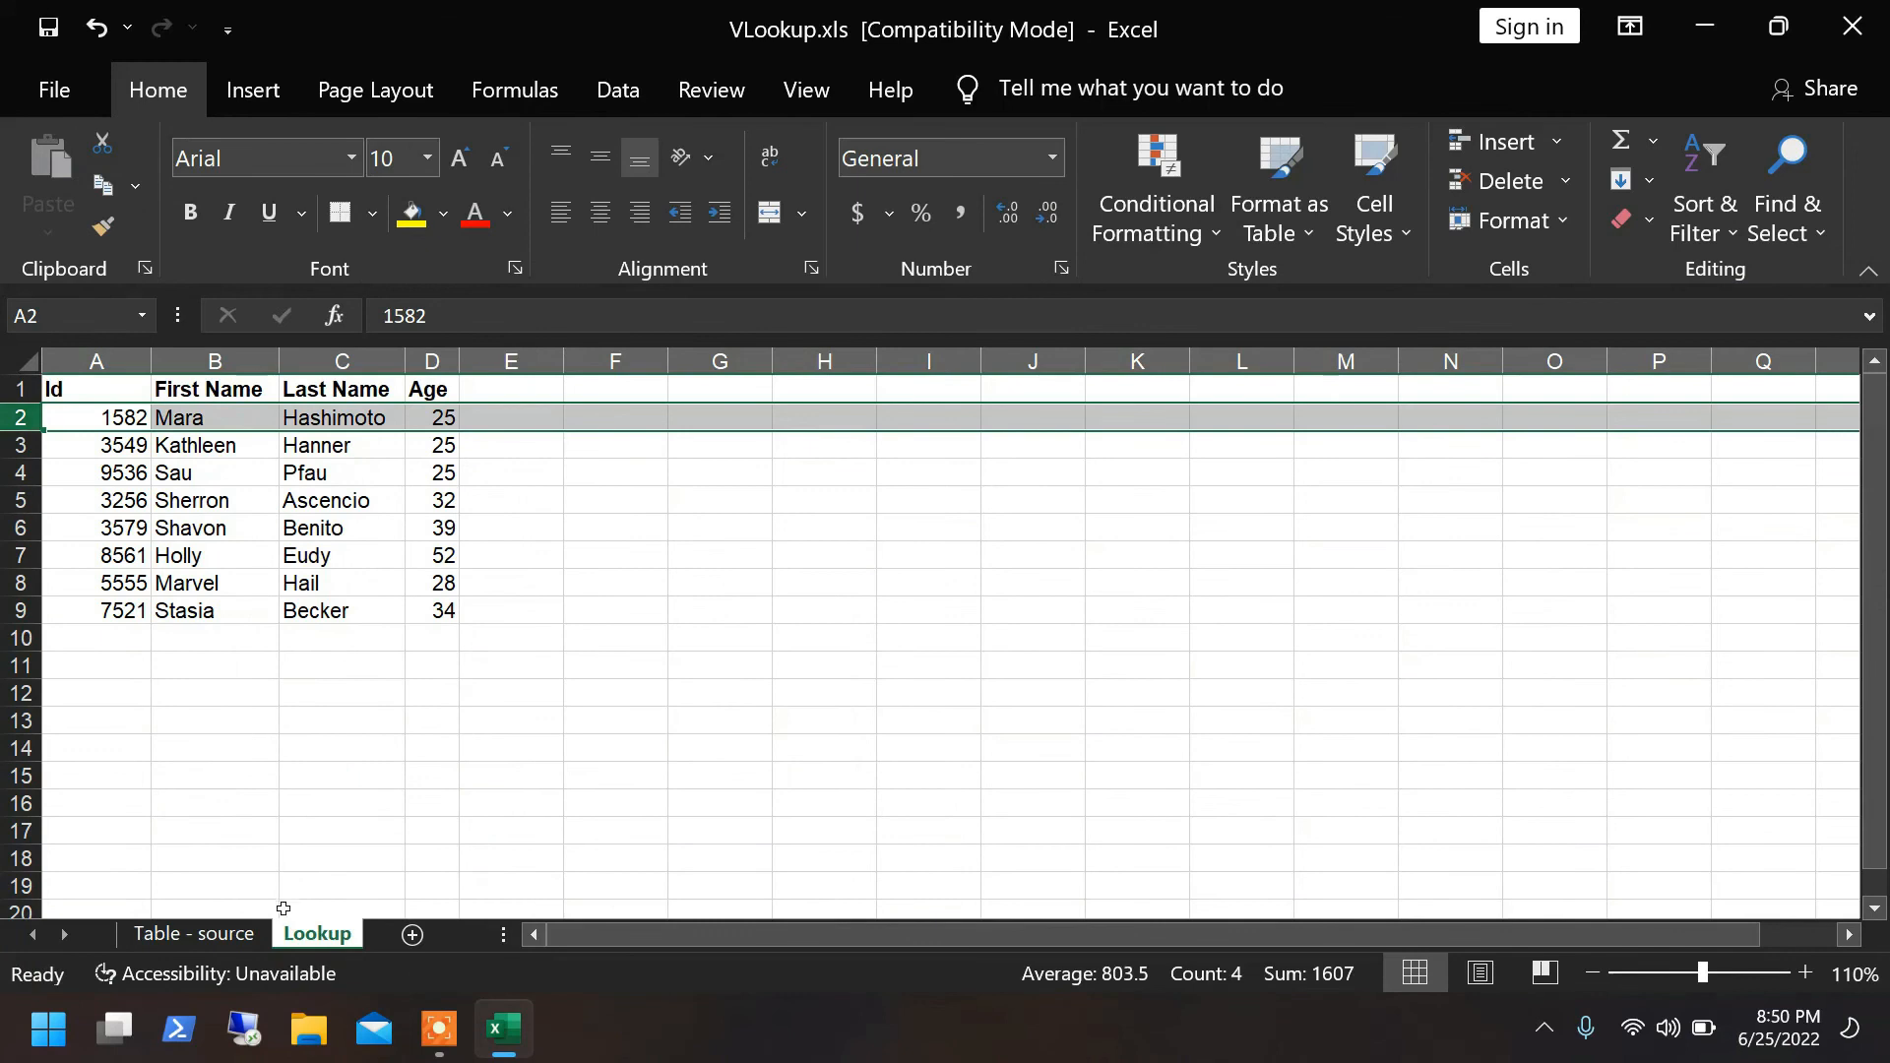
click(181, 935)
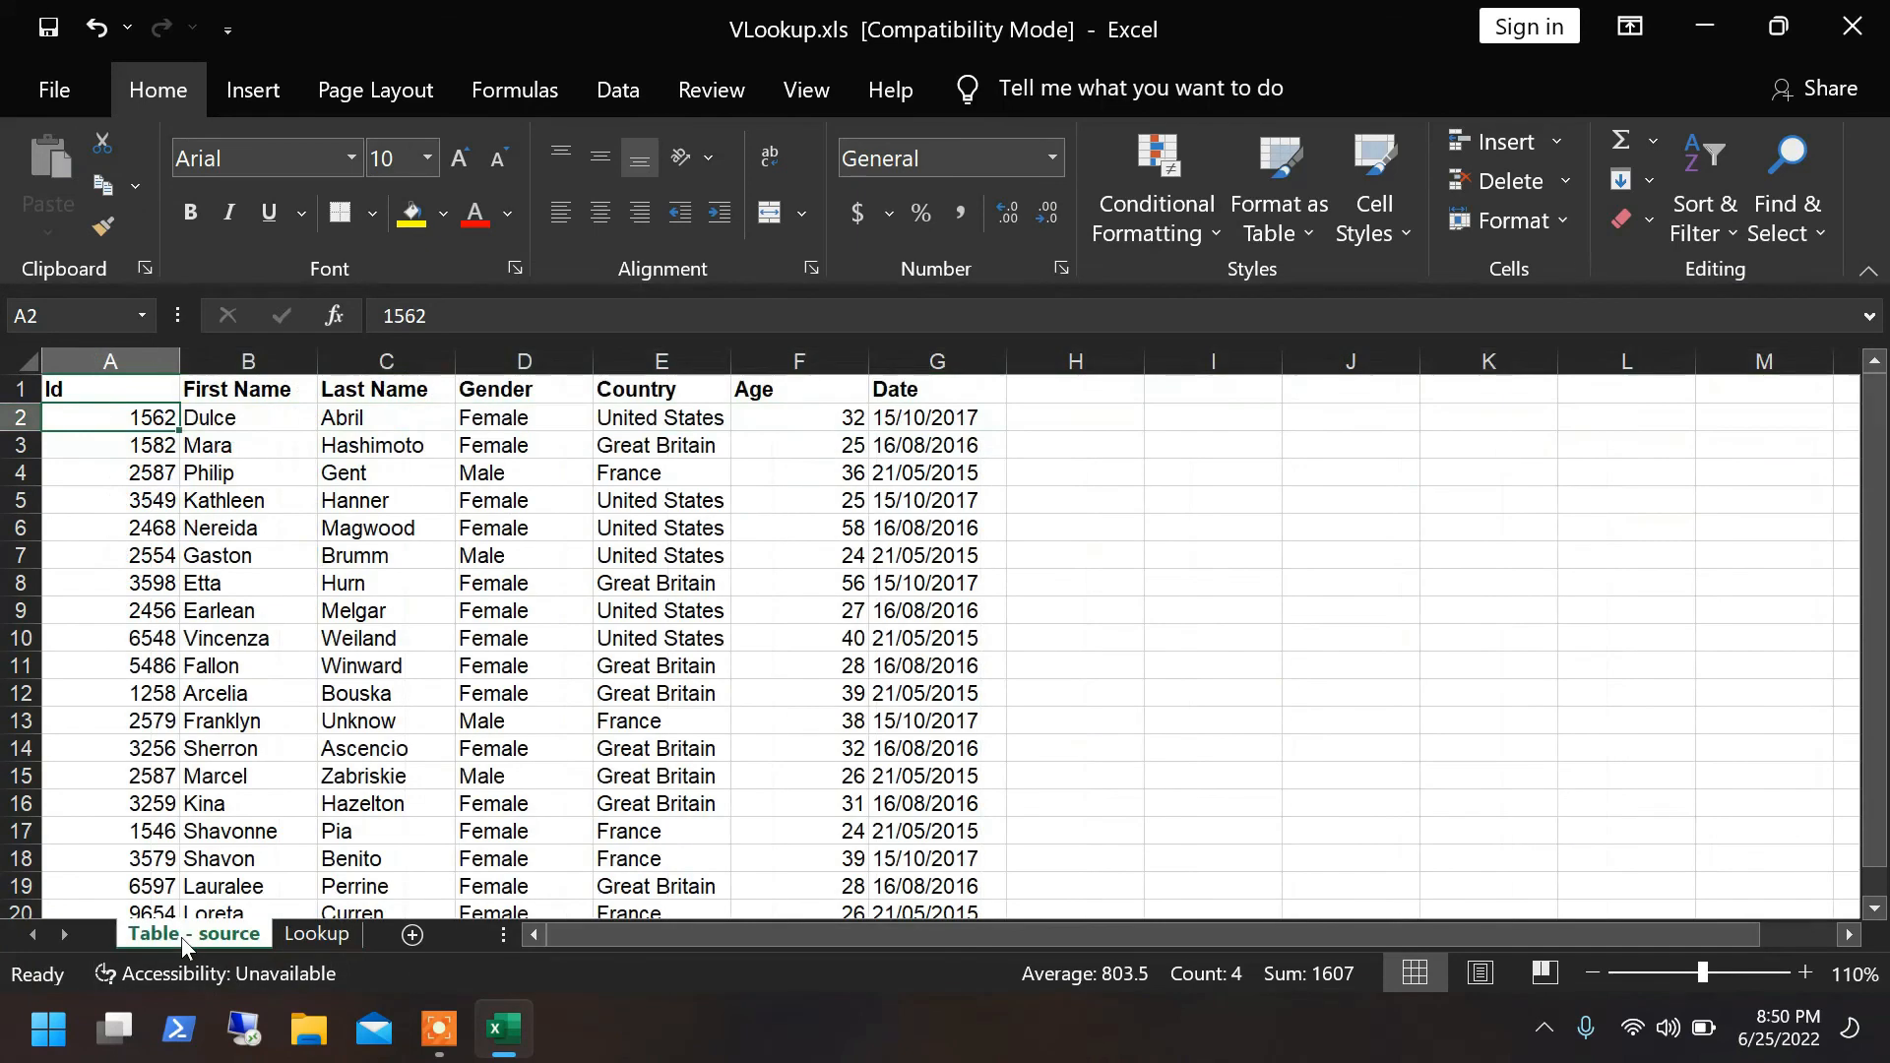
key(Down)
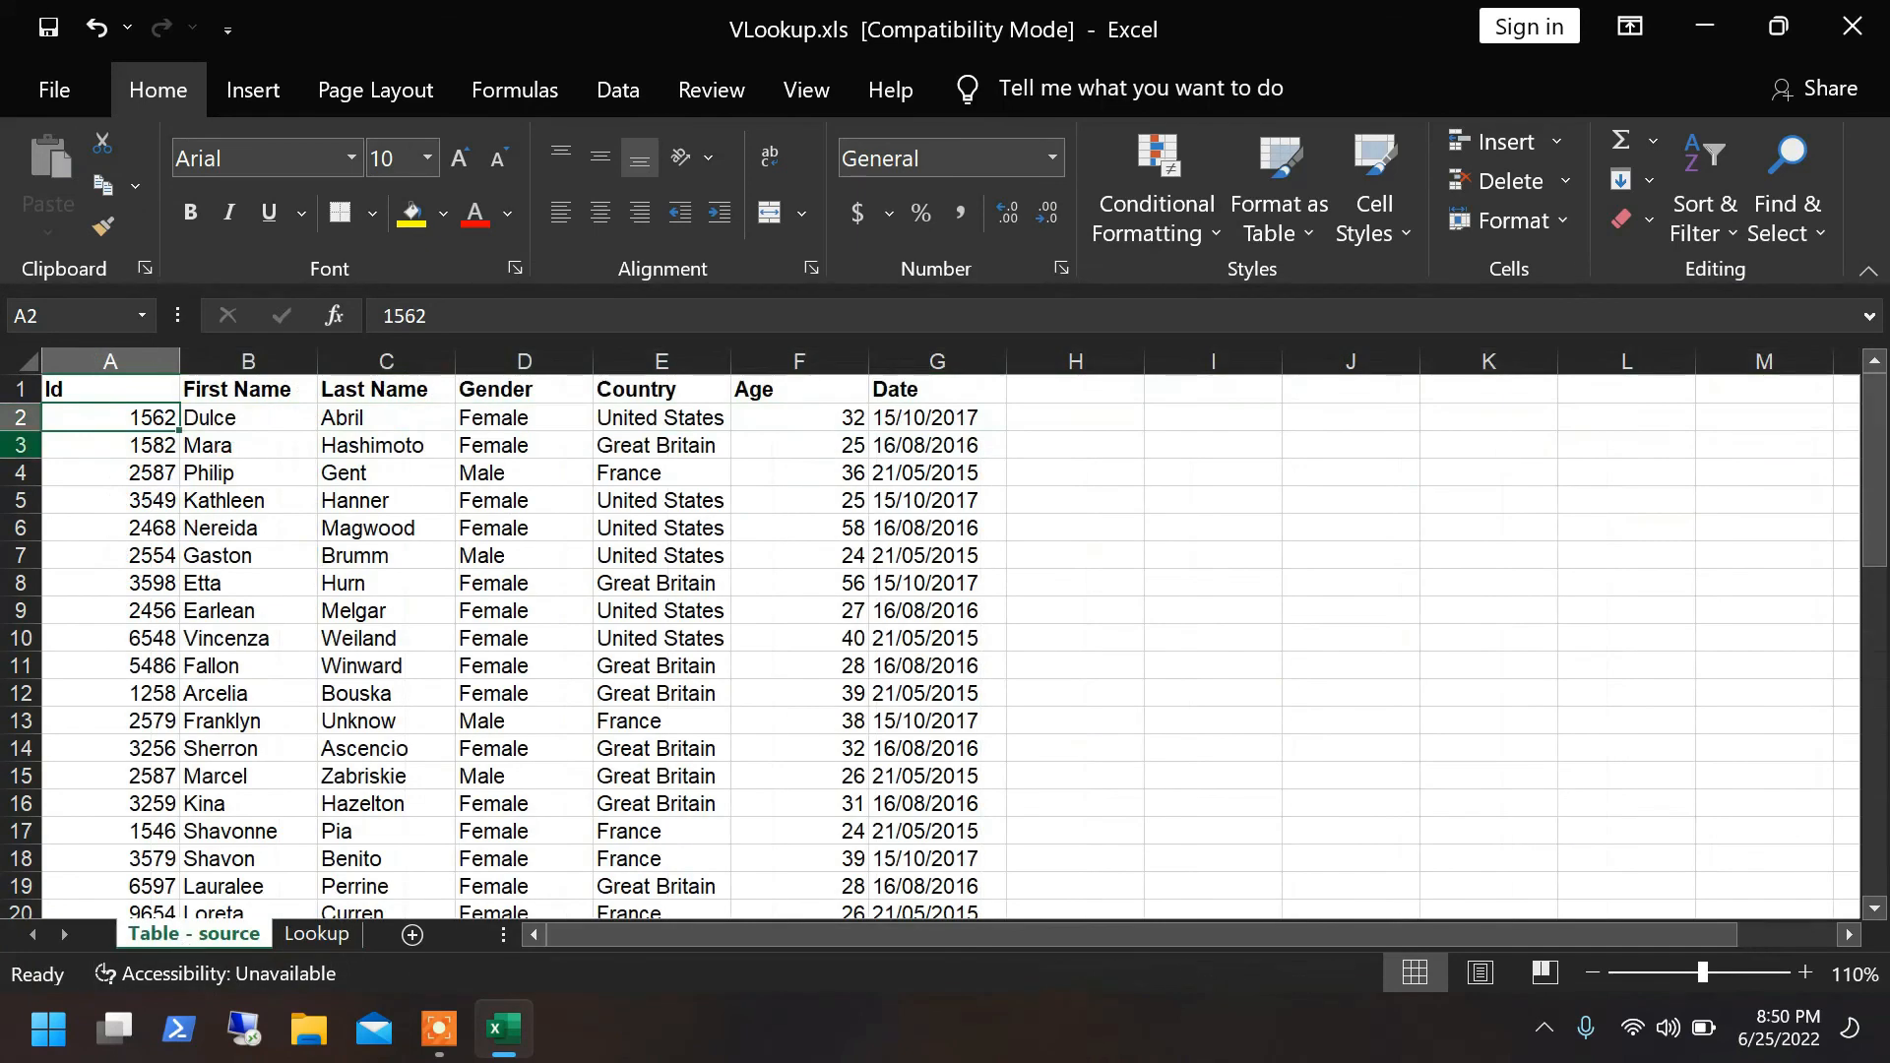
key(shift+space)
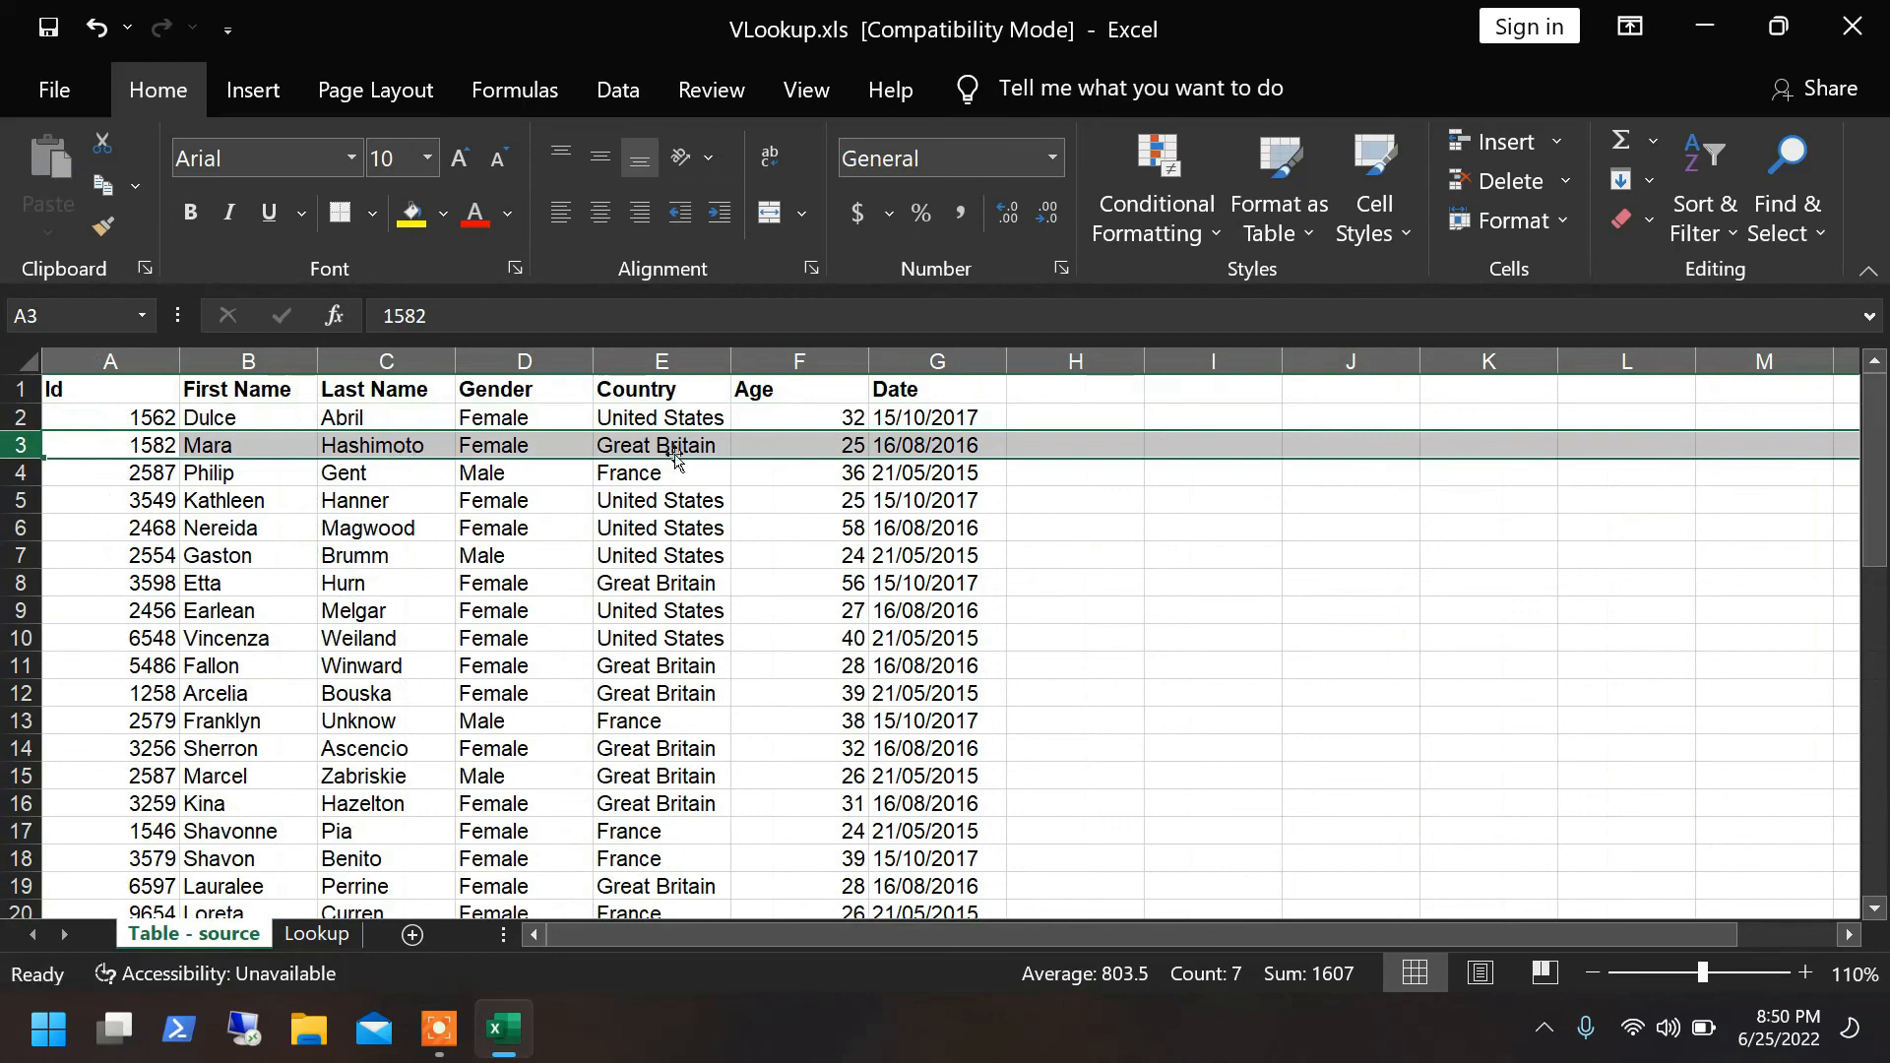
Return to the Lookup sheet, check the formula in C4, and review the filled lookup table.
click(345, 931)
click(300, 473)
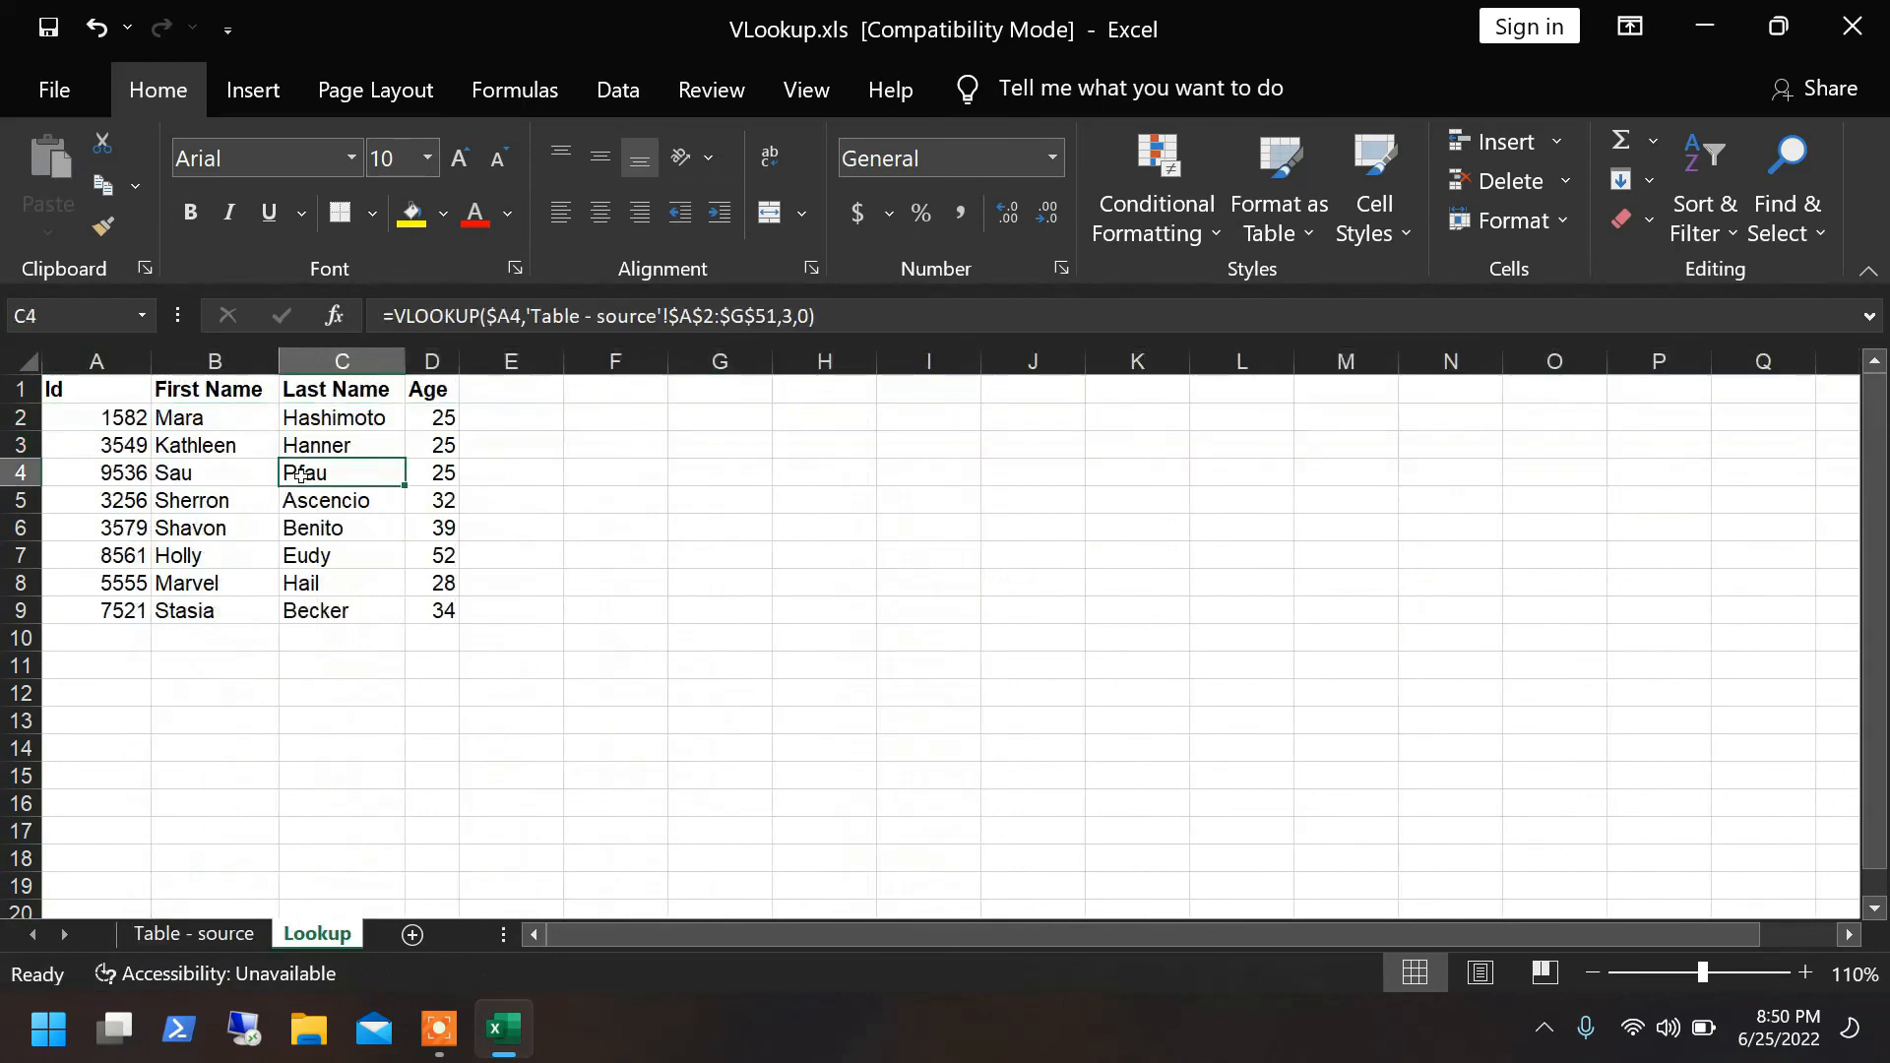
drag(56, 381, 393, 633)
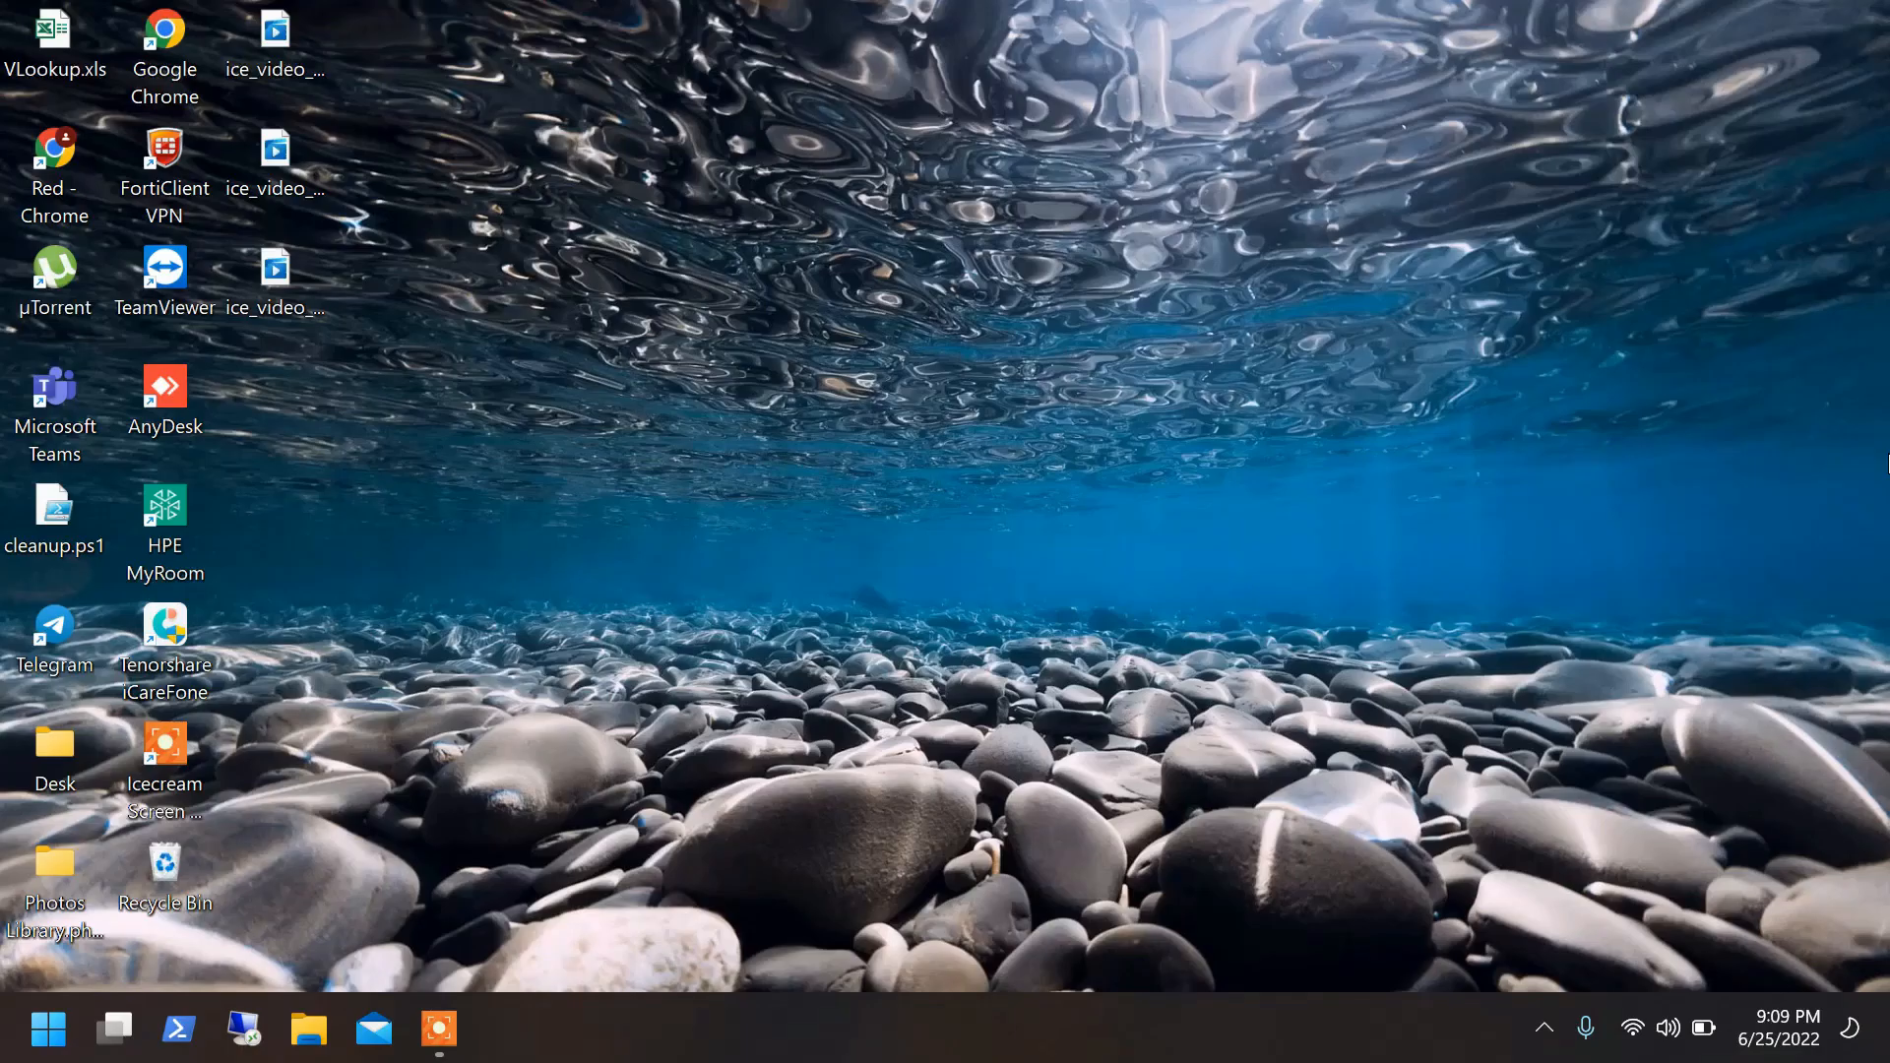